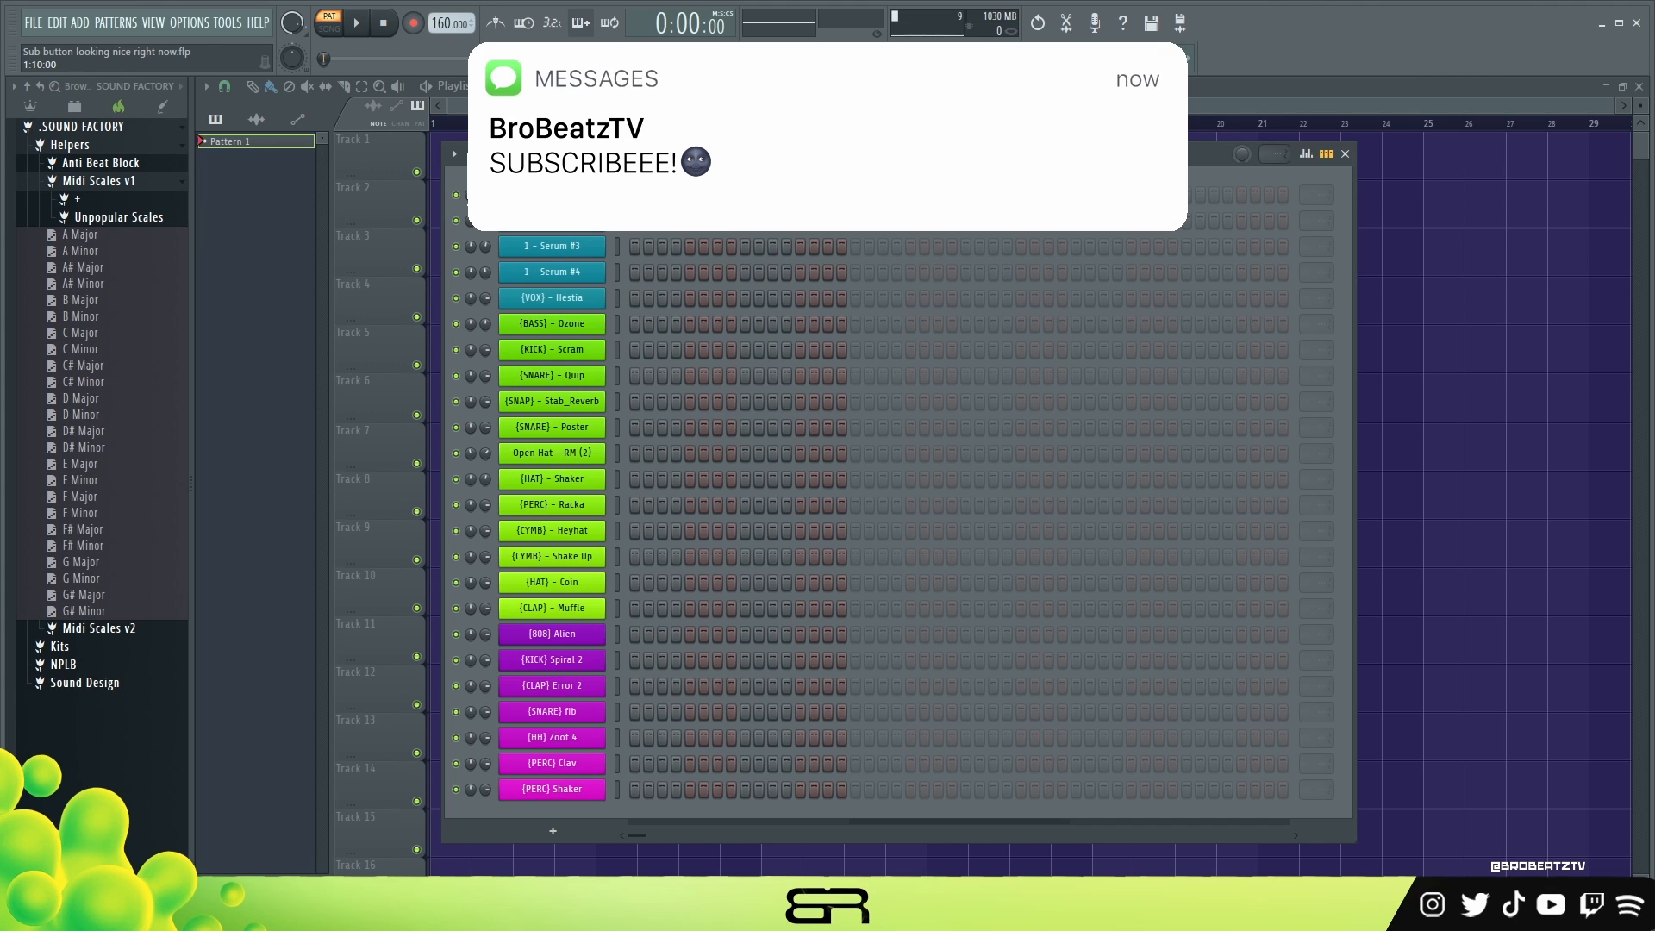
# Set the project tempo to 160 BPM.
pyautogui.rightClick(450, 23)
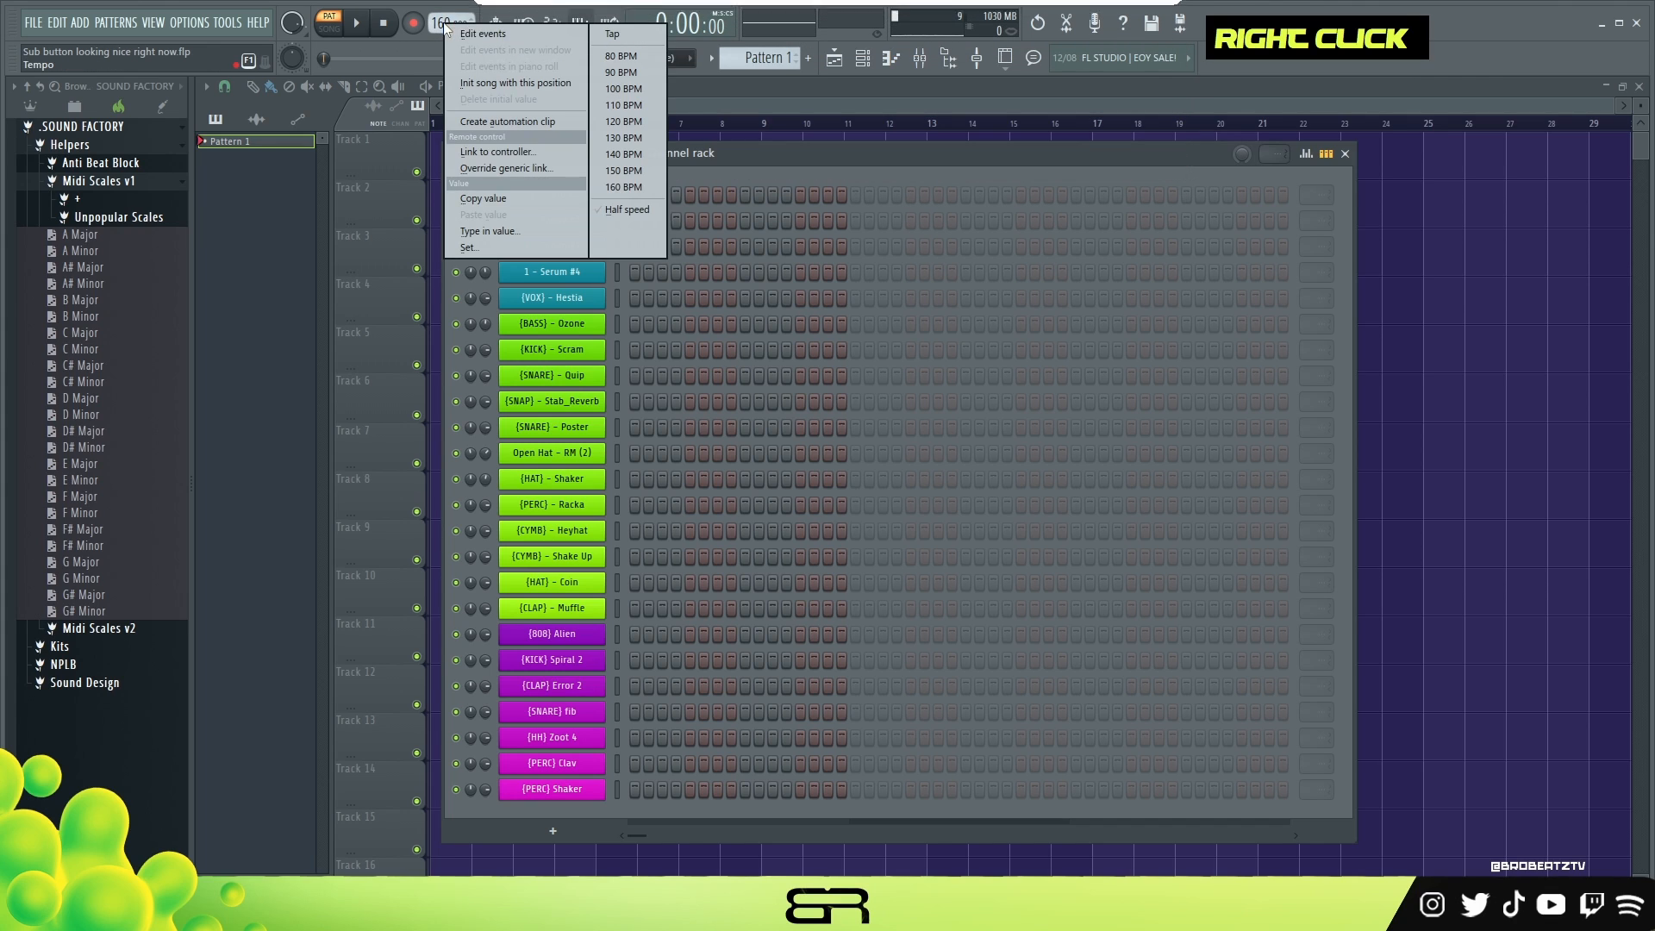
pyautogui.click(633, 187)
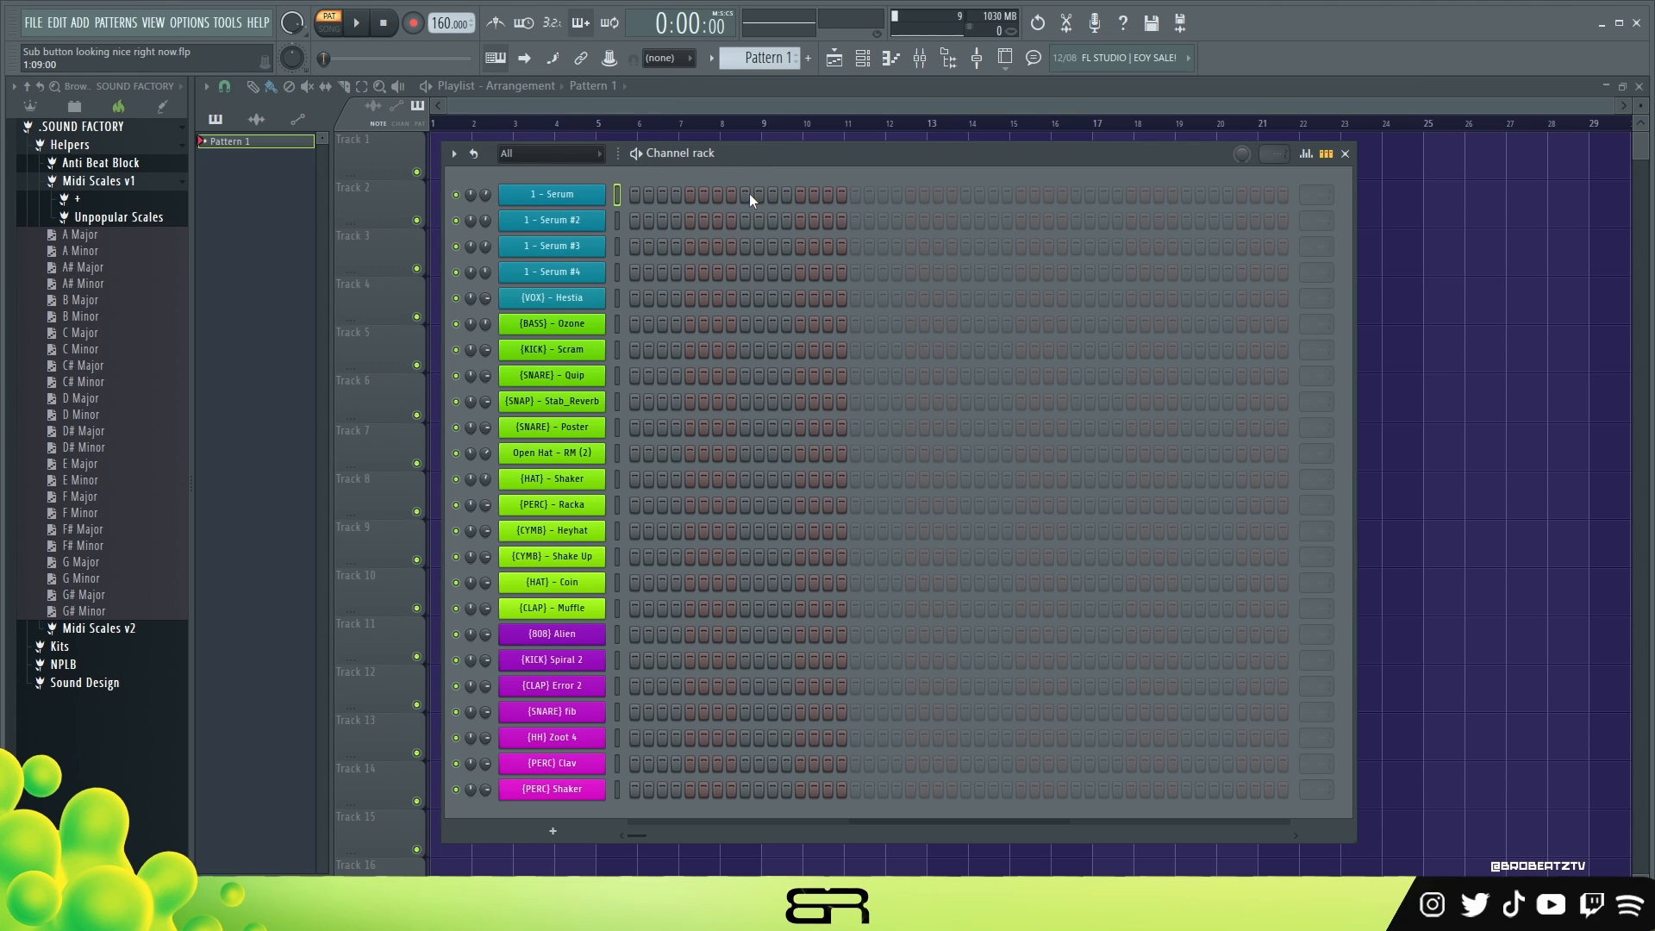
# Load the F Minor MIDI scale onto the first Serum channel and close the synth window.
pyautogui.moveTo(79, 513); pyautogui.dragTo(572, 193)
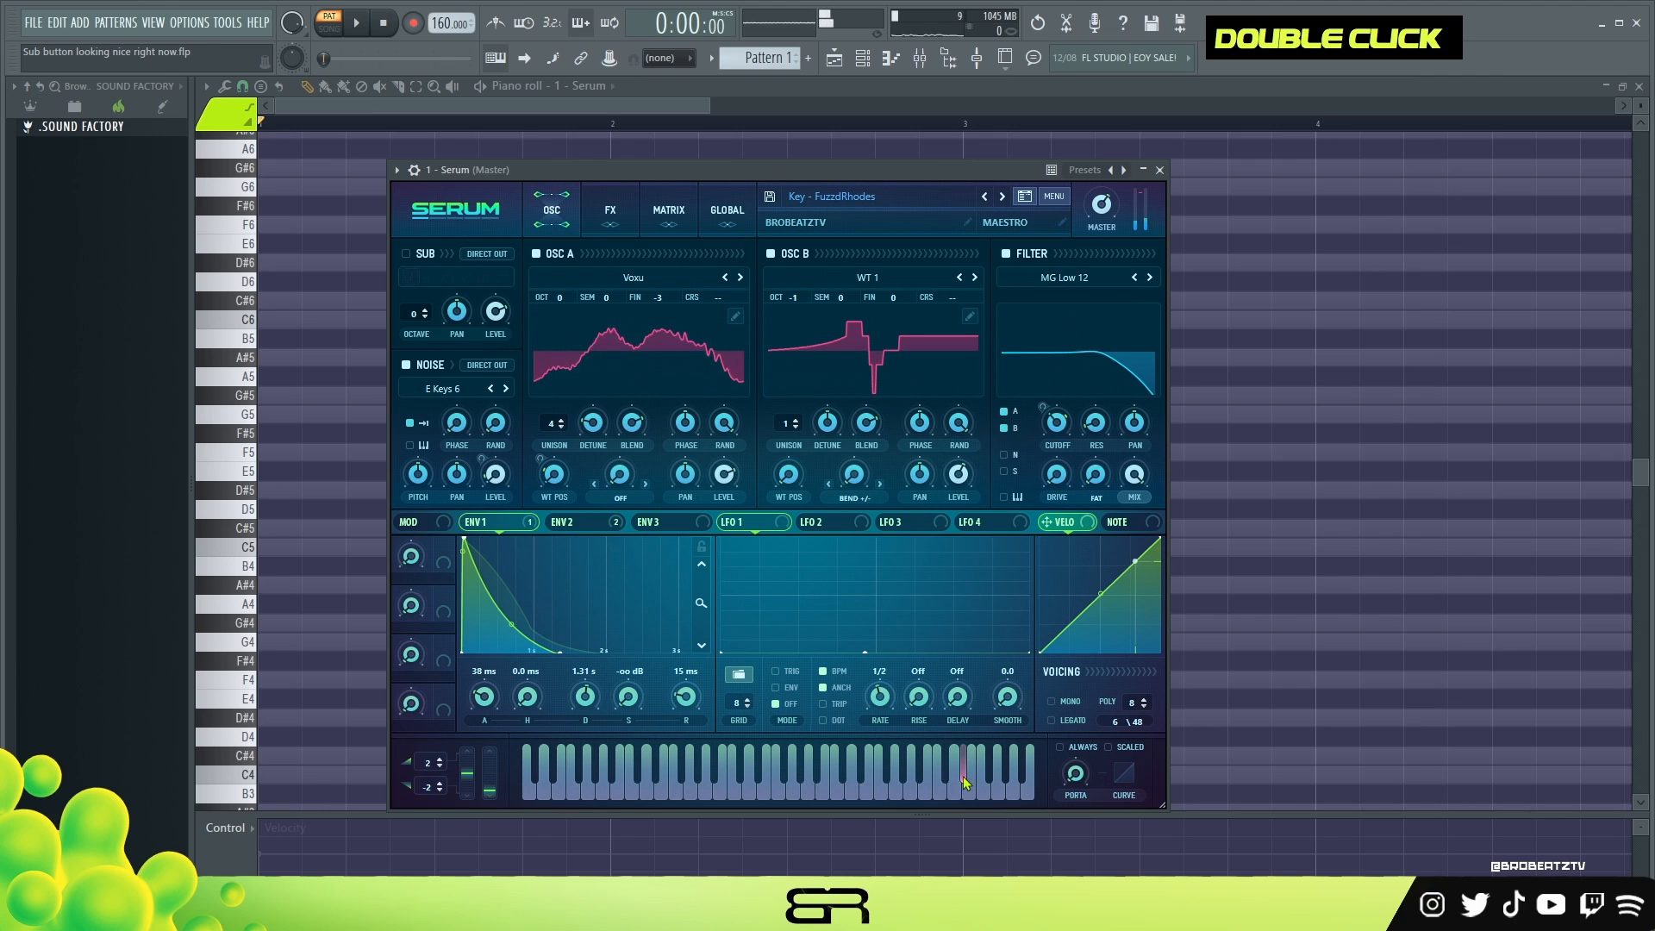
pyautogui.click(1160, 170)
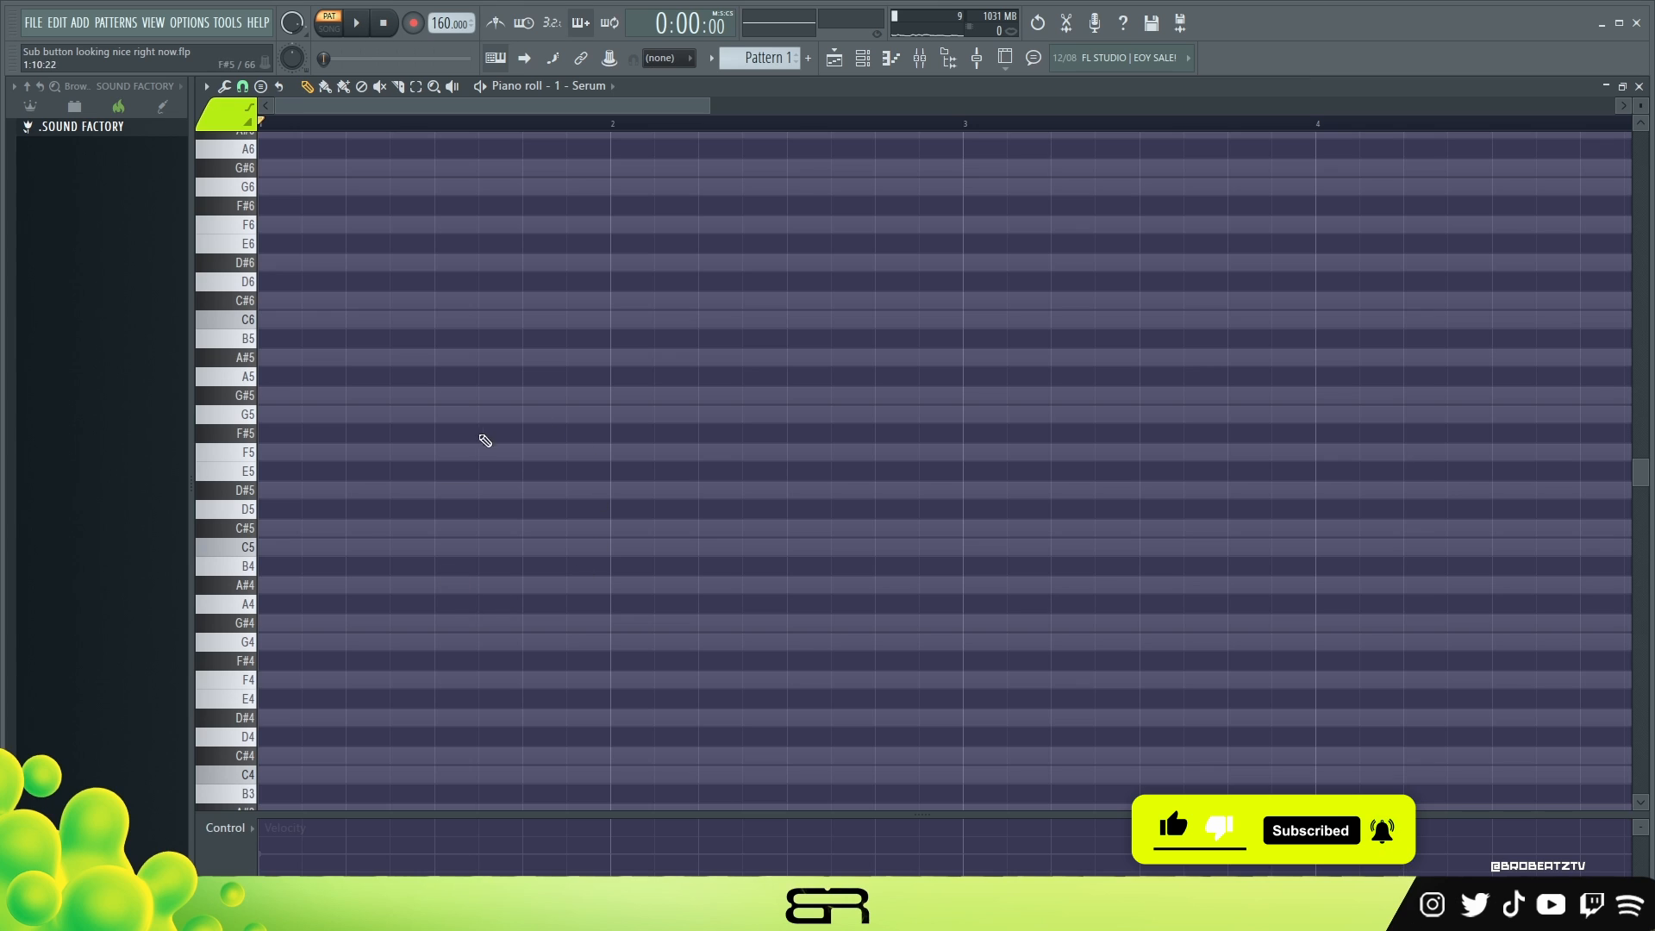
# Stamp a minor chord with root F5 at the start of bar 1 in the Serum piano roll and deselect it.
pyautogui.scroll(1, 1645, 121)
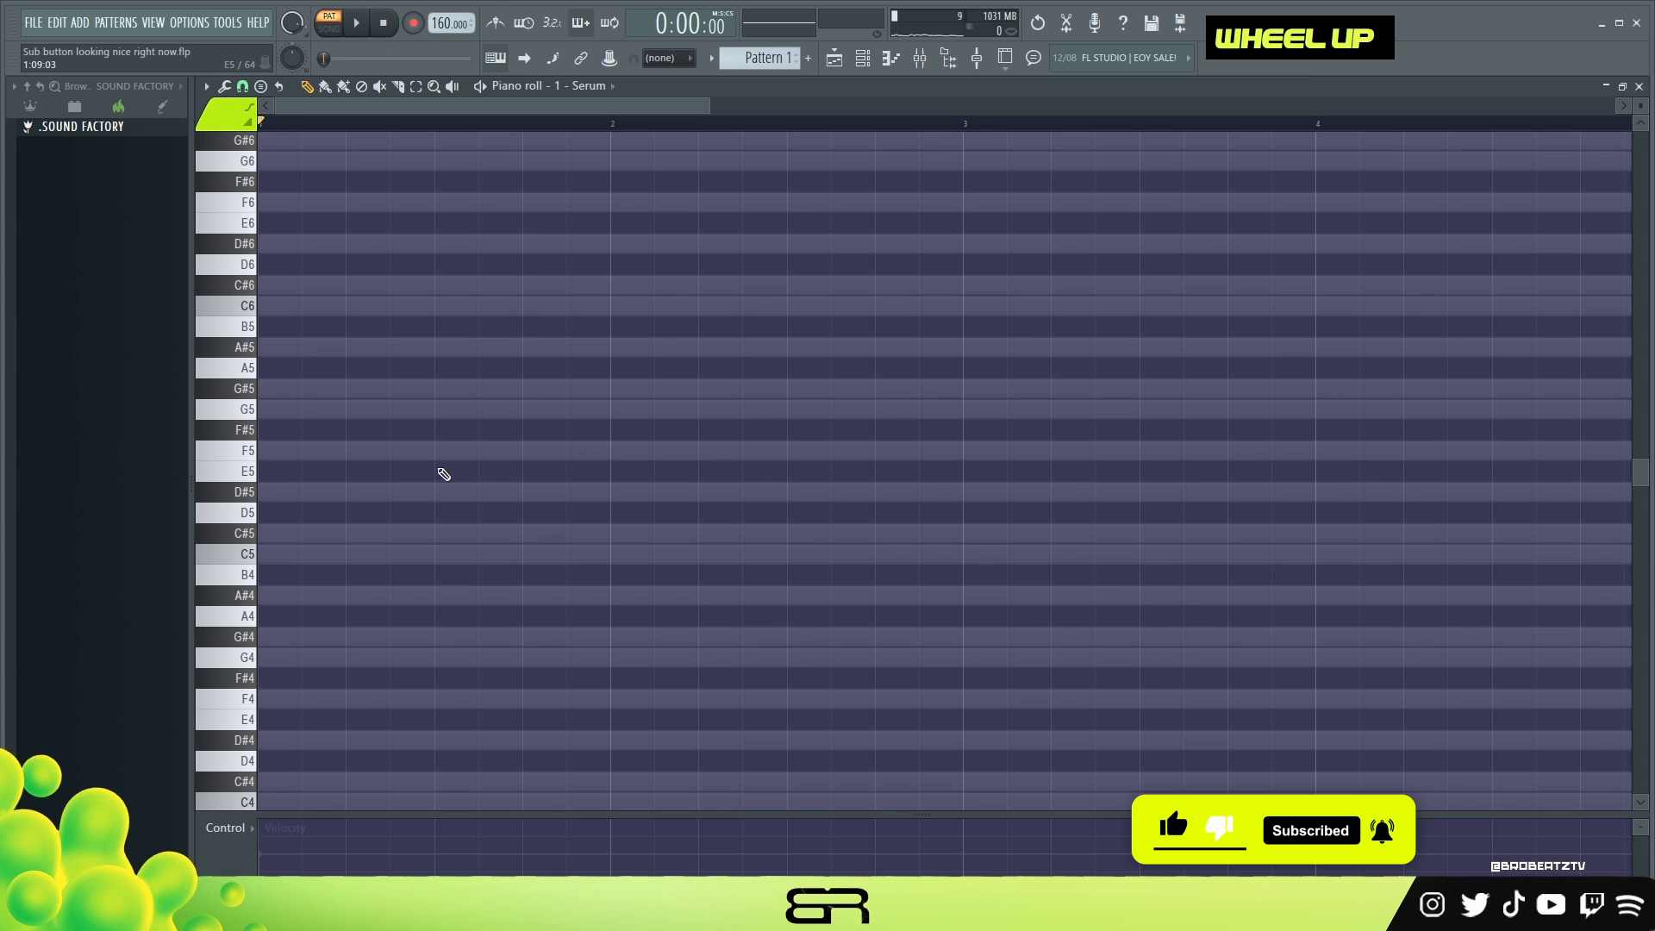
pyautogui.scroll(1, 1642, 105)
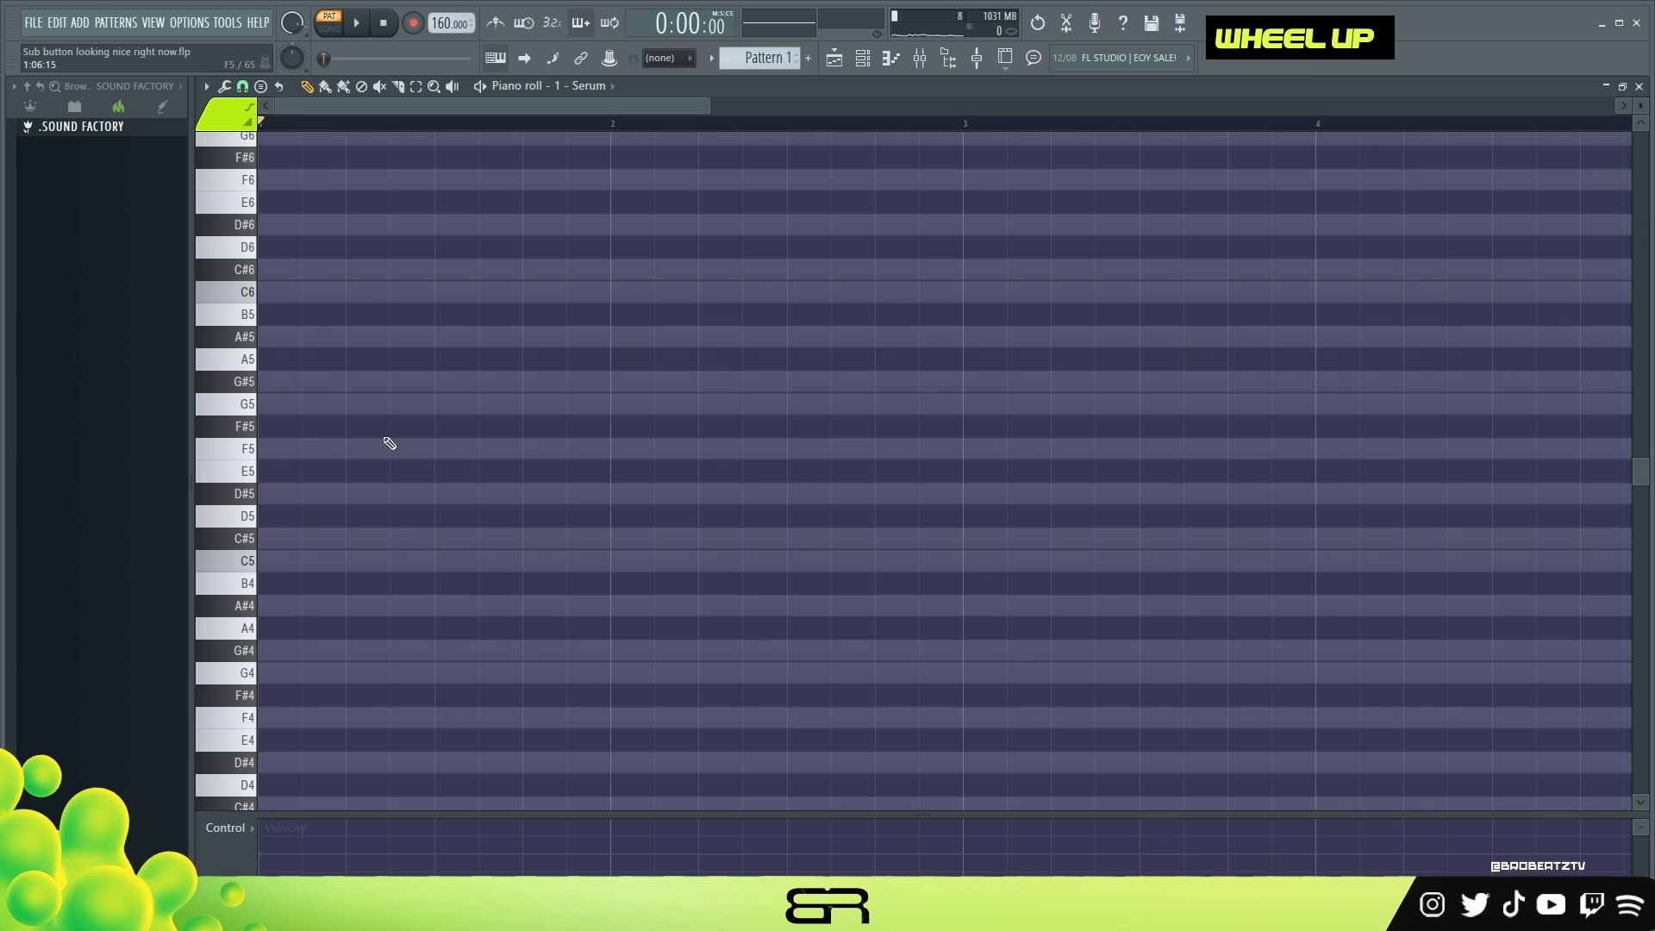
pyautogui.click(261, 87)
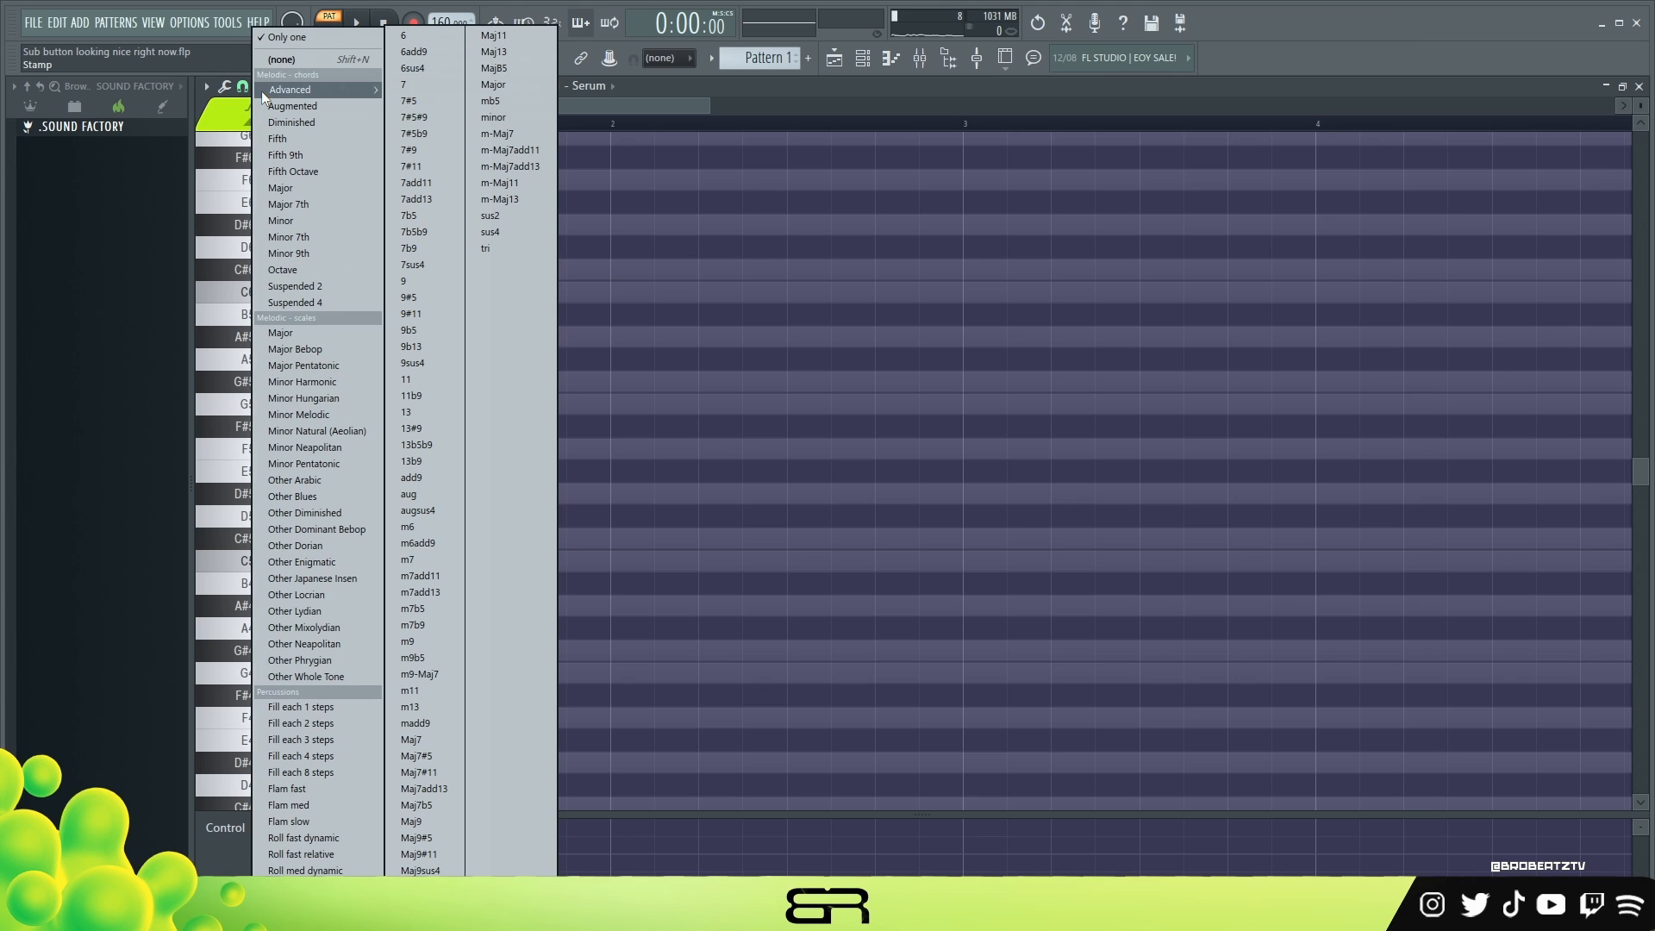
pyautogui.click(288, 222)
pyautogui.click(281, 457)
pyautogui.scroll(1, 293, 482)
pyautogui.rightClick(448, 433)
pyautogui.moveTo(312, 347); pyautogui.dragTo(254, 535)
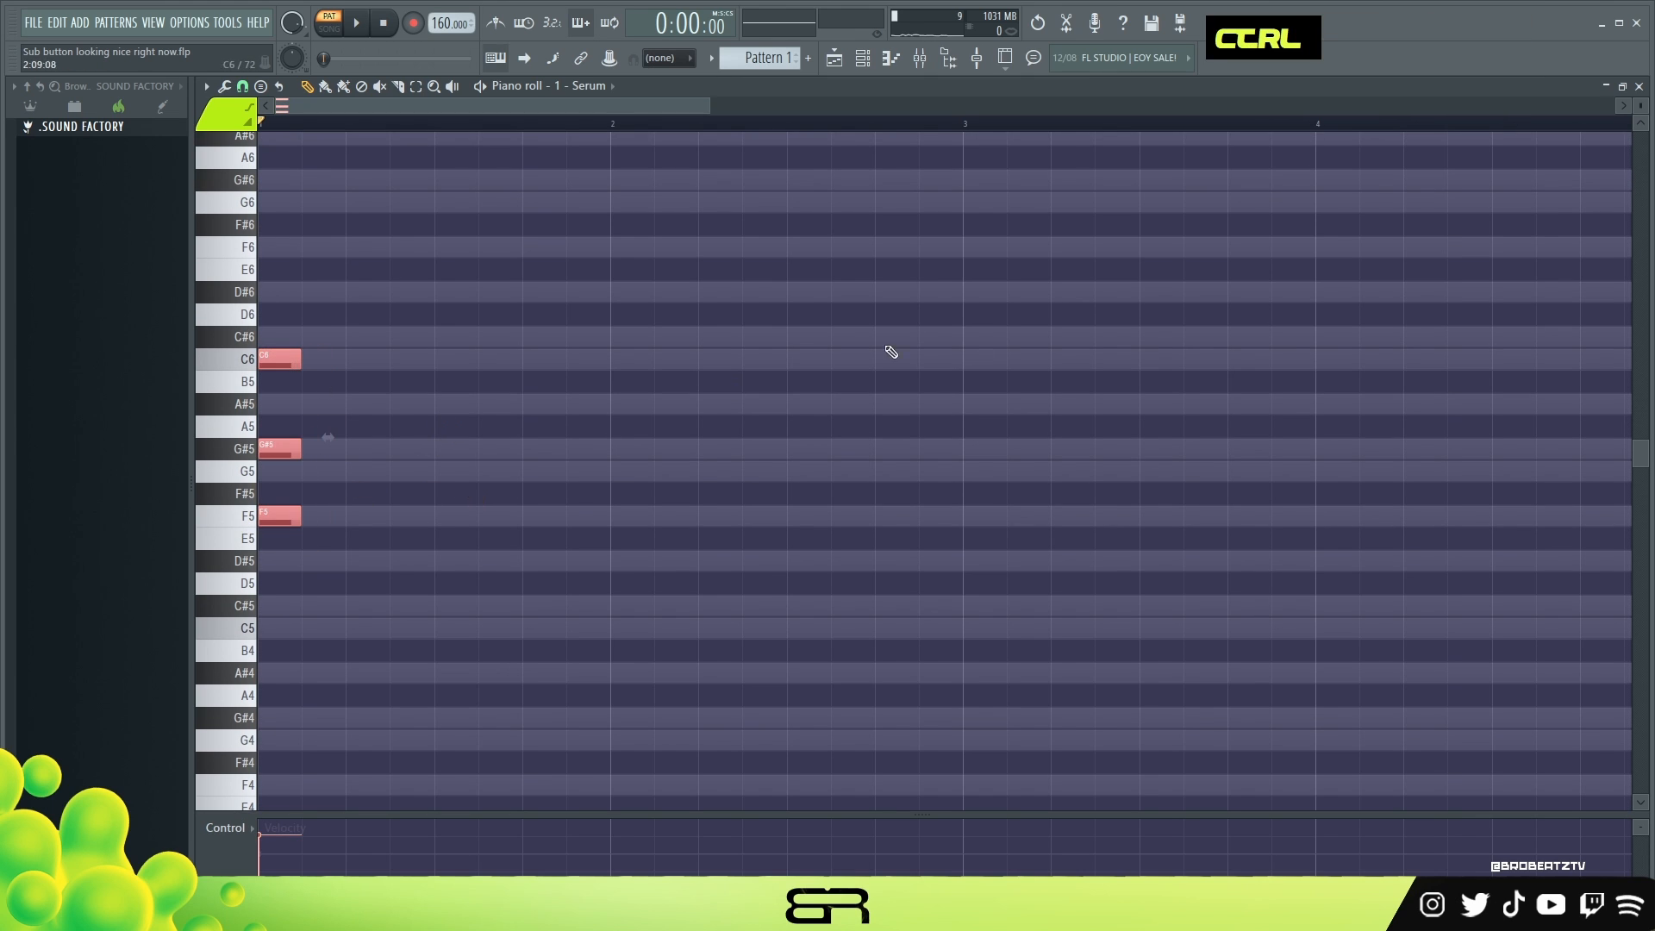
pyautogui.scroll(5, 1290, 281)
pyautogui.rightClick(695, 435)
pyautogui.scroll(-3, 617, 425)
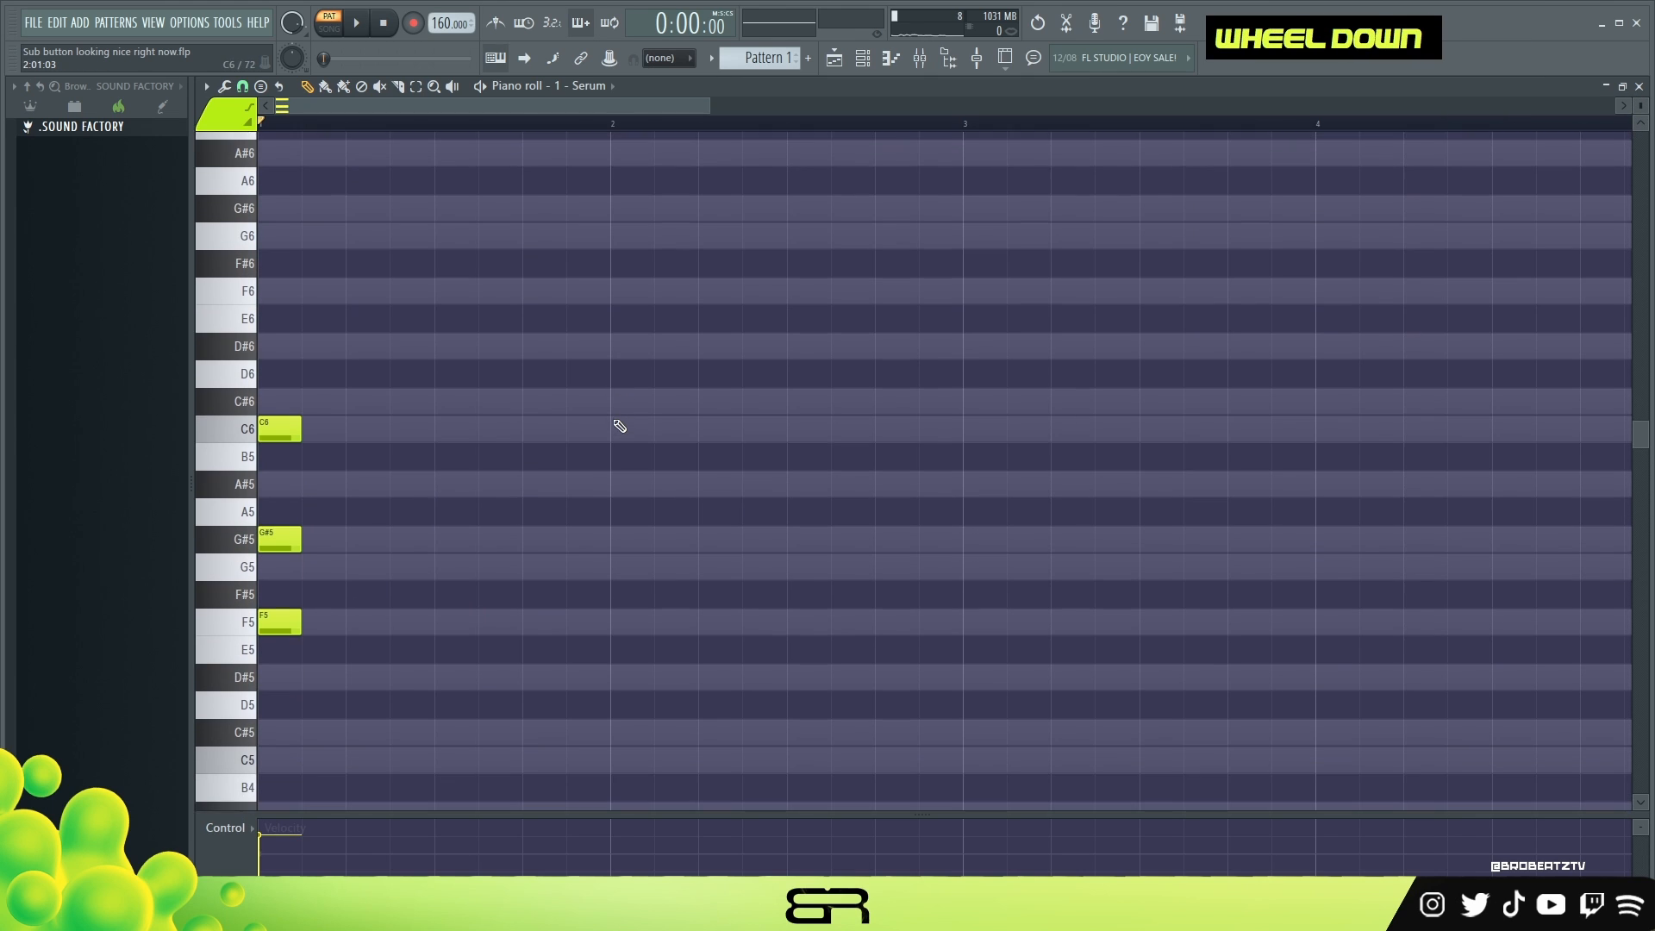
# Add a C#6 note to the chord and transpose it down one octave to C#5.
pyautogui.moveTo(281, 417); pyautogui.dragTo(269, 487)
pyautogui.rightClick(395, 467)
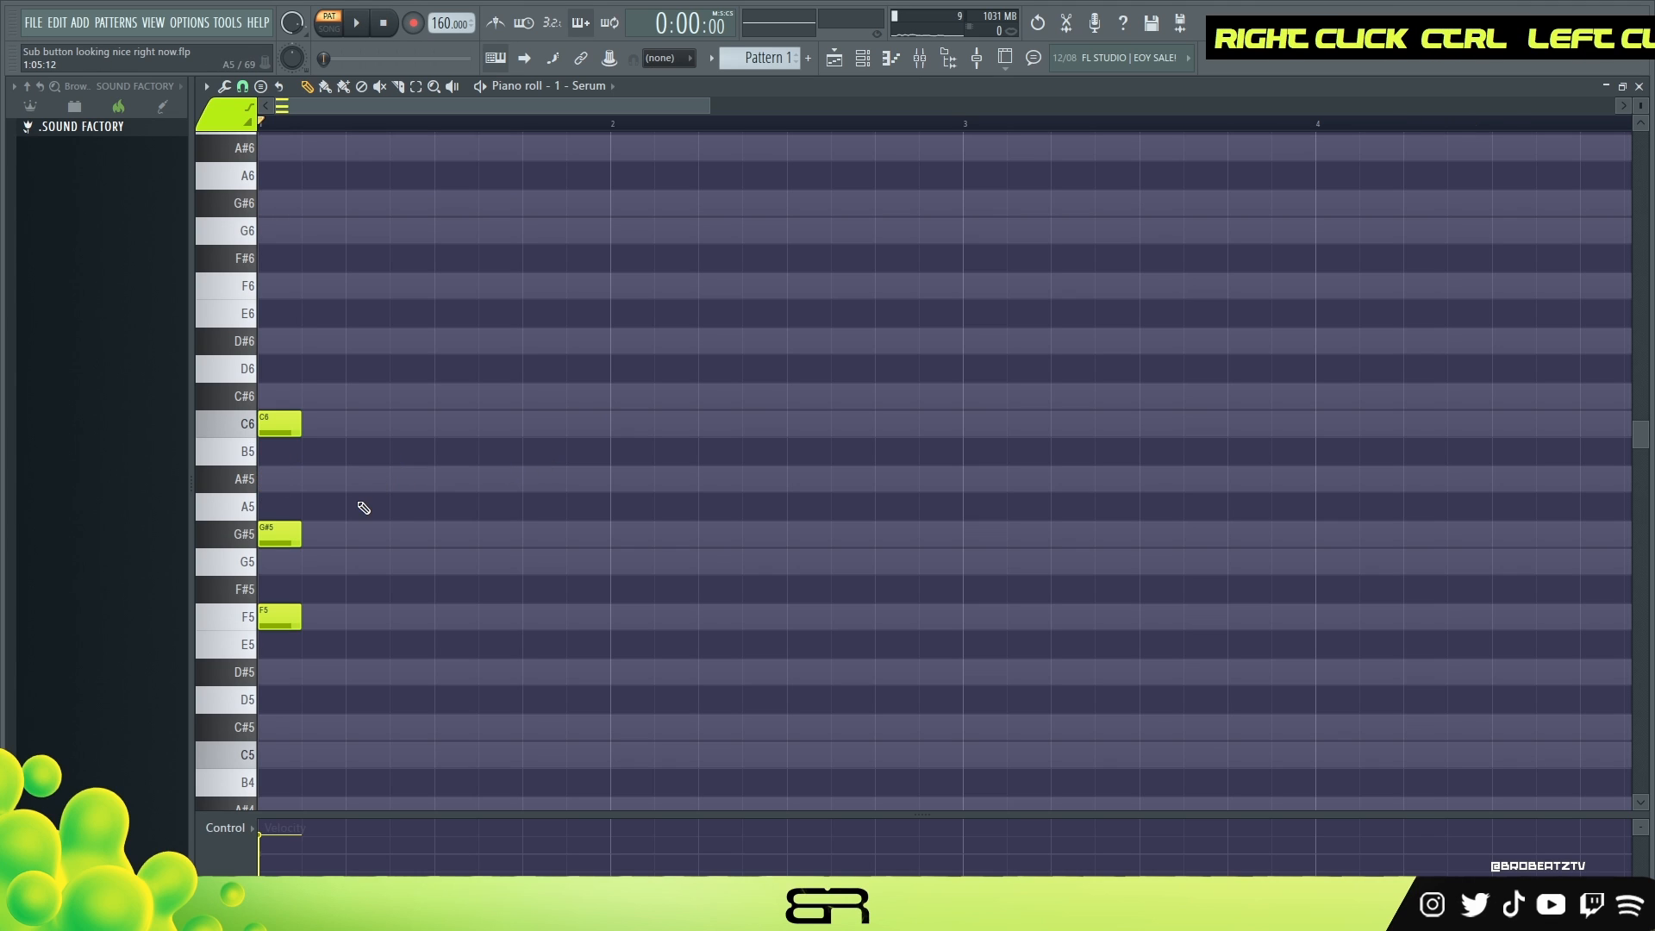
pyautogui.moveTo(290, 414); pyautogui.dragTo(272, 457)
pyautogui.moveTo(274, 417); pyautogui.dragTo(284, 331)
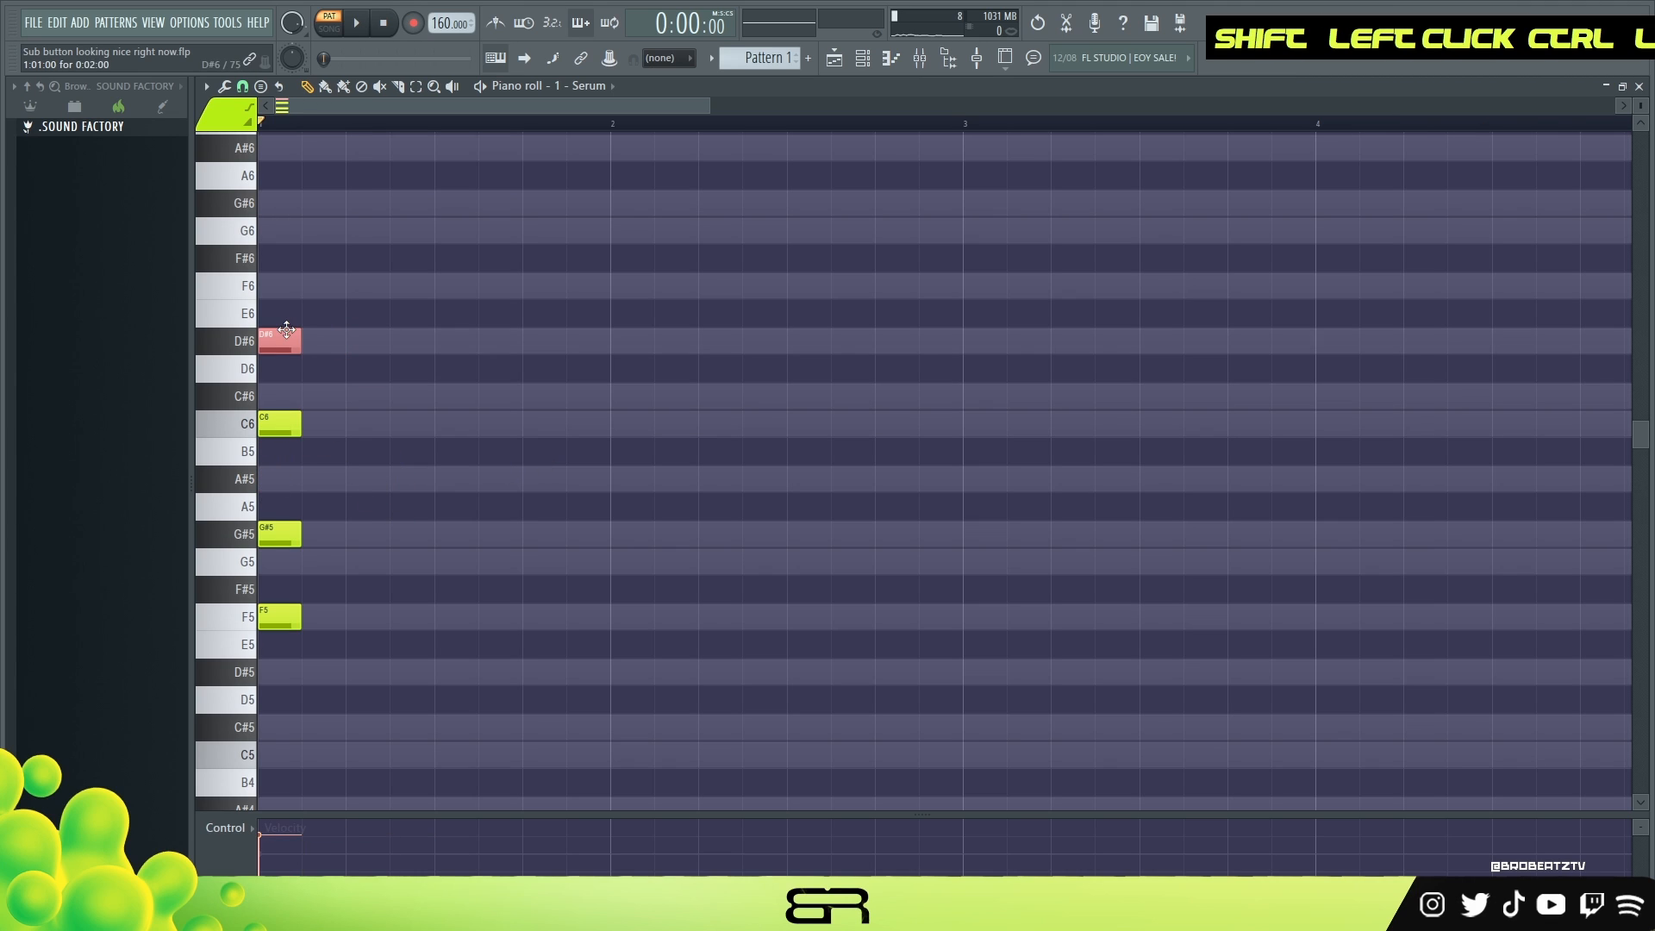
pyautogui.rightClick(313, 362)
pyautogui.click(285, 399)
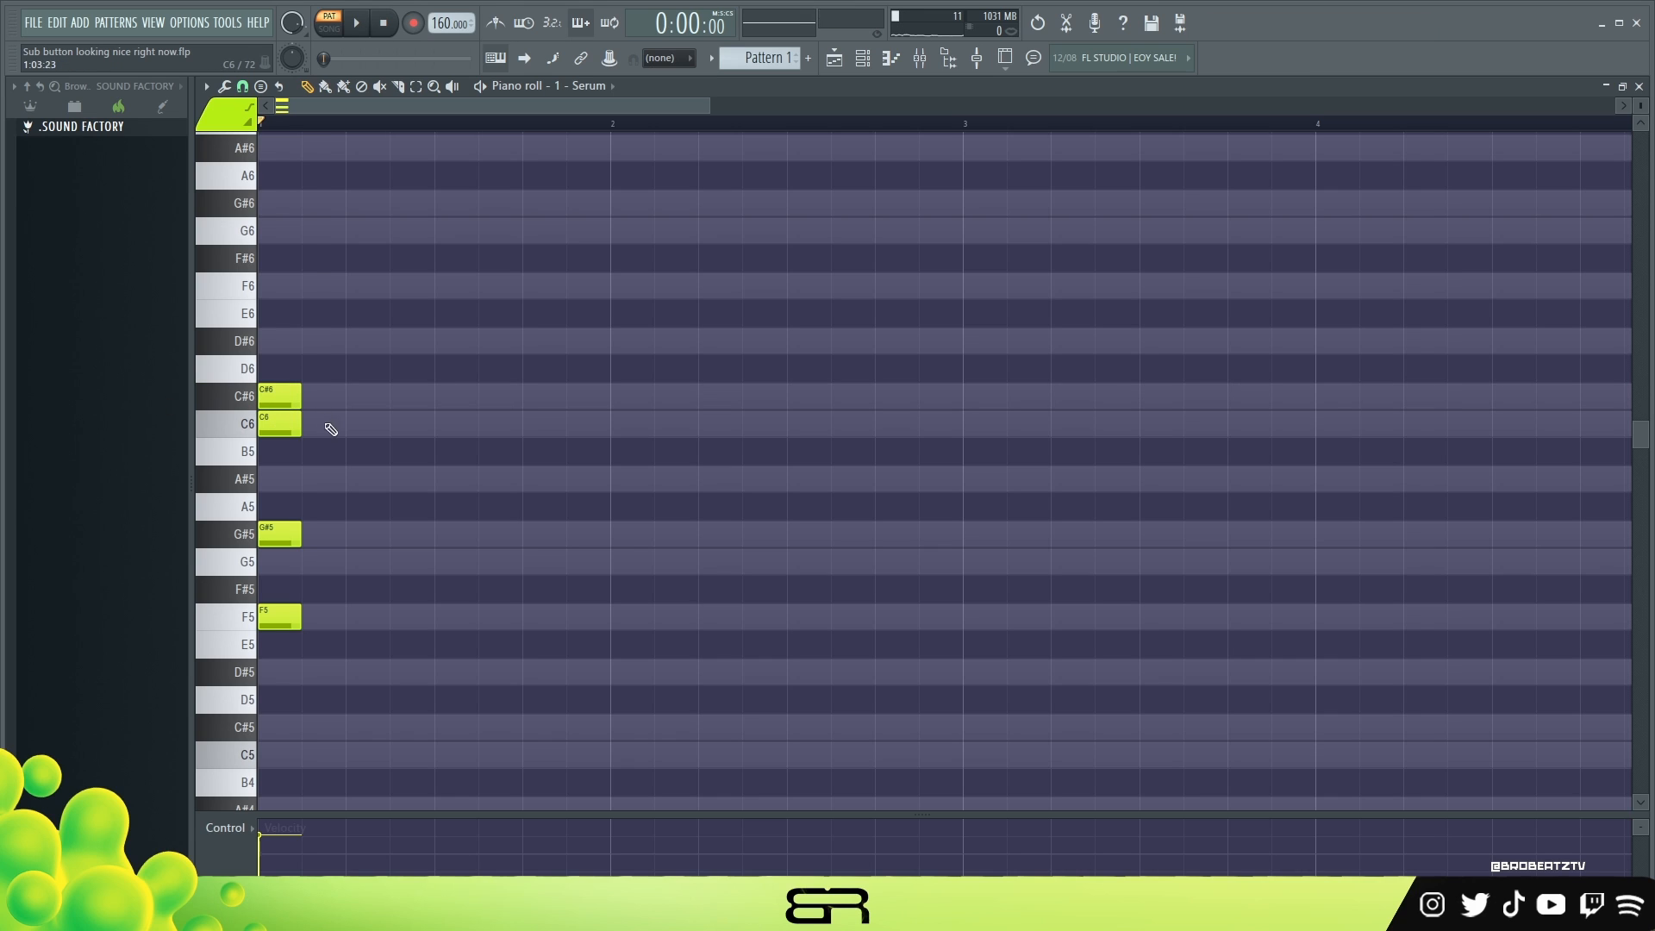
pyautogui.keyDown('ctrl'); pyautogui.click(284, 397); pyautogui.keyUp('ctrl')
pyautogui.hotkey('ctrl', 'Down')
# Play back the four-note chord several times to hear how it sounds.
pyautogui.scroll(-1, 375, 444)
pyautogui.moveTo(362, 334); pyautogui.dragTo(220, 643)
pyautogui.keyDown('ctrl'); pyautogui.click(480, 568); pyautogui.keyUp('ctrl')
pyautogui.press('space')
pyautogui.press('space')
pyautogui.press('space')
pyautogui.press('space')
pyautogui.press('space')
pyautogui.press('space')
# Duplicate the chord onto every beat of bars 1 and 2, and play it back.
pyautogui.moveTo(332, 273); pyautogui.dragTo(450, 337)
pyautogui.moveTo(617, 320); pyautogui.dragTo(631, 634)
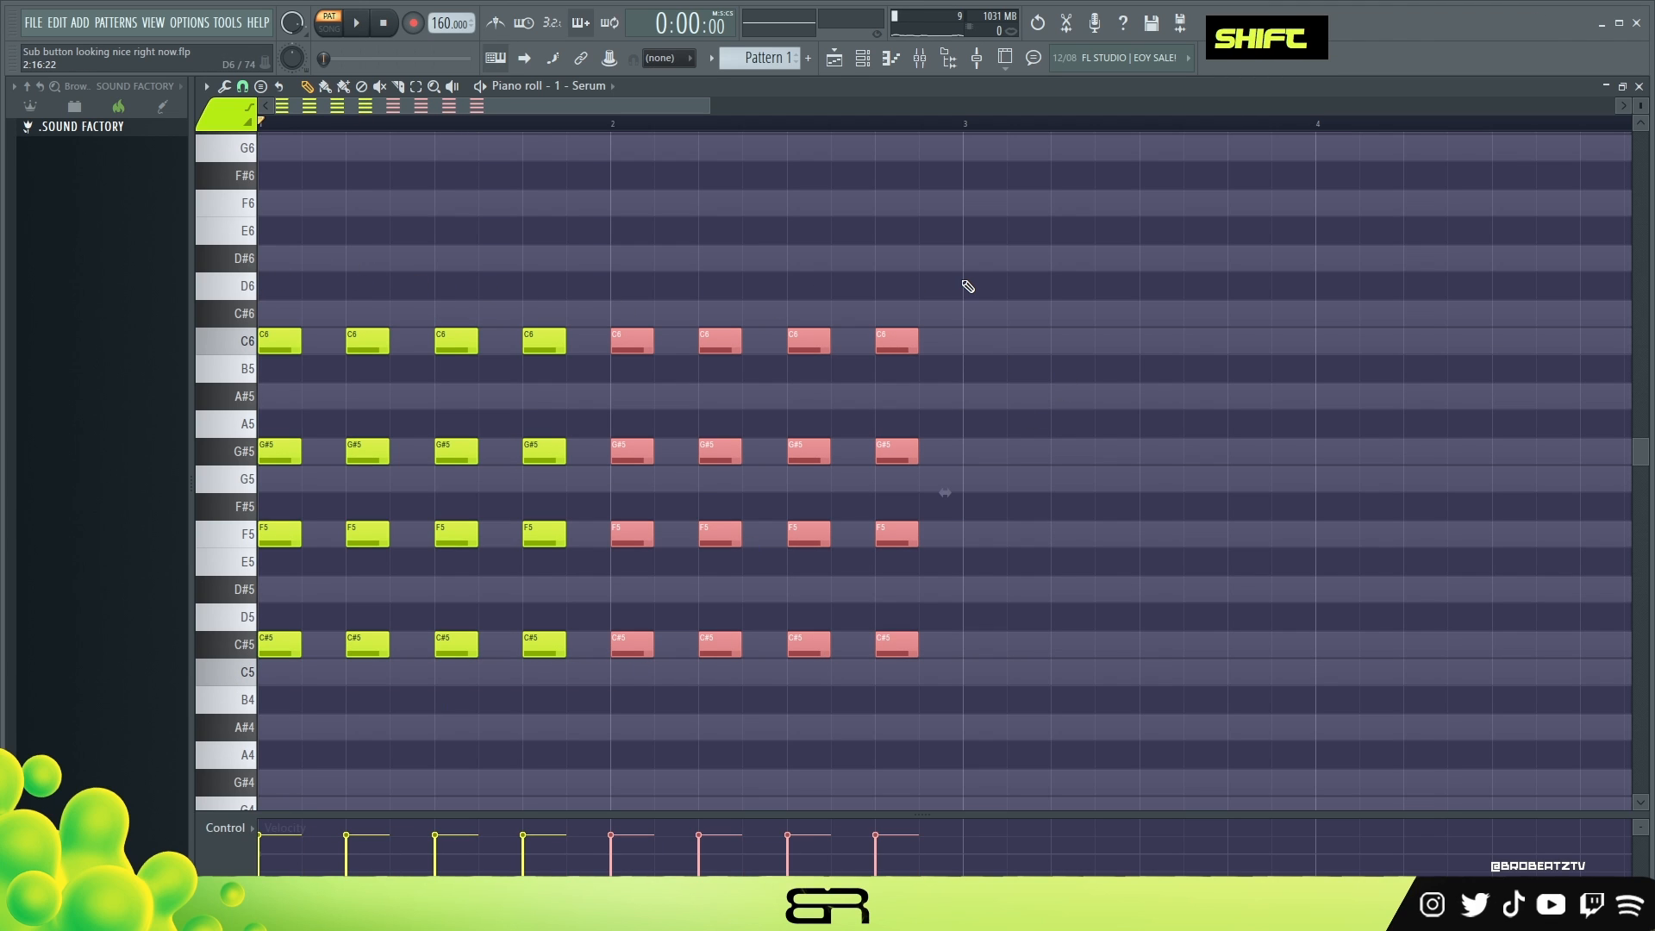
pyautogui.press('space')
pyautogui.press('space')
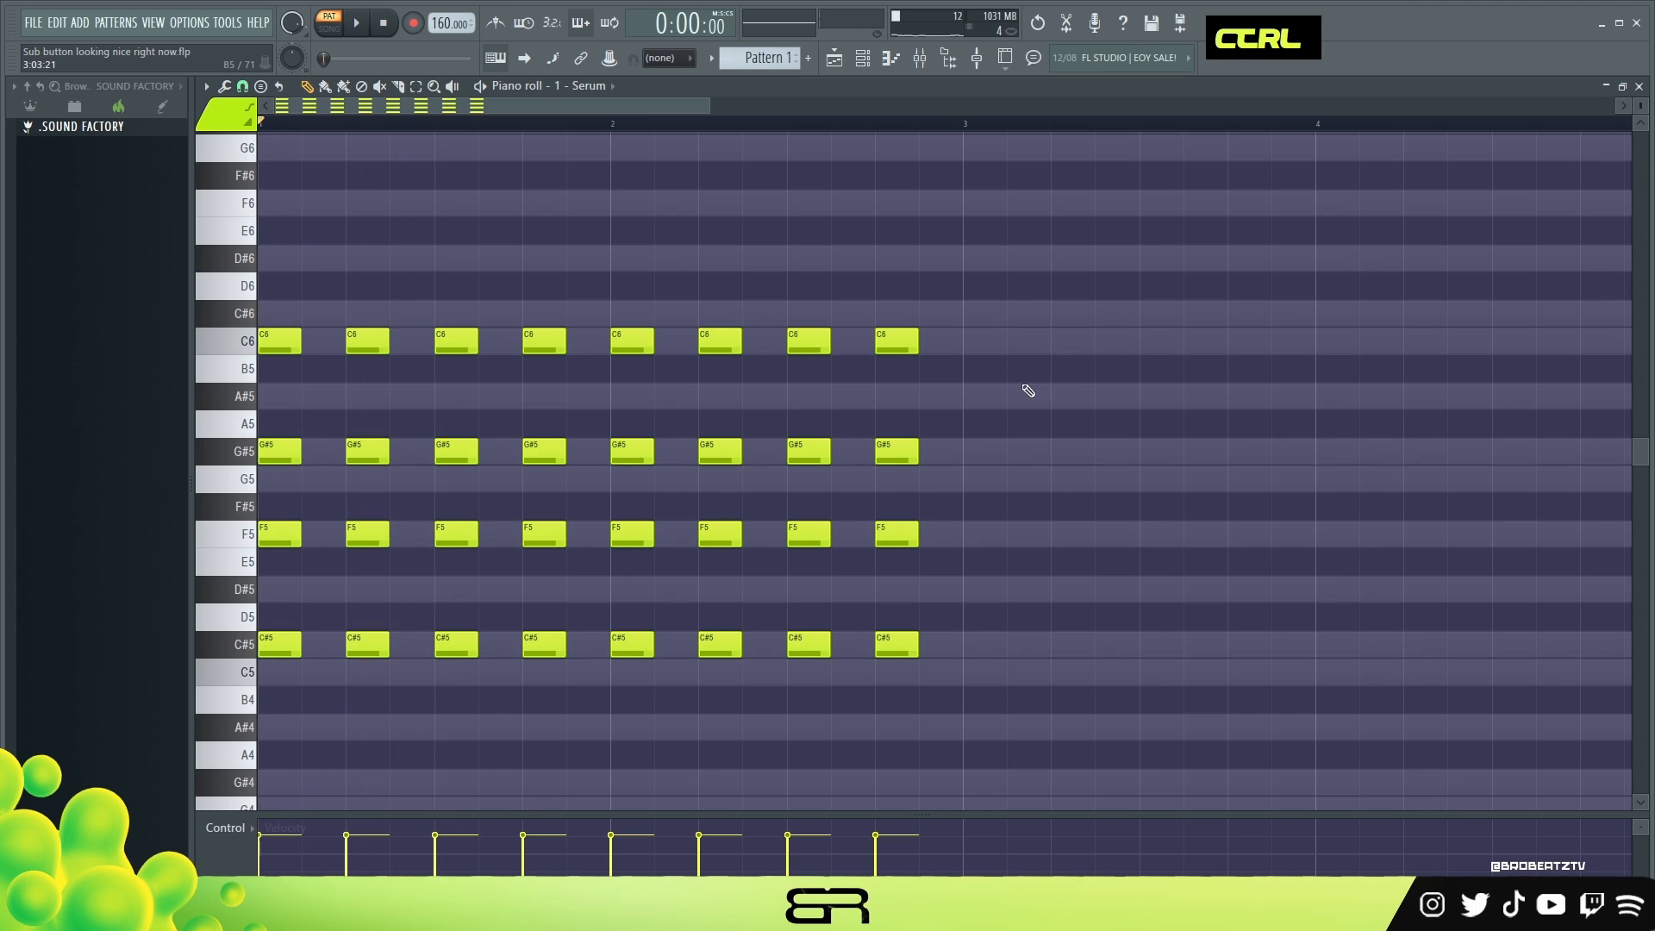
# Duplicate all chords half a beat later and shorten every note to about one step.
pyautogui.hotkey('ctrl', 'a')
pyautogui.moveTo(275, 333); pyautogui.dragTo(320, 335)
pyautogui.hotkey('ctrl', 'a')
pyautogui.moveTo(963, 344)
pyautogui.mouseDown()
pyautogui.moveTo(998, 351)
pyautogui.moveTo(949, 366)
pyautogui.moveTo(941, 349)
pyautogui.mouseUp()
pyautogui.press('space')
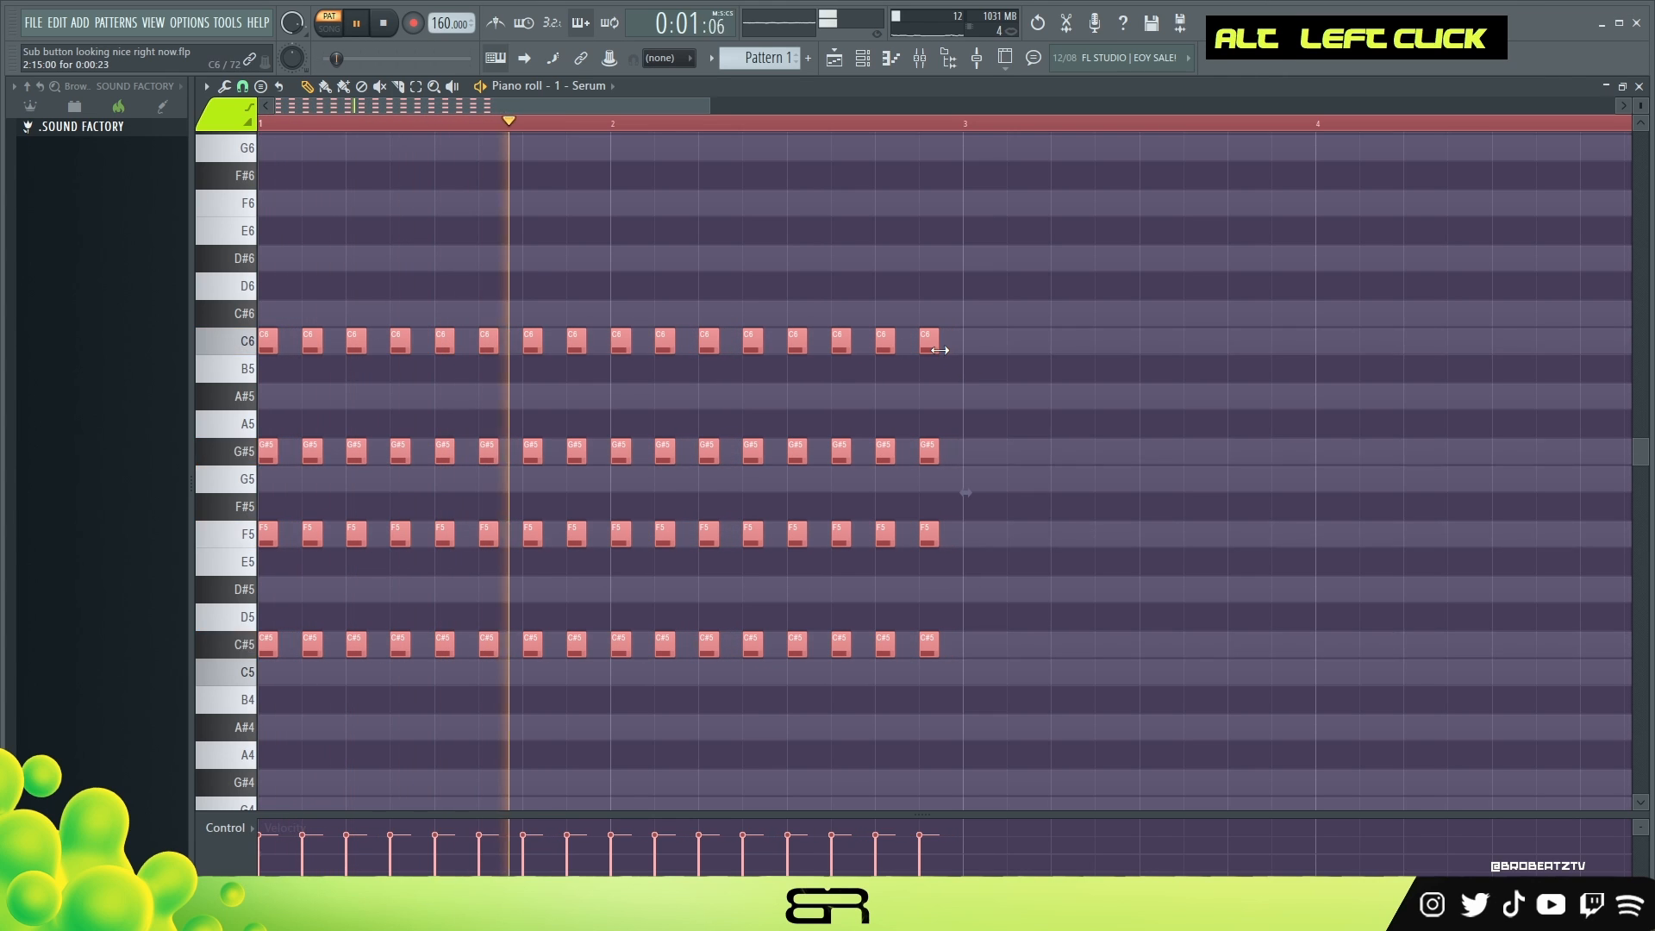
pyautogui.keyDown('alt'); pyautogui.click(941, 349); pyautogui.keyUp('alt')
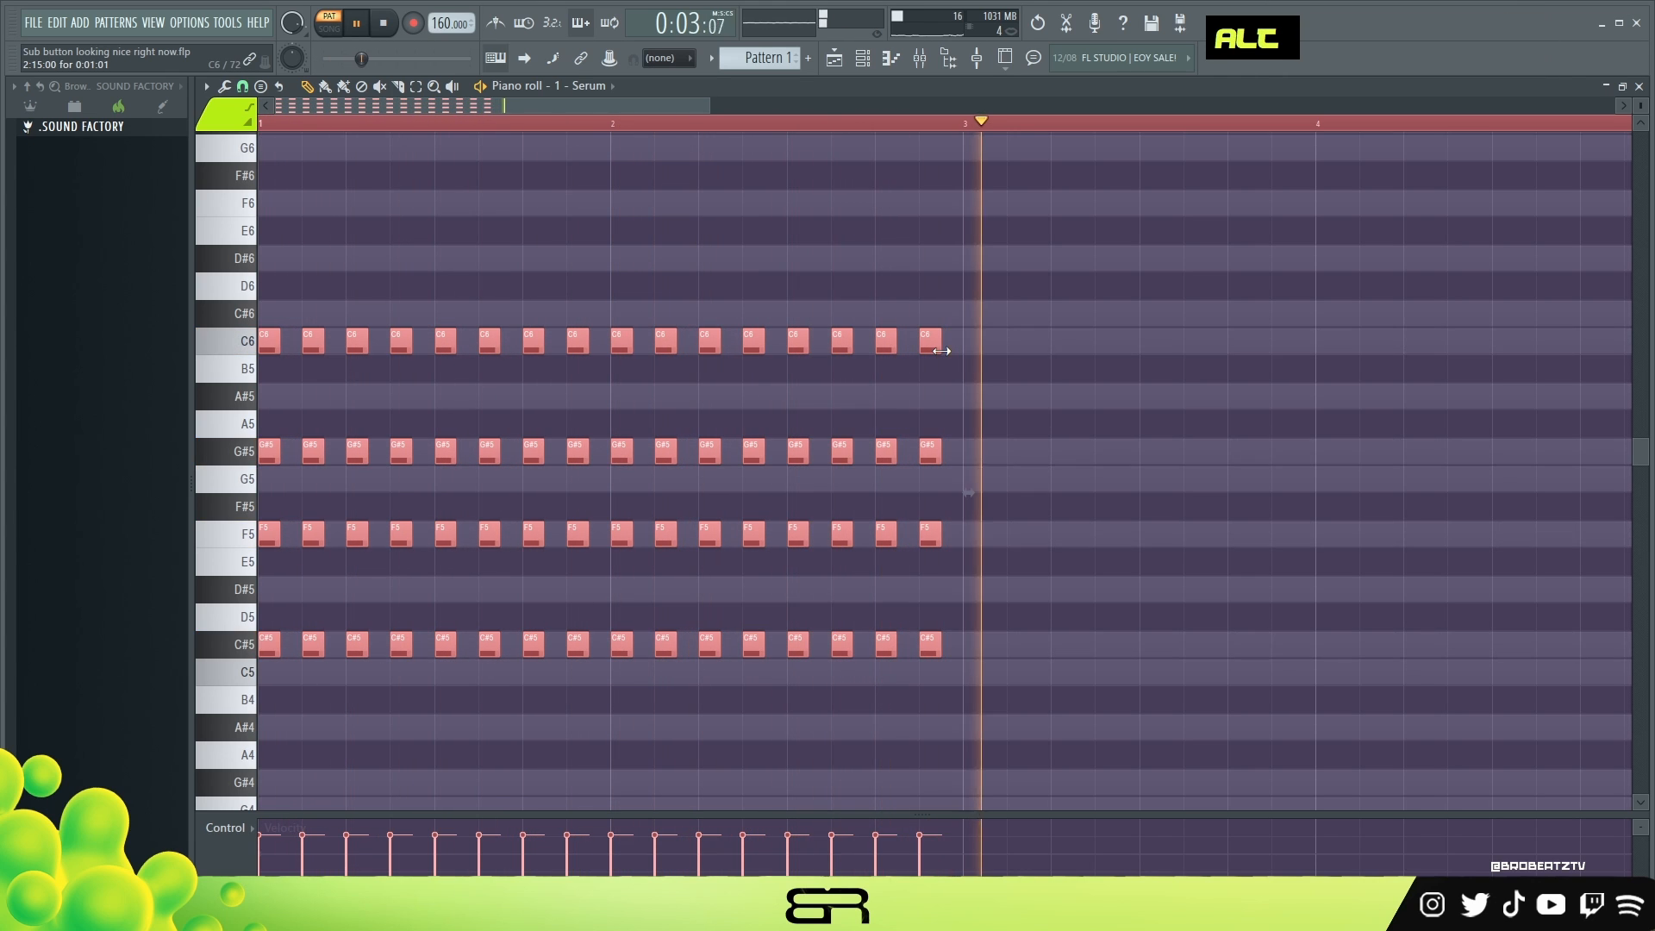
pyautogui.press('space')
pyautogui.press('space')
pyautogui.press('space')
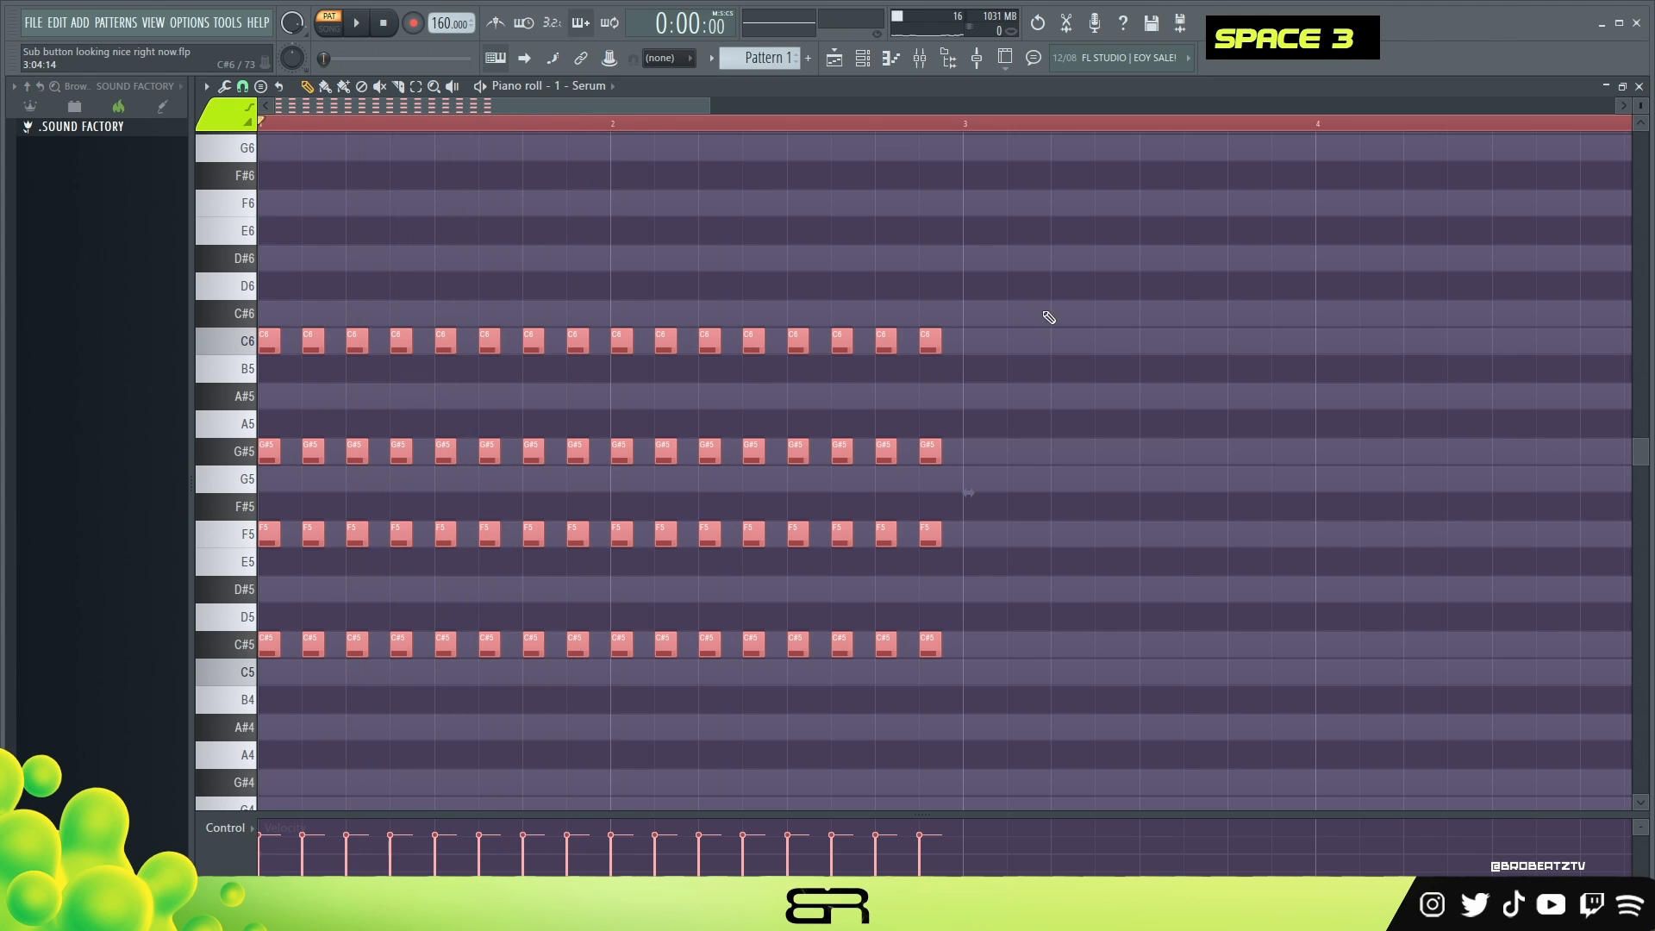
# Delete the chord at the start of bar 2 and play the pattern back.
pyautogui.rightClick(1042, 357)
pyautogui.moveTo(997, 284); pyautogui.dragTo(112, 681)
pyautogui.rightClick(845, 515)
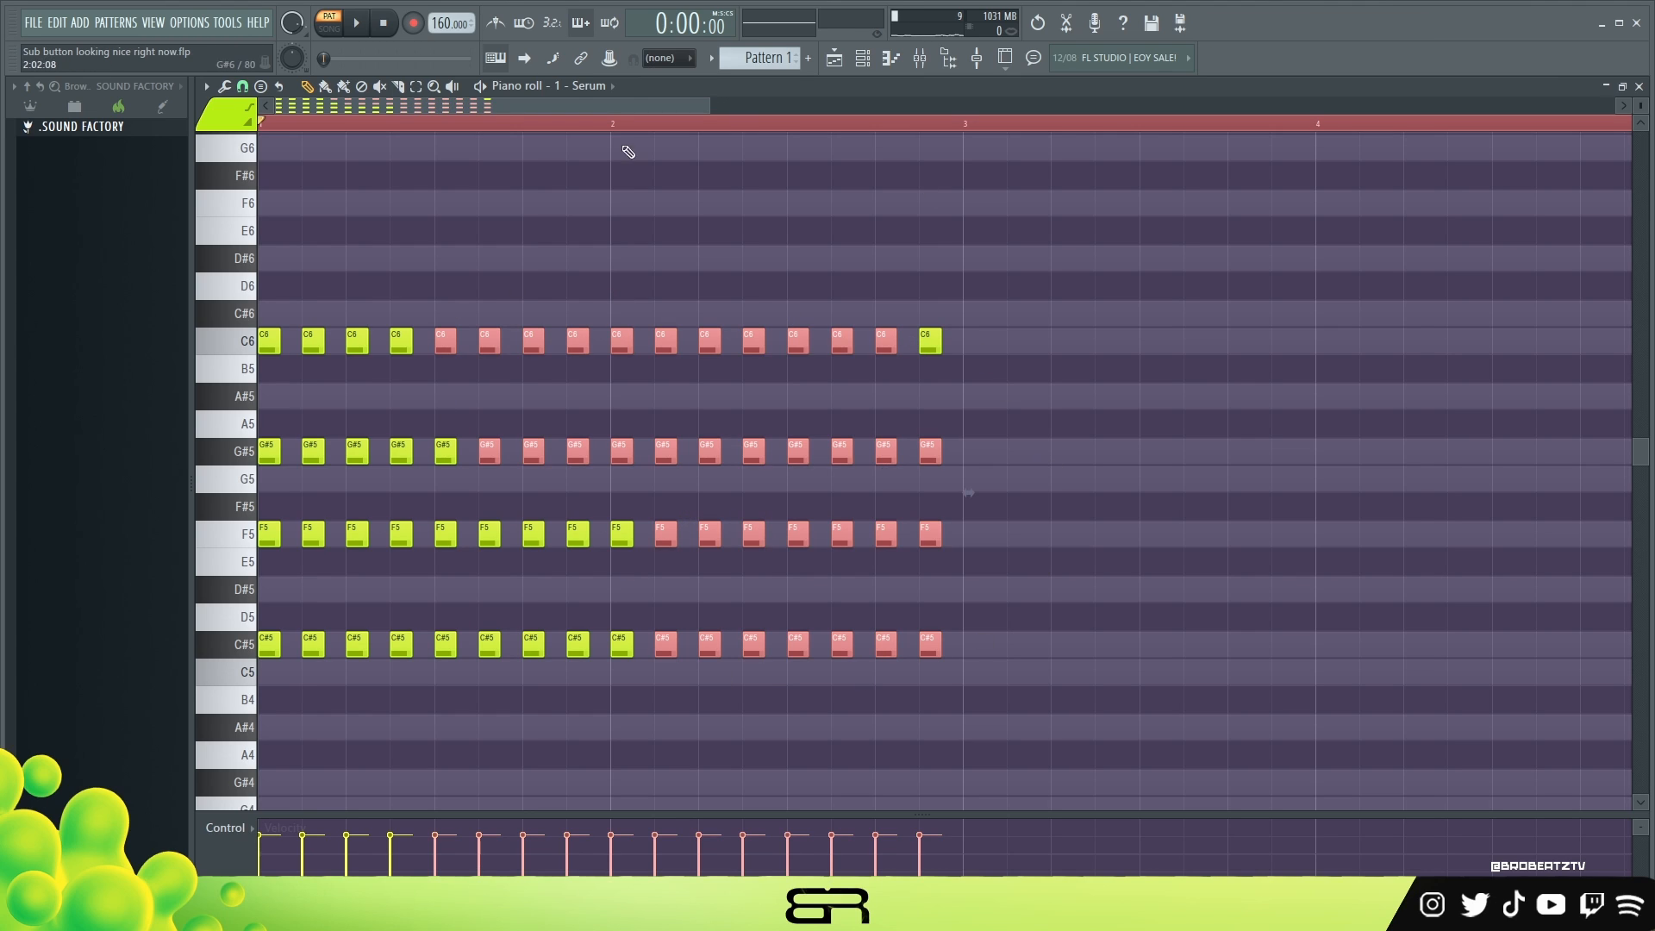
pyautogui.rightClick(676, 184)
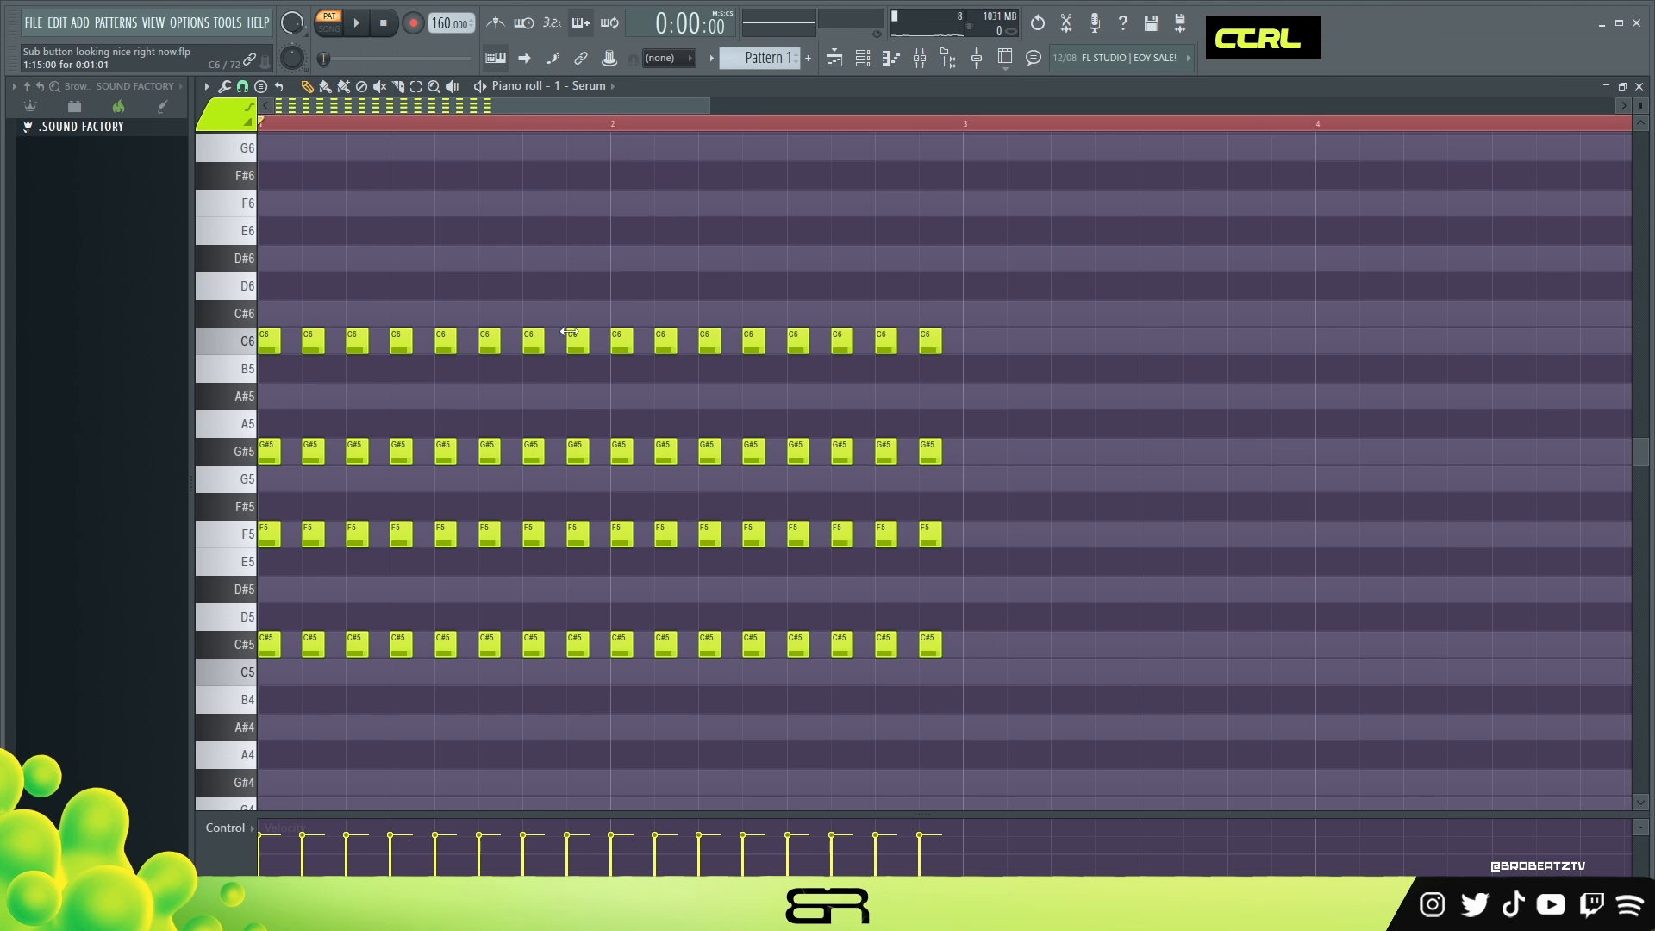
pyautogui.moveTo(572, 301)
pyautogui.mouseDown()
pyautogui.moveTo(635, 657)
pyautogui.moveTo(614, 280)
pyautogui.mouseUp()
pyautogui.rightClick(638, 662)
pyautogui.press('Delete')
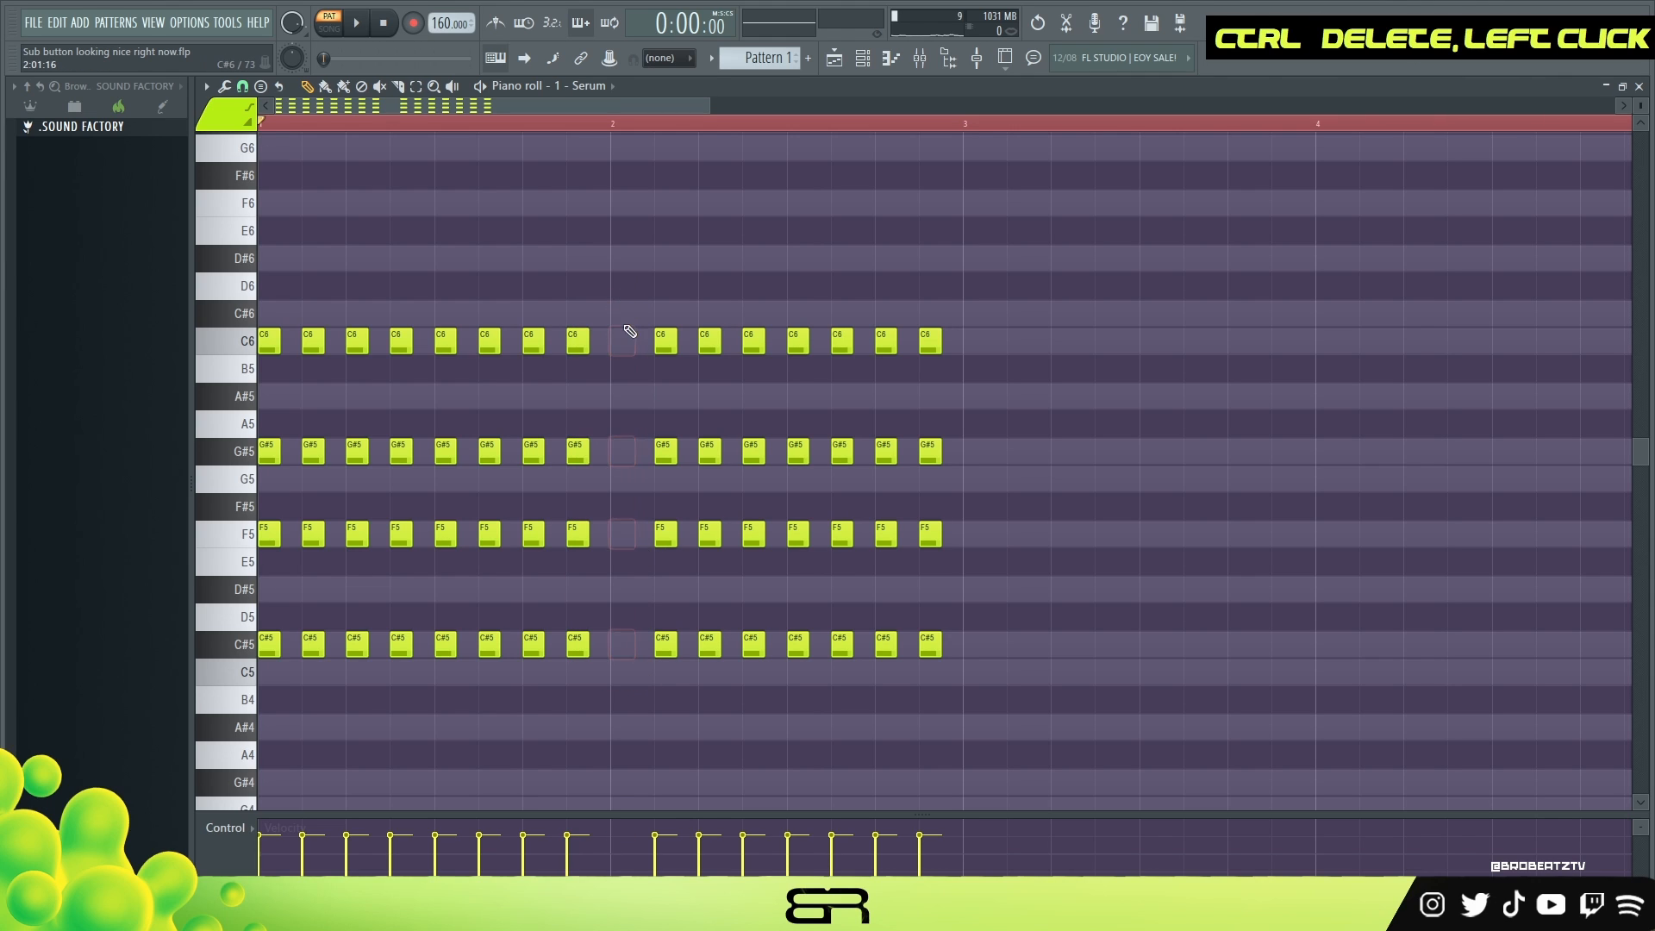
pyautogui.press('space')
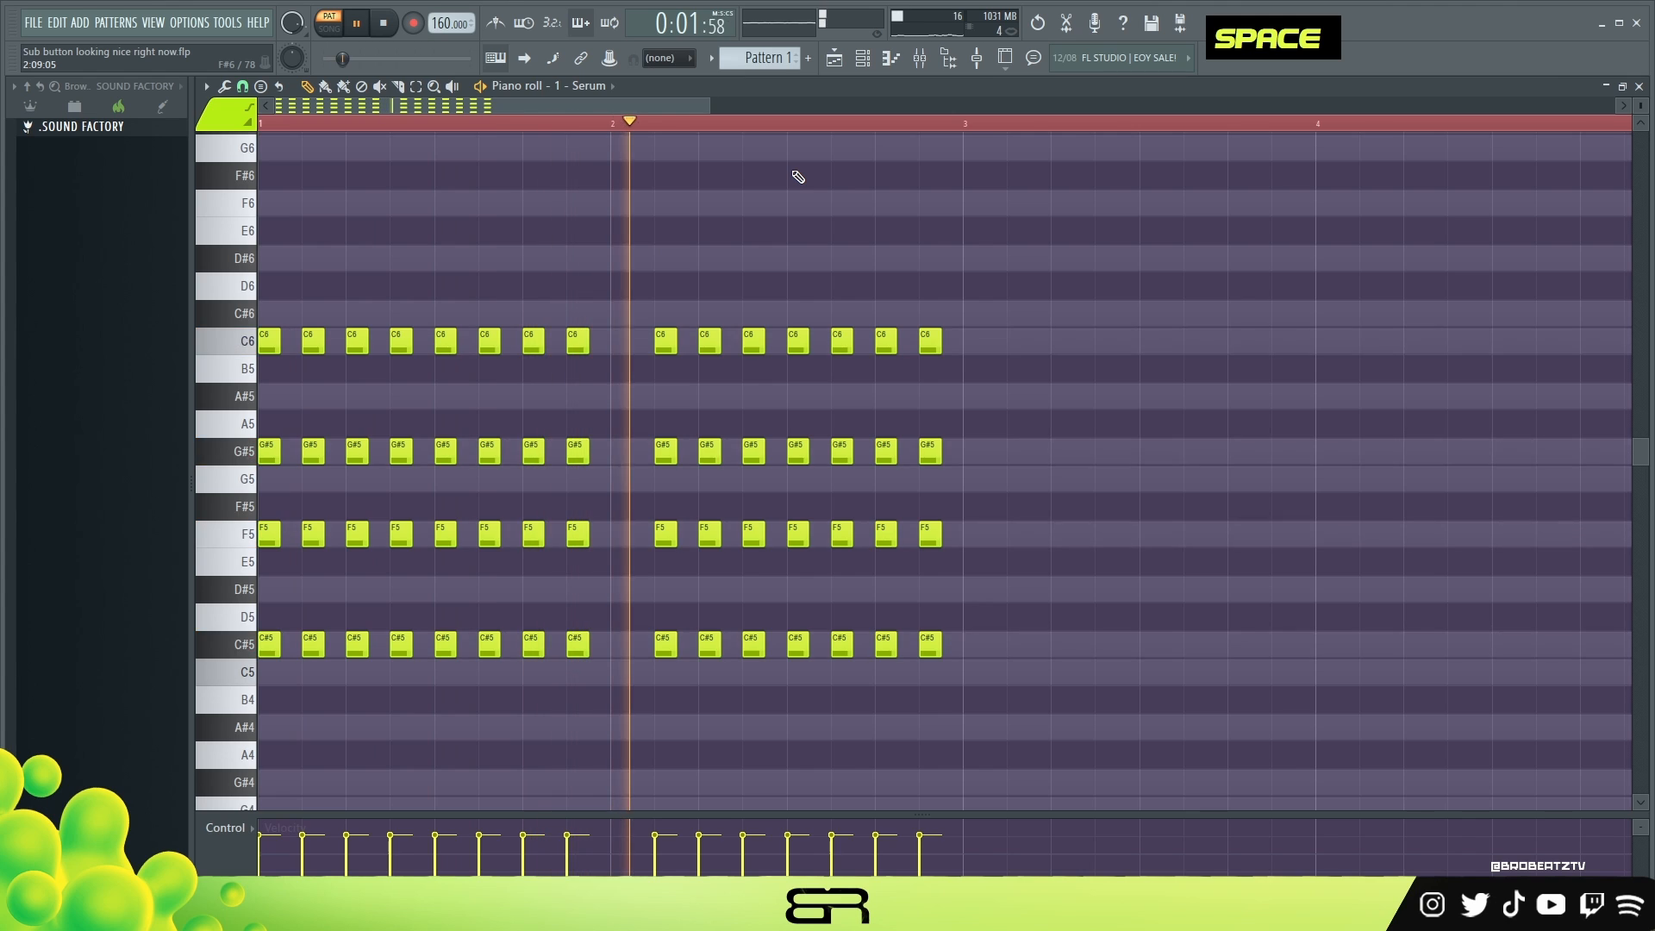
pyautogui.press('space')
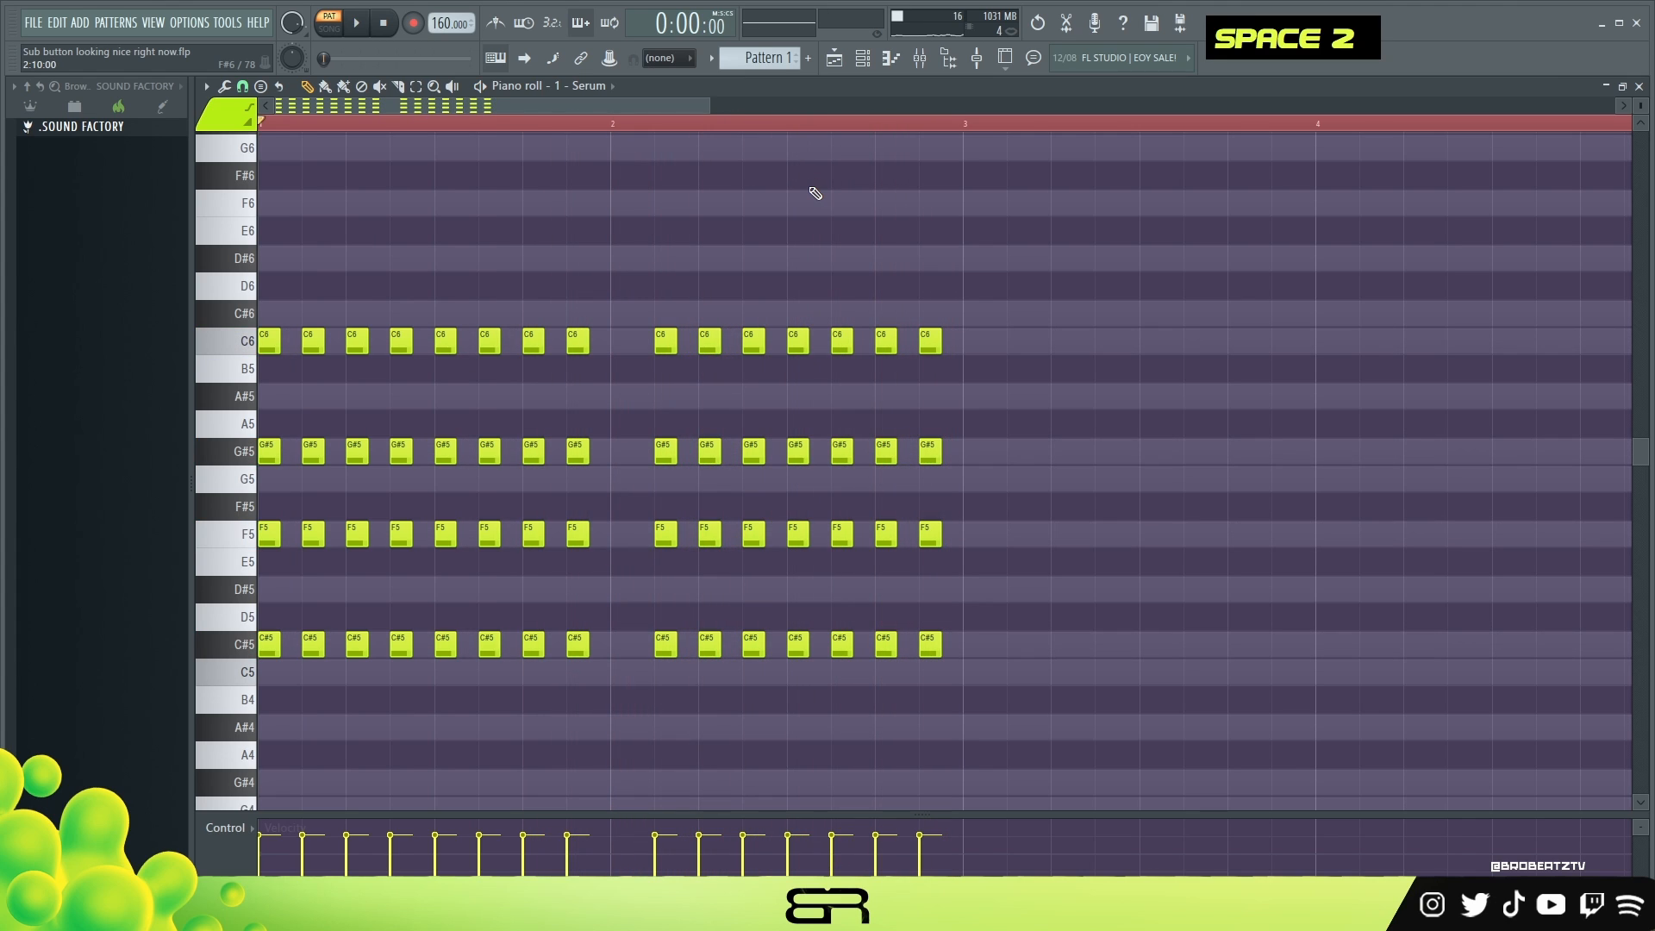
# Clear the time selection in the piano roll and deselect all notes.
pyautogui.scroll(-3, 1028, 207)
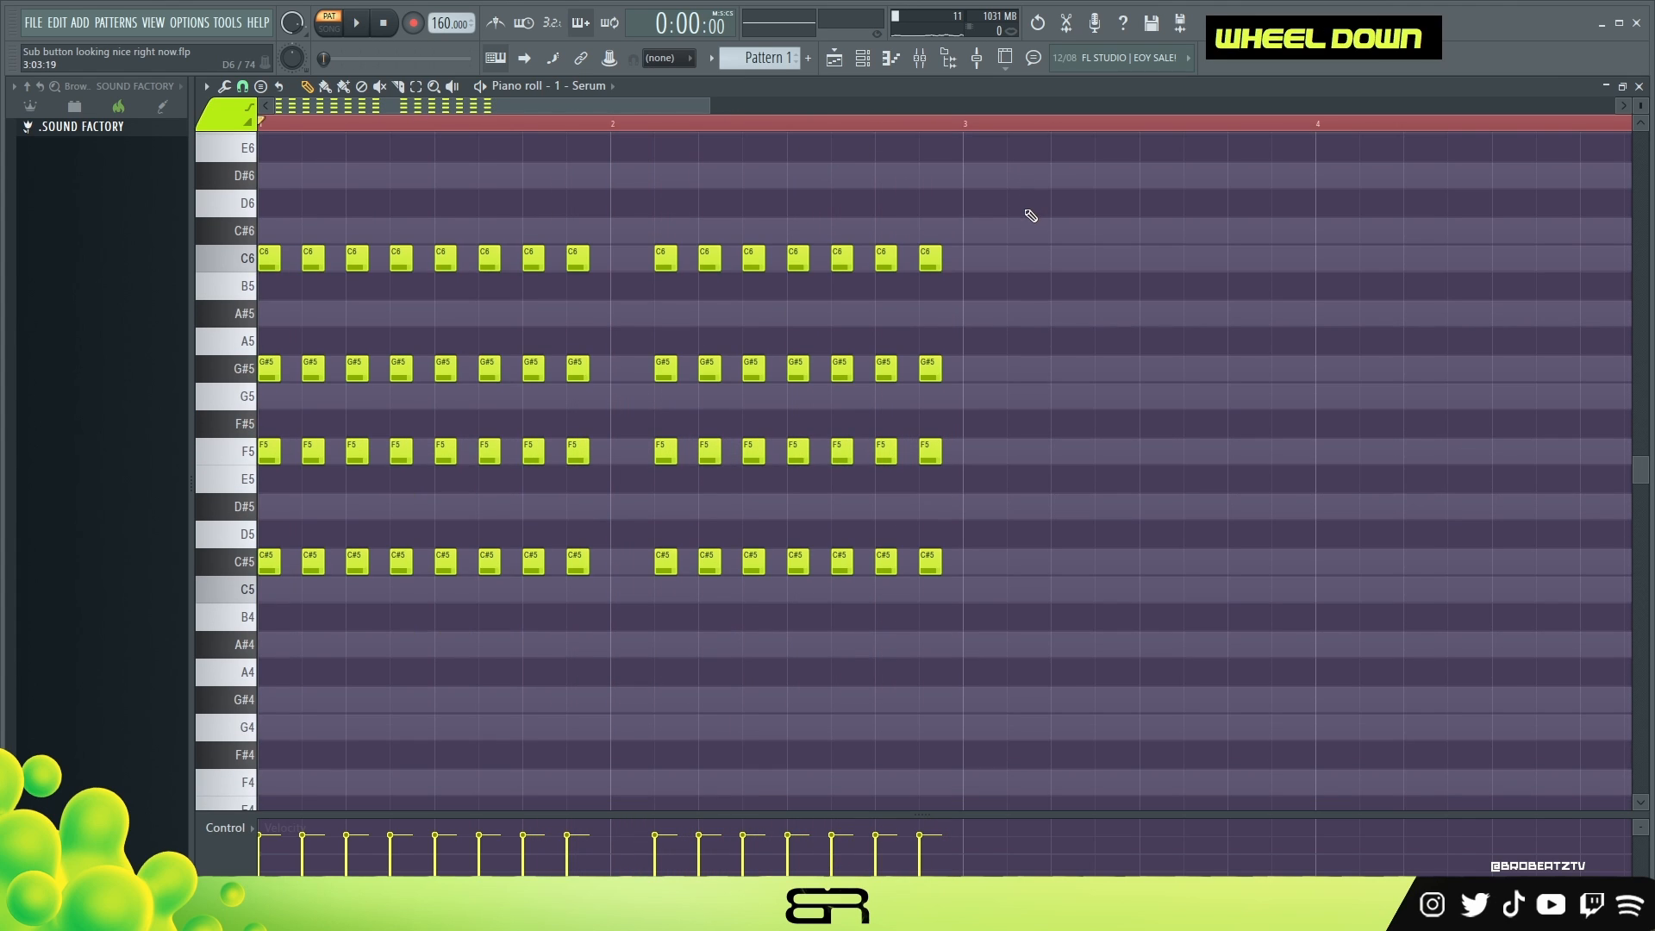
pyautogui.doubleClick(553, 128)
pyautogui.rightClick(1046, 370)
pyautogui.moveTo(963, 267); pyautogui.dragTo(271, 572)
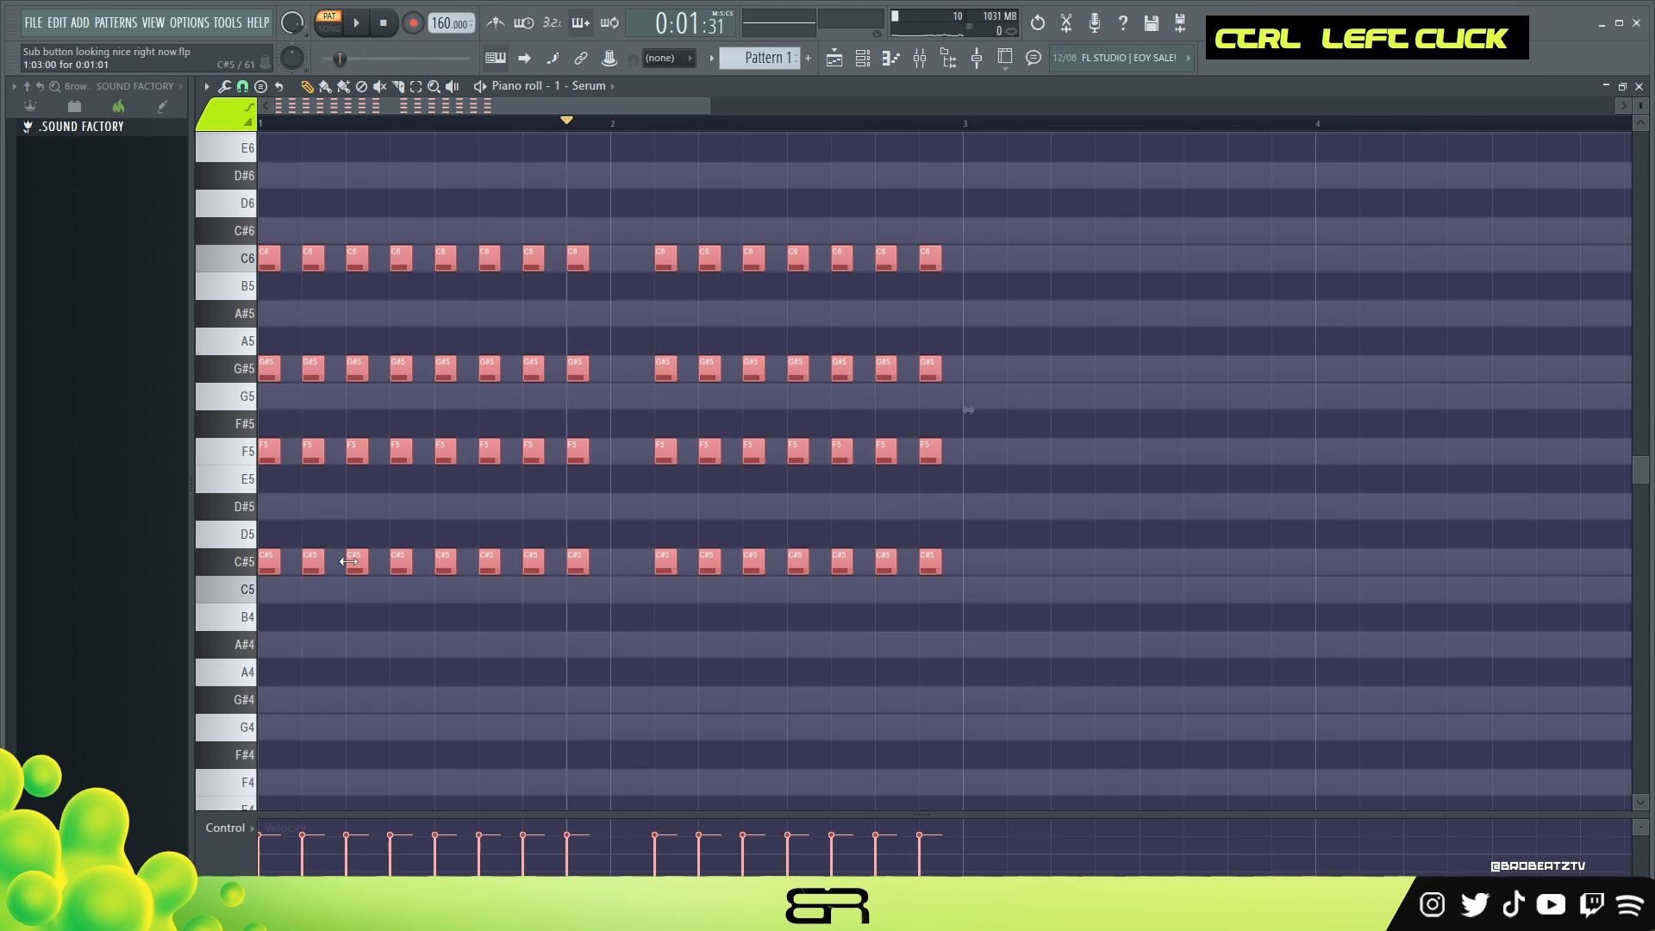
pyautogui.rightClick(1126, 491)
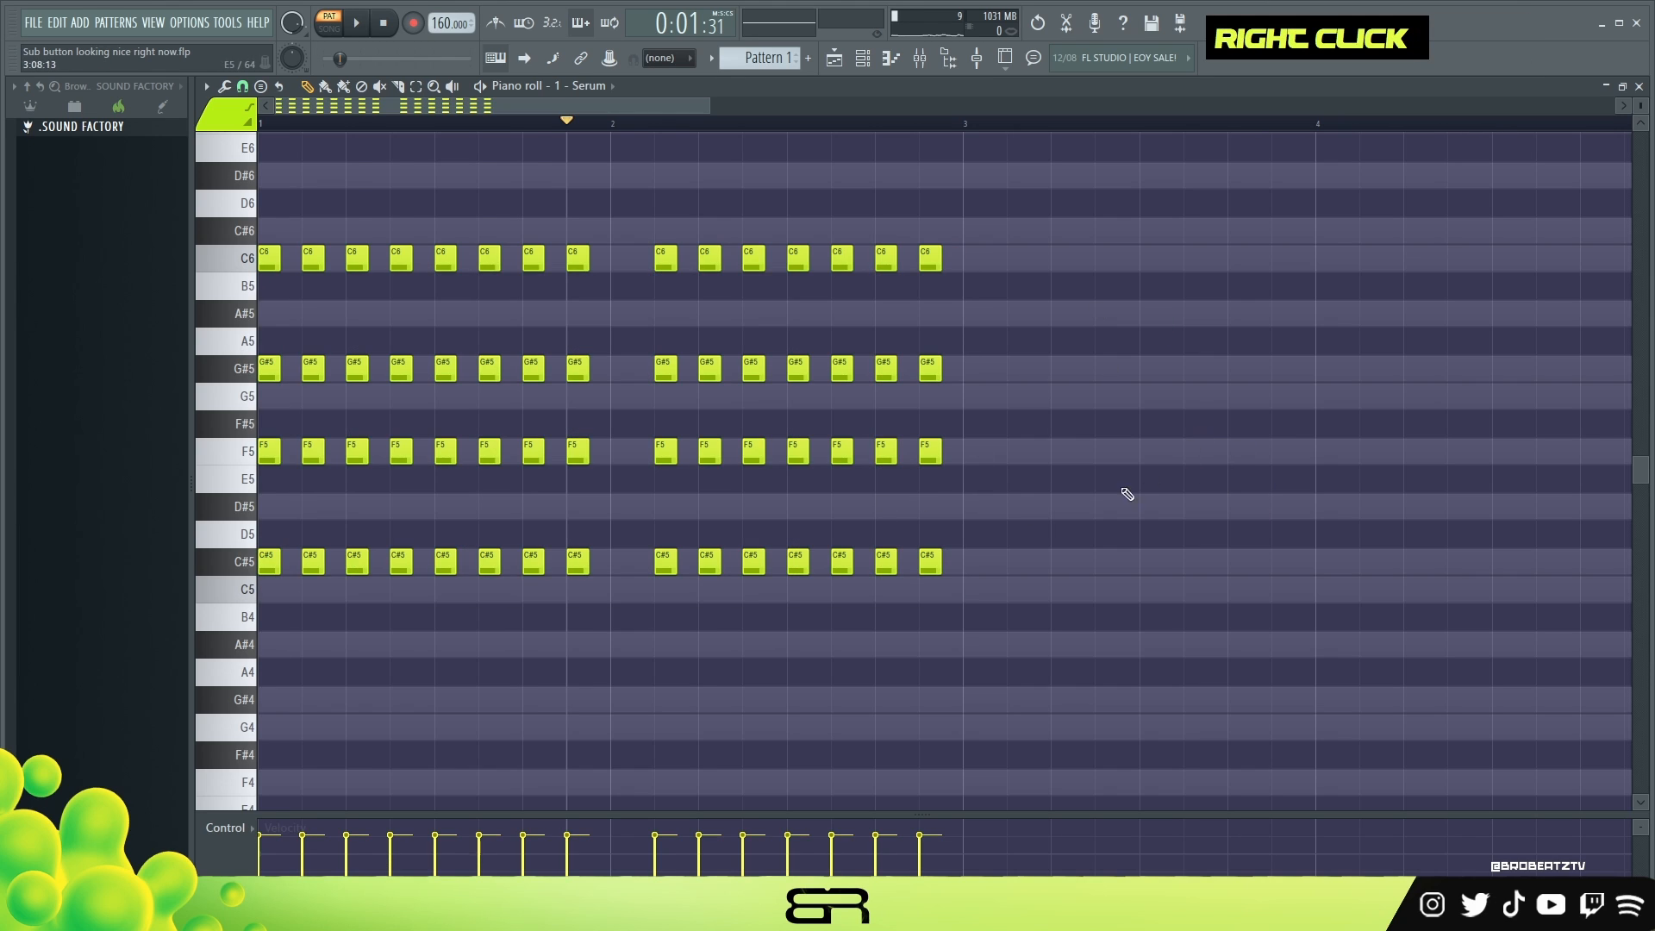
# Copy an F5 note to the start of bar 3 and transpose it down five semitones to C5.
pyautogui.rightClick(999, 459)
pyautogui.moveTo(935, 412)
pyautogui.keyDown('ctrl'); pyautogui.mouseDown()
pyautogui.moveTo(924, 468)
pyautogui.moveTo(980, 457)
pyautogui.mouseUp(); pyautogui.keyUp('ctrl')
pyautogui.rightClick(1008, 498)
pyautogui.keyDown('ctrl'); pyautogui.moveTo(856, 442); pyautogui.dragTo(1046, 384); pyautogui.keyUp('ctrl')
pyautogui.rightClick(1004, 472)
pyautogui.keyDown('ctrl'); pyautogui.click(974, 456); pyautogui.keyUp('ctrl')
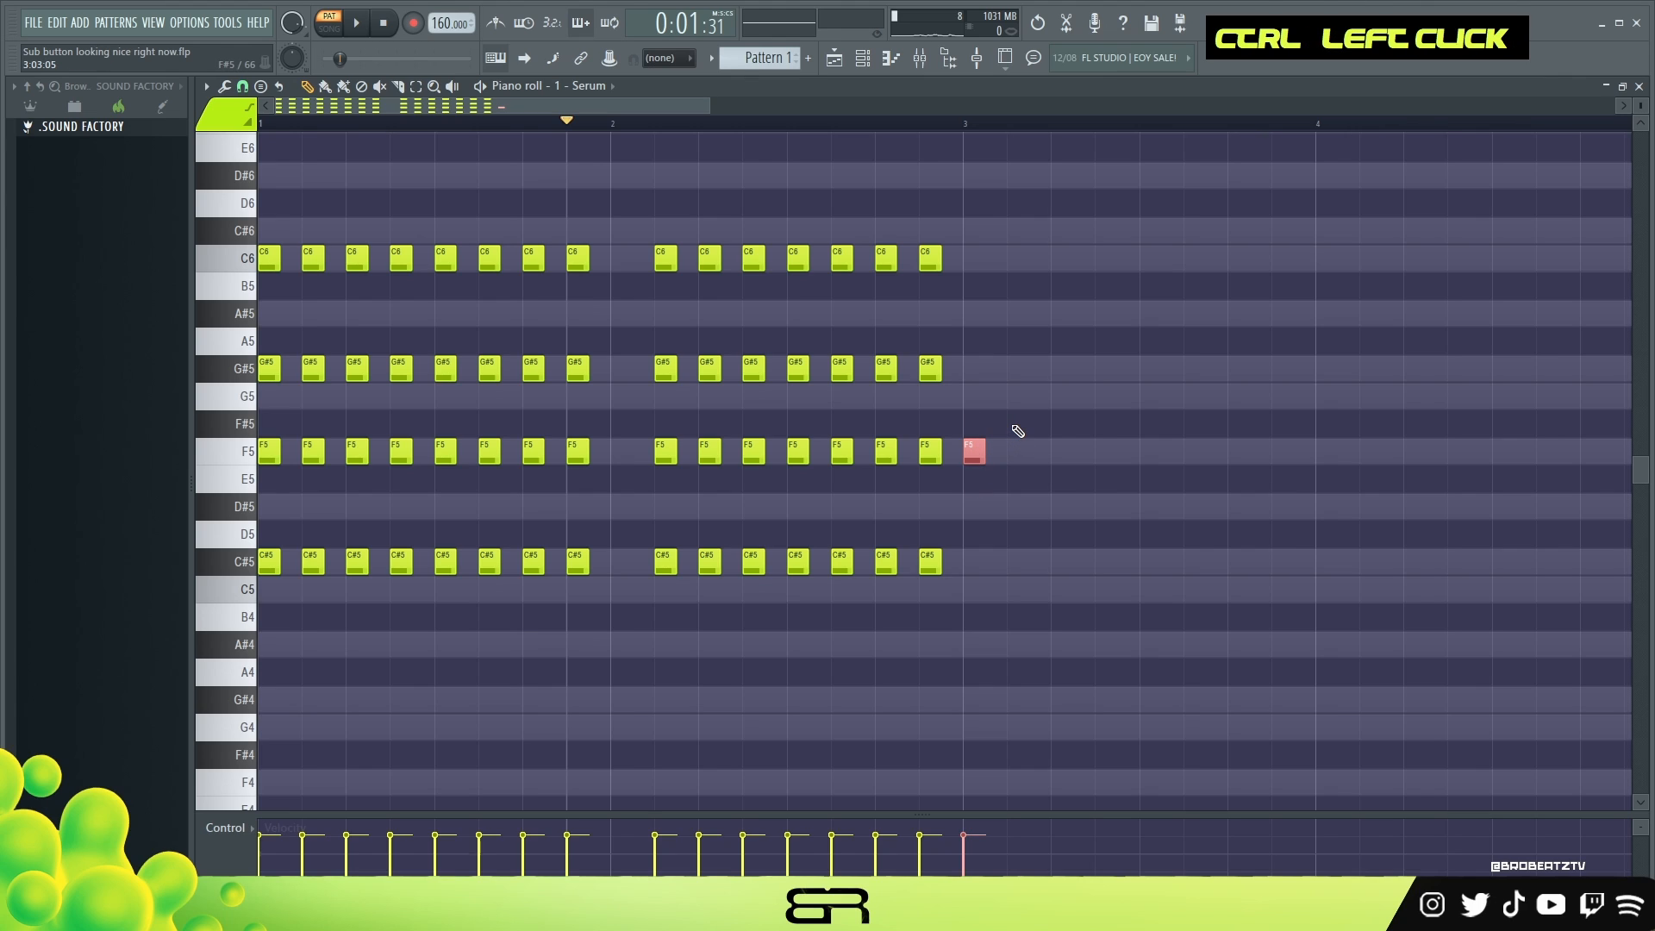
pyautogui.hotkey('shift', 'Down')
pyautogui.hotkey('shift', 'Down')
pyautogui.hotkey('shift', 'Down')
pyautogui.hotkey('shift', 'Down')
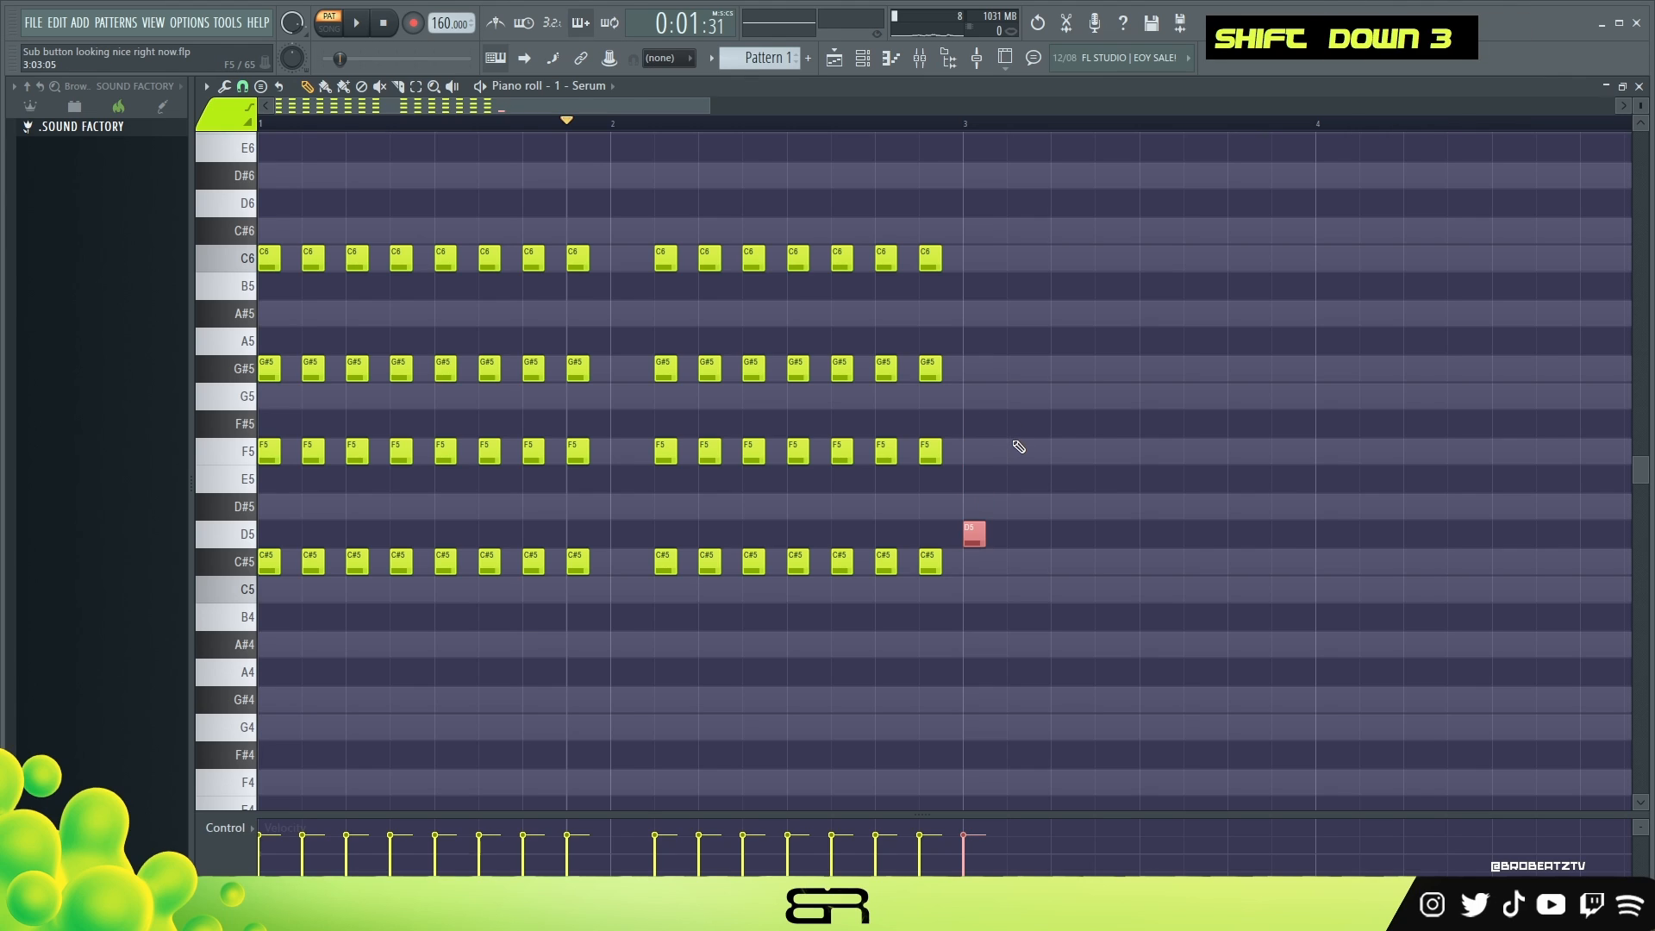
pyautogui.hotkey('shift', 'Down')
pyautogui.rightClick(1014, 463)
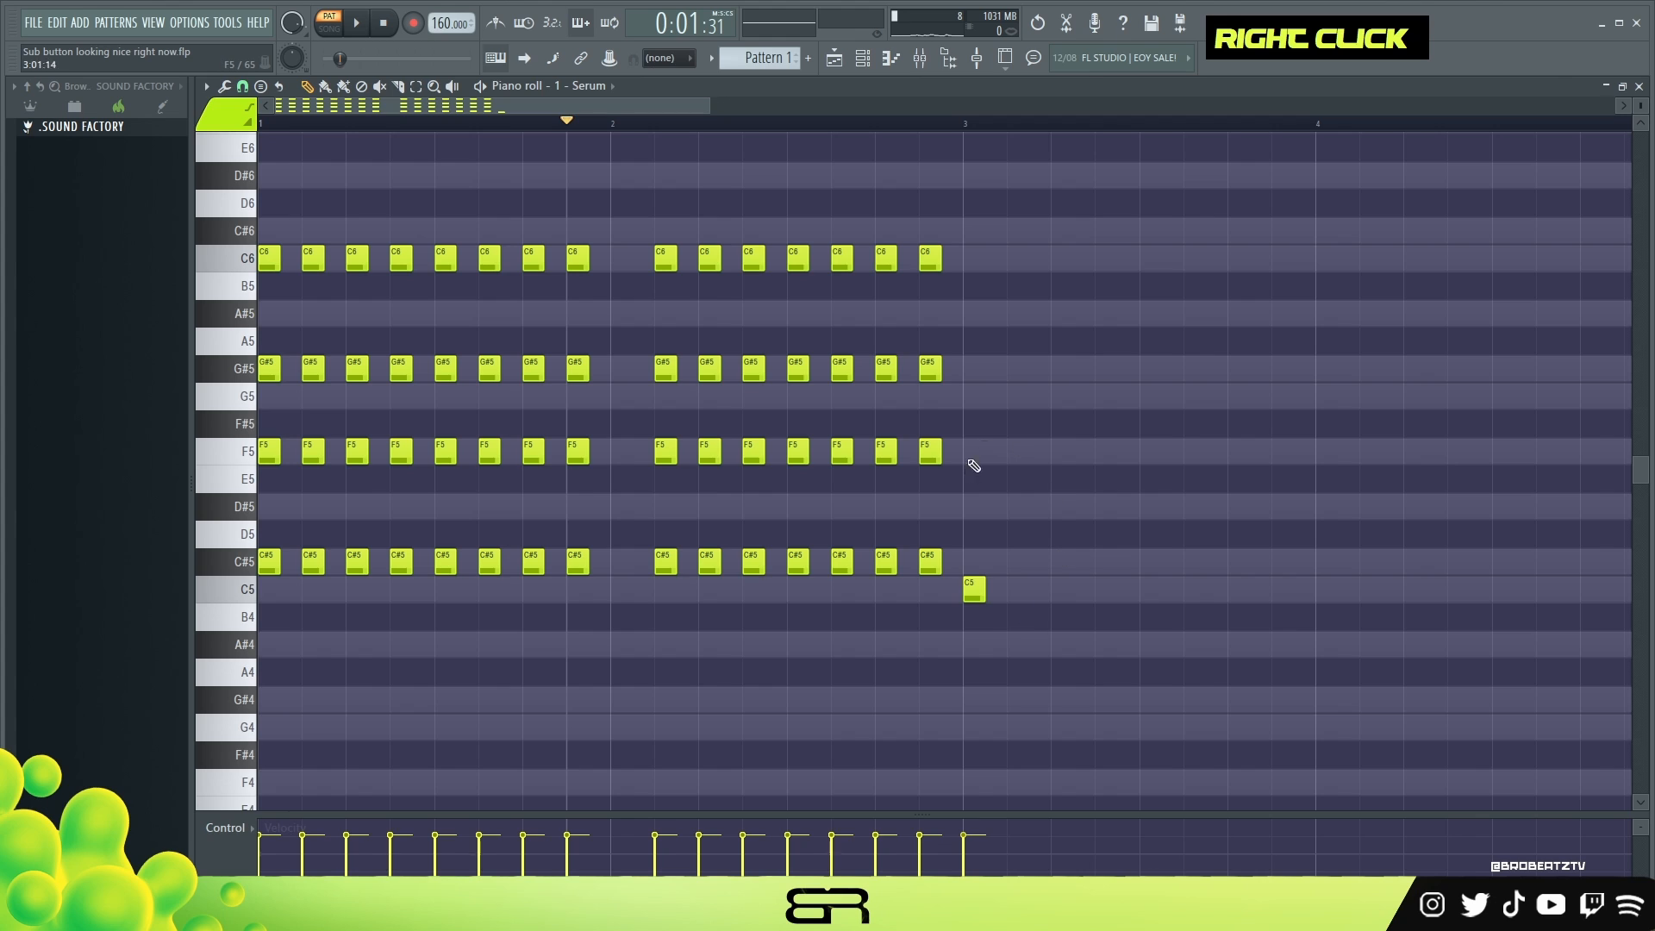
# Duplicate the F5, G#5 and C6 note rows into bars 3 and 4 as C5, D#5 and G5.
pyautogui.moveTo(1005, 489); pyautogui.dragTo(259, 192)
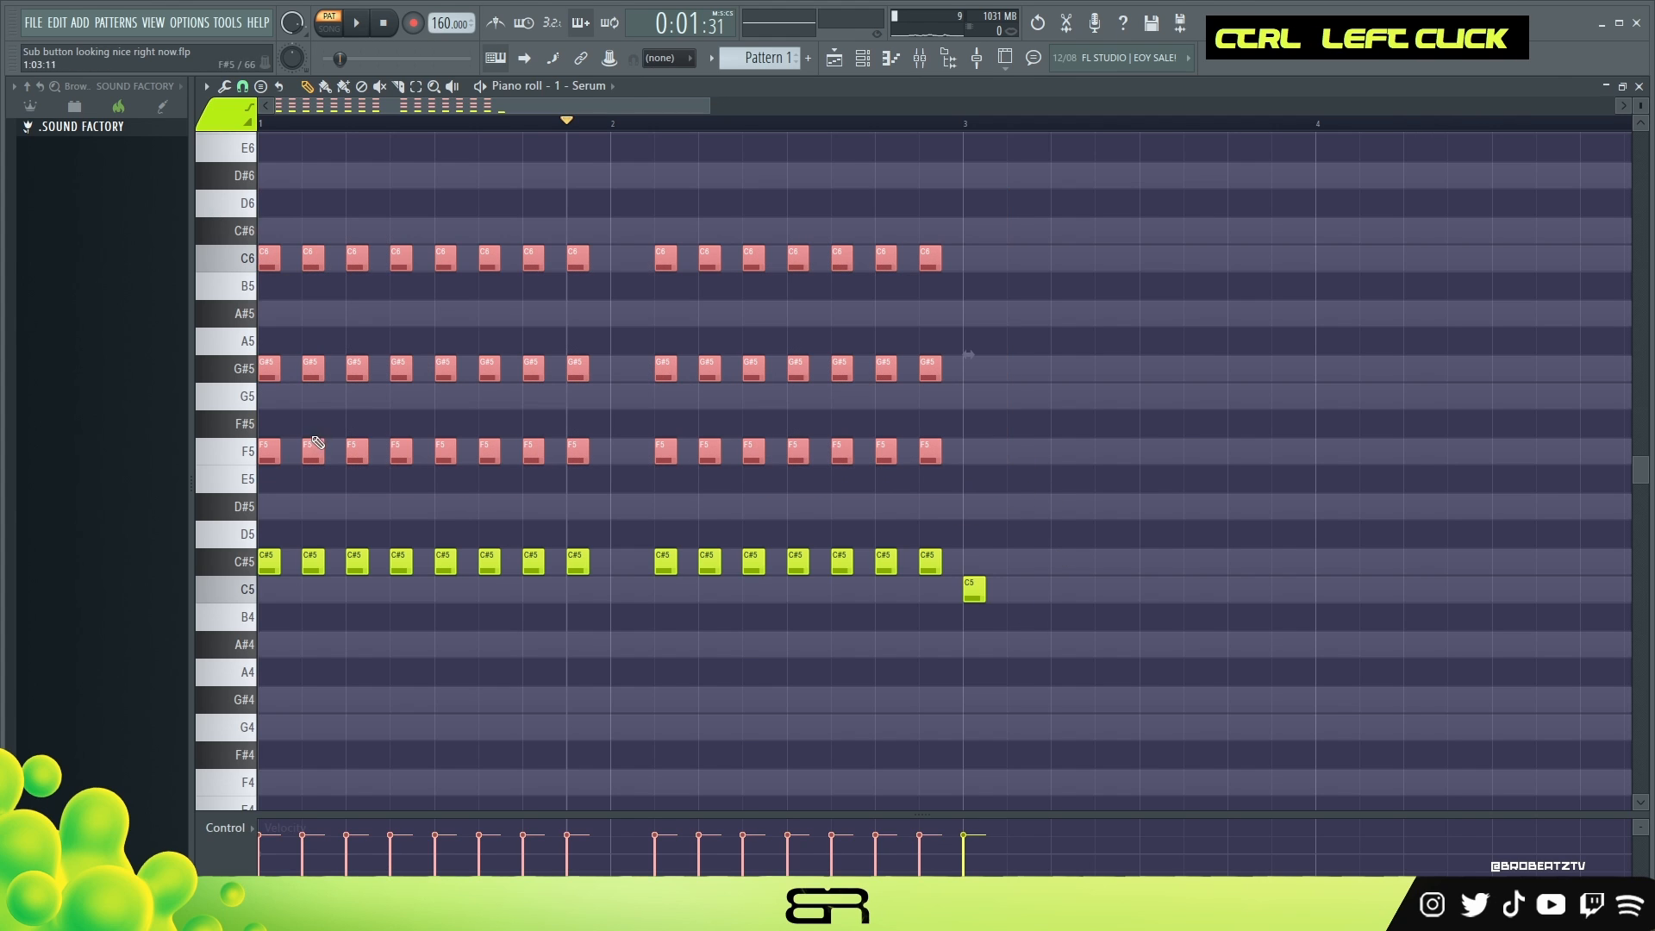
pyautogui.moveTo(268, 459); pyautogui.dragTo(975, 599)
pyautogui.moveTo(970, 324); pyautogui.dragTo(1024, 416)
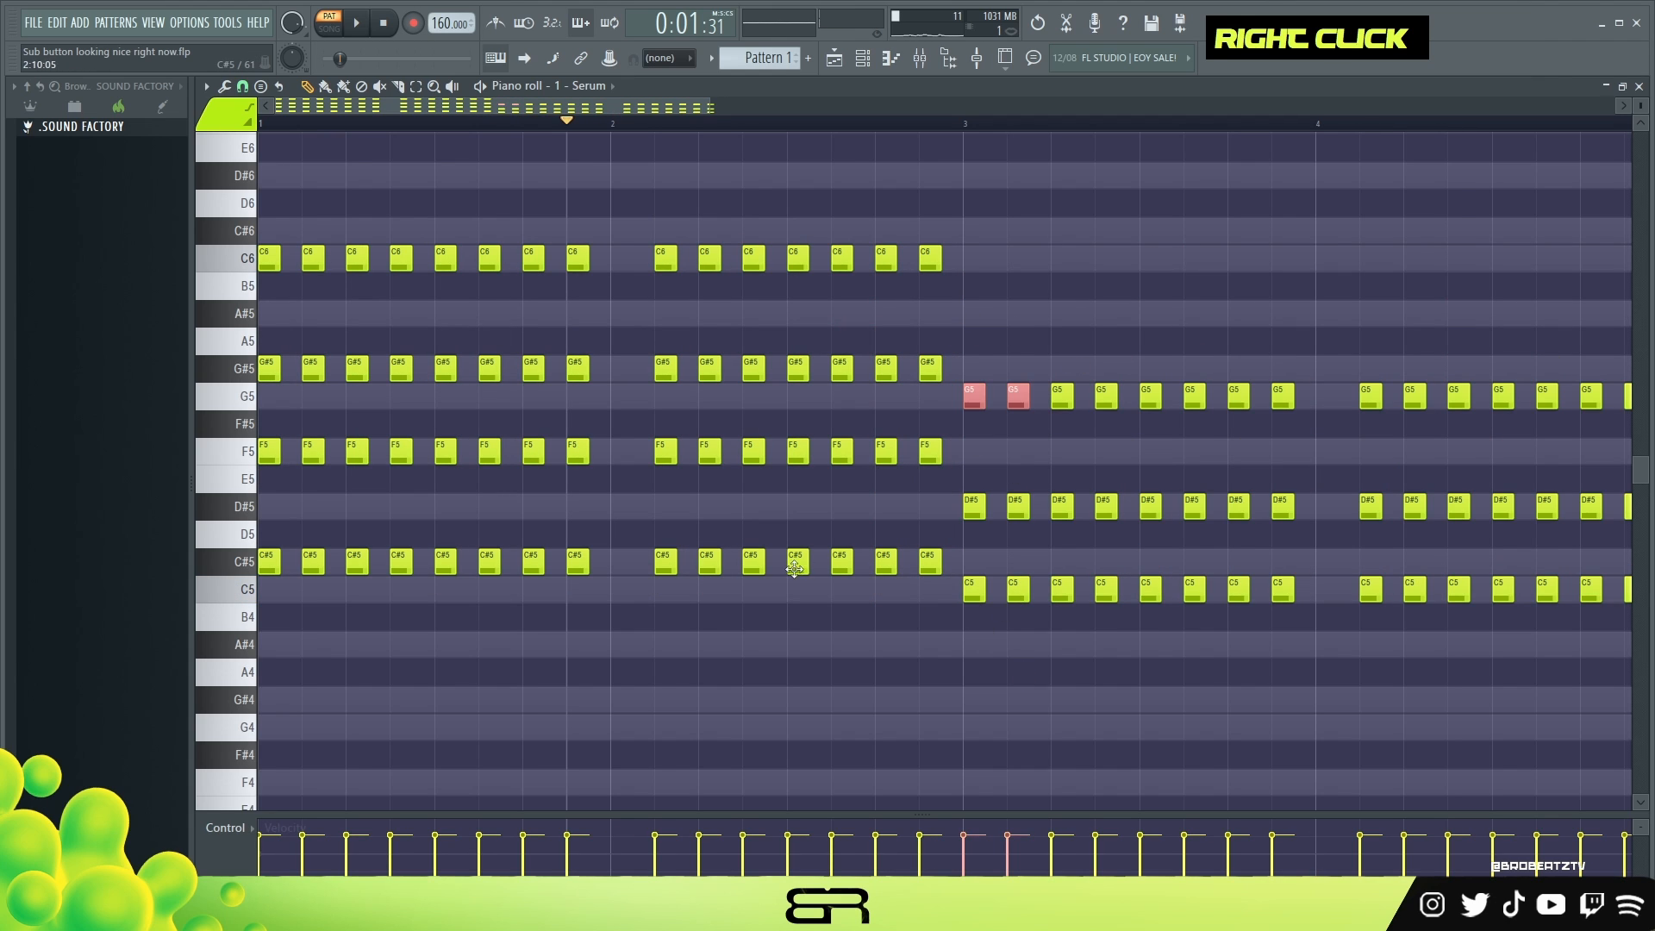
pyautogui.scroll(-3, 628, 112)
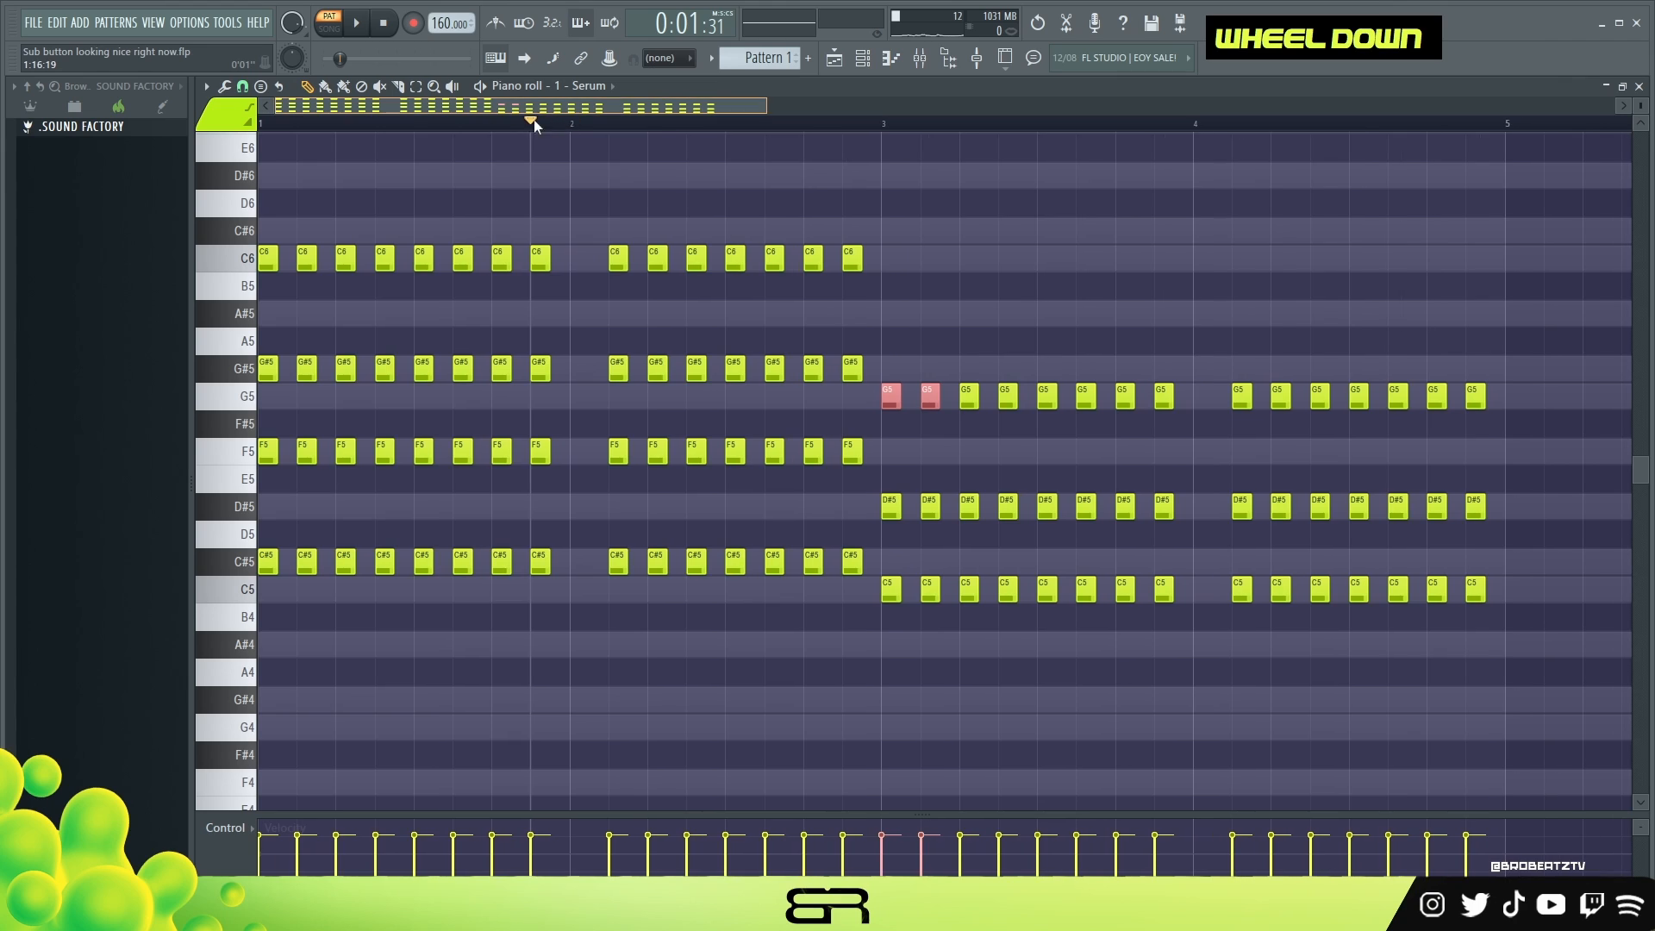
pyautogui.rightClick(988, 447)
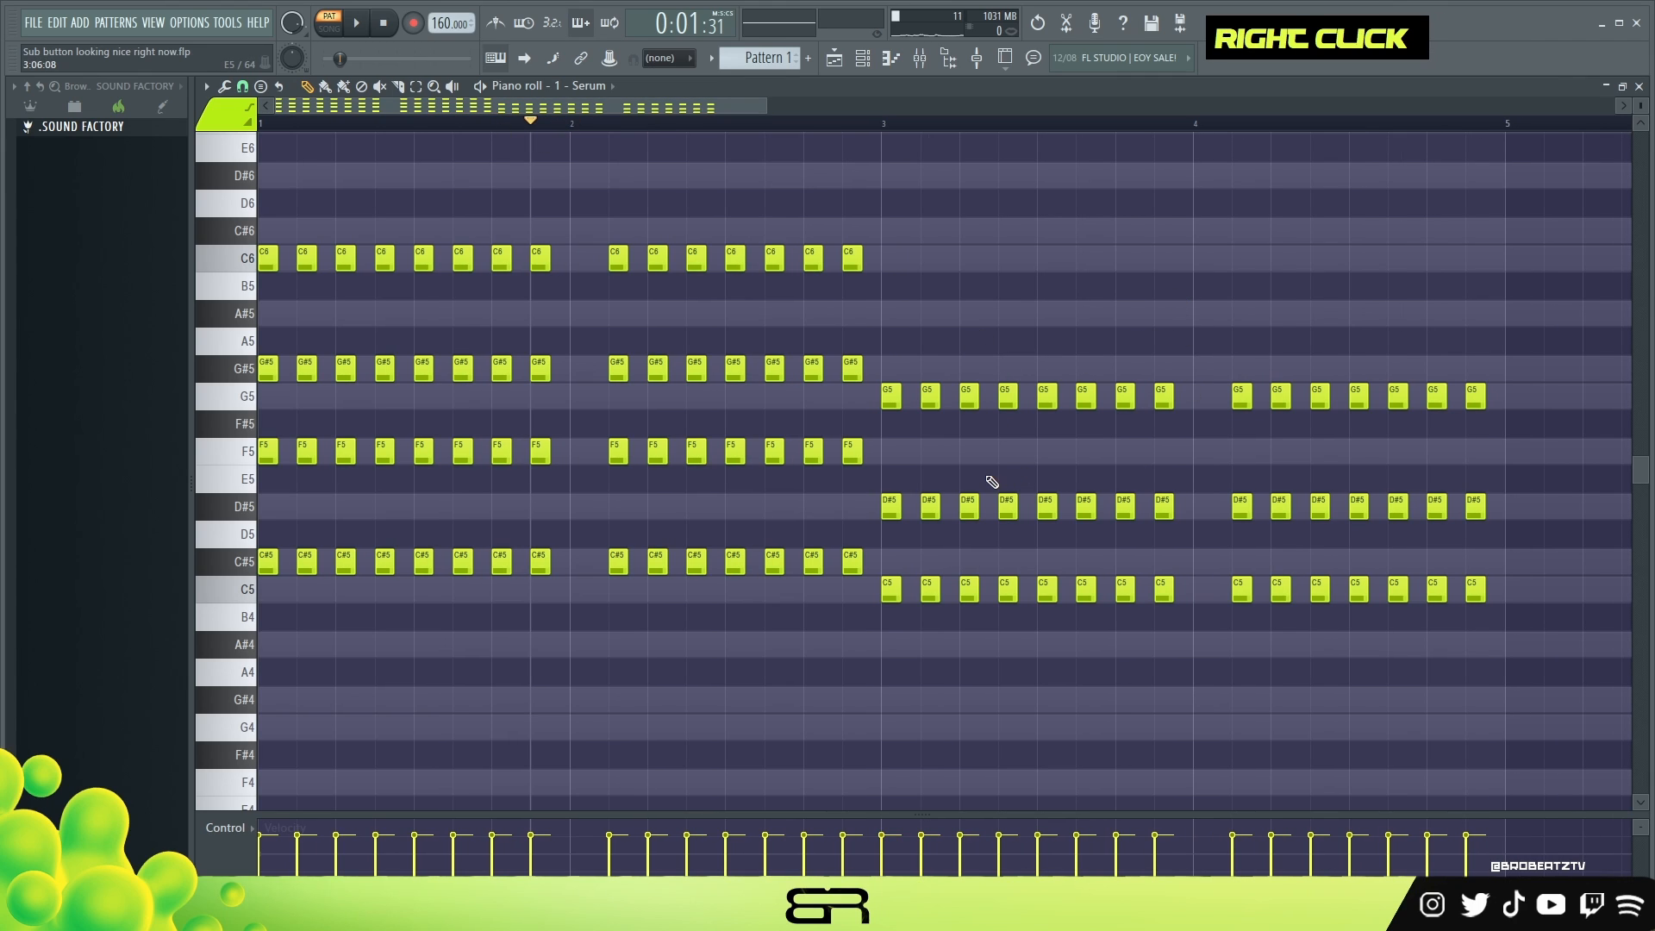
# Duplicate the G5 row in bars 3 and 4 to G#5, transpose it down one octave to G#4, and play back the progression.
pyautogui.moveTo(1514, 381); pyautogui.dragTo(897, 367)
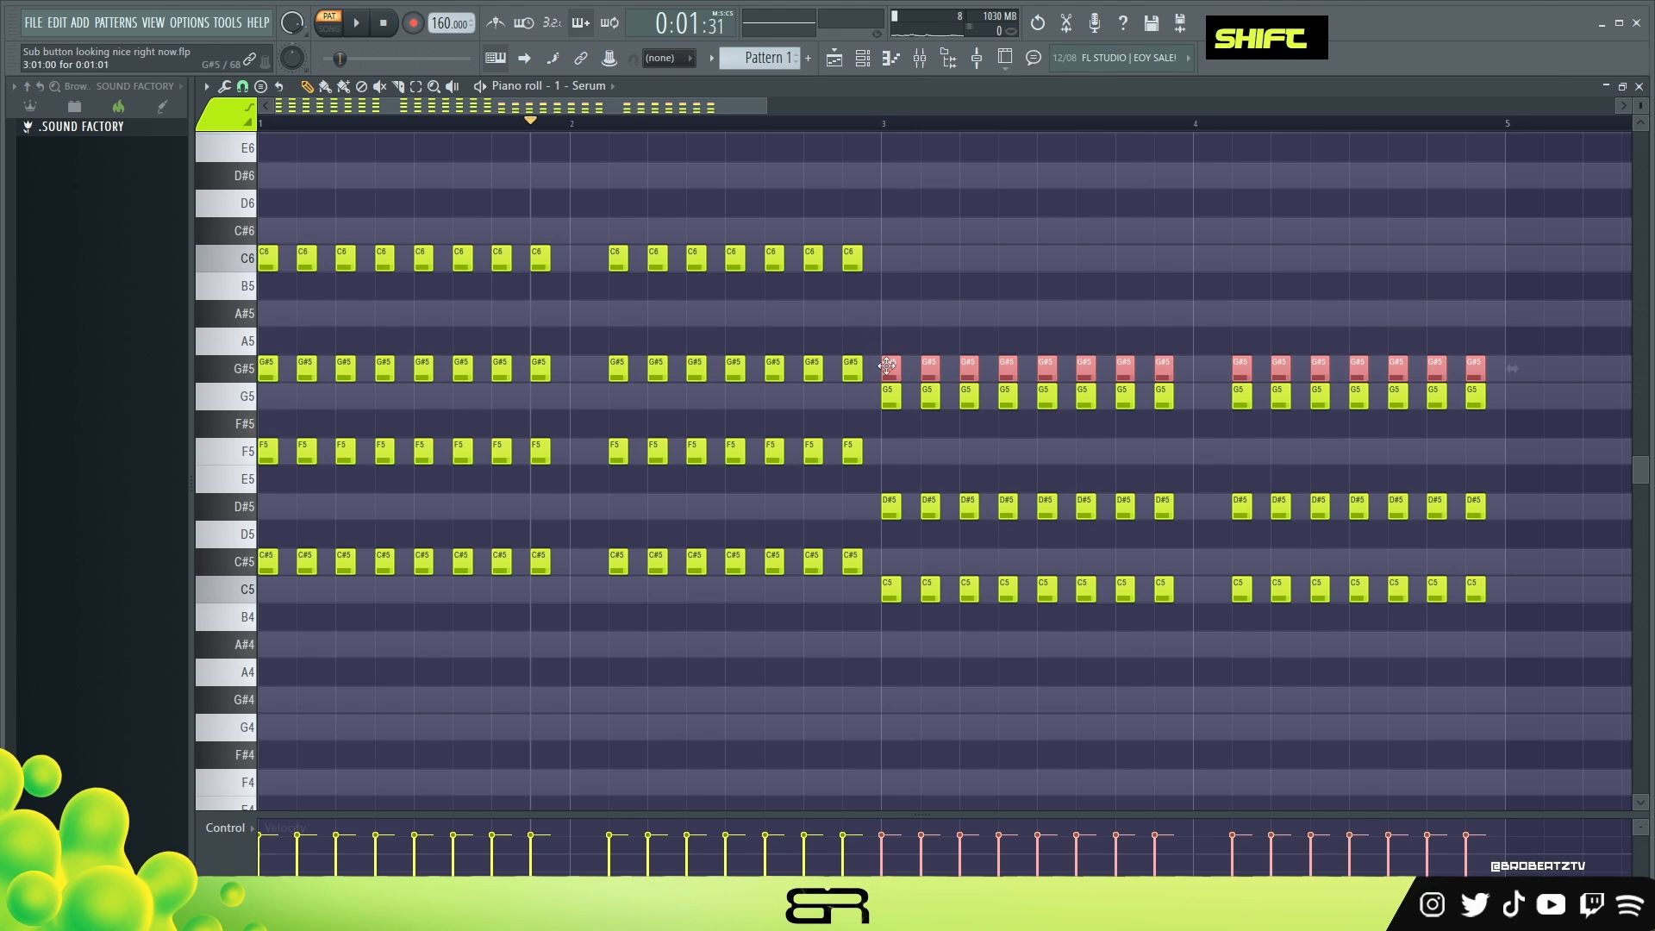
pyautogui.hotkey('ctrl', 'Down')
pyautogui.rightClick(976, 306)
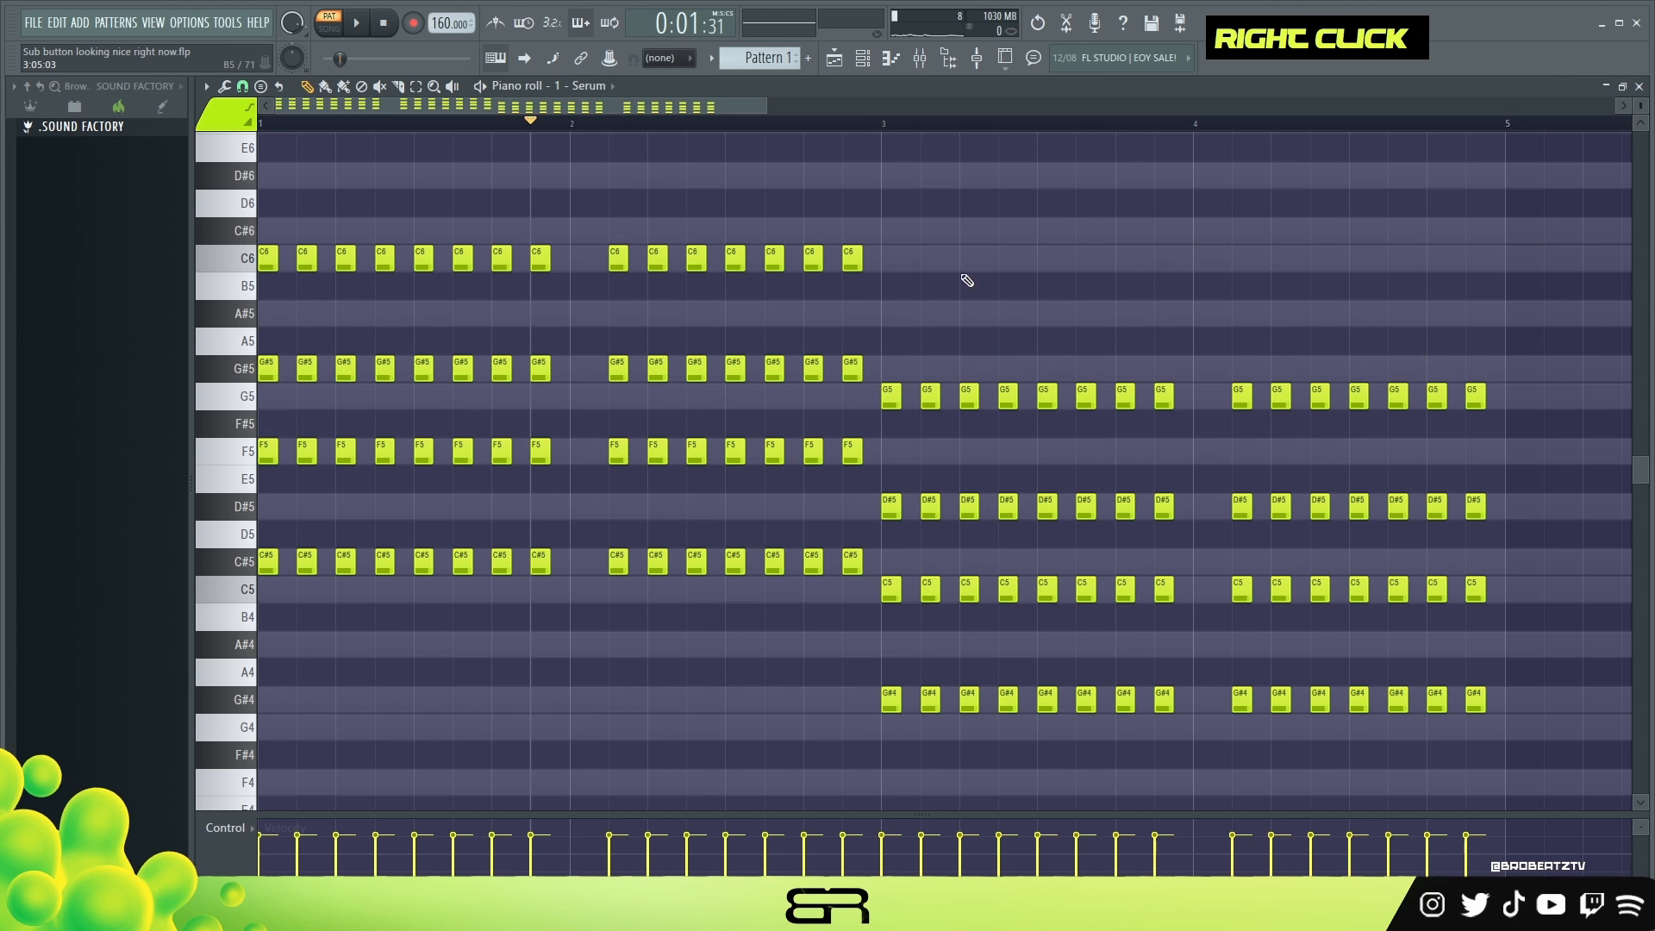
pyautogui.press('space')
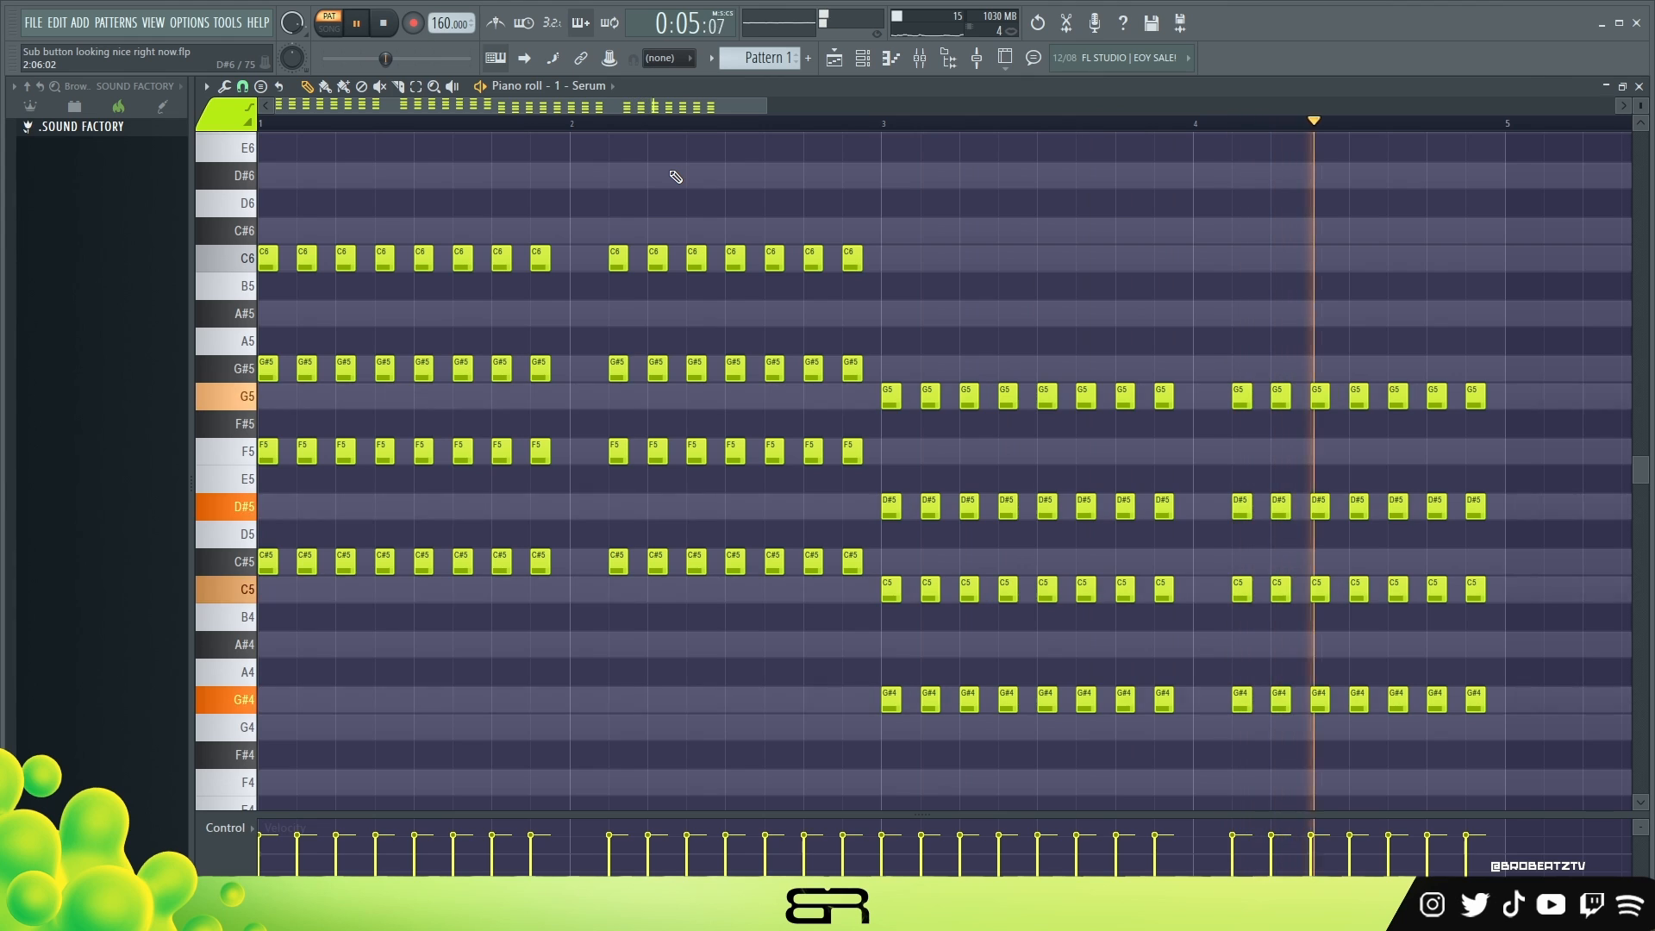
# Stop playback and duplicate the bar 3–4 chords into bars 5–6, starting two steps after bar 5 begins.
pyautogui.press('space')
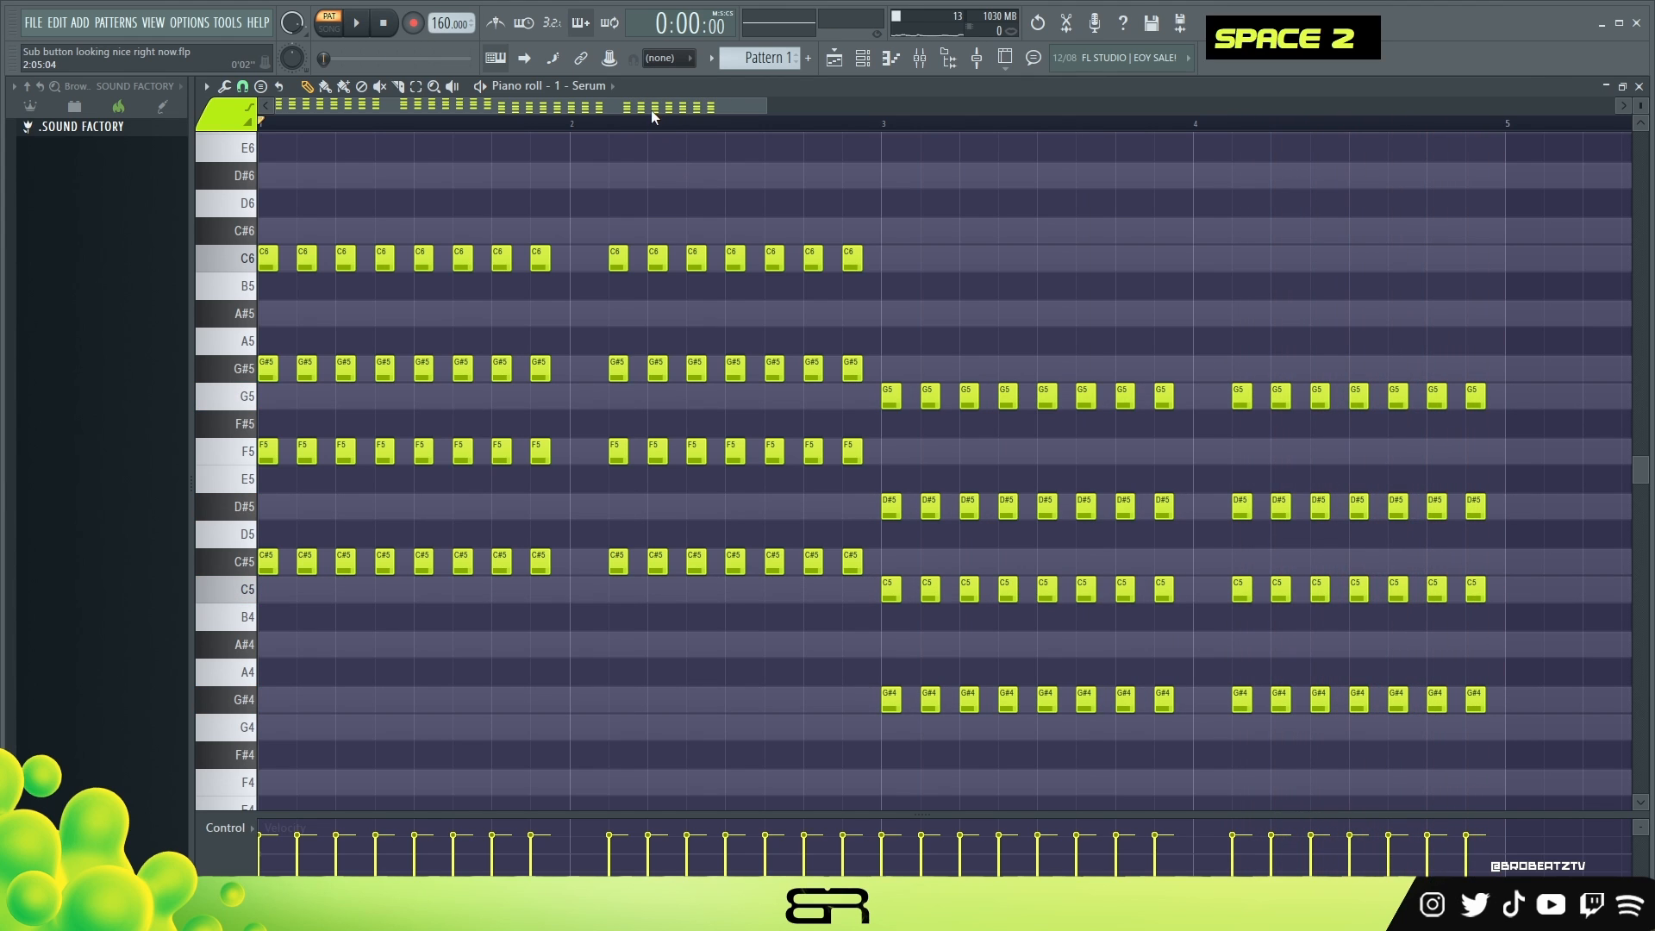
pyautogui.moveTo(561, 109); pyautogui.dragTo(778, 111)
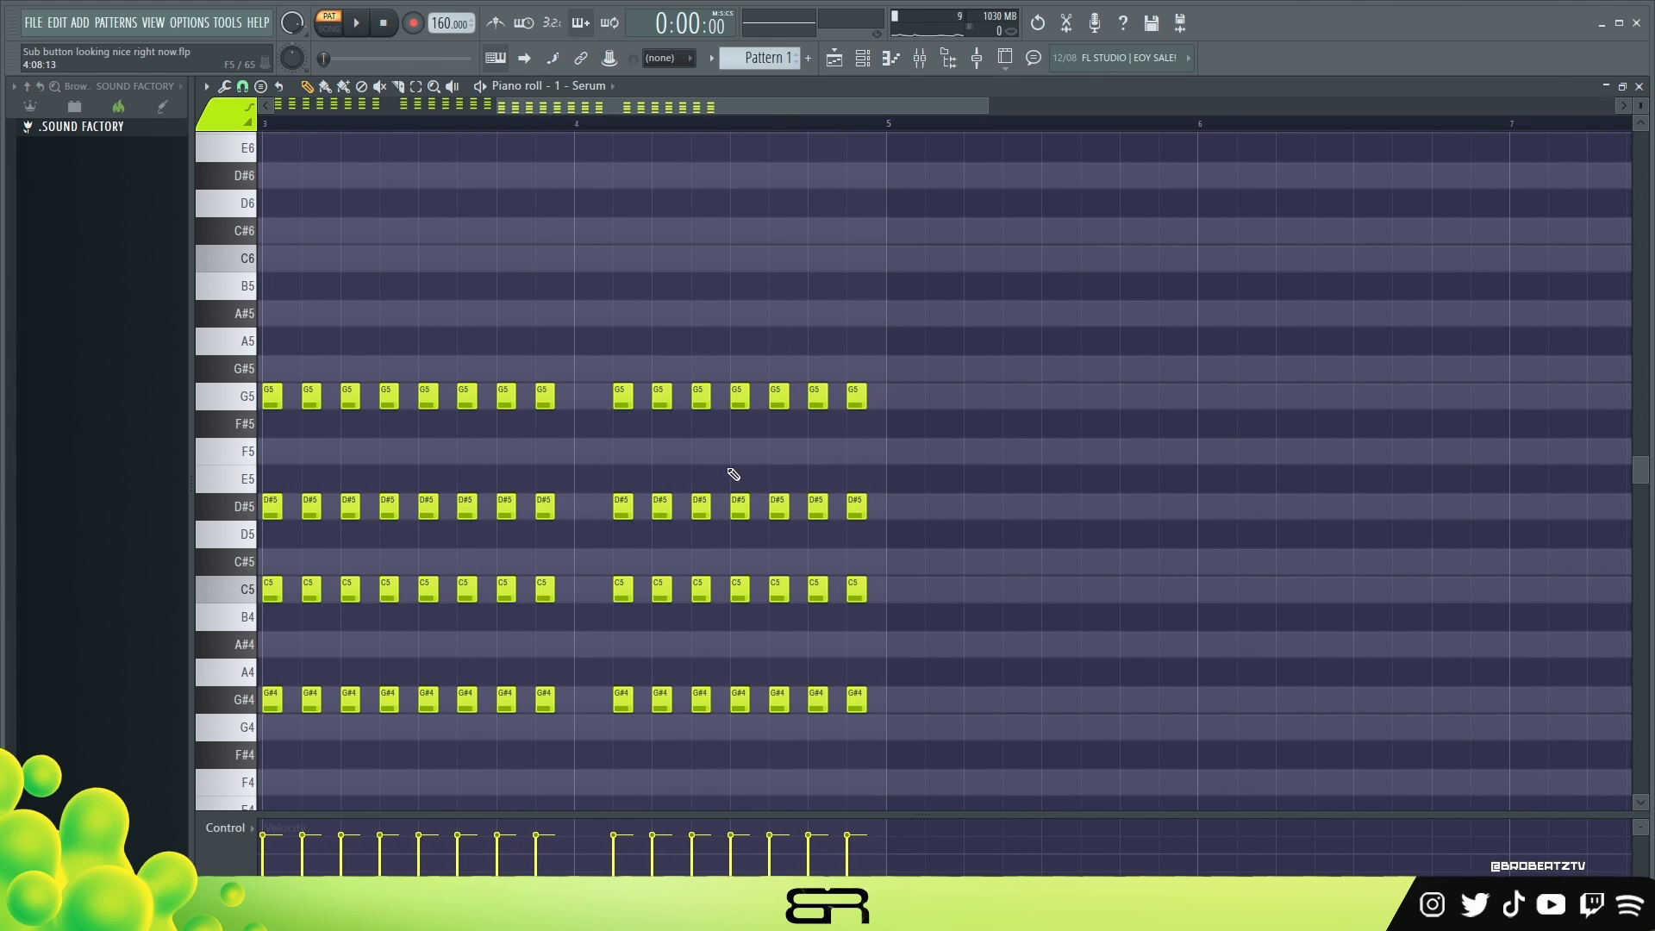
pyautogui.moveTo(773, 328); pyautogui.dragTo(950, 463)
pyautogui.moveTo(714, 489); pyautogui.dragTo(934, 698)
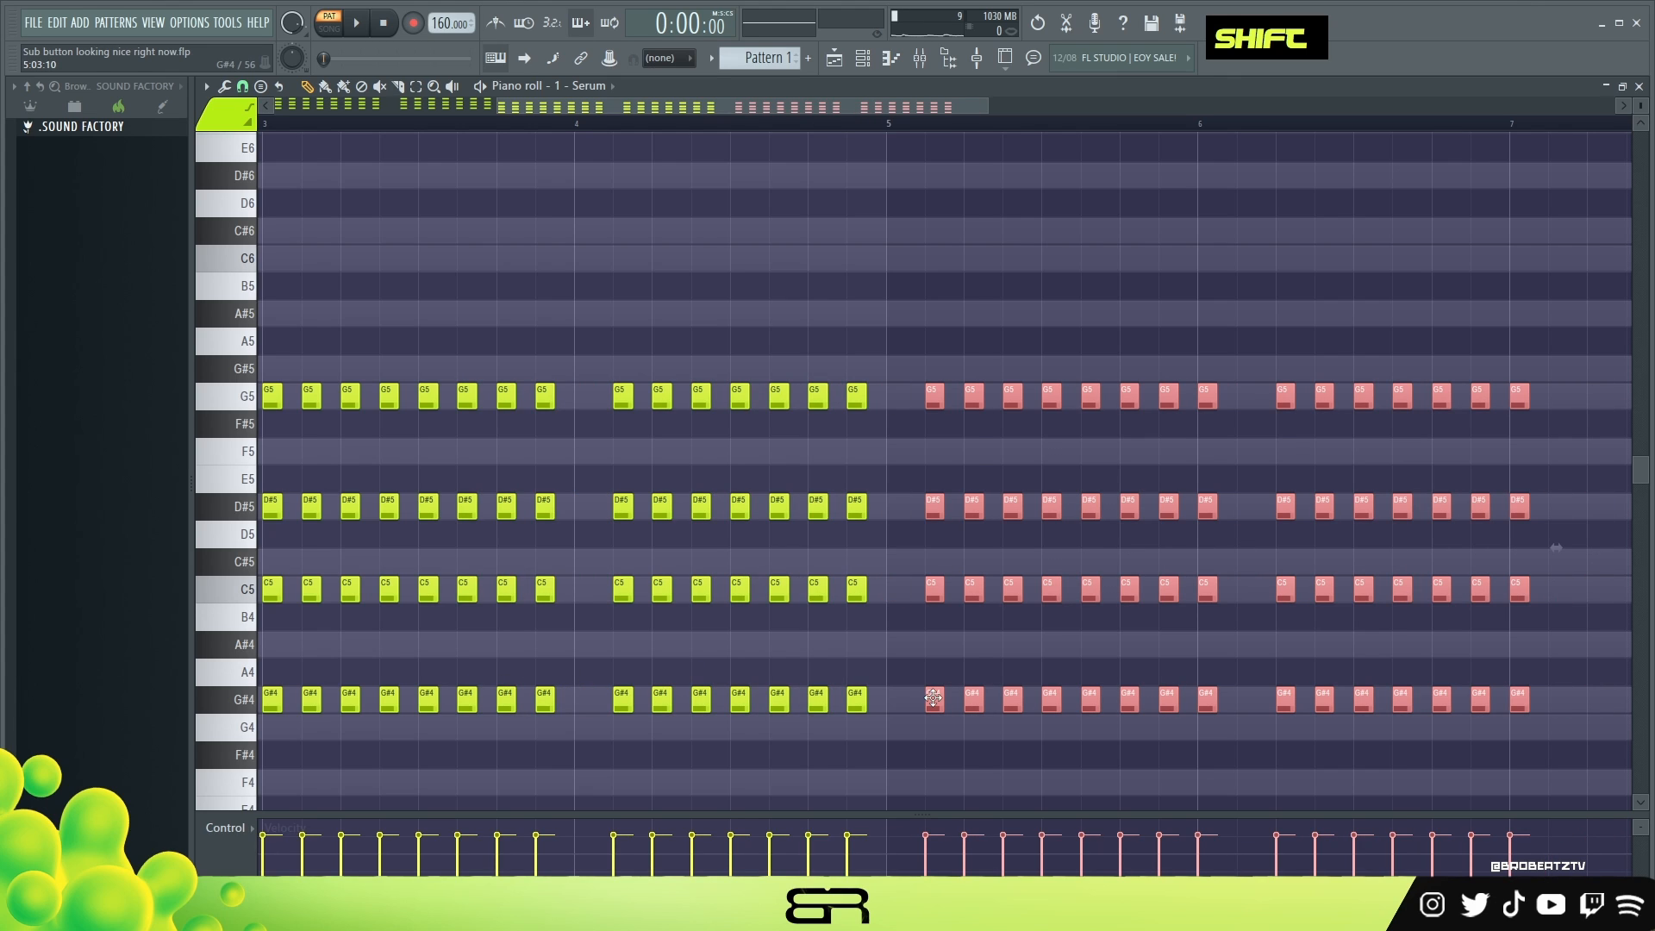
# Delete the last chord of bar 5 and shift the bar 6 chord group two steps earlier.
pyautogui.press('ctrl')
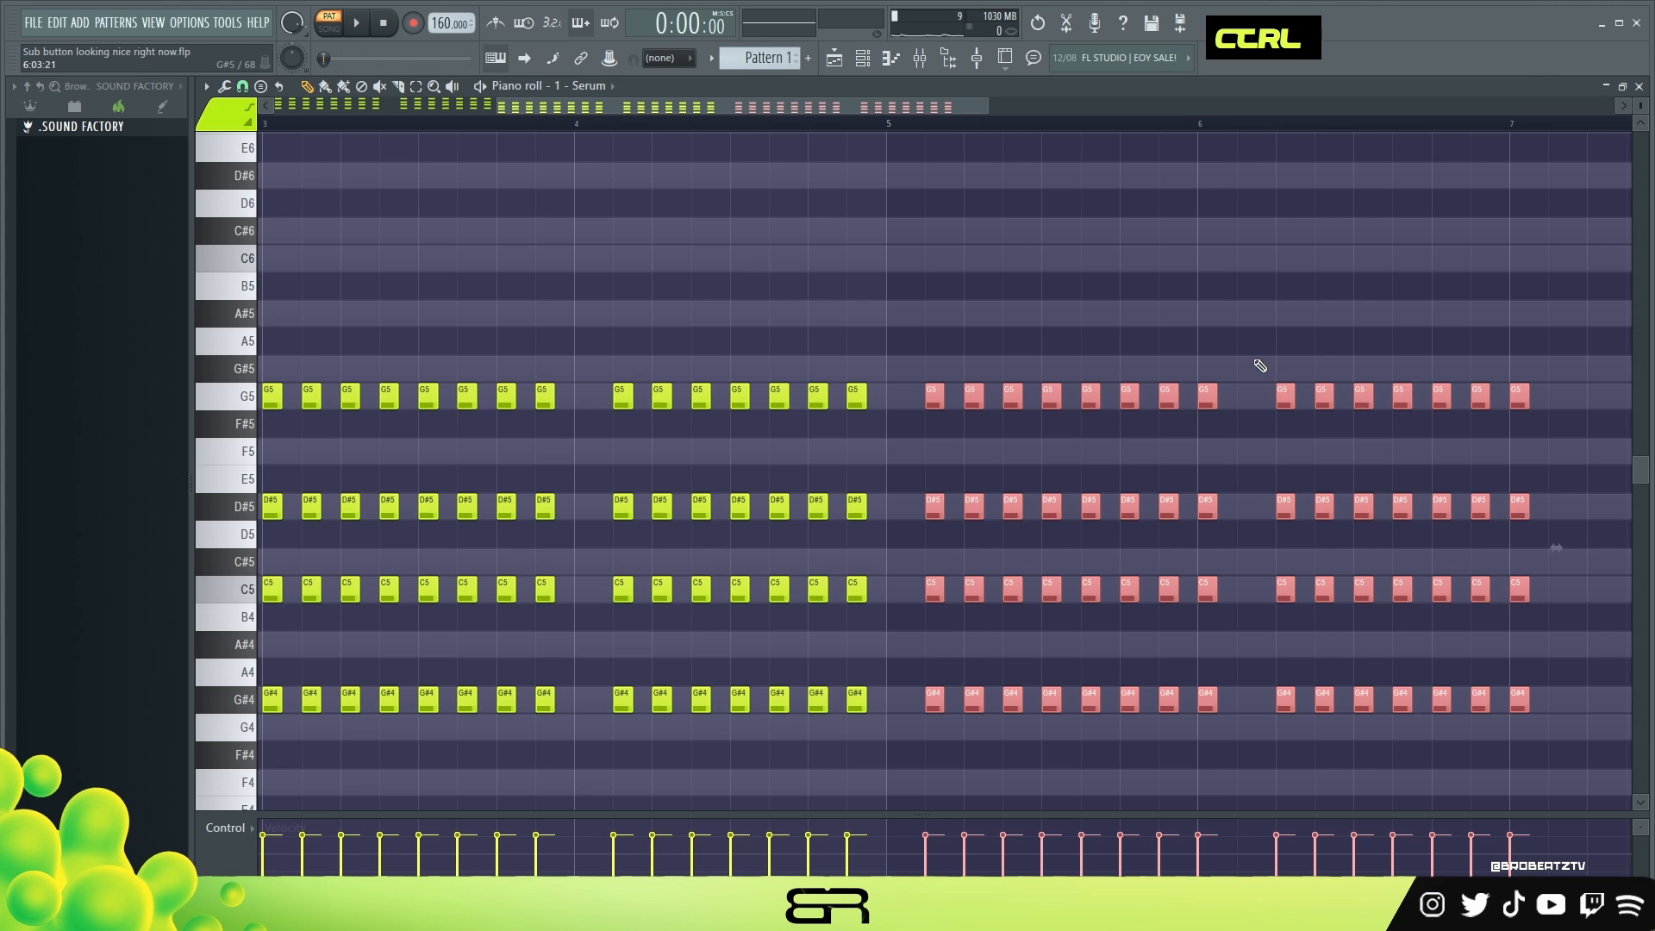
pyautogui.rightClick(1207, 395)
pyautogui.rightClick(1207, 506)
pyautogui.rightClick(1206, 588)
pyautogui.rightClick(1206, 699)
pyautogui.moveTo(1553, 739); pyautogui.dragTo(1249, 398)
pyautogui.rightClick(1215, 295)
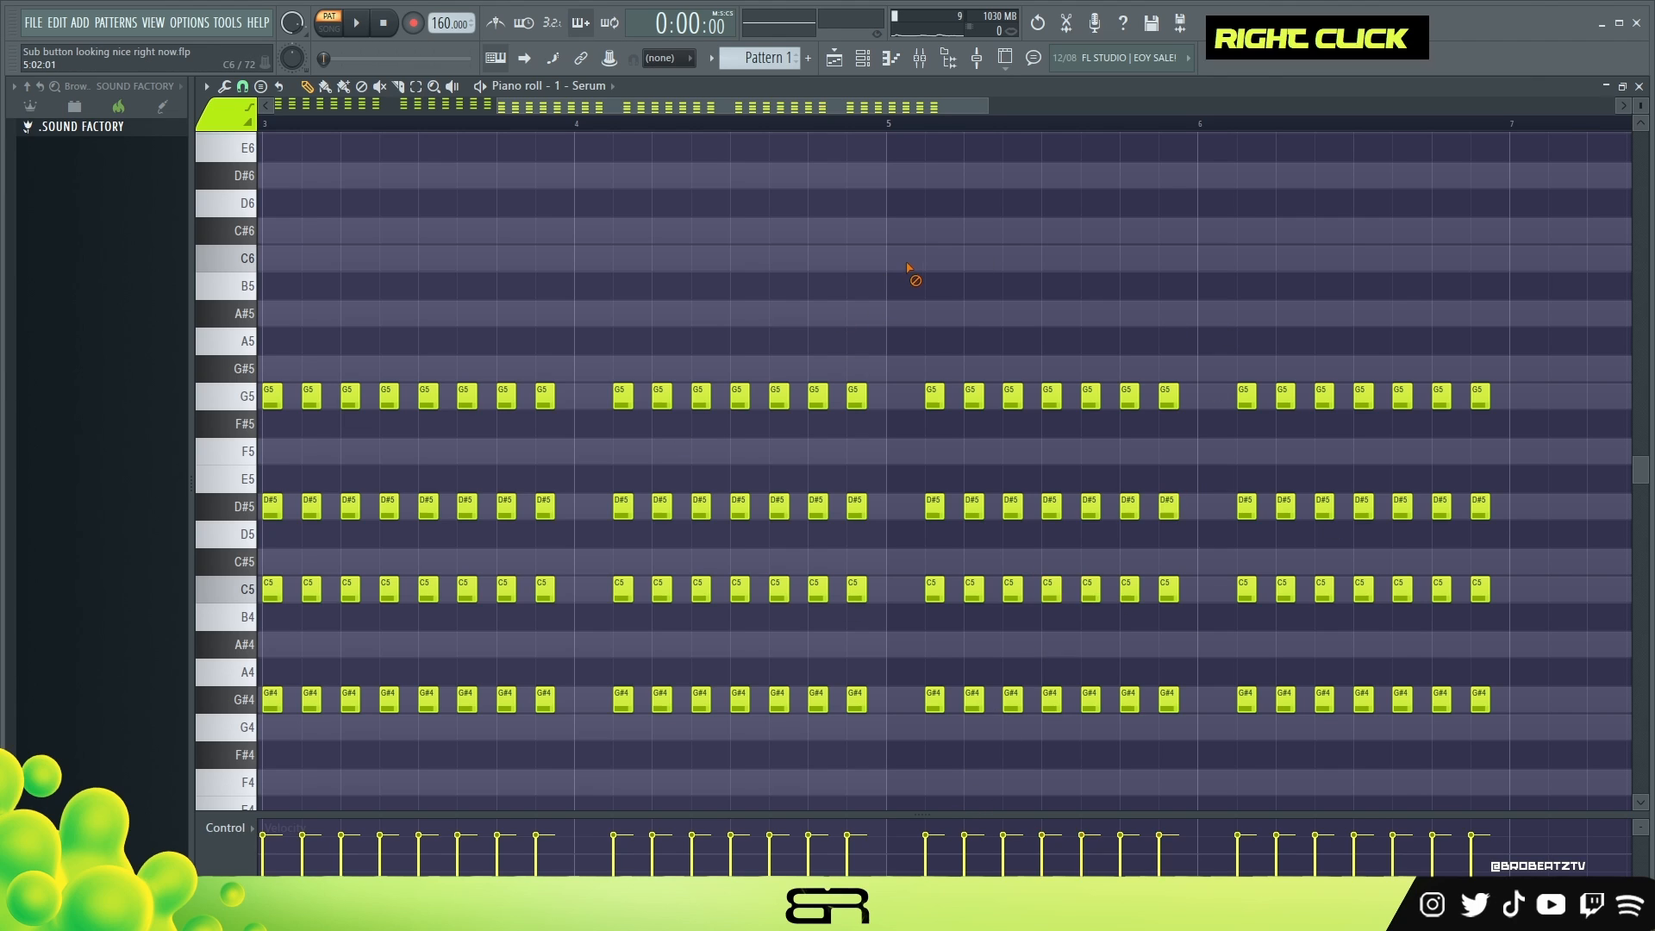
# Raise the G#4 row in bars 5–6 to A#4 and play back the new section.
pyautogui.moveTo(893, 387); pyautogui.dragTo(1515, 385)
pyautogui.moveTo(1526, 496); pyautogui.dragTo(922, 518)
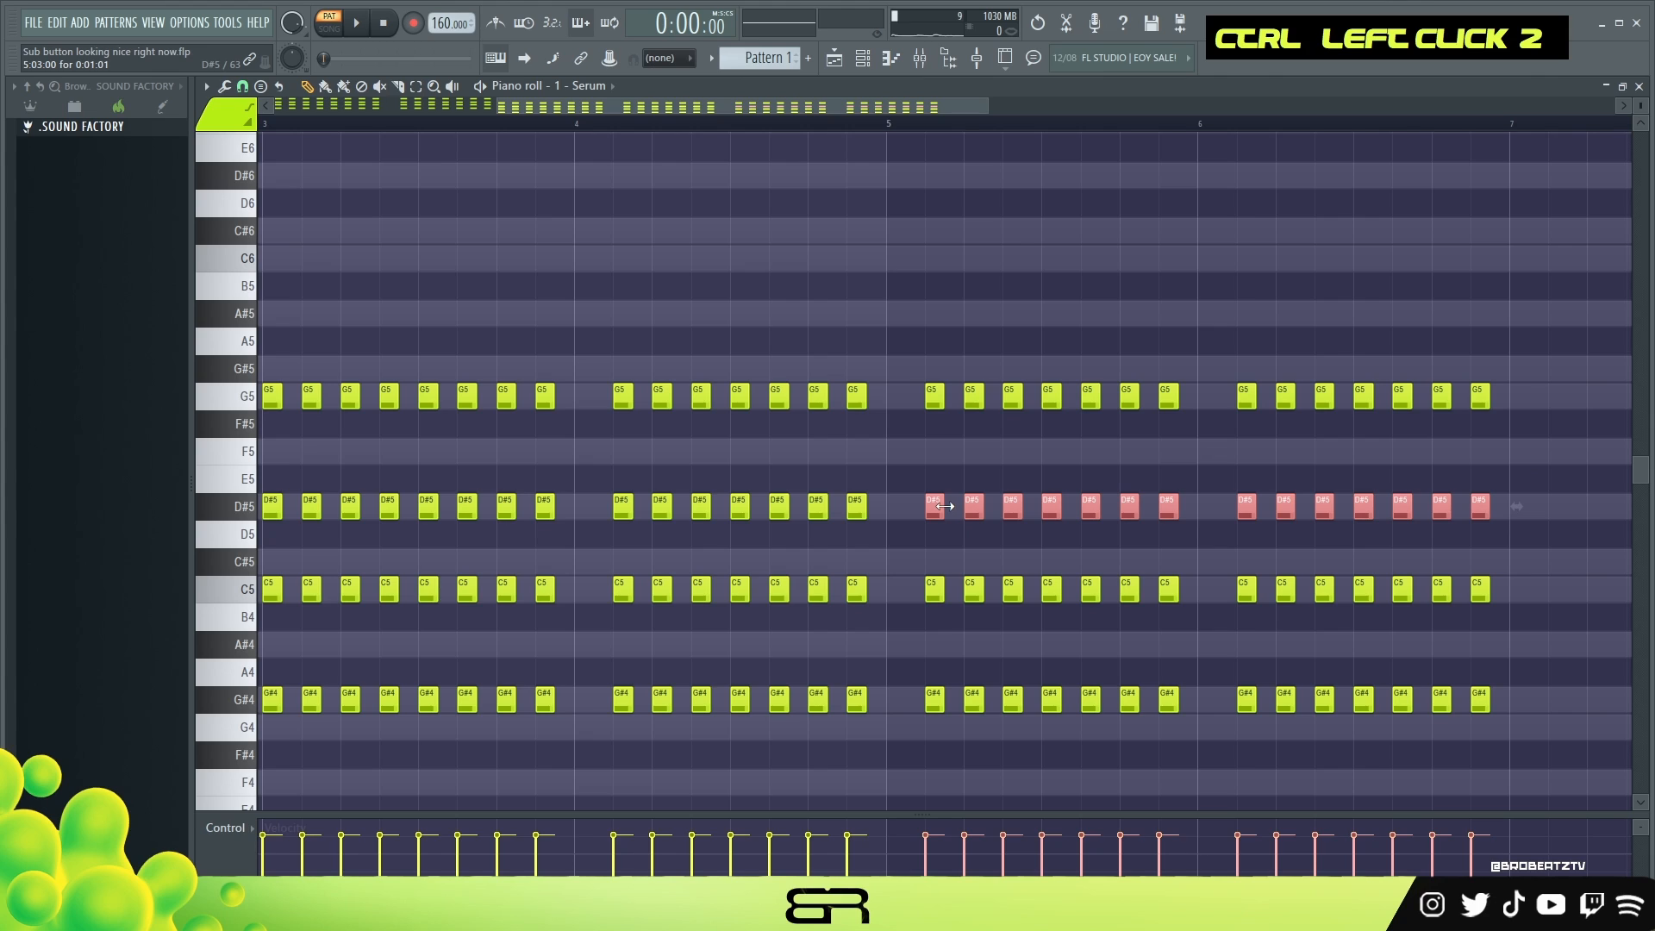
pyautogui.rightClick(1069, 683)
pyautogui.moveTo(1531, 688); pyautogui.dragTo(935, 641)
pyautogui.rightClick(1039, 693)
pyautogui.click(620, 126)
pyautogui.press('space')
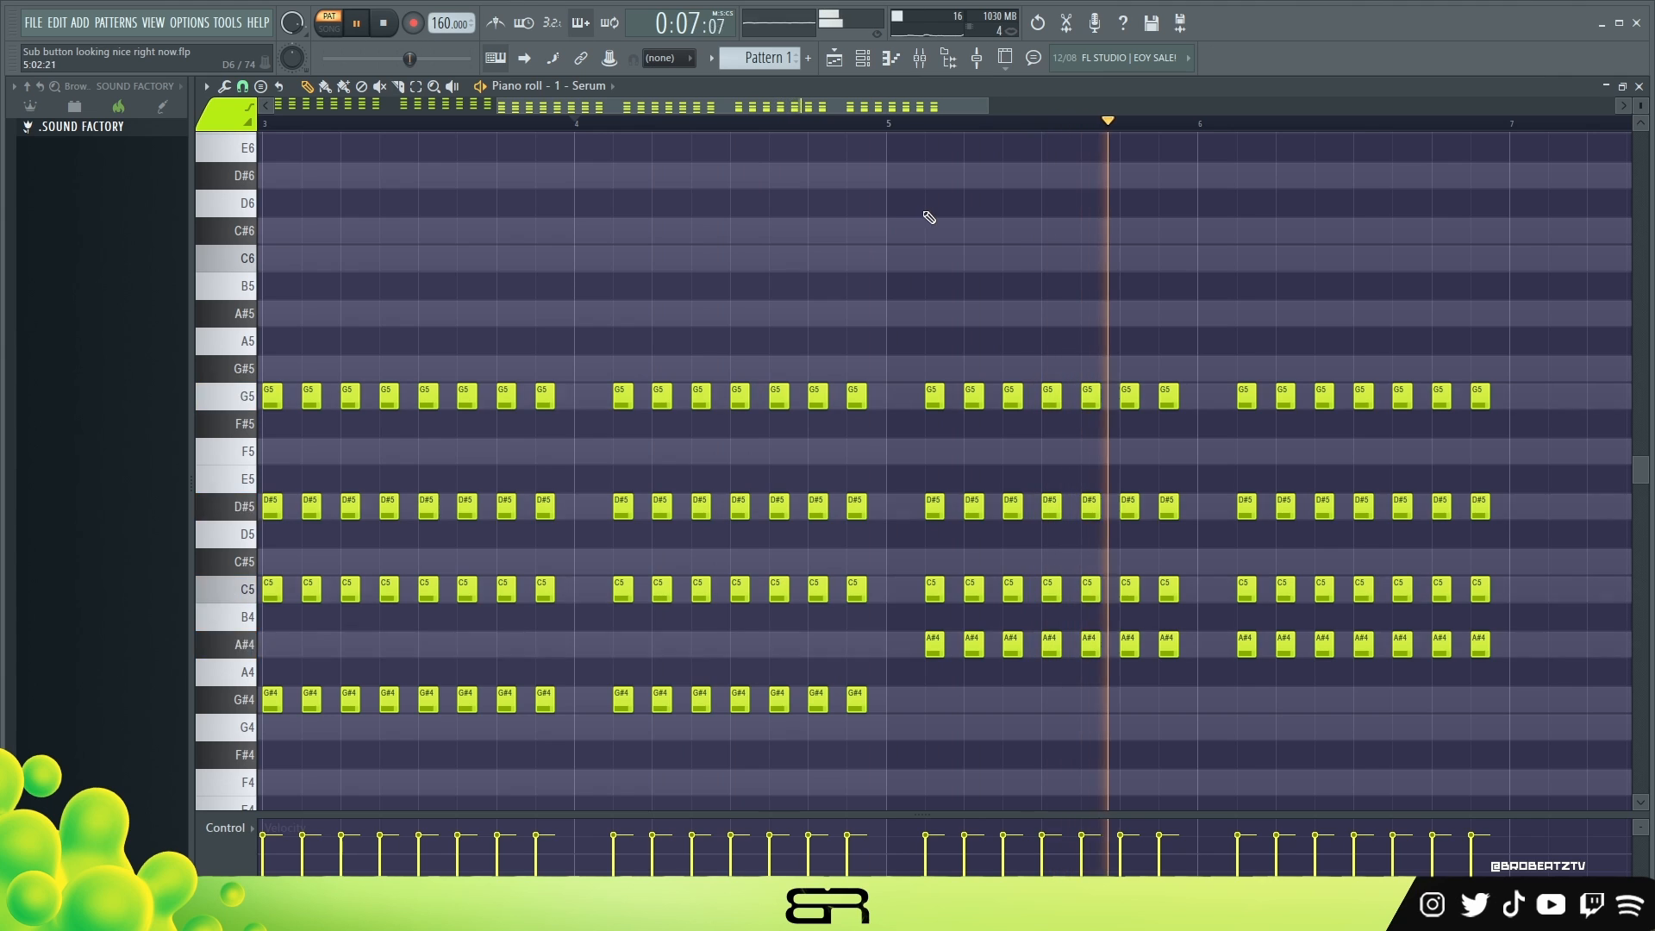
# Stop playback and duplicate the bar 5–6 chords into bars 7–8.
pyautogui.moveTo(916, 106); pyautogui.dragTo(1140, 107)
pyautogui.press('space')
pyautogui.press('ctrl')
pyautogui.moveTo(1007, 356); pyautogui.dragTo(297, 685)
pyautogui.moveTo(303, 645); pyautogui.dragTo(915, 623)
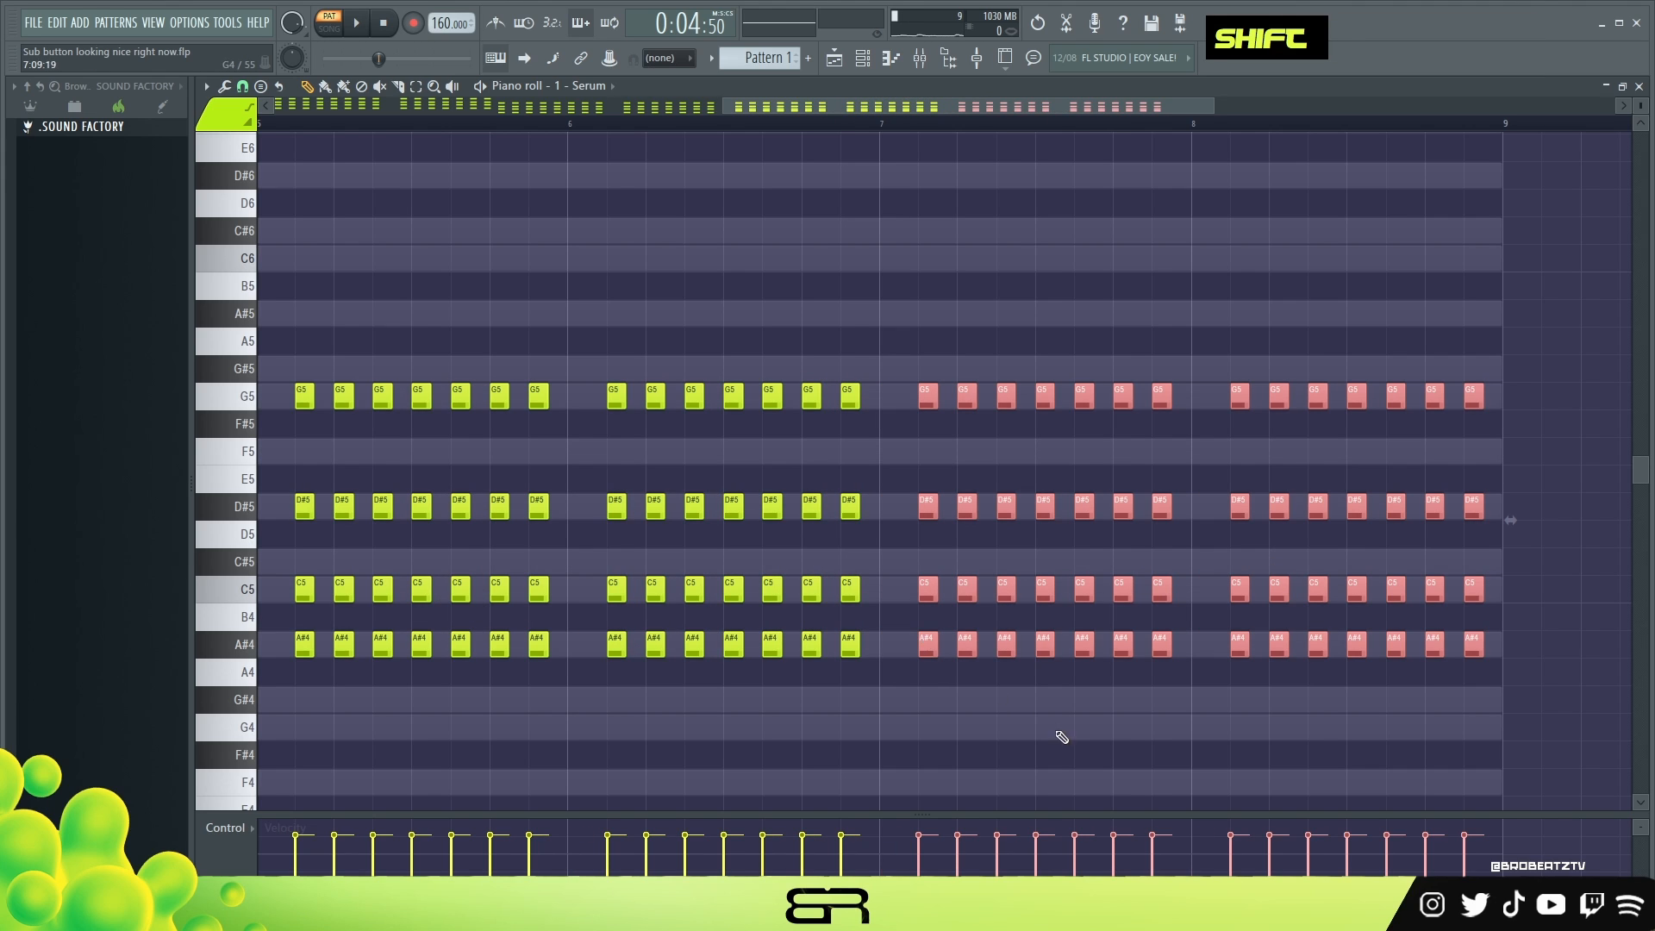
pyautogui.rightClick(918, 622)
# Raise bar 7's G5 notes to G#5 and C5 notes to C#5, and play back from bar 6.
pyautogui.moveTo(888, 312); pyautogui.dragTo(1469, 692)
pyautogui.keyDown('ctrl'); pyautogui.click(1469, 692); pyautogui.keyUp('ctrl')
pyautogui.moveTo(894, 391); pyautogui.dragTo(1191, 407)
pyautogui.moveTo(1194, 580); pyautogui.dragTo(932, 553)
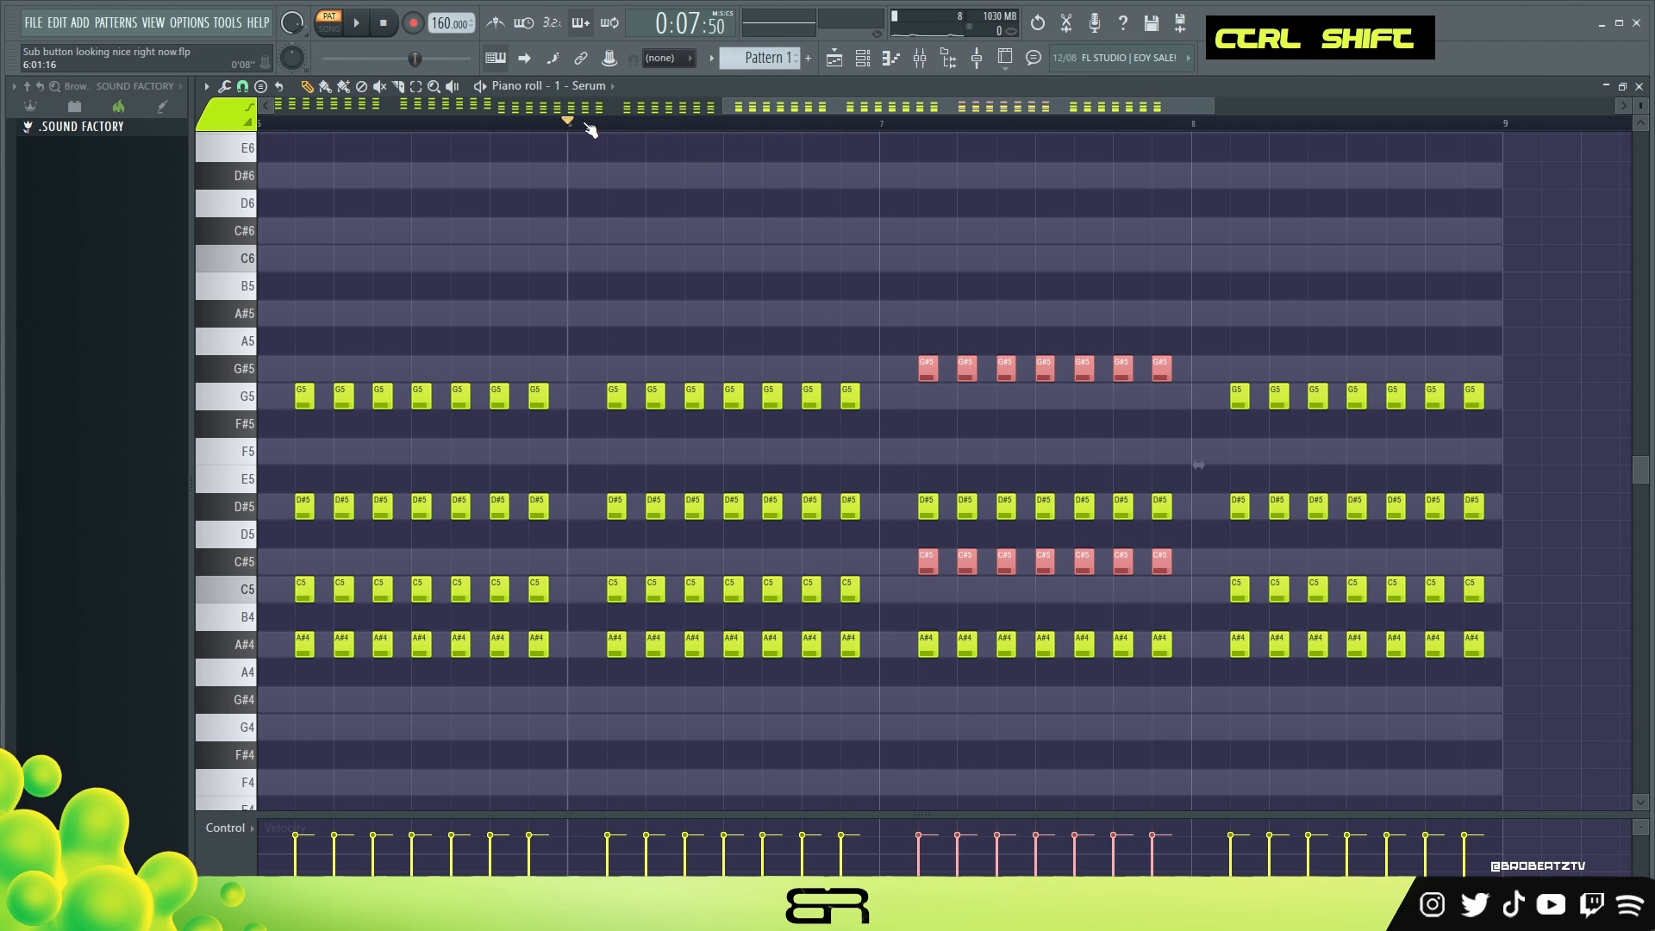
pyautogui.press('space')
pyautogui.rightClick(1021, 193)
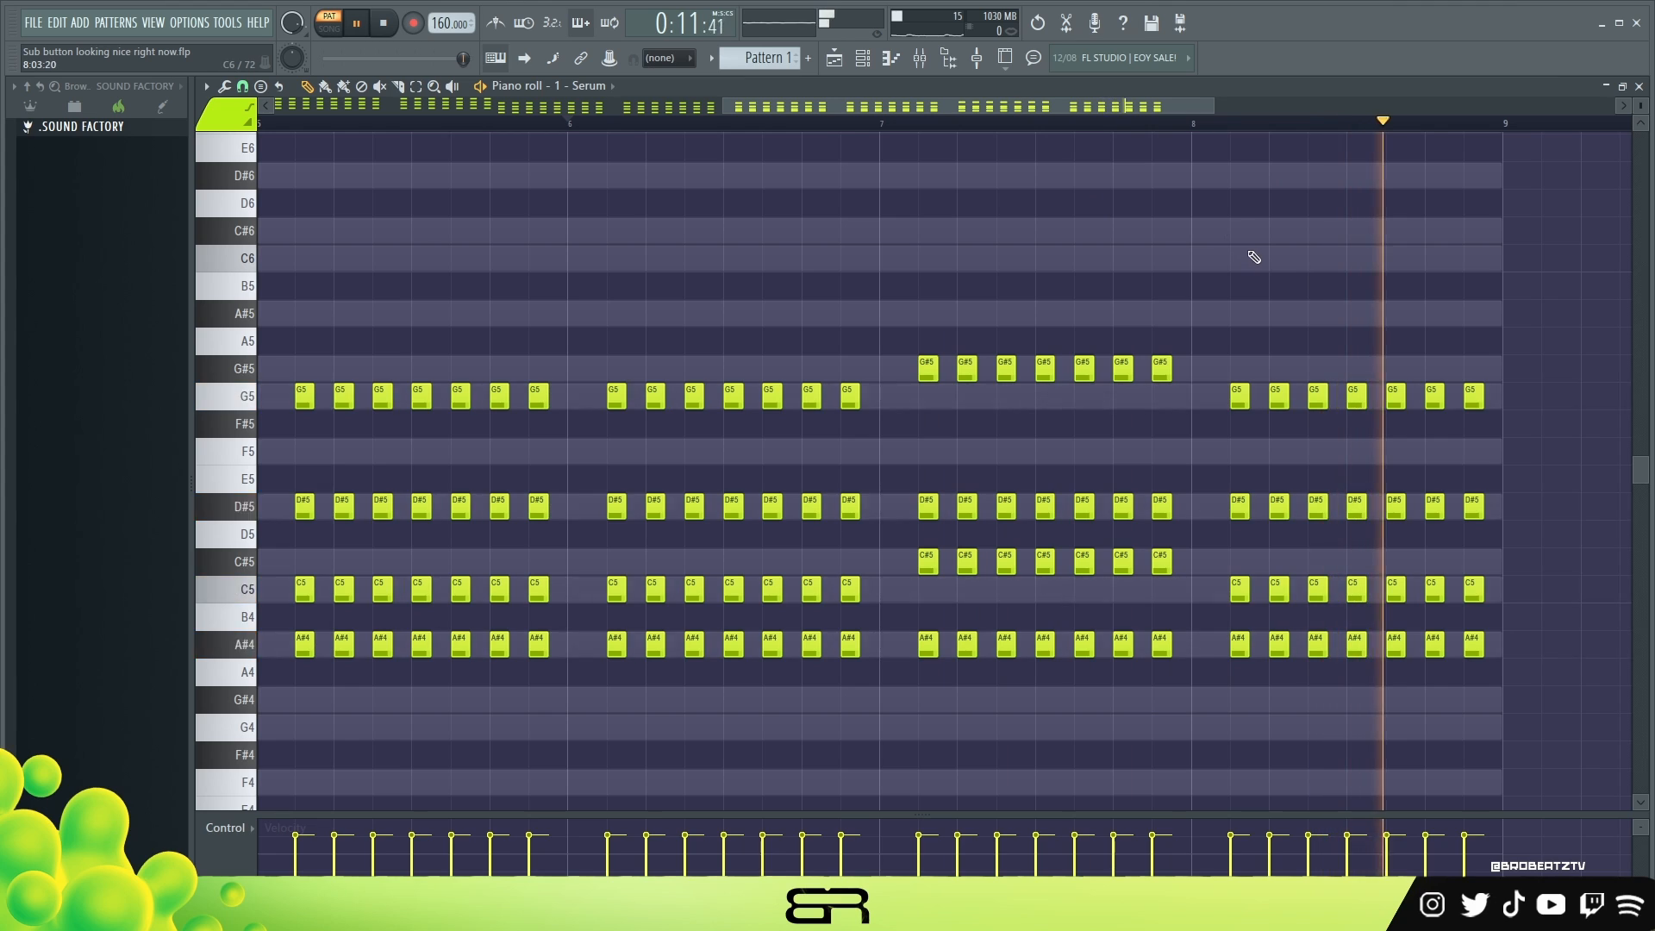
# Remove the A#4 notes from bar 8 and play back the eight-bar progression.
pyautogui.press('space')
pyautogui.rightClick(1232, 653)
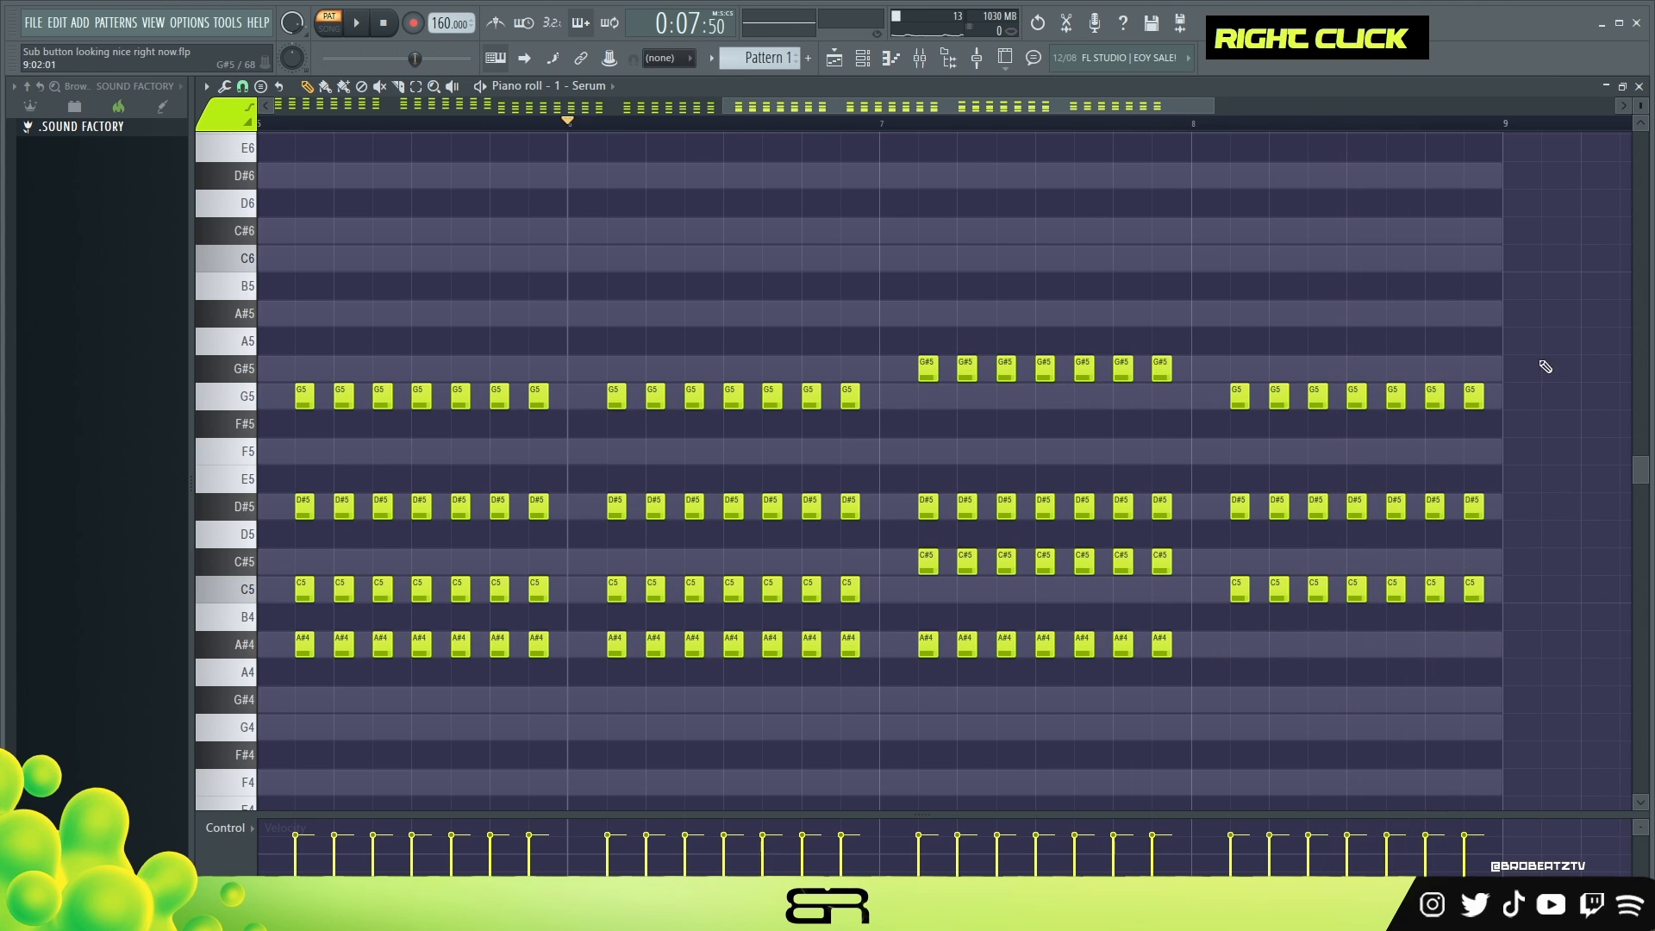
pyautogui.moveTo(1545, 367); pyautogui.dragTo(1229, 638)
pyautogui.moveTo(578, 389); pyautogui.dragTo(861, 569)
pyautogui.rightClick(1251, 345)
pyautogui.keyDown('ctrl'); pyautogui.rightClick(736, 164); pyautogui.keyUp('ctrl')
pyautogui.press('space')
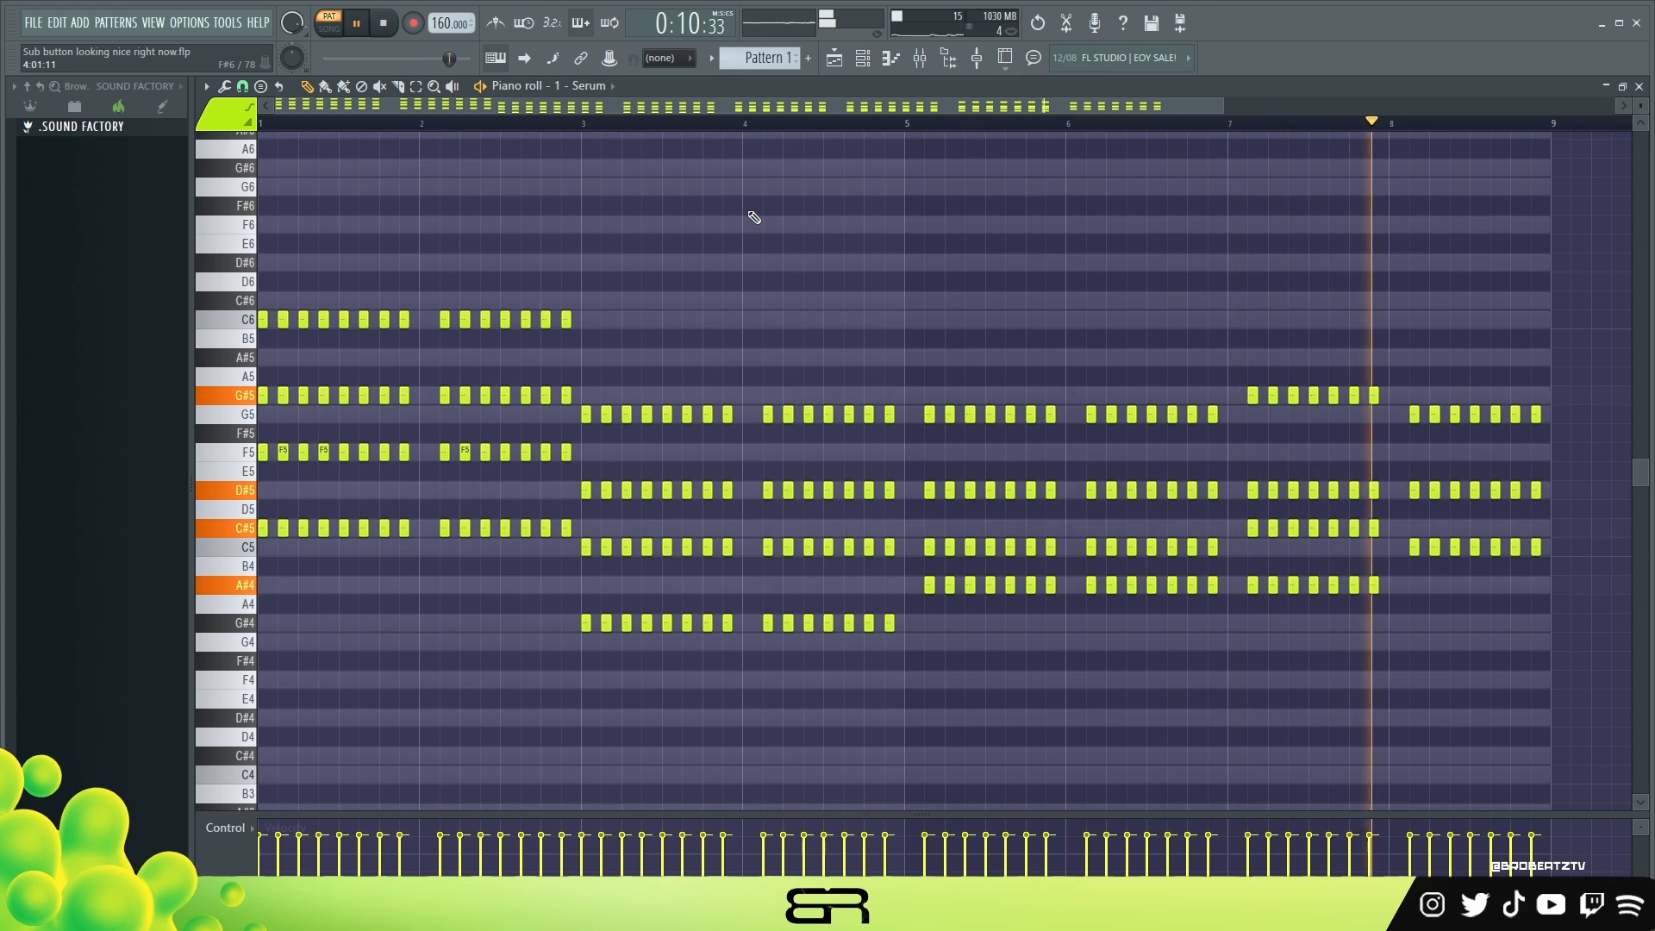
pyautogui.press('space')
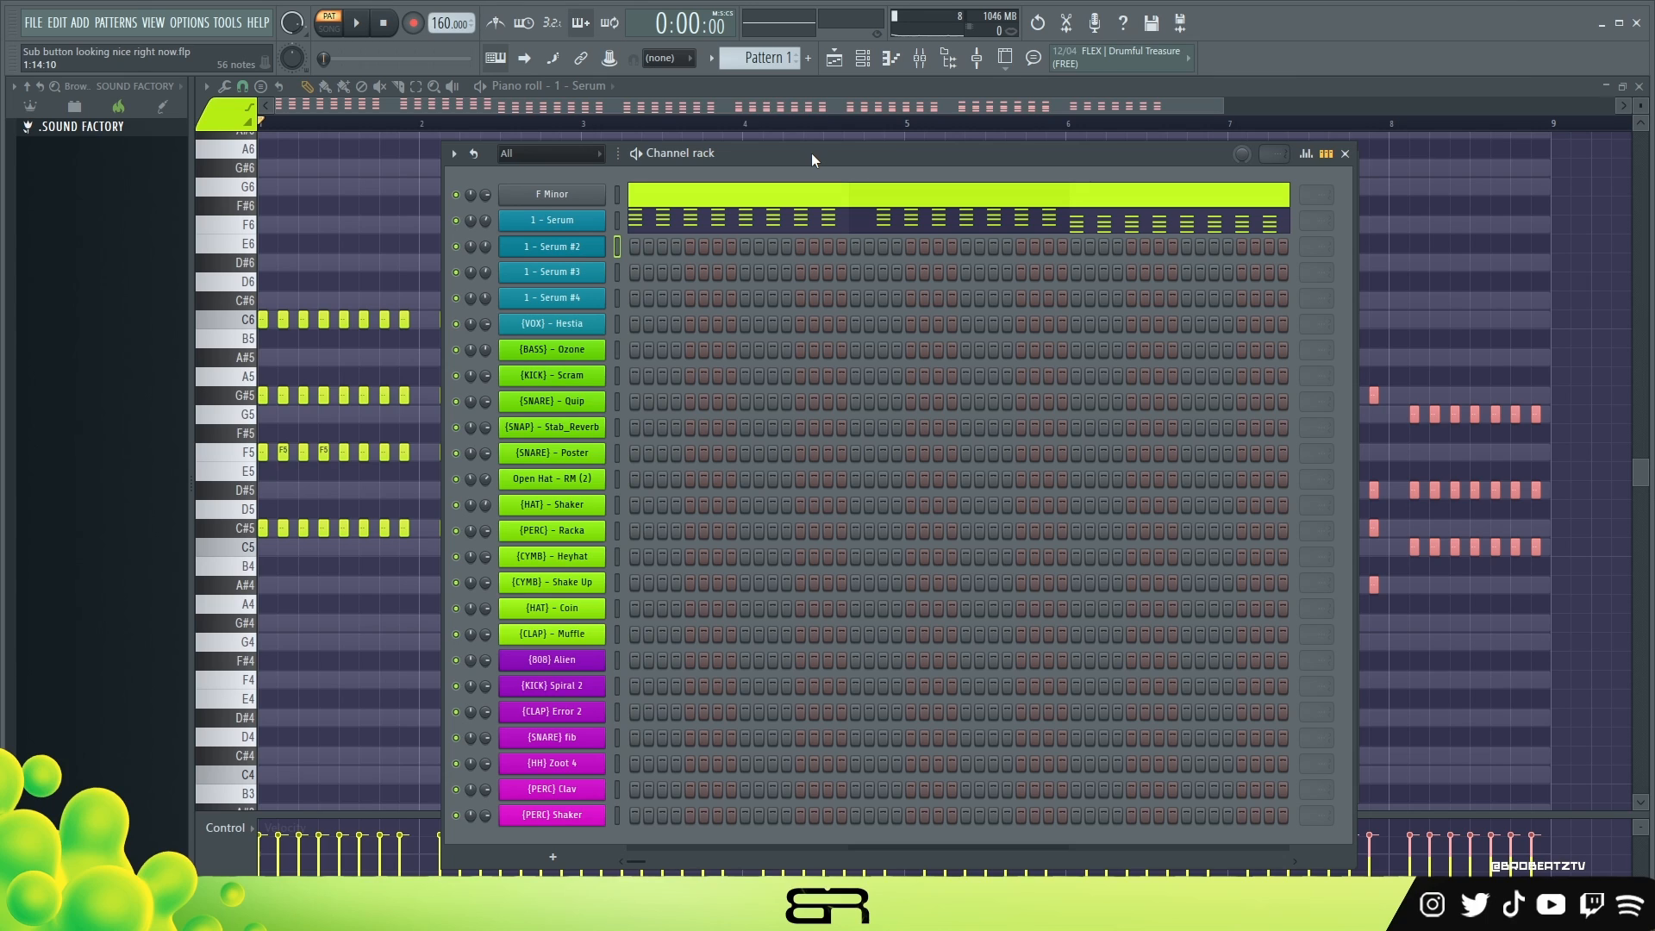
# Copy the 1 - Serum chords into 1 - Serum #2 and preview that layer.
pyautogui.rightClick(602, 222)
pyautogui.click(756, 244)
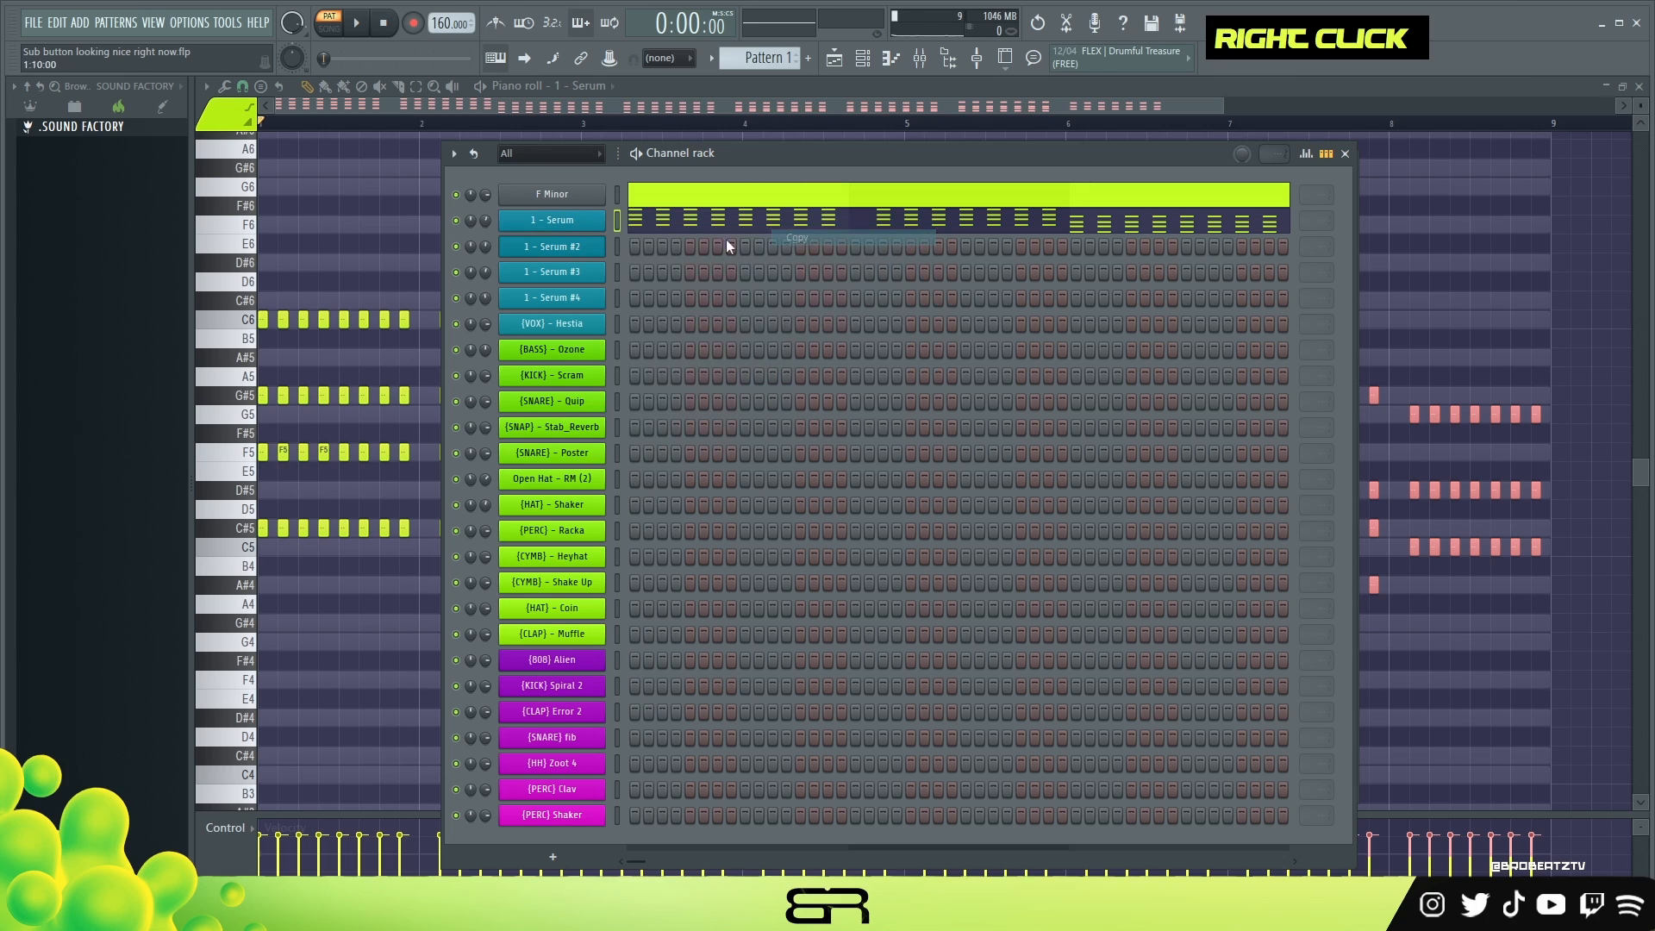
pyautogui.rightClick(602, 248)
pyautogui.click(795, 255)
pyautogui.doubleClick(497, 248)
pyautogui.press('space')
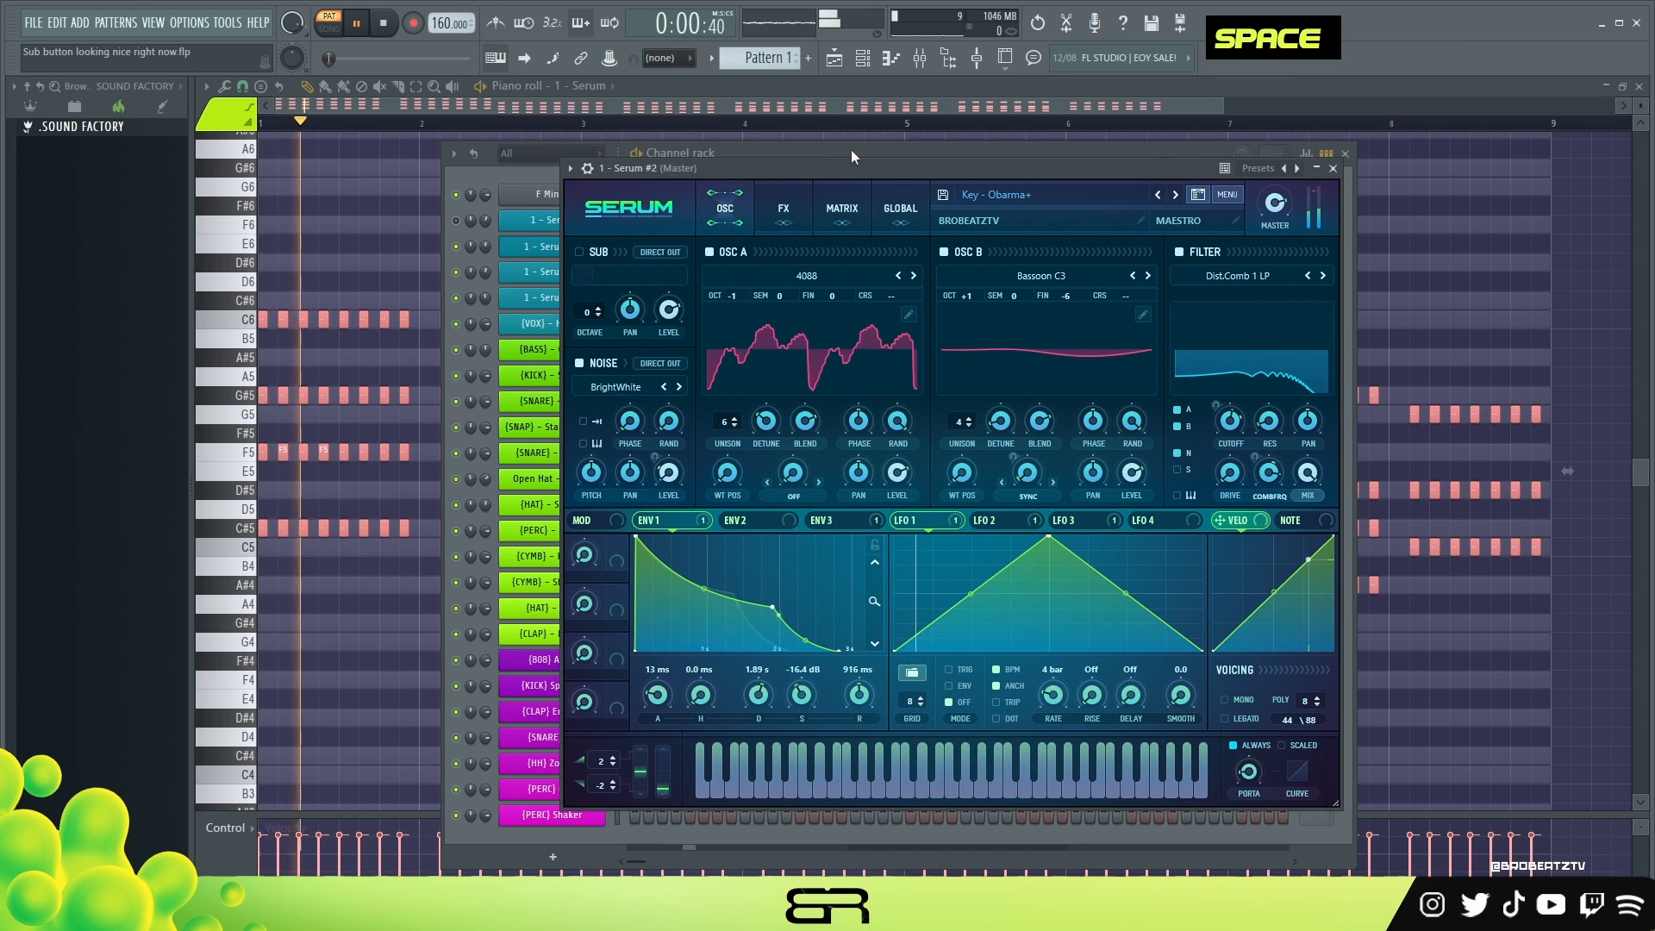
pyautogui.press('space')
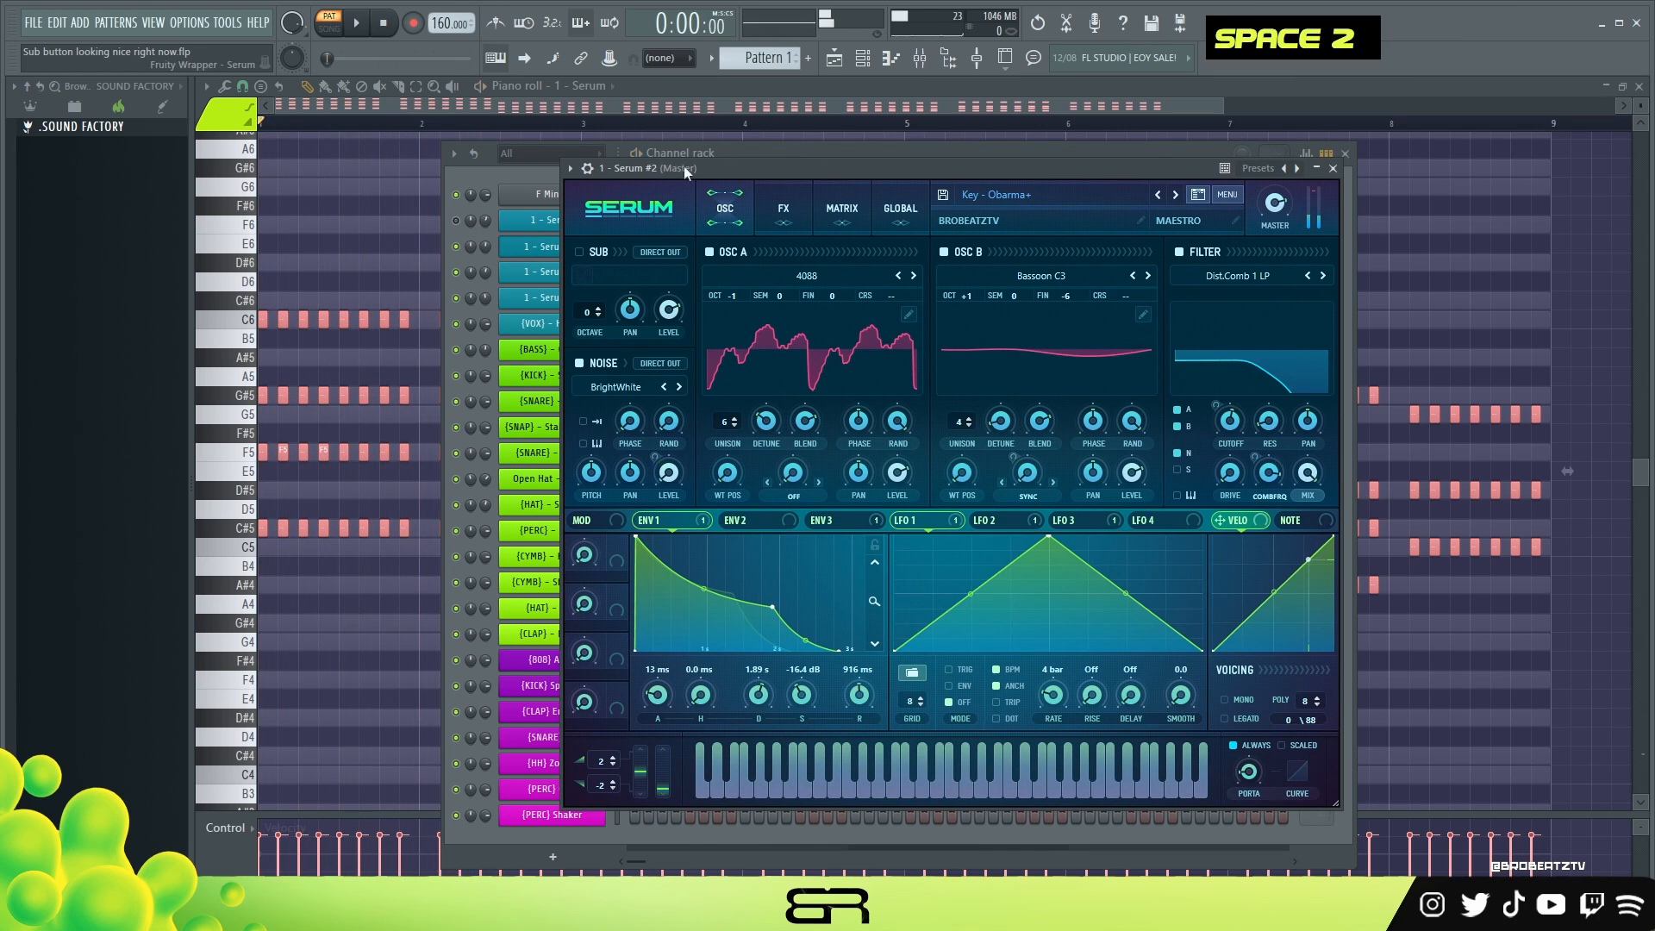
# Paste the copied chord progression into the 1 - Serum #3 channel.
pyautogui.click(488, 169)
pyautogui.rightClick(596, 272)
pyautogui.click(801, 307)
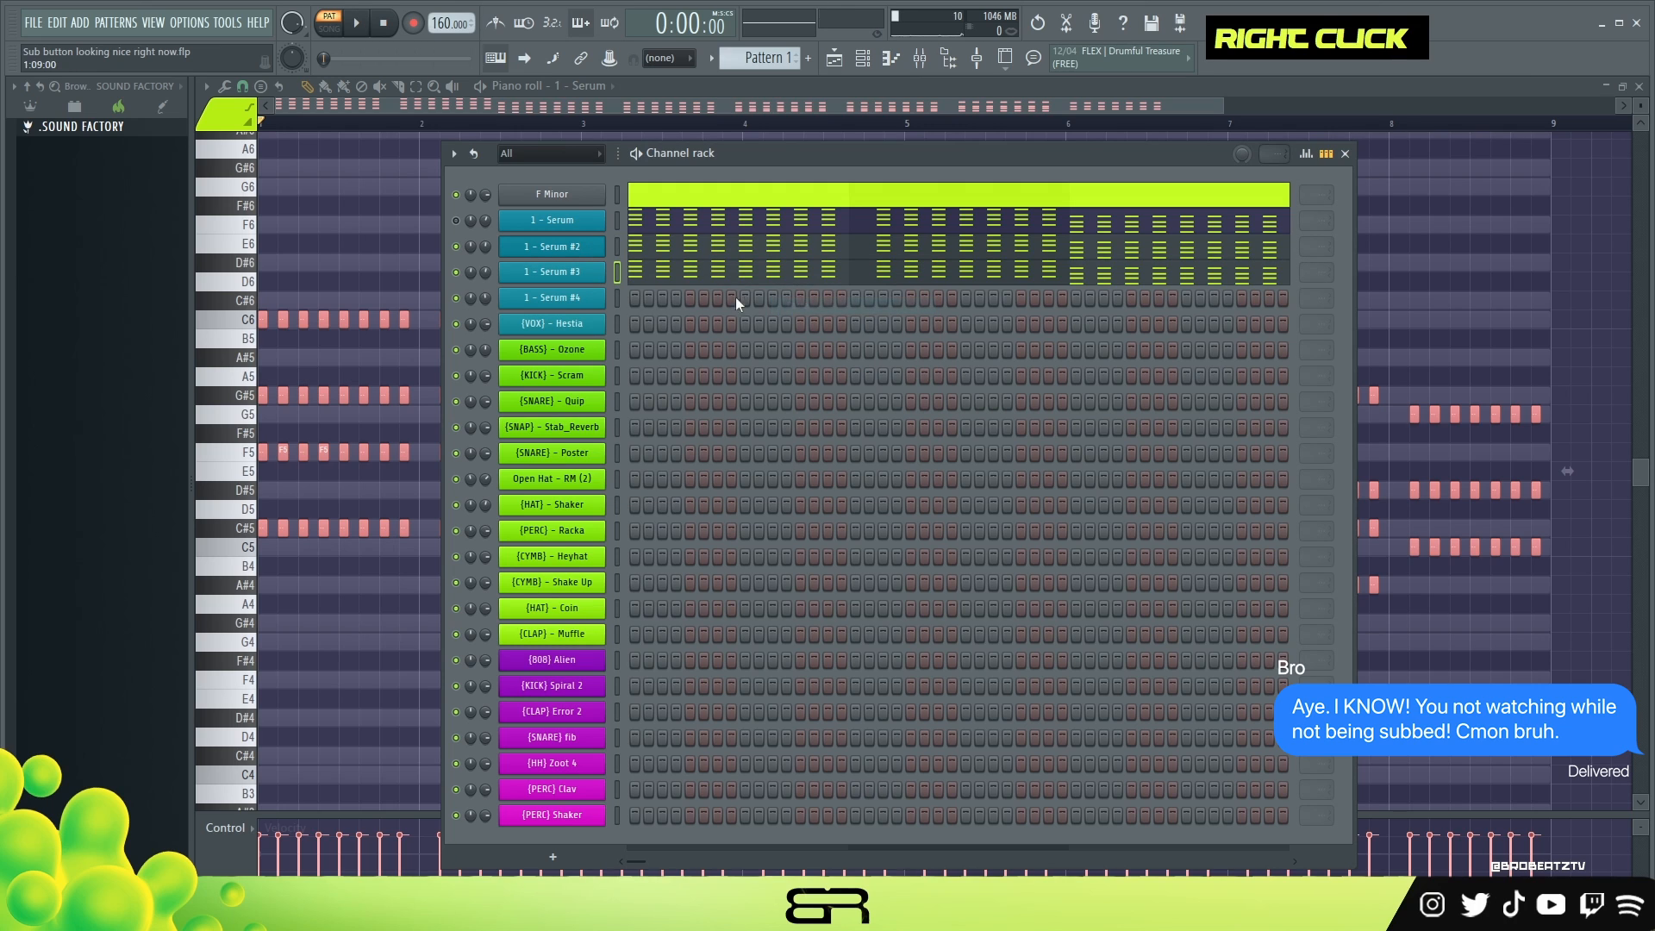
# Transpose all notes in the 1 - Serum #3 piano roll up one octave.
pyautogui.click(715, 280)
pyautogui.hotkey('ctrl', 'a')
pyautogui.hotkey('ctrl', 'Up')
pyautogui.scroll(1, 634, 352)
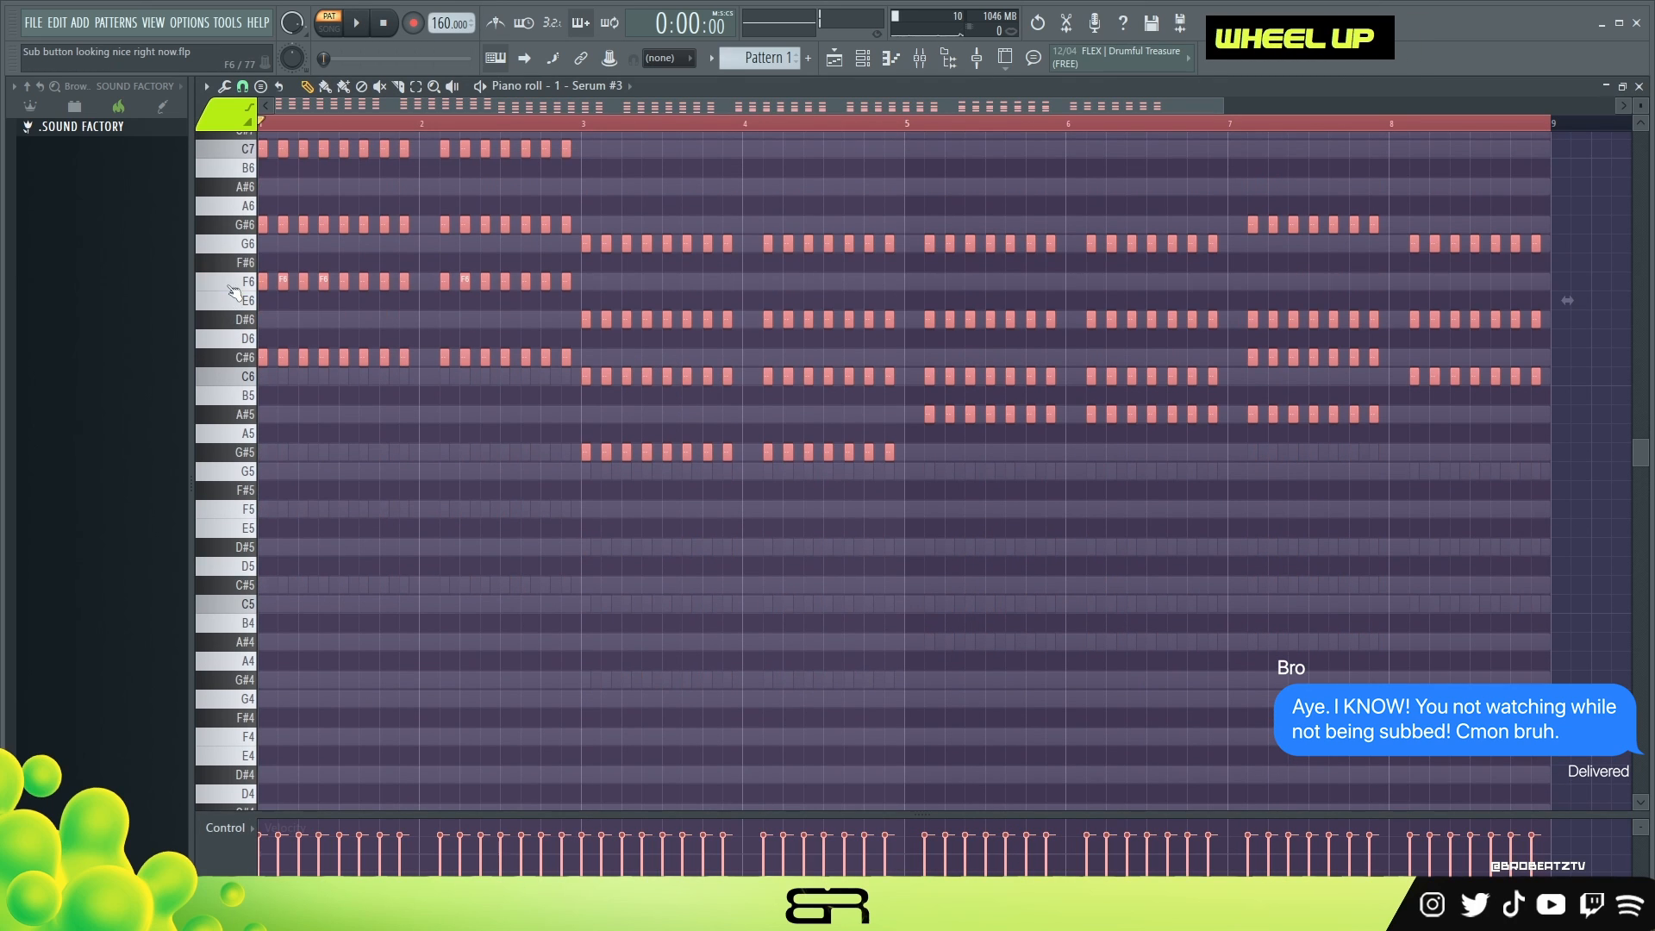
pyautogui.doubleClick(237, 160)
# Preview the 1 - Serum #3 layer from the channel rack and open its instrument window during playback.
pyautogui.click(862, 60)
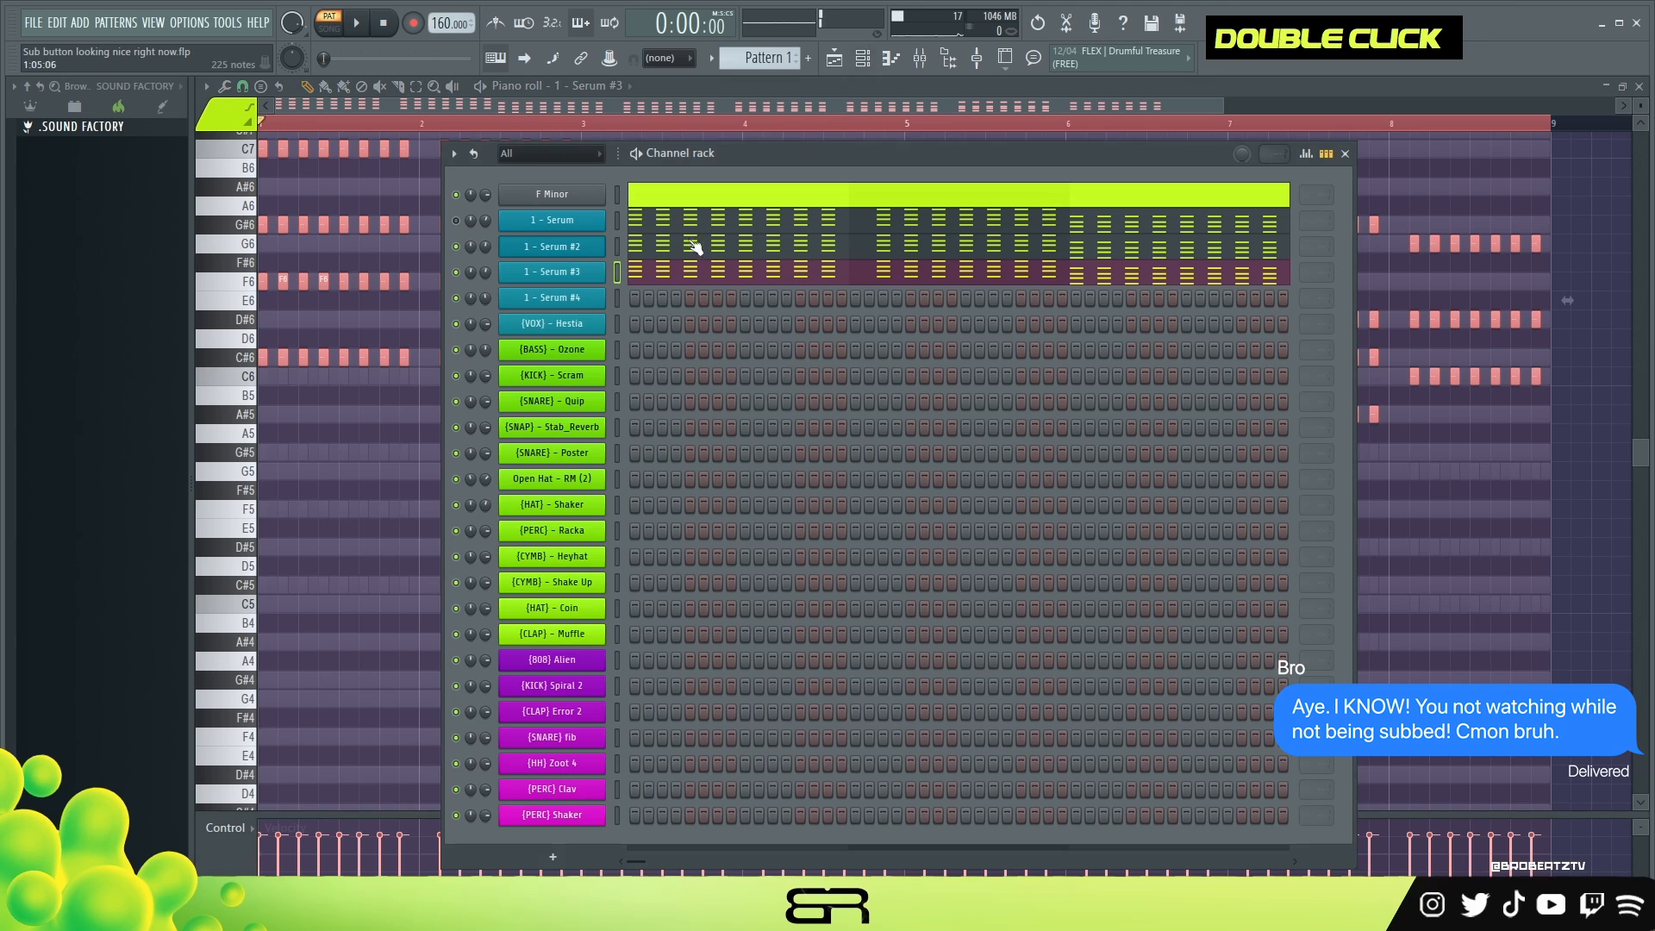
pyautogui.press('space')
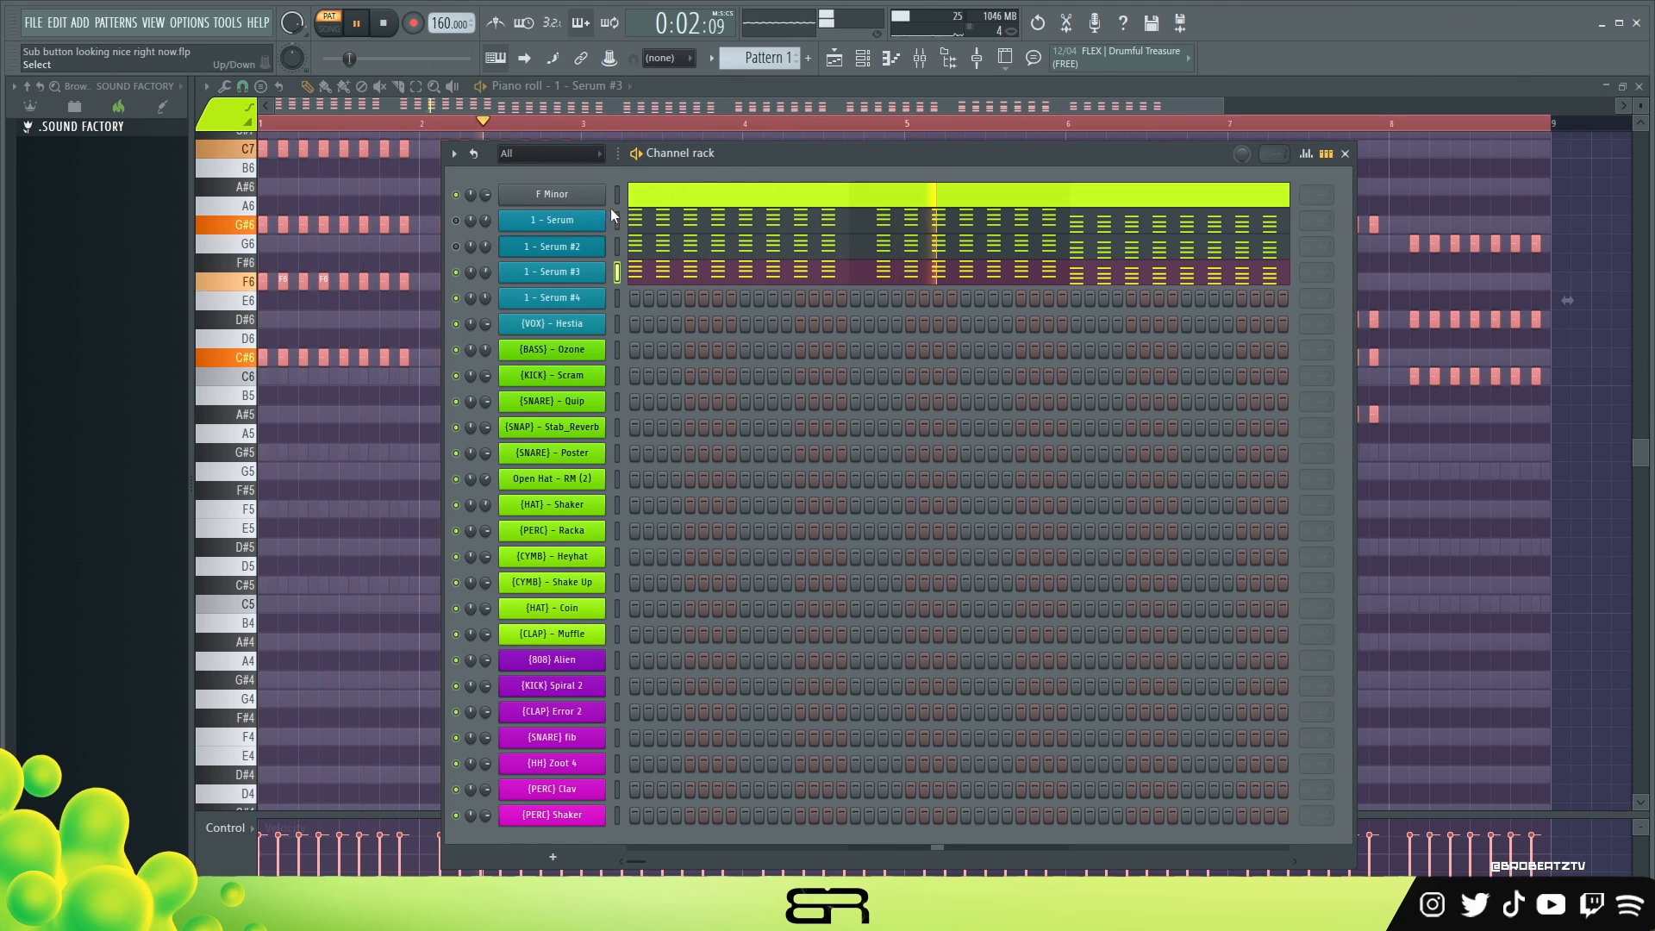
pyautogui.click(556, 271)
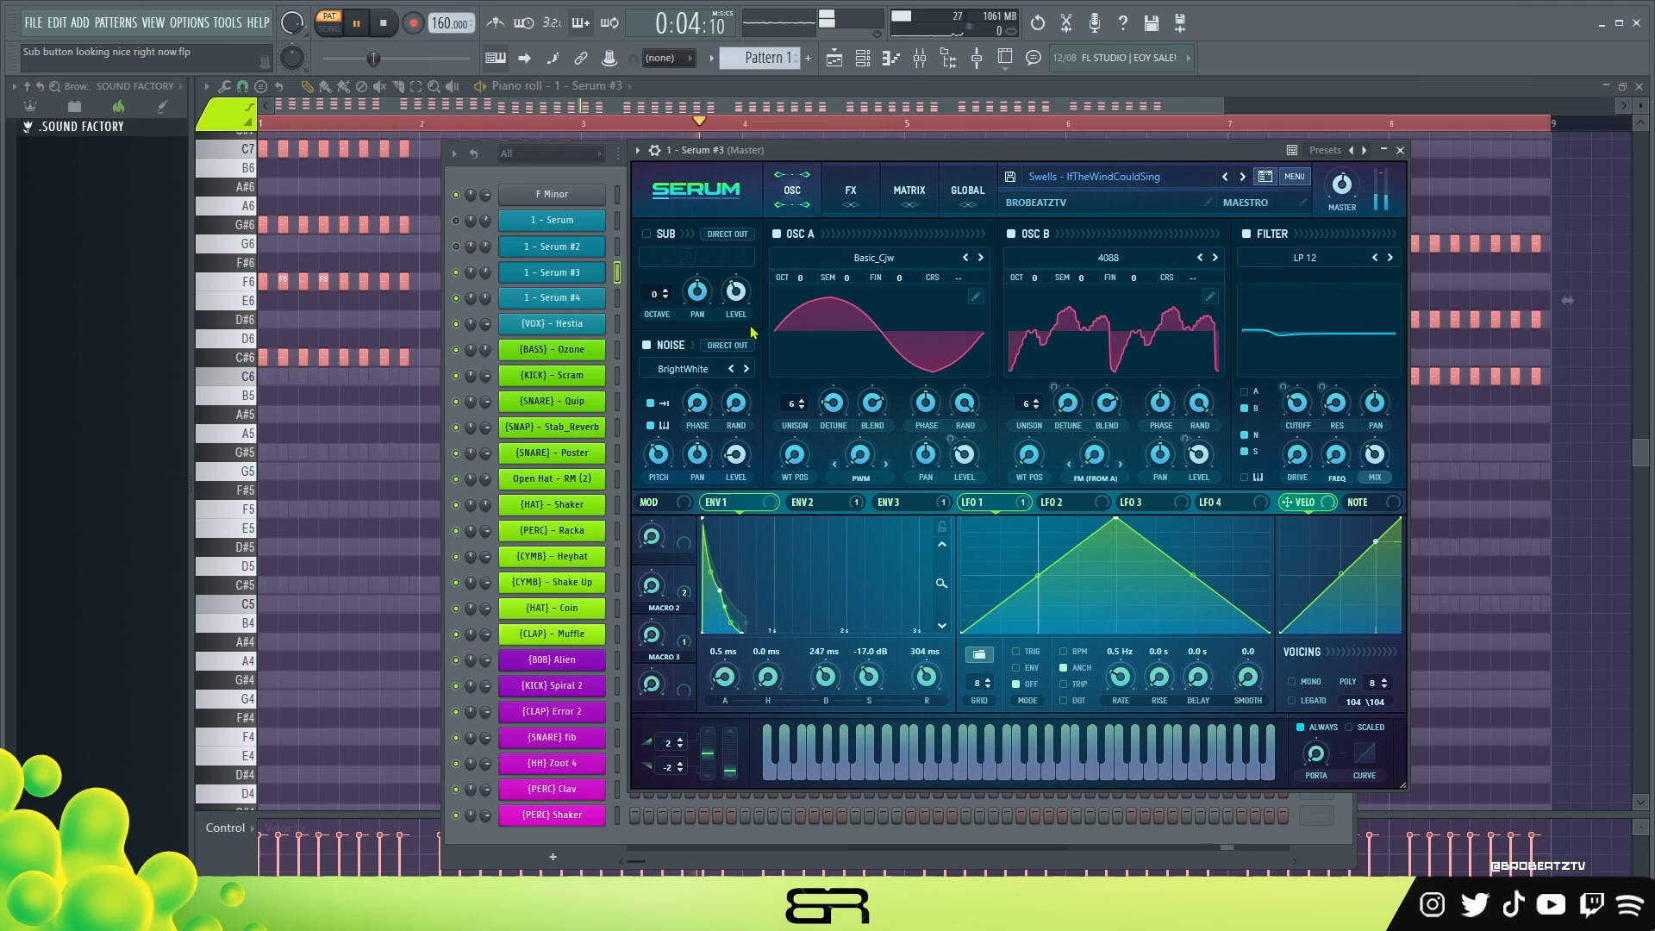
pyautogui.press('space')
# Unmute 1 - Serum and 1 - Serum #2 and play all three Serum layers together.
pyautogui.click(456, 222)
pyautogui.click(456, 247)
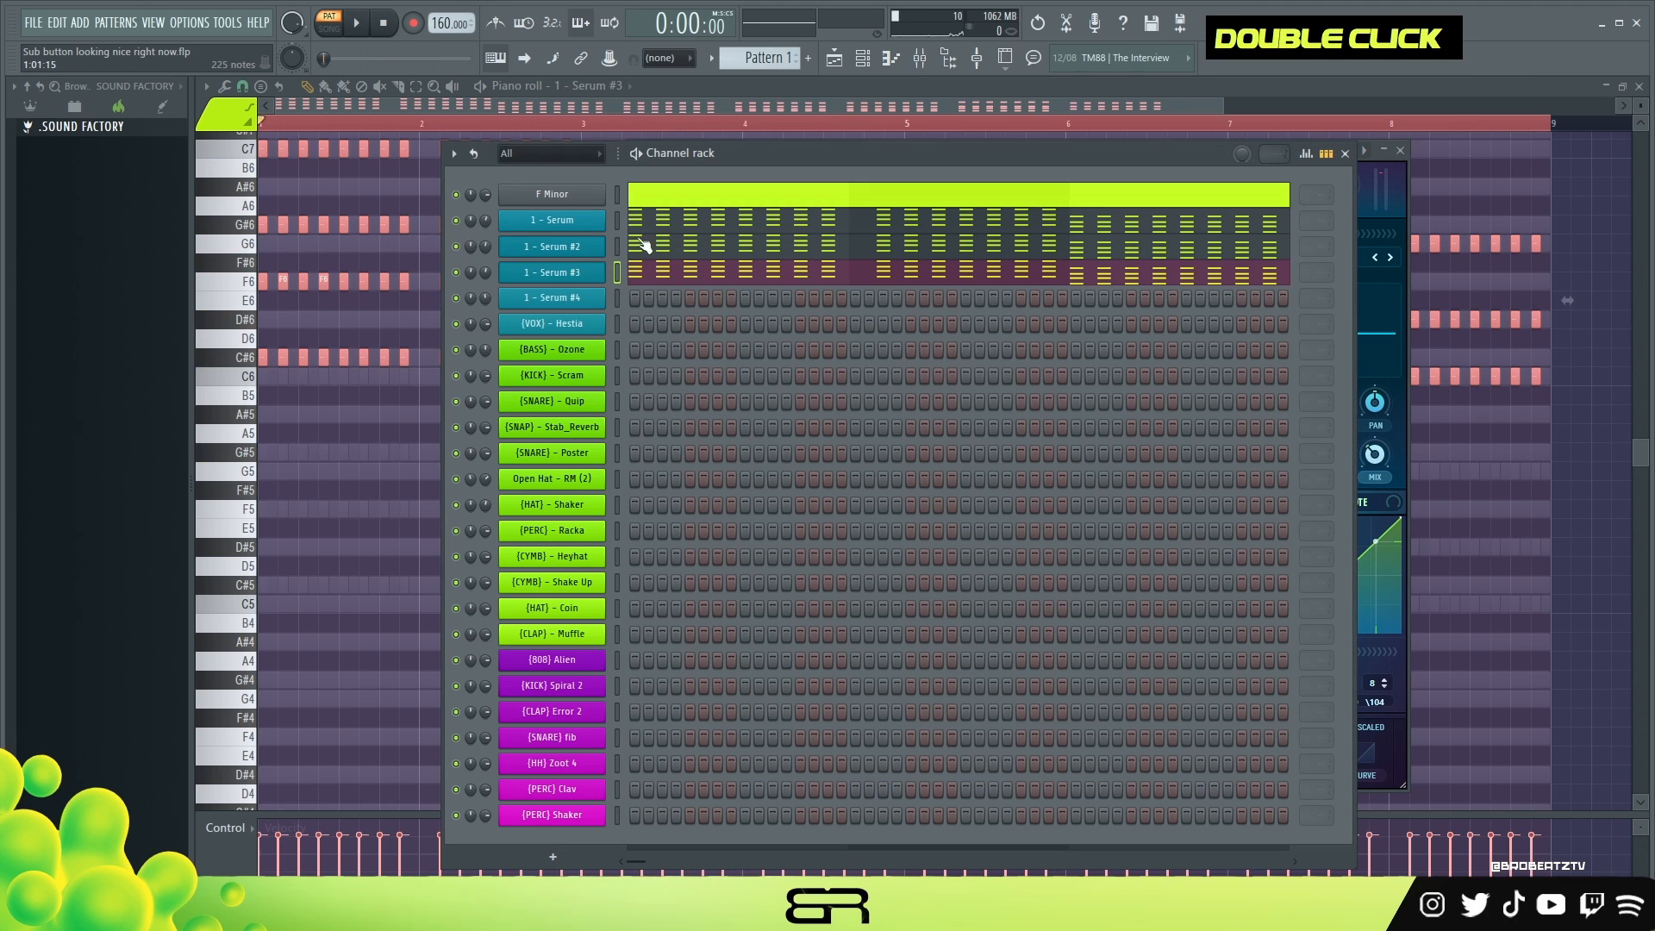
pyautogui.press('space')
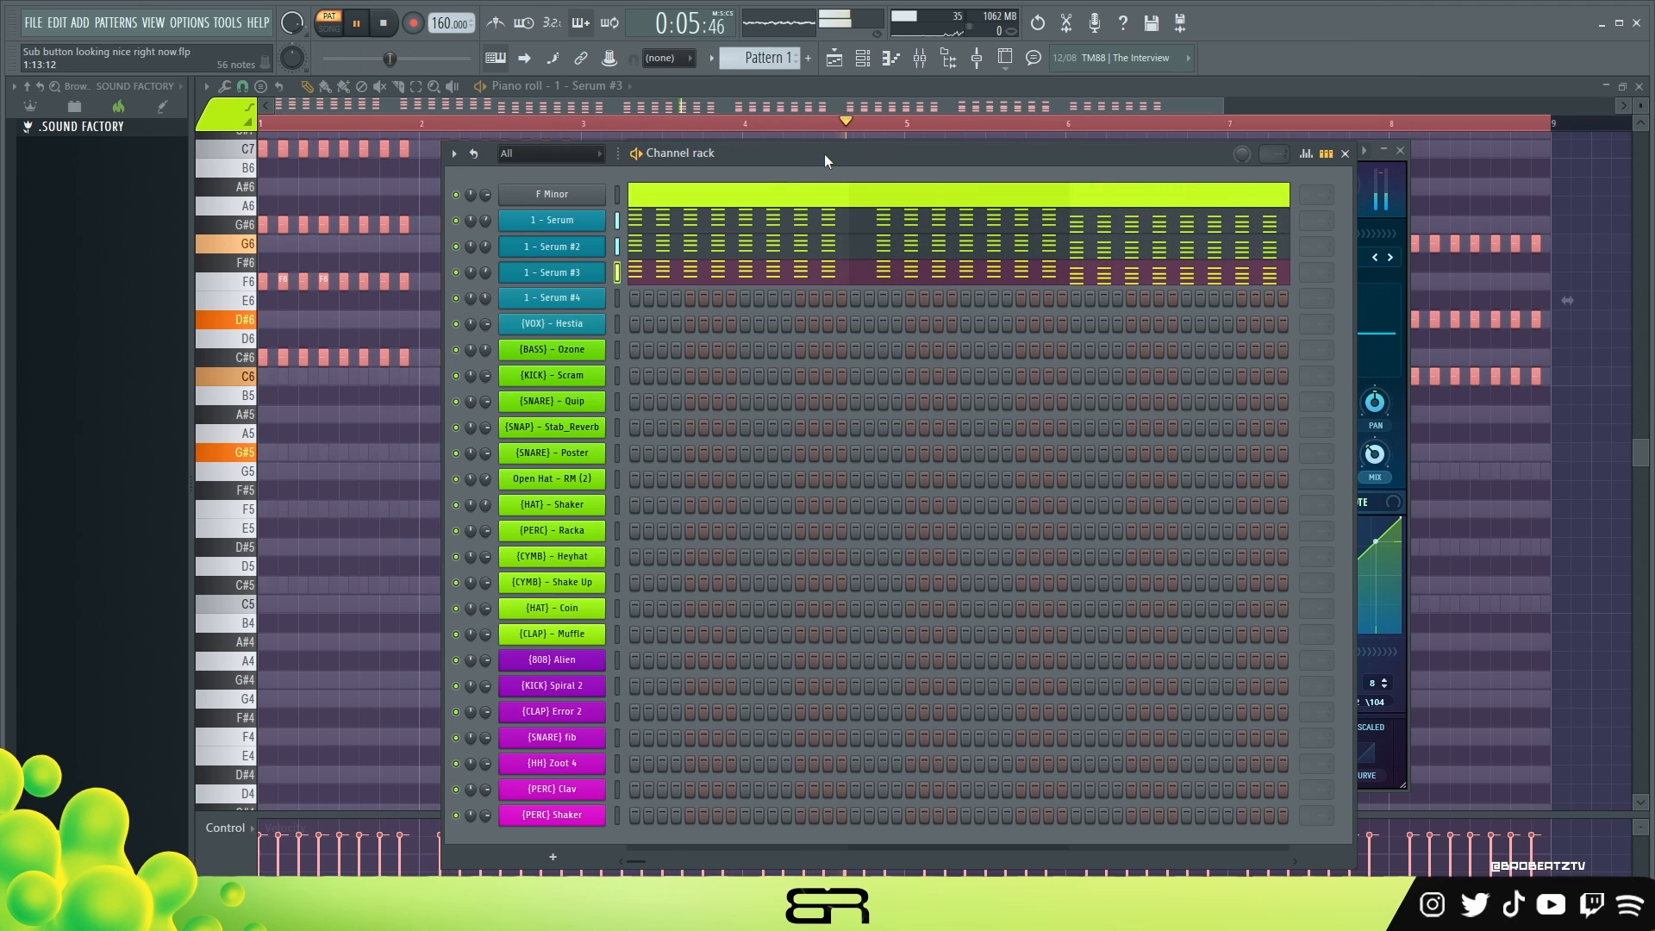
# Close the Serum #3 instrument window, stop playback, and hide the channel rack to work in the (VOX) - Hestia piano roll.
pyautogui.moveTo(942, 163); pyautogui.dragTo(860, 275)
pyautogui.click(1400, 150)
pyautogui.moveTo(1105, 267); pyautogui.dragTo(1059, 123)
pyautogui.press('space')
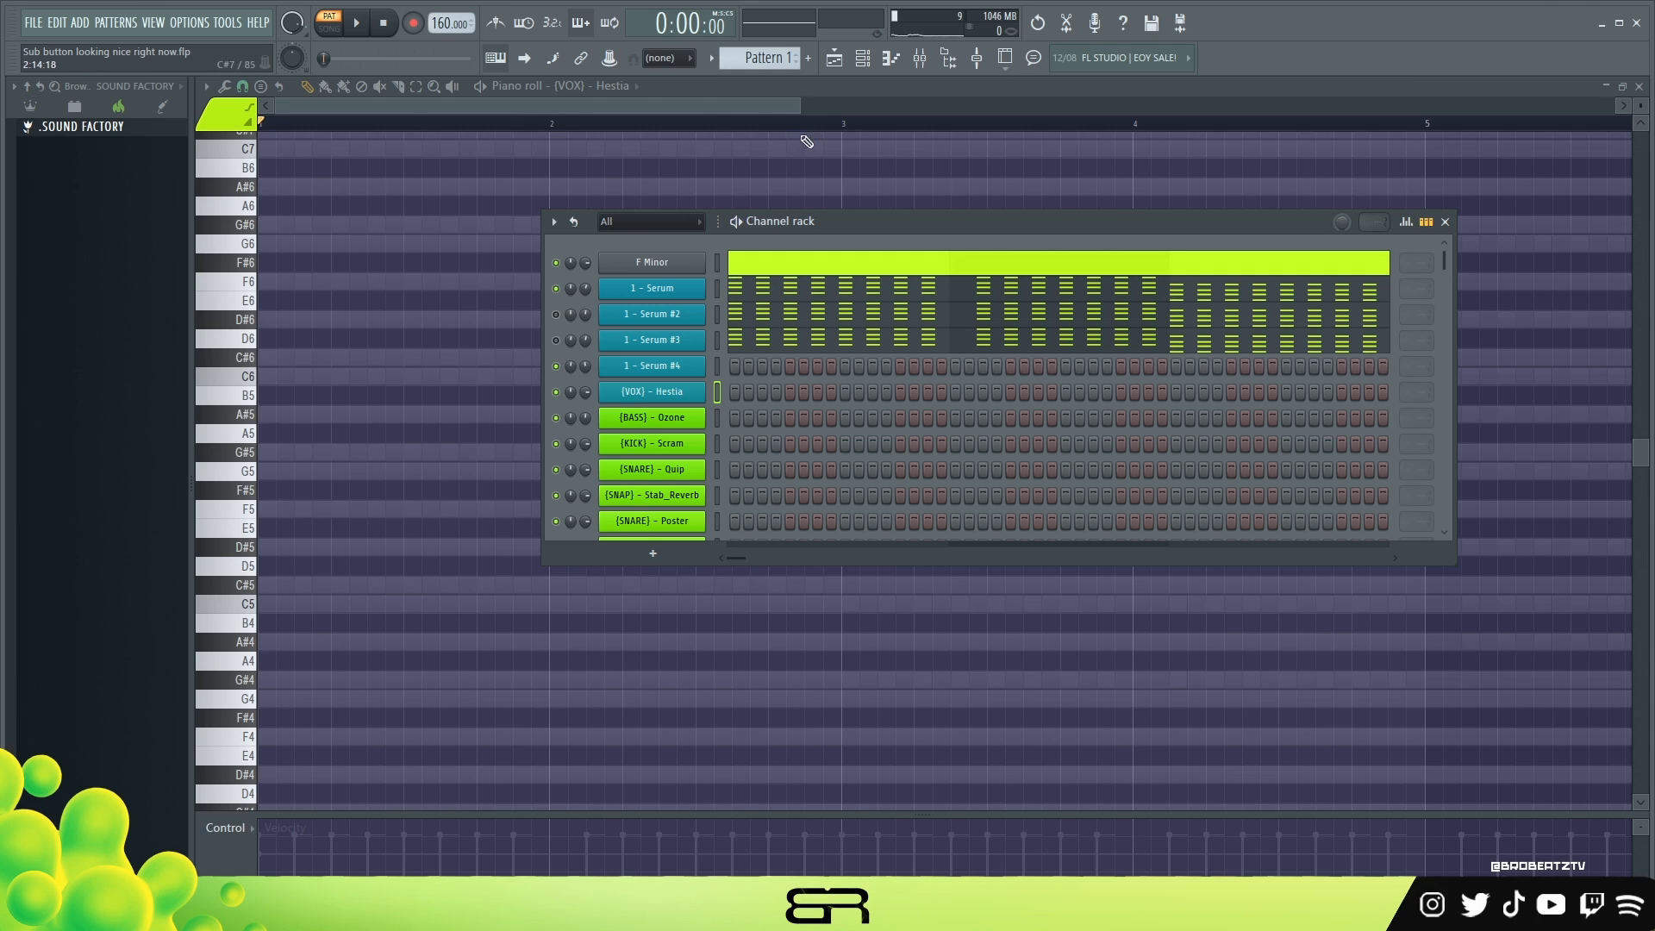
pyautogui.press('F6')
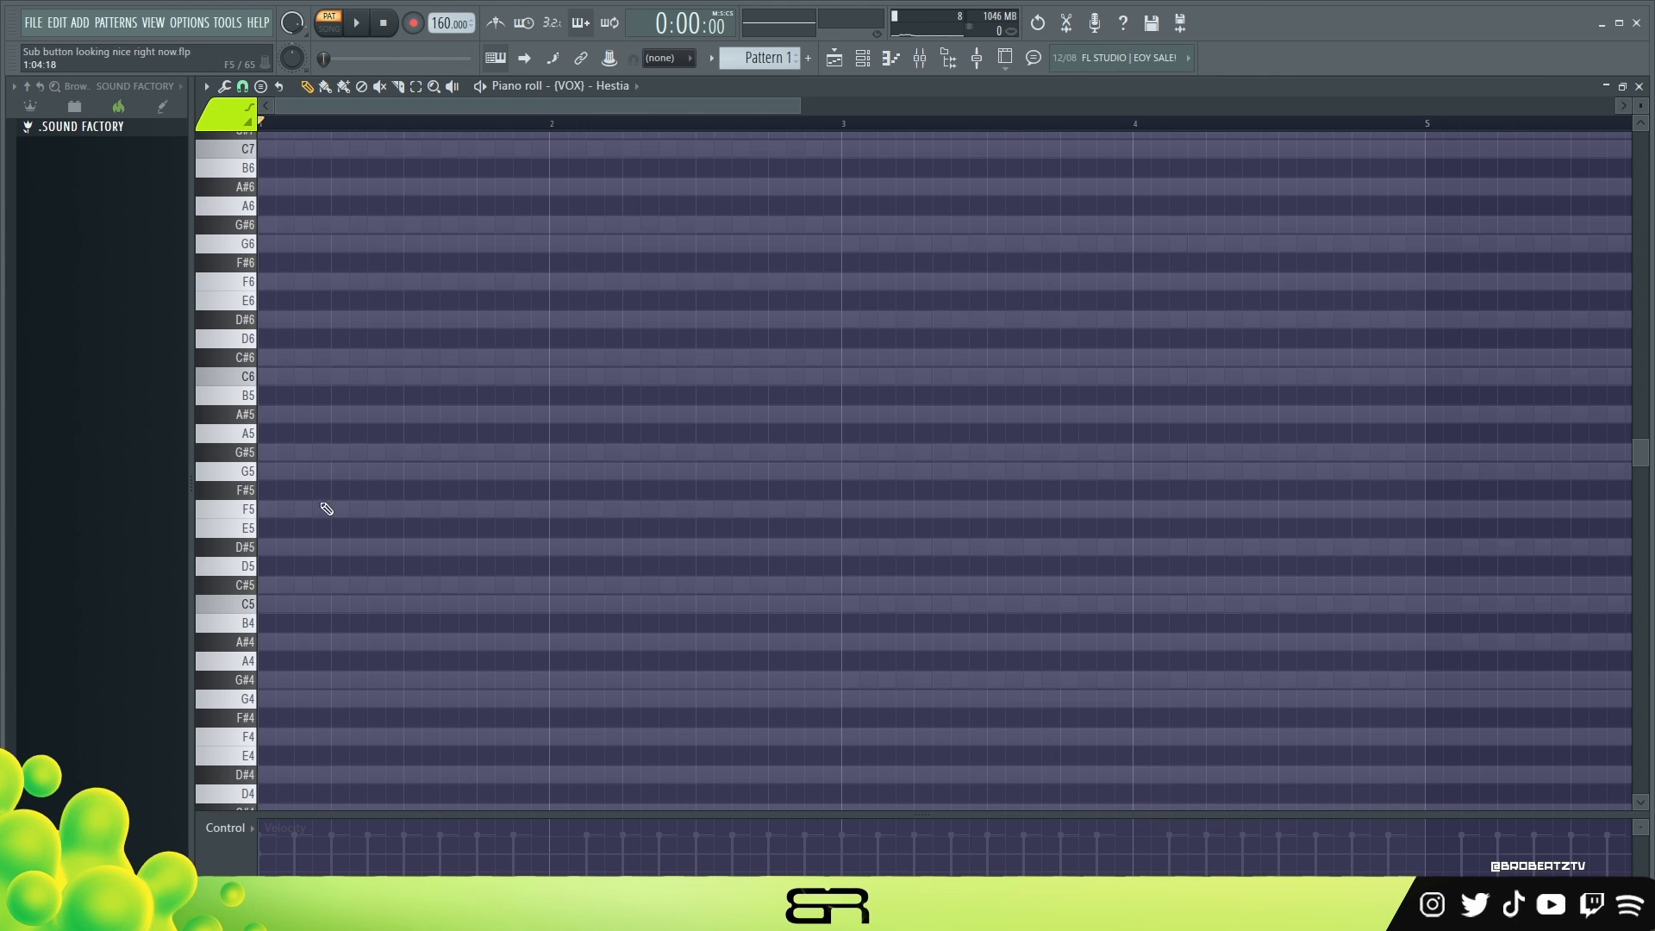
# Stamp a minor chord on F5 at the start of bar 1 and lengthen its notes to about two and a half steps.
pyautogui.click(260, 85)
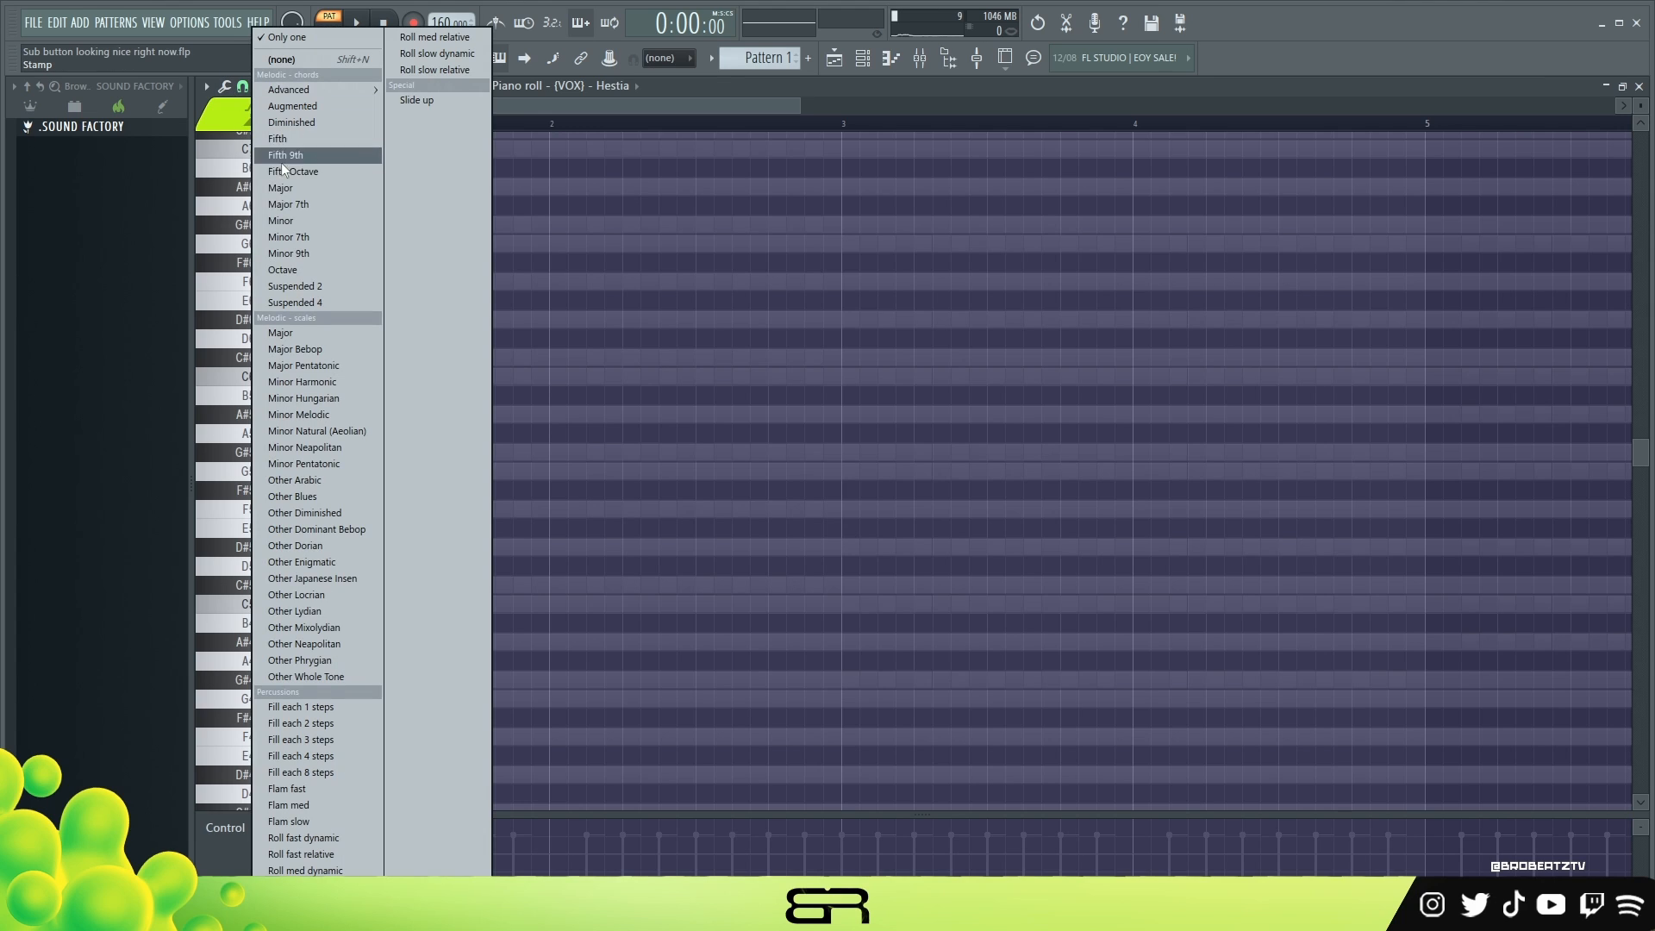
pyautogui.click(288, 213)
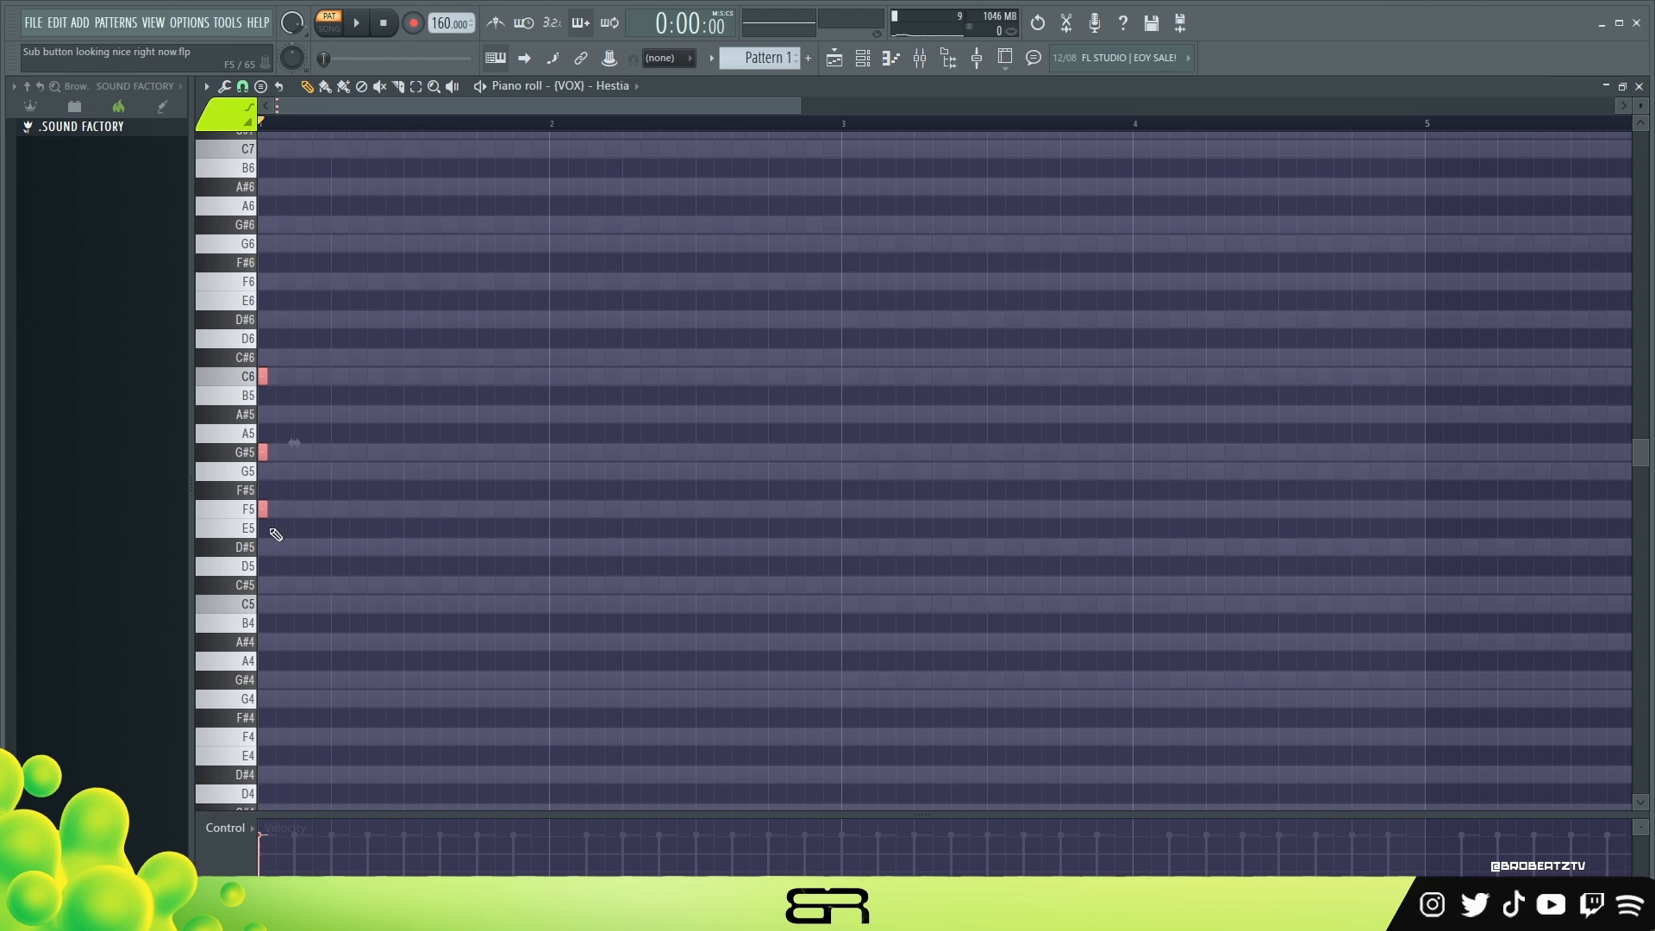
pyautogui.rightClick(334, 506)
pyautogui.moveTo(305, 337); pyautogui.dragTo(229, 548)
pyautogui.moveTo(266, 453); pyautogui.dragTo(300, 454)
pyautogui.rightClick(440, 494)
pyautogui.moveTo(323, 390); pyautogui.dragTo(241, 530)
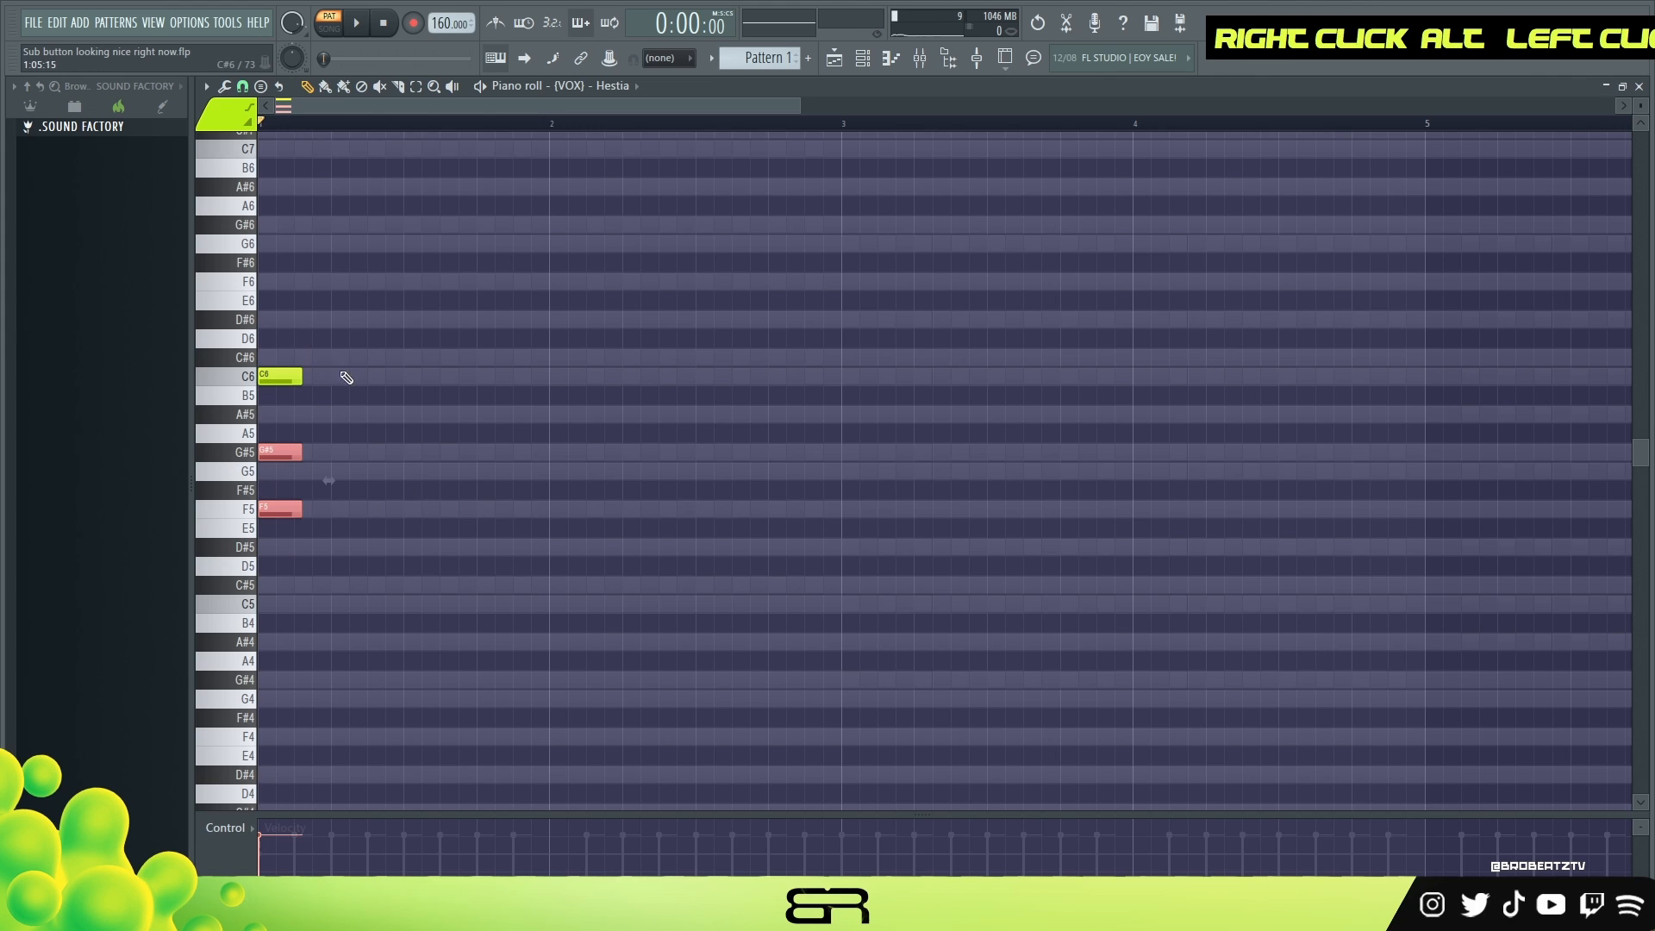
pyautogui.rightClick(559, 408)
pyautogui.moveTo(580, 293); pyautogui.dragTo(1071, 561)
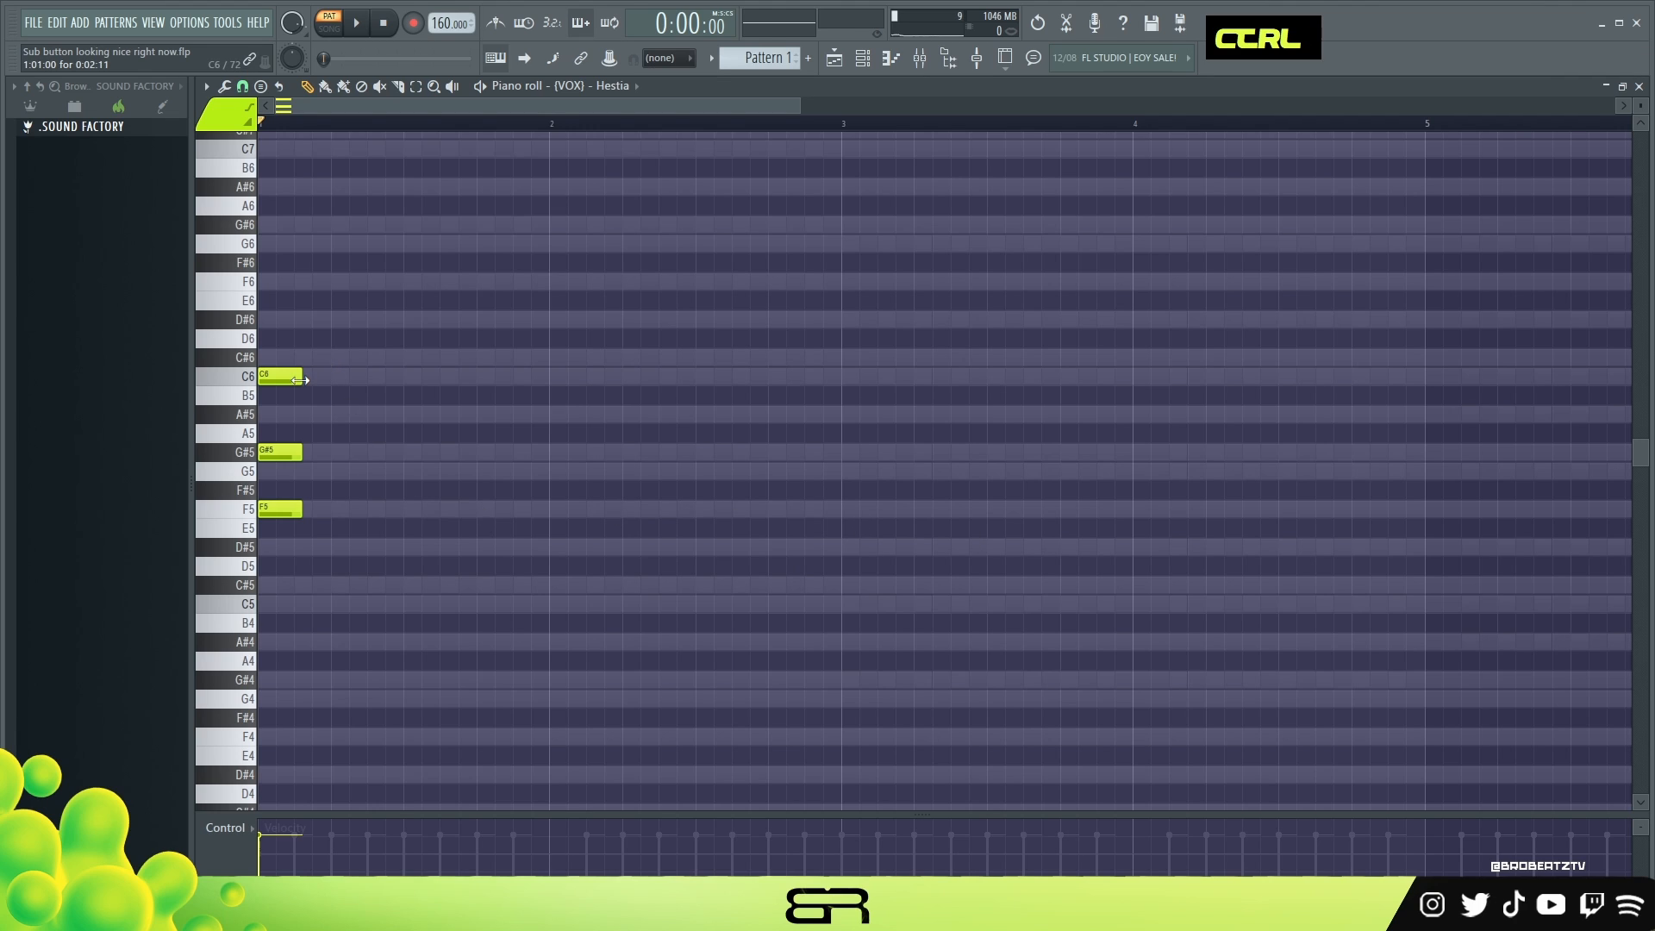
pyautogui.moveTo(288, 378); pyautogui.dragTo(238, 509)
pyautogui.rightClick(482, 444)
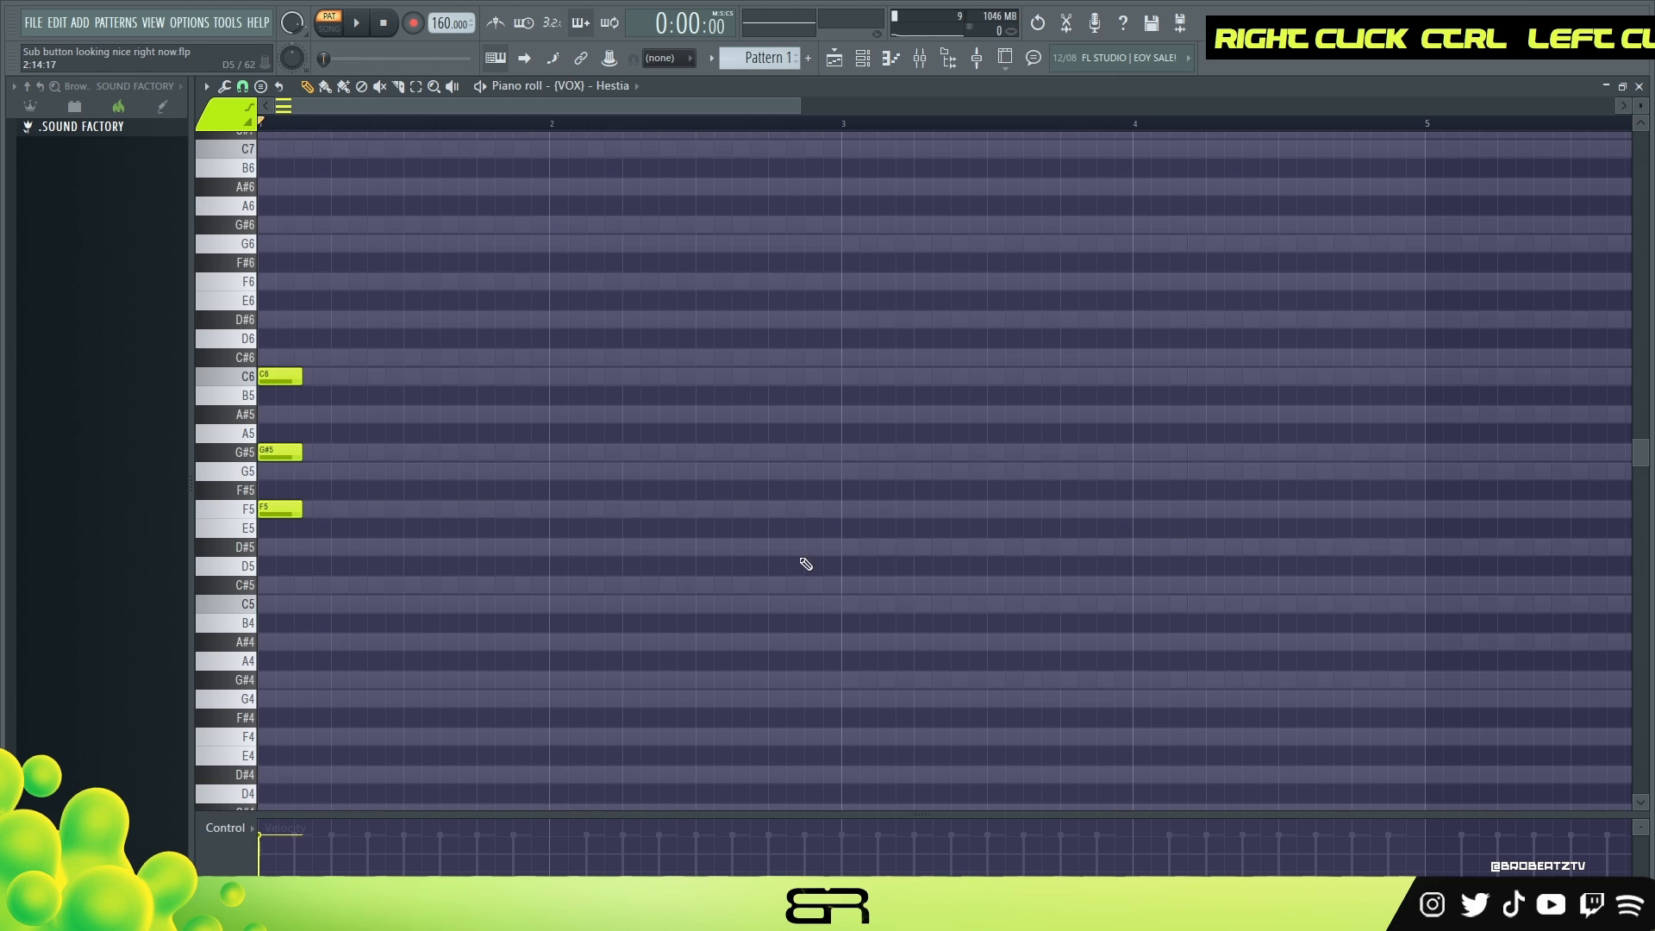
# Copy F5 to the start of bar 2, duplicate it up an octave to F6, and move the lower F5 seven steps later.
pyautogui.keyDown('ctrl'); pyautogui.click(272, 514); pyautogui.keyUp('ctrl')
pyautogui.moveTo(271, 516); pyautogui.dragTo(583, 536)
pyautogui.keyDown('shift'); pyautogui.click(578, 508); pyautogui.keyUp('shift')
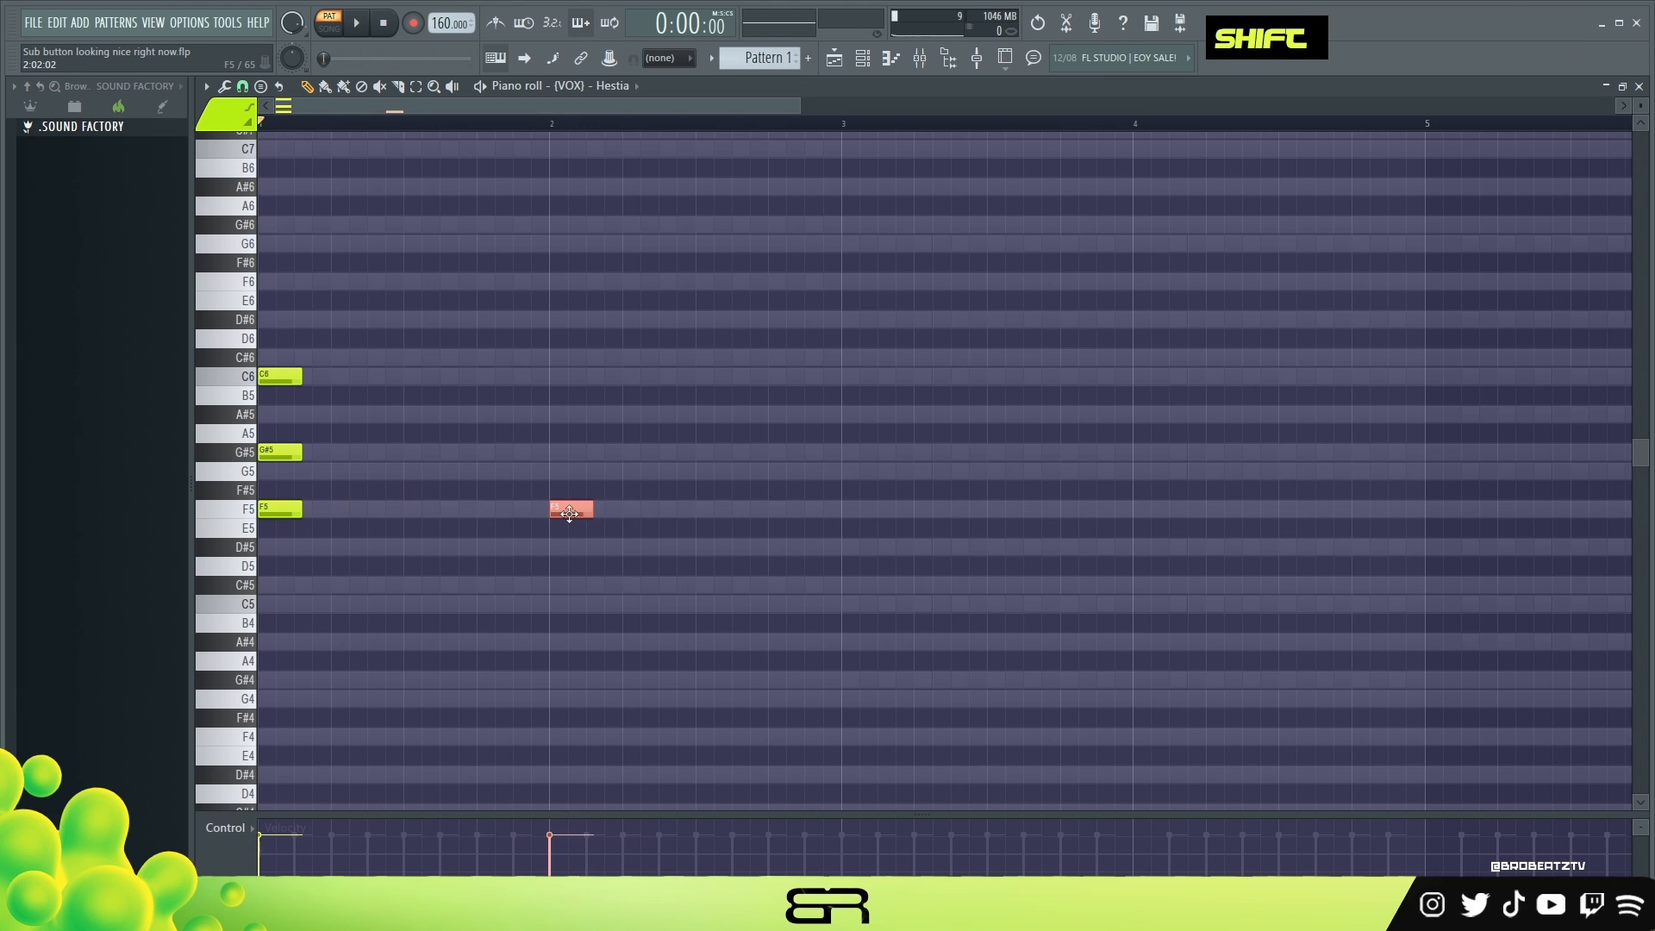
pyautogui.hotkey('ctrl', 'Up')
pyautogui.rightClick(719, 514)
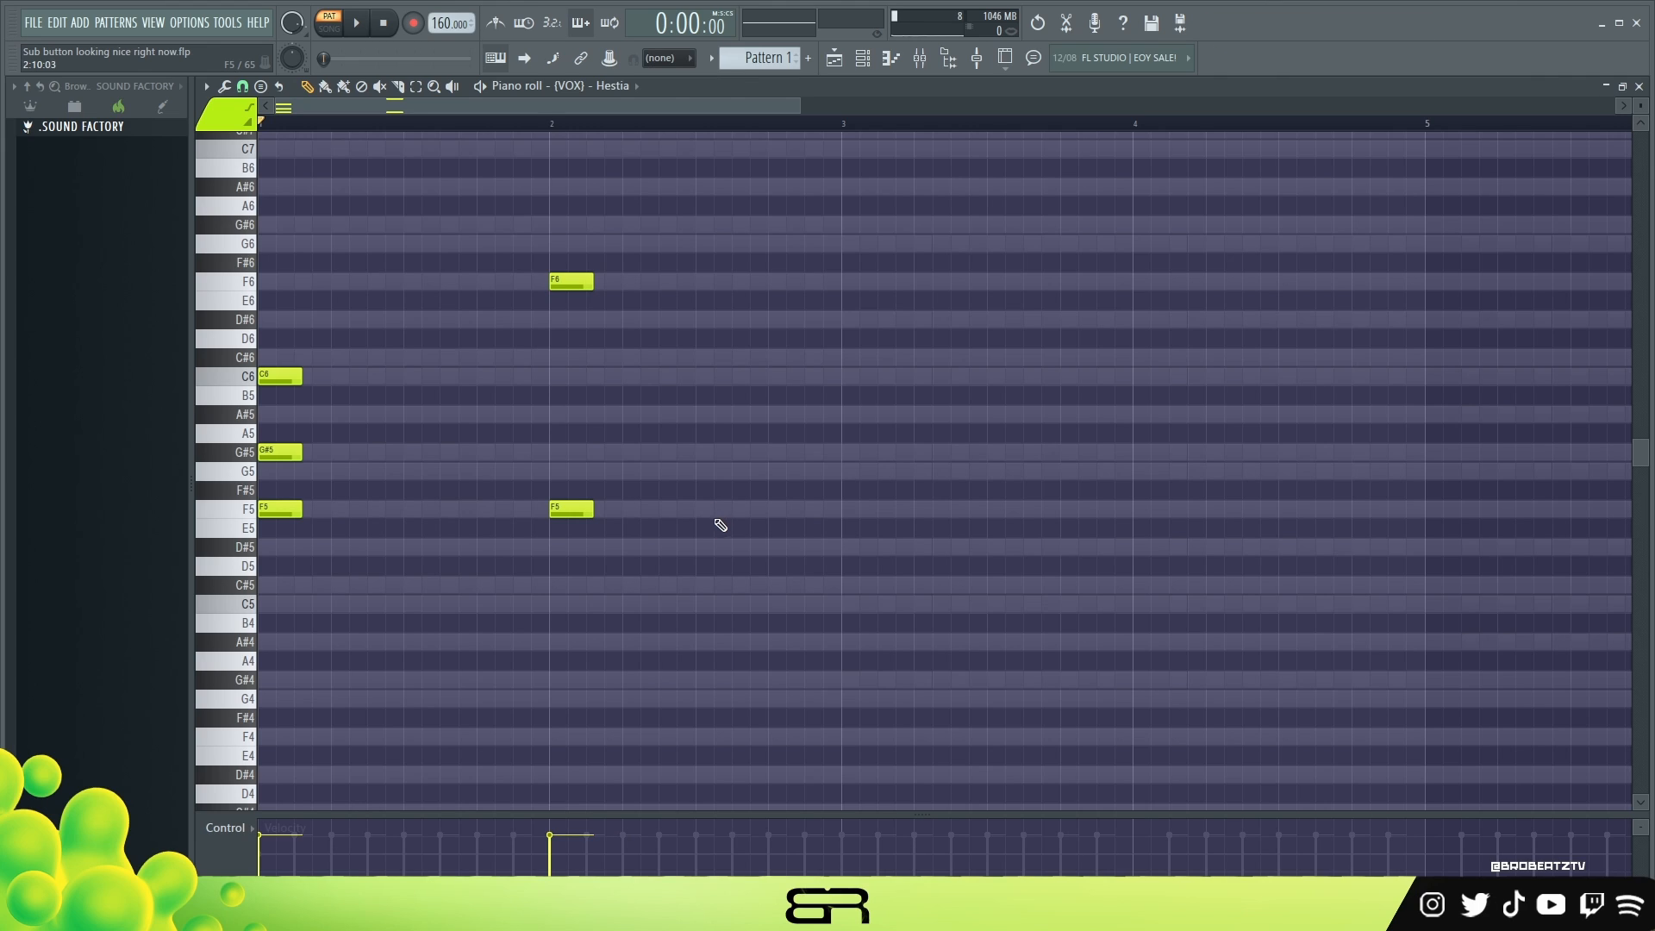
pyautogui.moveTo(568, 505); pyautogui.dragTo(696, 507)
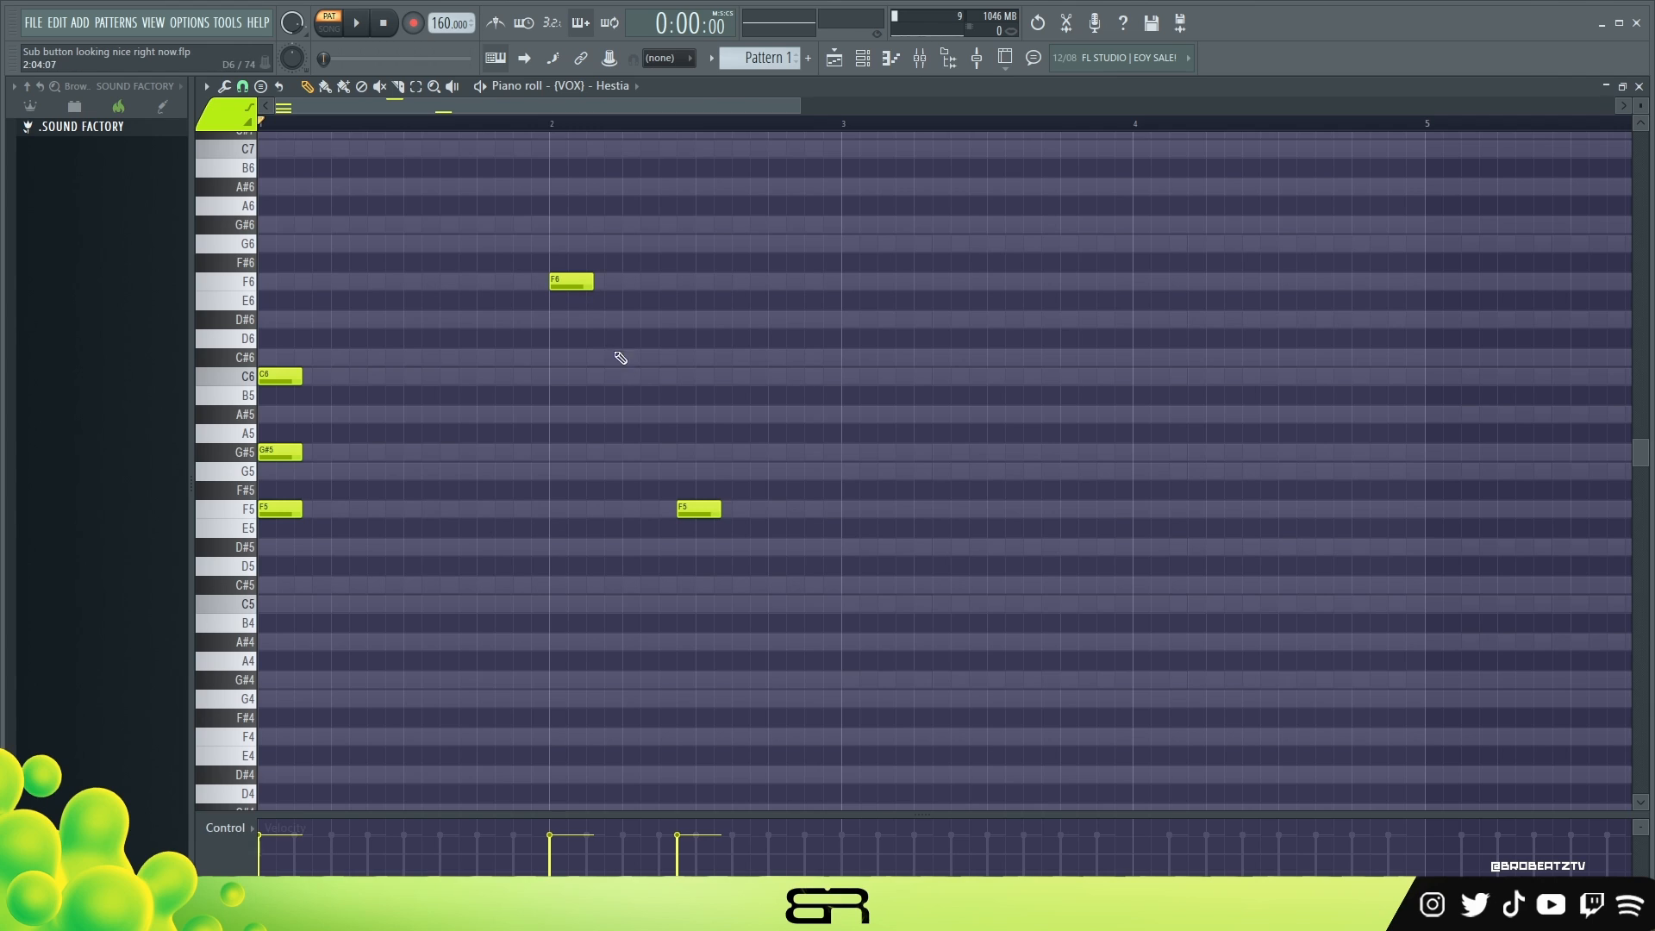
pyautogui.click(346, 452)
pyautogui.click(419, 377)
pyautogui.click(455, 319)
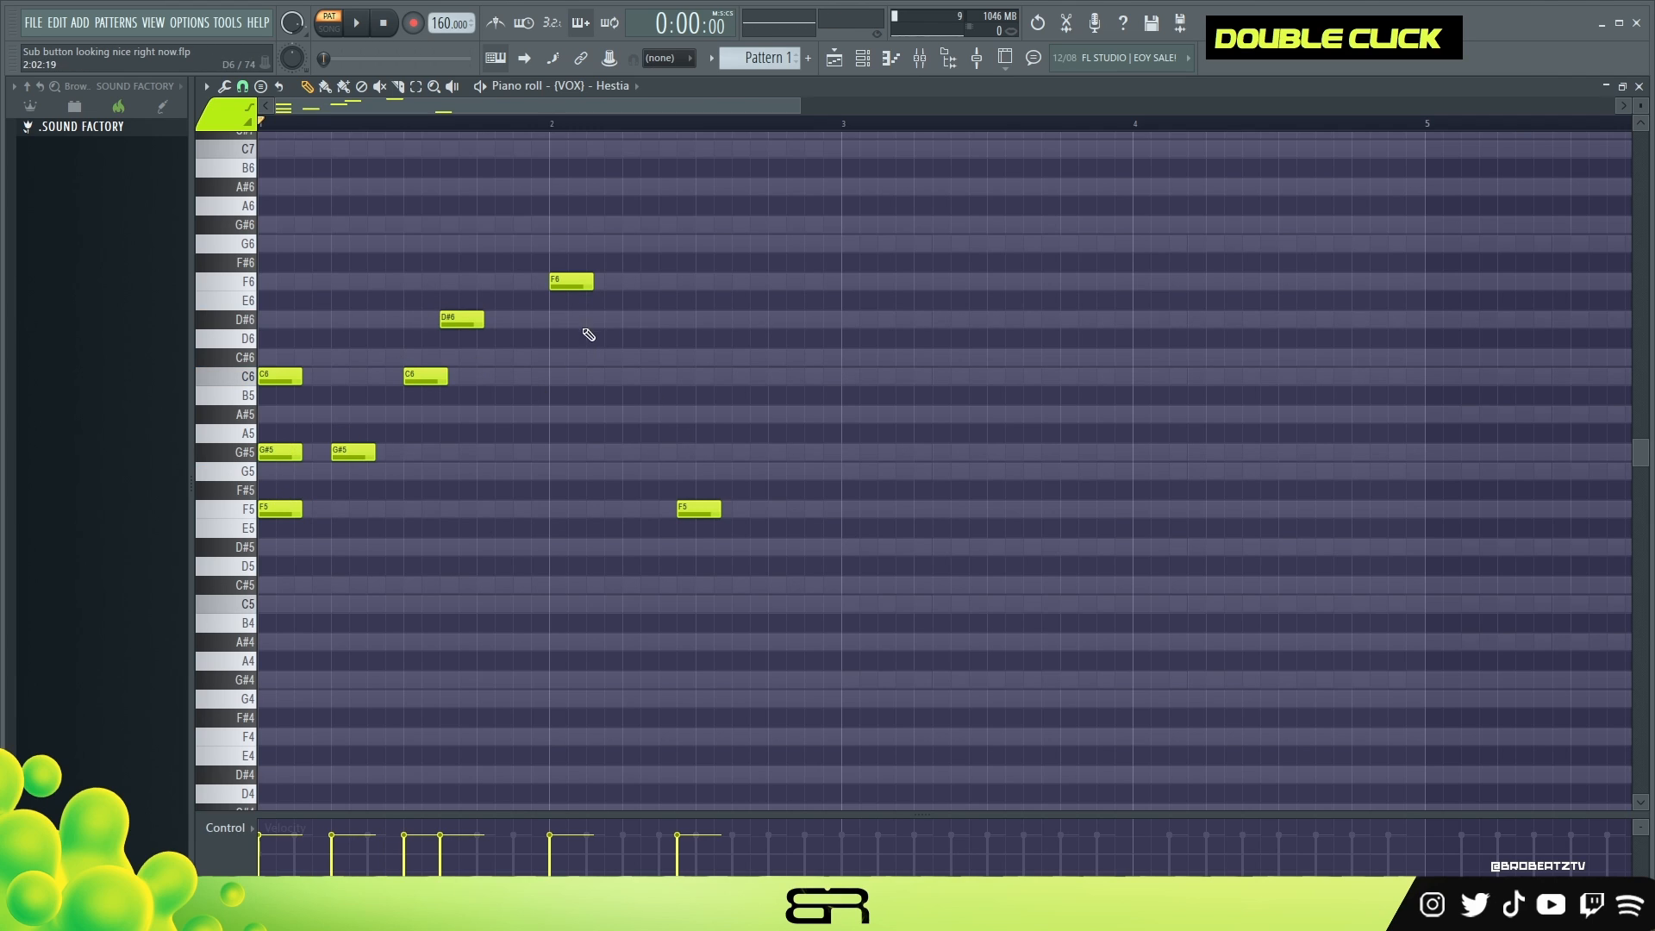
pyautogui.click(638, 338)
pyautogui.click(693, 394)
pyautogui.click(711, 451)
pyautogui.keyDown('ctrl'); pyautogui.click(592, 454); pyautogui.keyUp('ctrl')
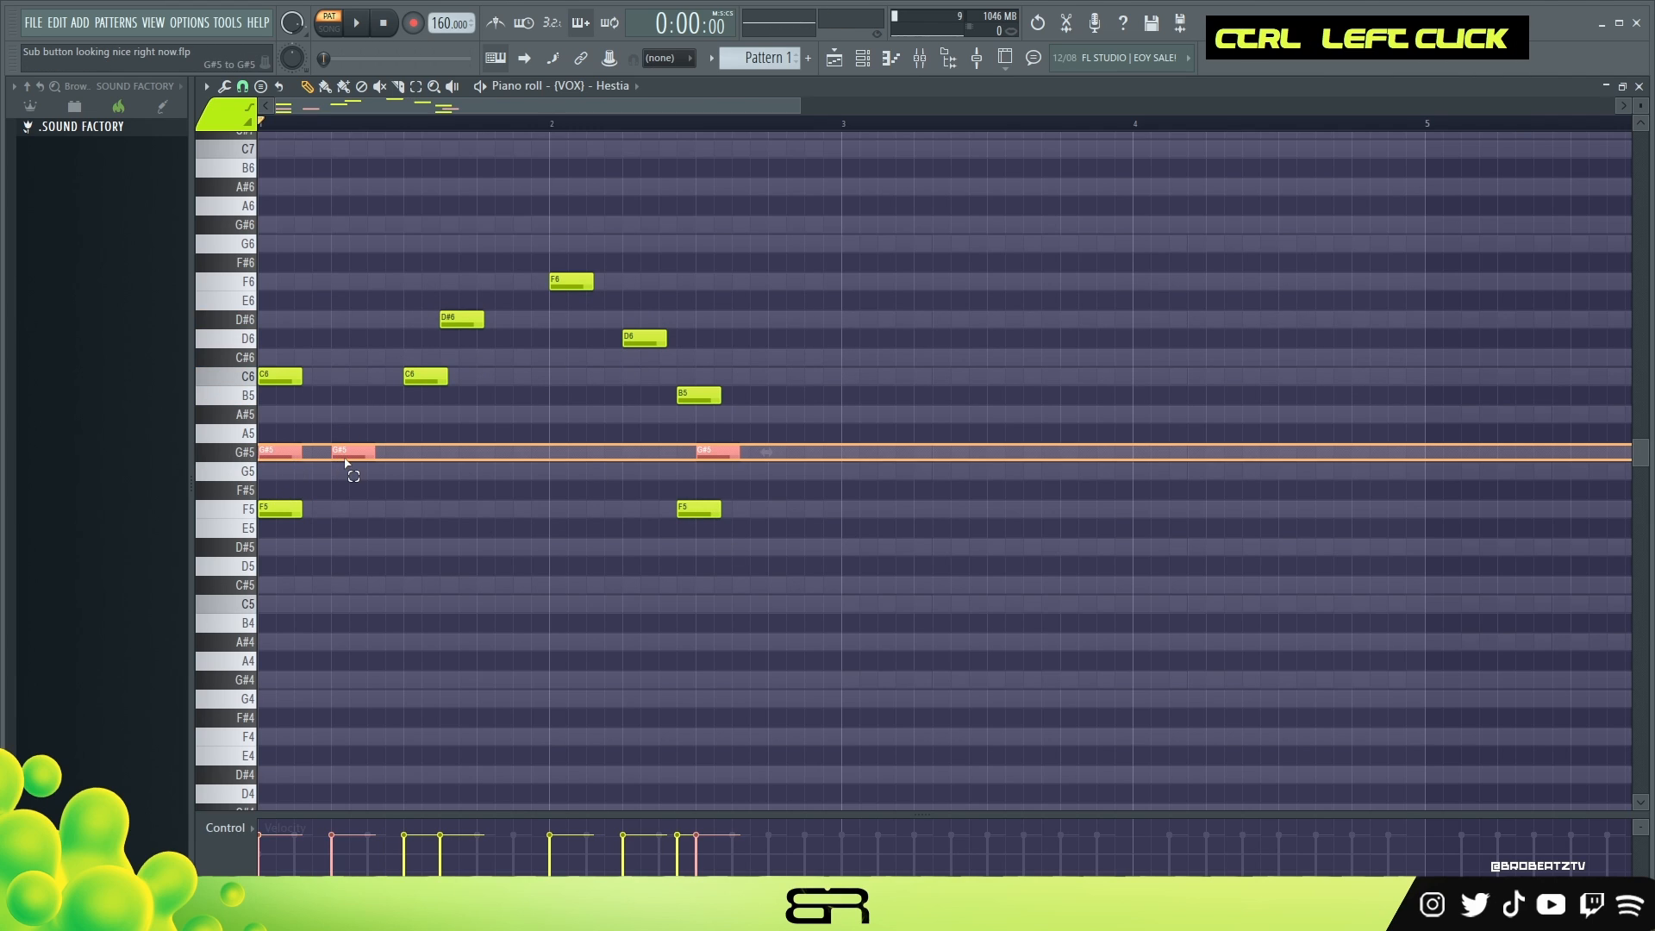
pyautogui.rightClick(592, 454)
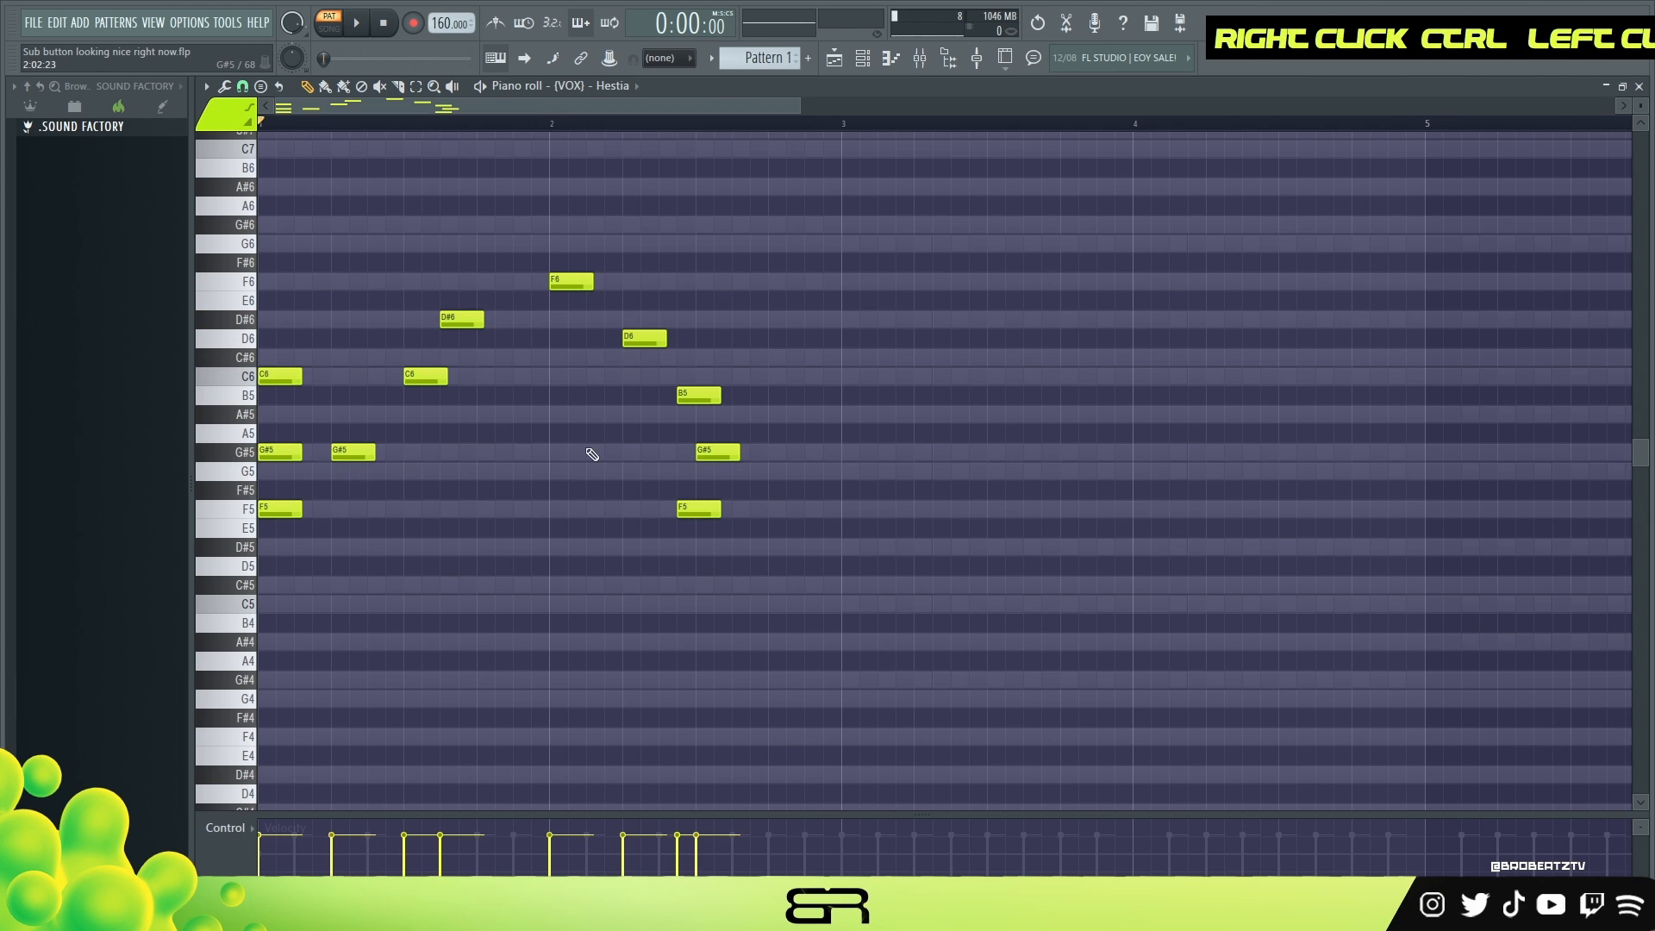
pyautogui.rightClick(643, 337)
pyautogui.rightClick(698, 395)
pyautogui.rightClick(719, 454)
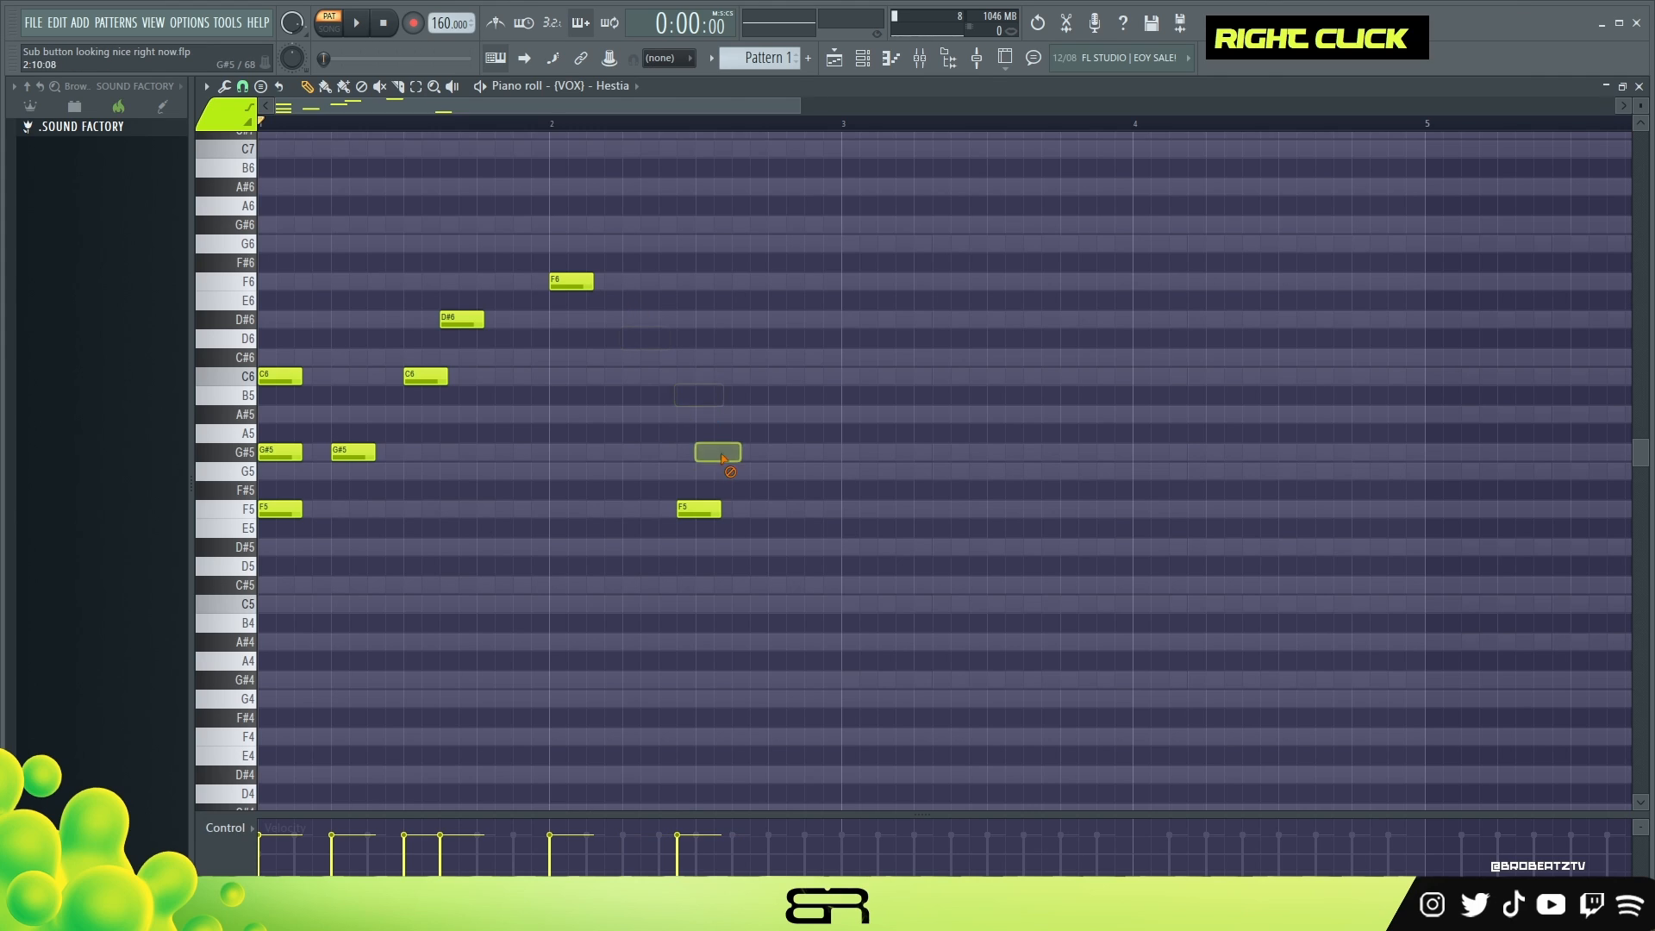
pyautogui.rightClick(454, 316)
pyautogui.rightClick(425, 377)
pyautogui.rightClick(353, 451)
pyautogui.press('ctrl')
pyautogui.moveTo(525, 234); pyautogui.dragTo(939, 574)
pyautogui.rightClick(720, 676)
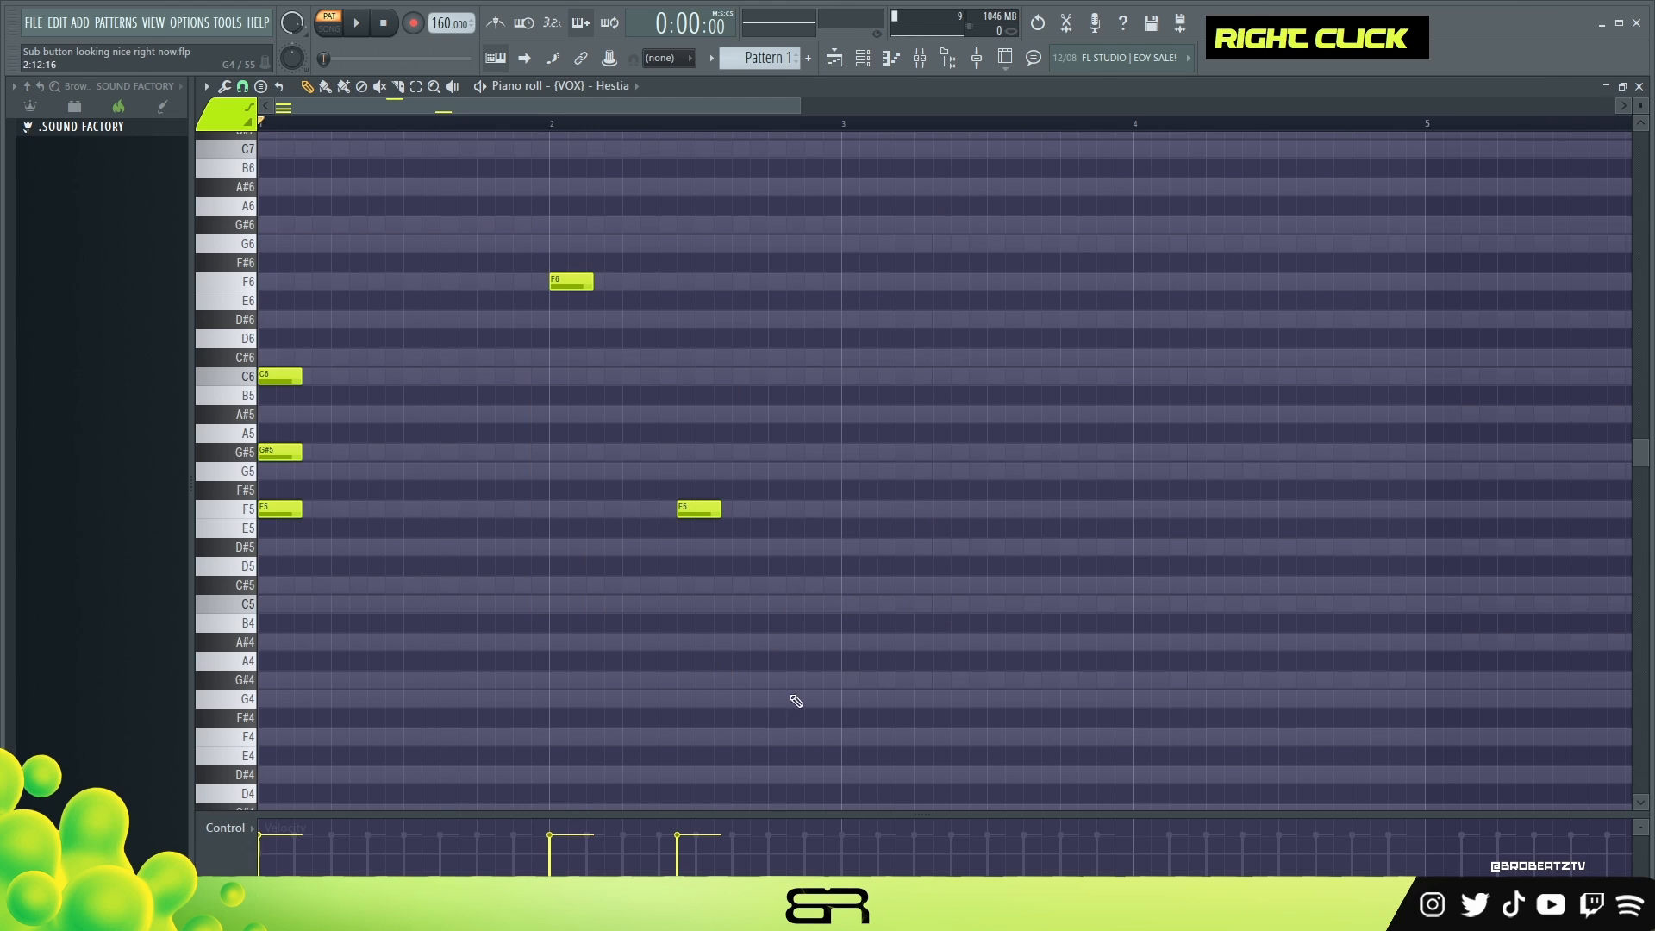
# Move the F6 and F5 notes in bar 2 half a bar later and delete that F5.
pyautogui.moveTo(553, 229); pyautogui.dragTo(700, 526)
pyautogui.moveTo(575, 284); pyautogui.dragTo(722, 298)
pyautogui.rightClick(742, 444)
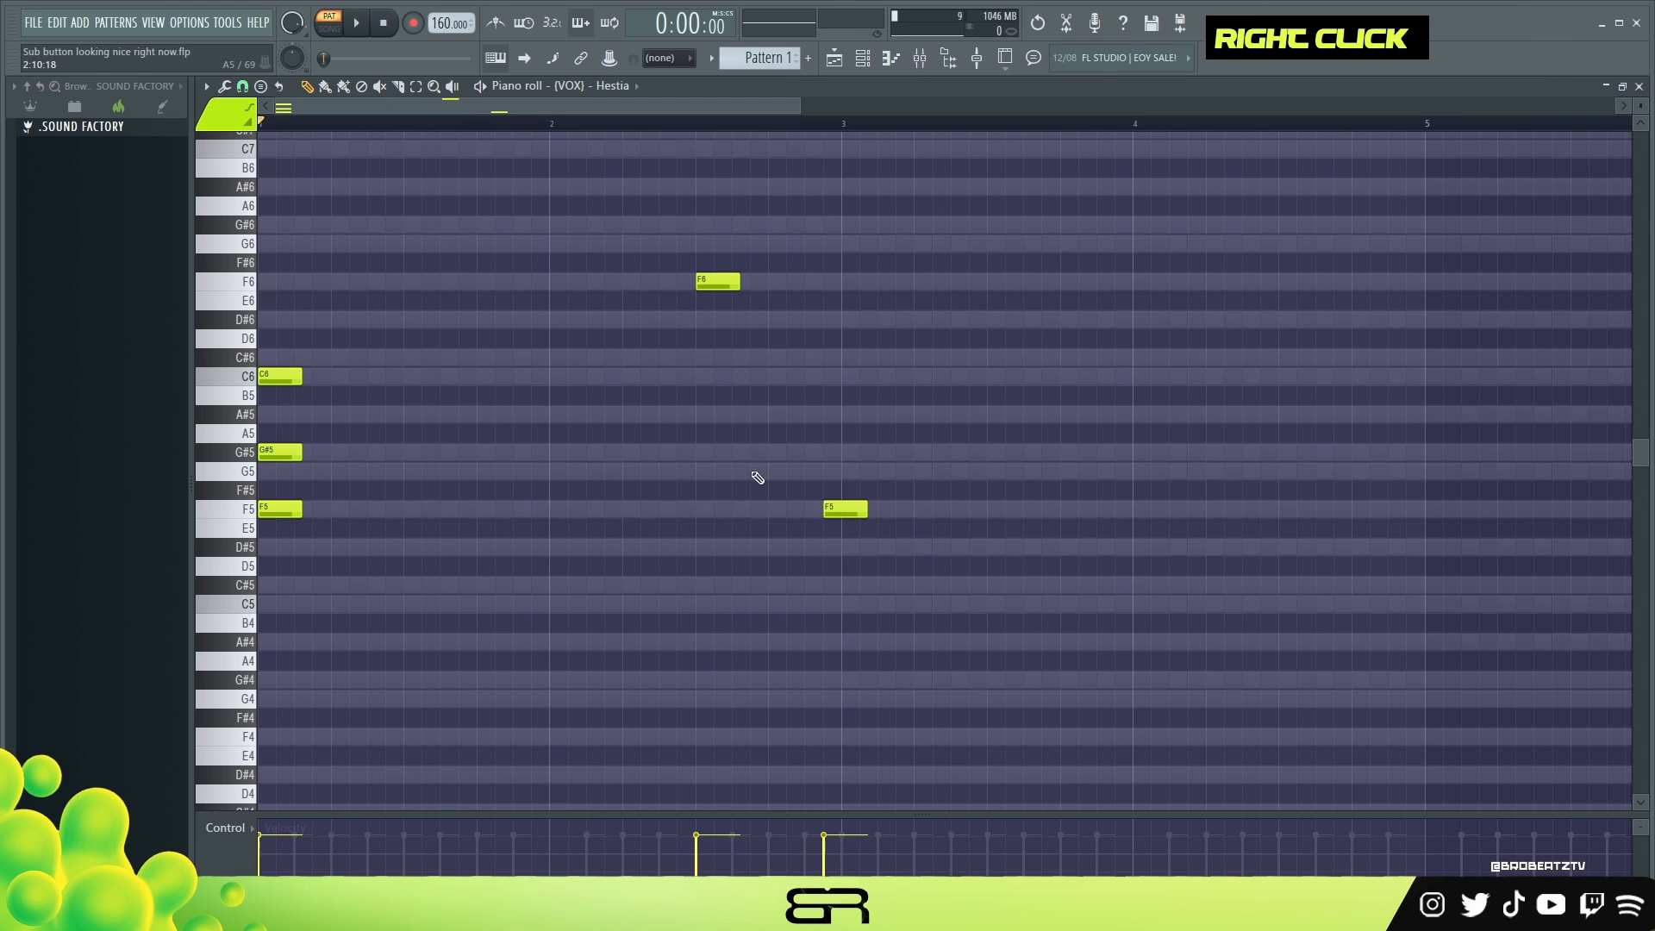
pyautogui.rightClick(847, 508)
# In bar 1, lengthen F5 to about eight and a half steps, and place C6 on beat 3 and a one-step G#5 on beat 4.
pyautogui.moveTo(303, 509); pyautogui.dragTo(418, 515)
pyautogui.moveTo(284, 453); pyautogui.dragTo(465, 453)
pyautogui.moveTo(280, 377); pyautogui.dragTo(509, 376)
pyautogui.moveTo(463, 453)
pyautogui.mouseDown()
pyautogui.moveTo(502, 451)
pyautogui.moveTo(476, 450)
pyautogui.moveTo(491, 461)
pyautogui.mouseUp()
pyautogui.rightClick(490, 455)
pyautogui.click(493, 454)
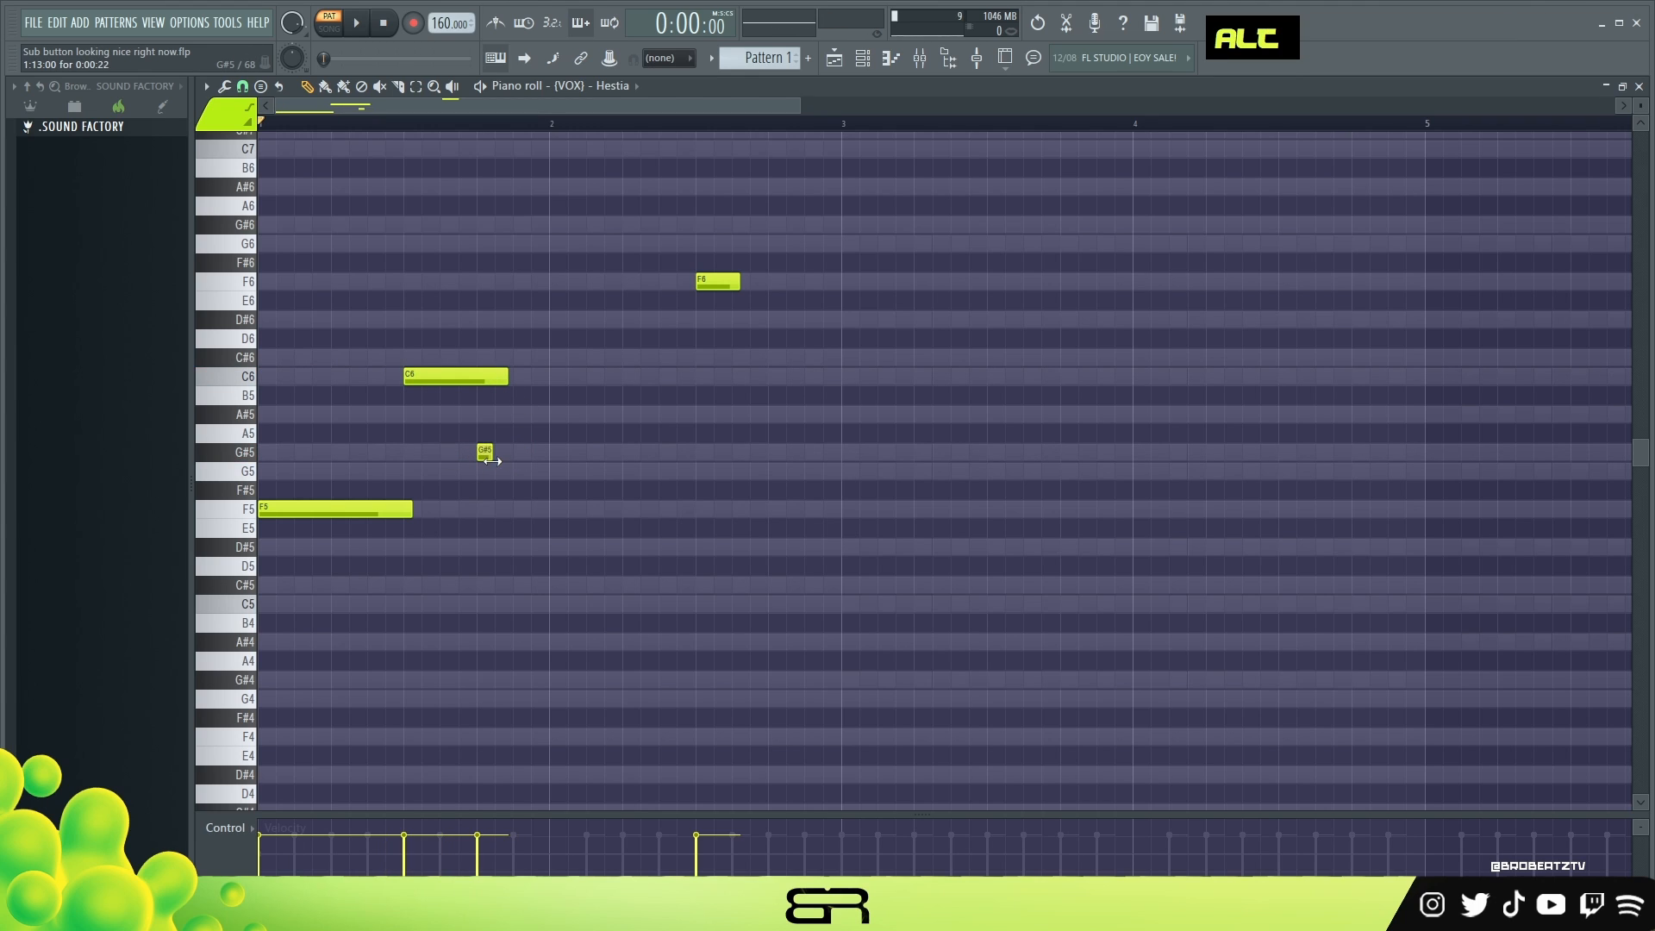
# Shorten the beat 3 C6 to about three and a half steps, add a short C6 two steps after G#5, and play the phrase.
pyautogui.keyDown('alt'); pyautogui.click(509, 383); pyautogui.keyUp('alt')
pyautogui.rightClick(507, 383)
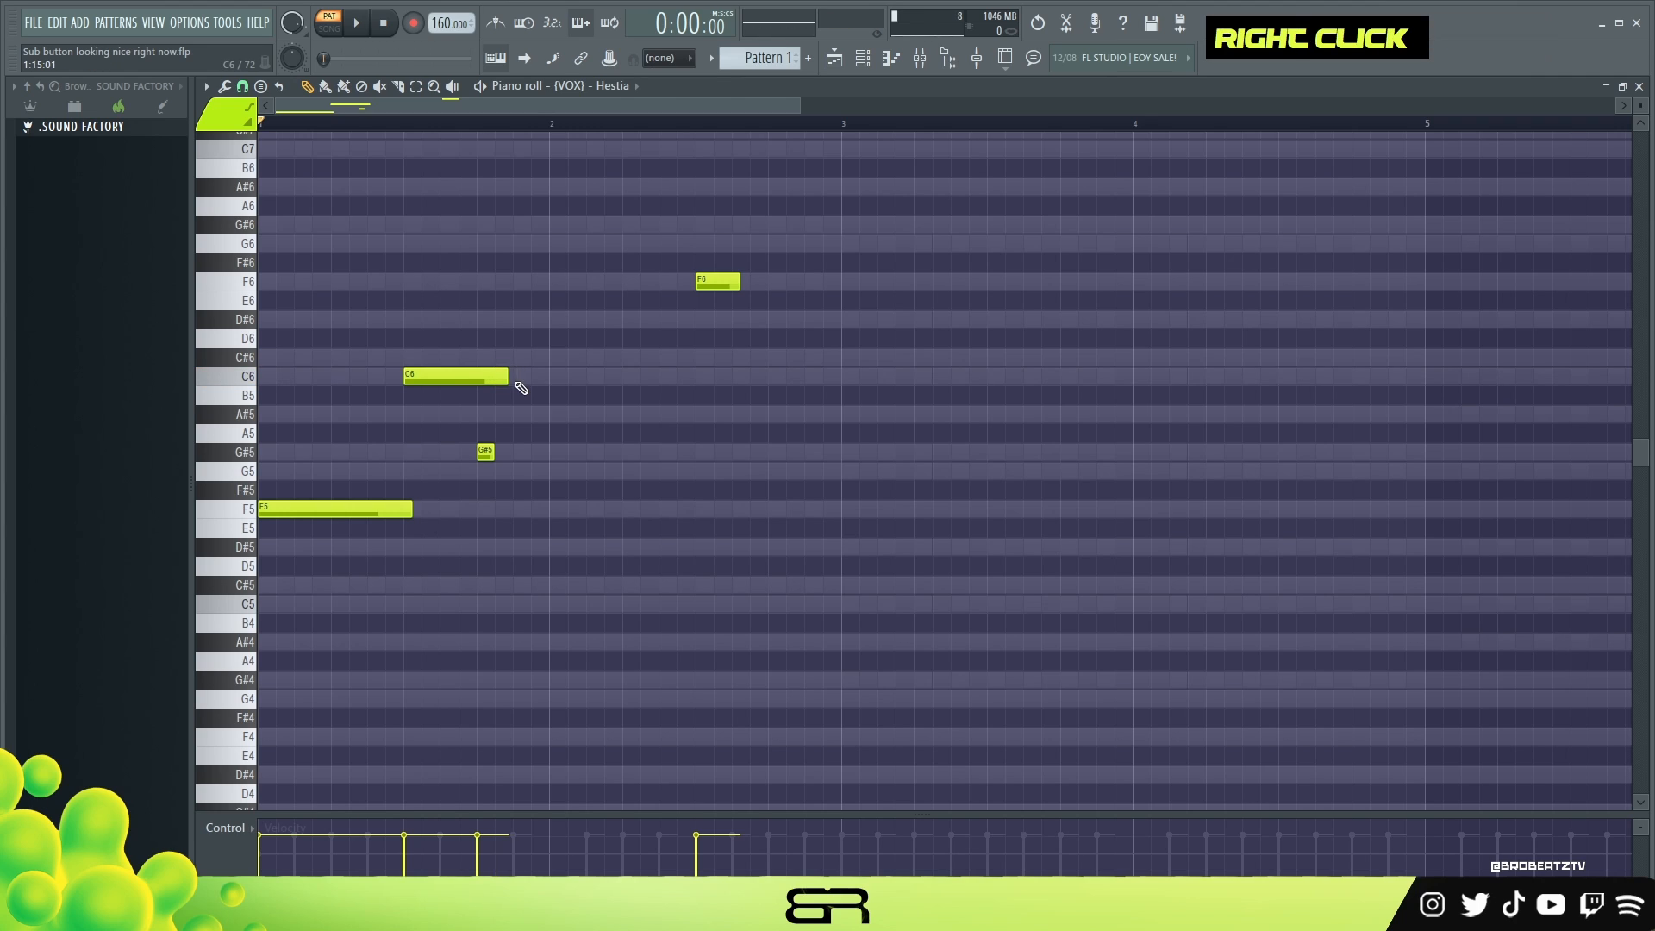
pyautogui.moveTo(501, 379); pyautogui.dragTo(482, 387)
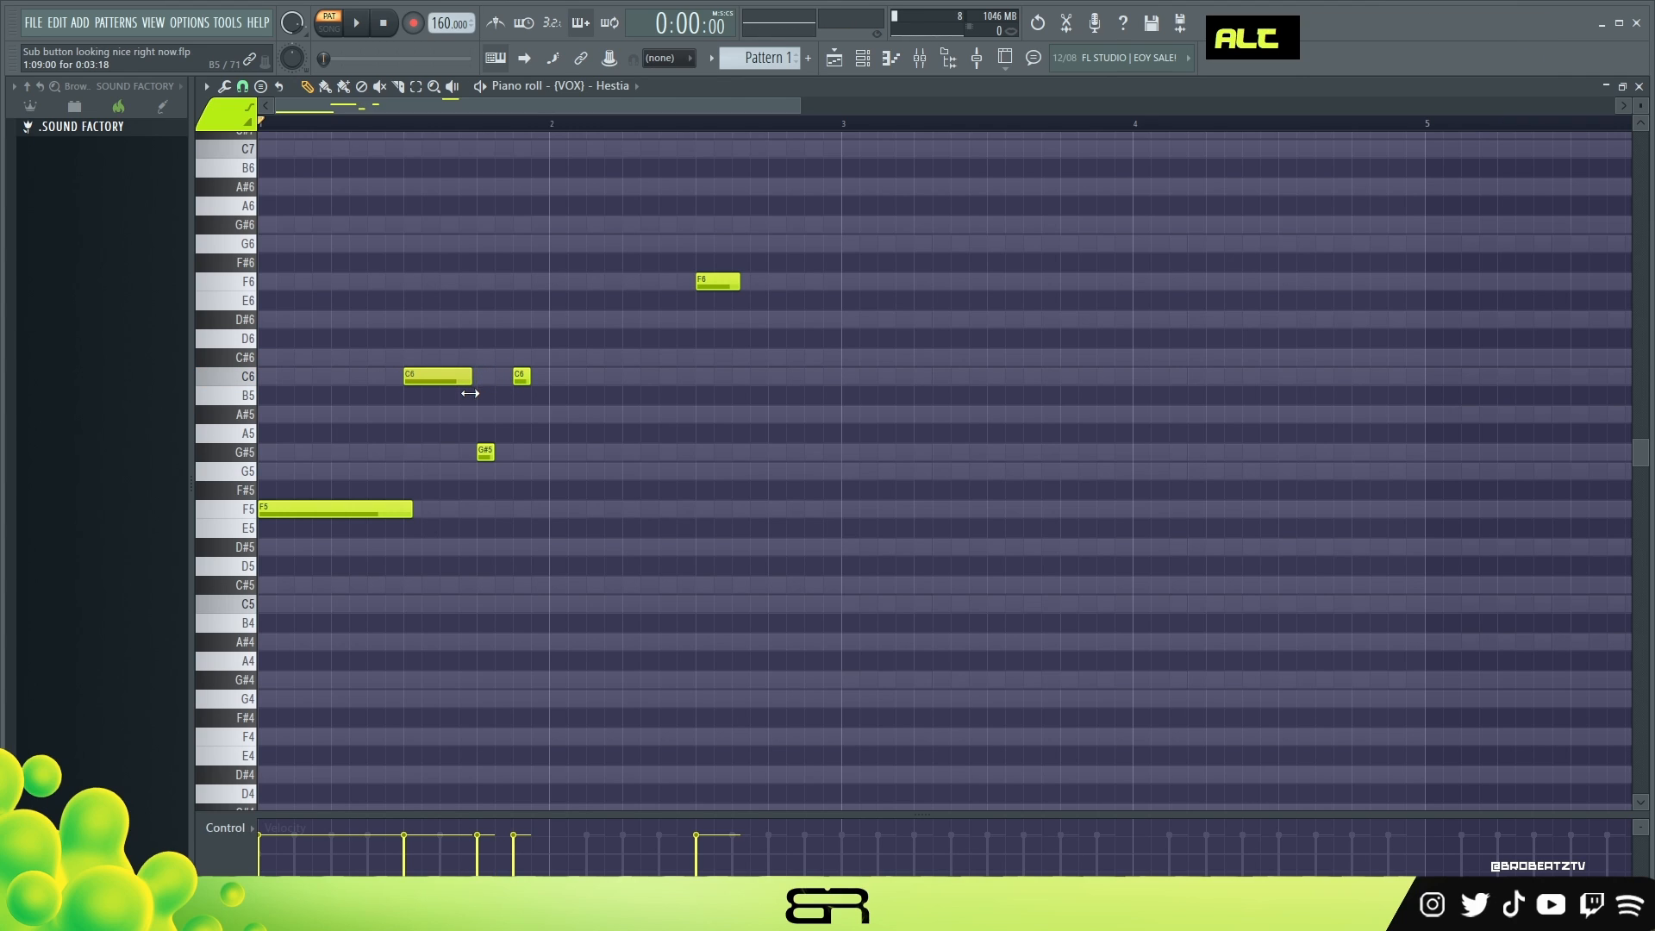
pyautogui.press('space')
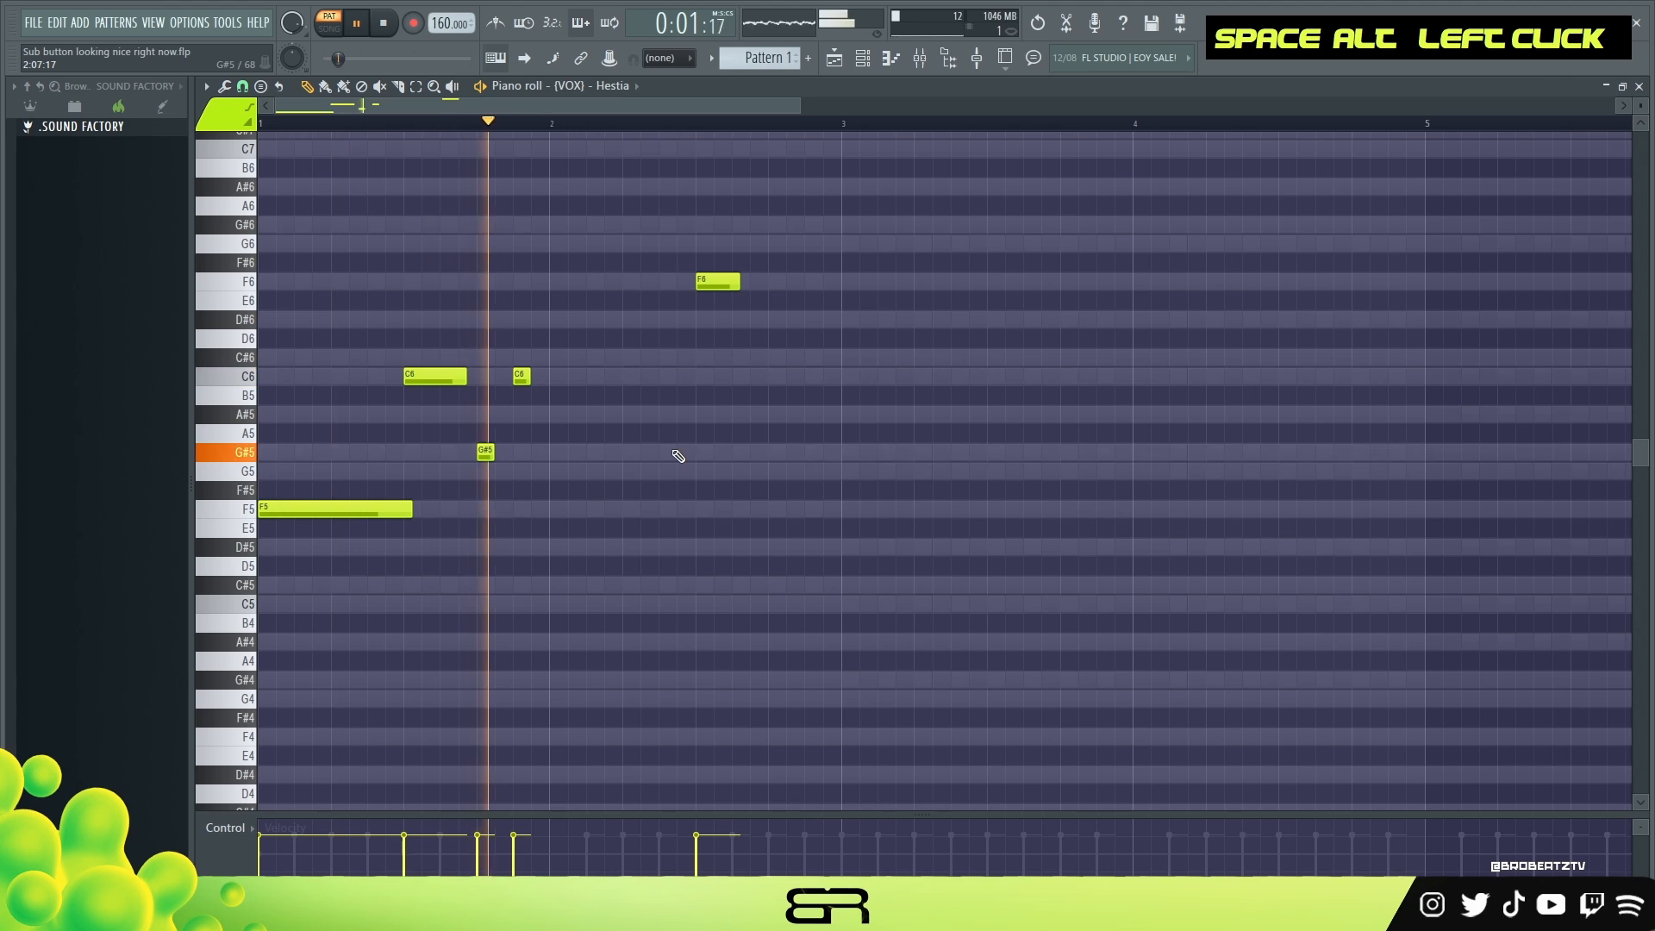
pyautogui.press('space')
pyautogui.press('space')
pyautogui.press('space')
# Shorten the F6 in bar 2 and add a second F6 followed by three D#6 notes up to the end of the bar.
pyautogui.moveTo(739, 283); pyautogui.dragTo(776, 337)
pyautogui.click(737, 282)
pyautogui.keyDown('ctrl'); pyautogui.click(747, 282); pyautogui.keyUp('ctrl')
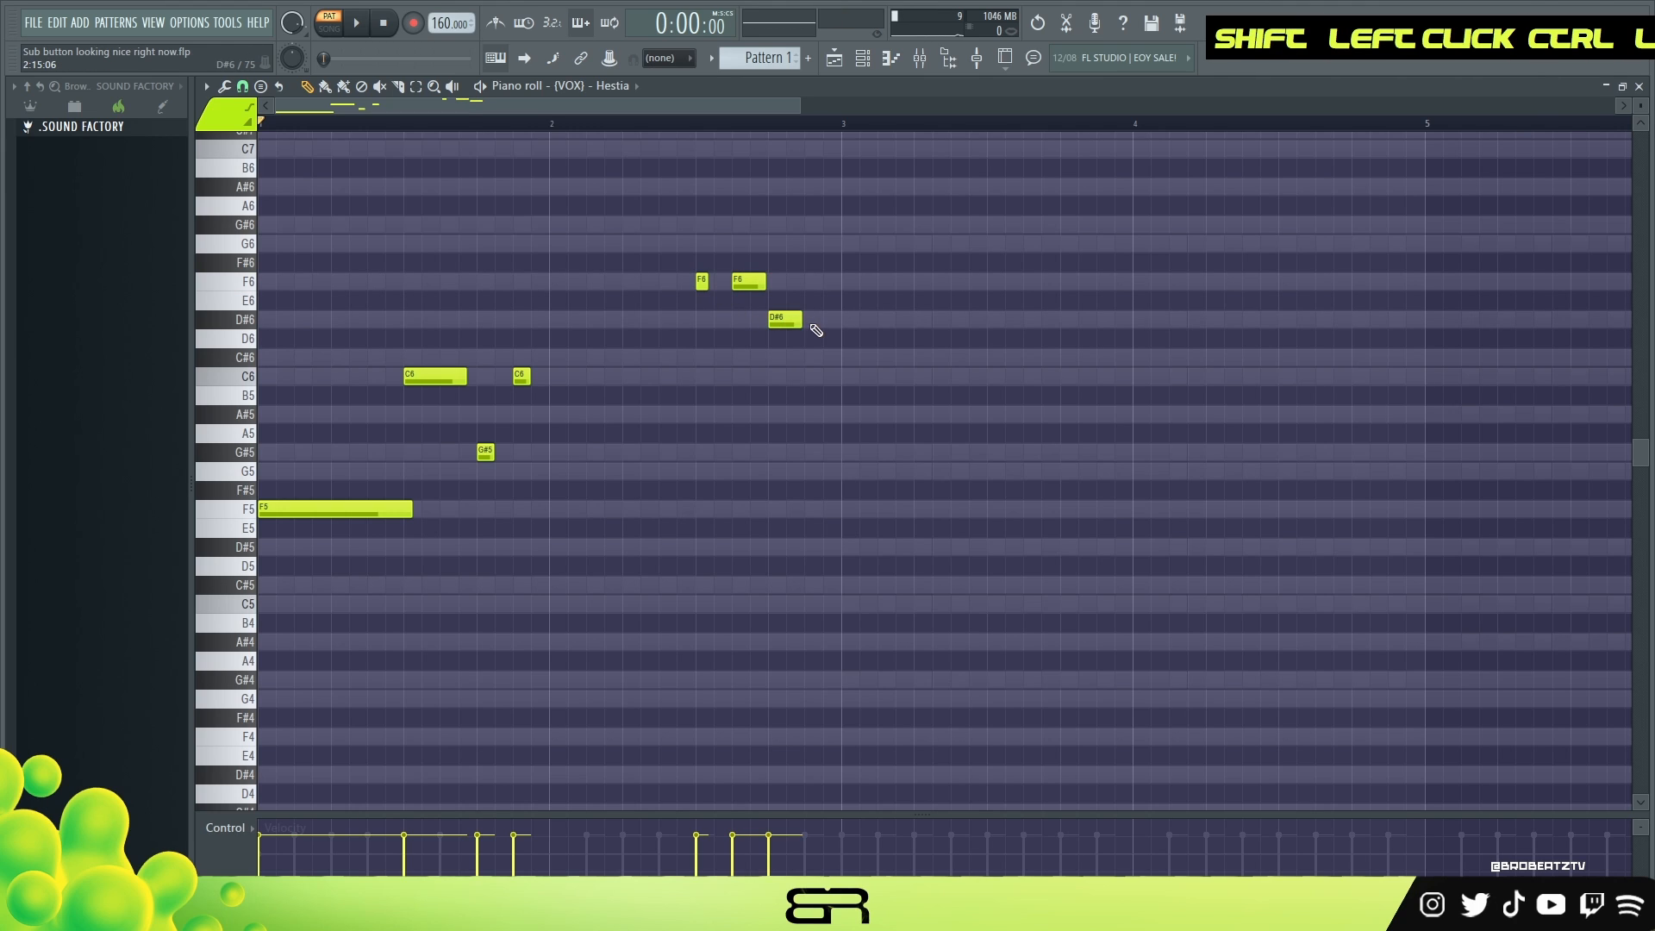
pyautogui.click(829, 319)
pyautogui.press('space')
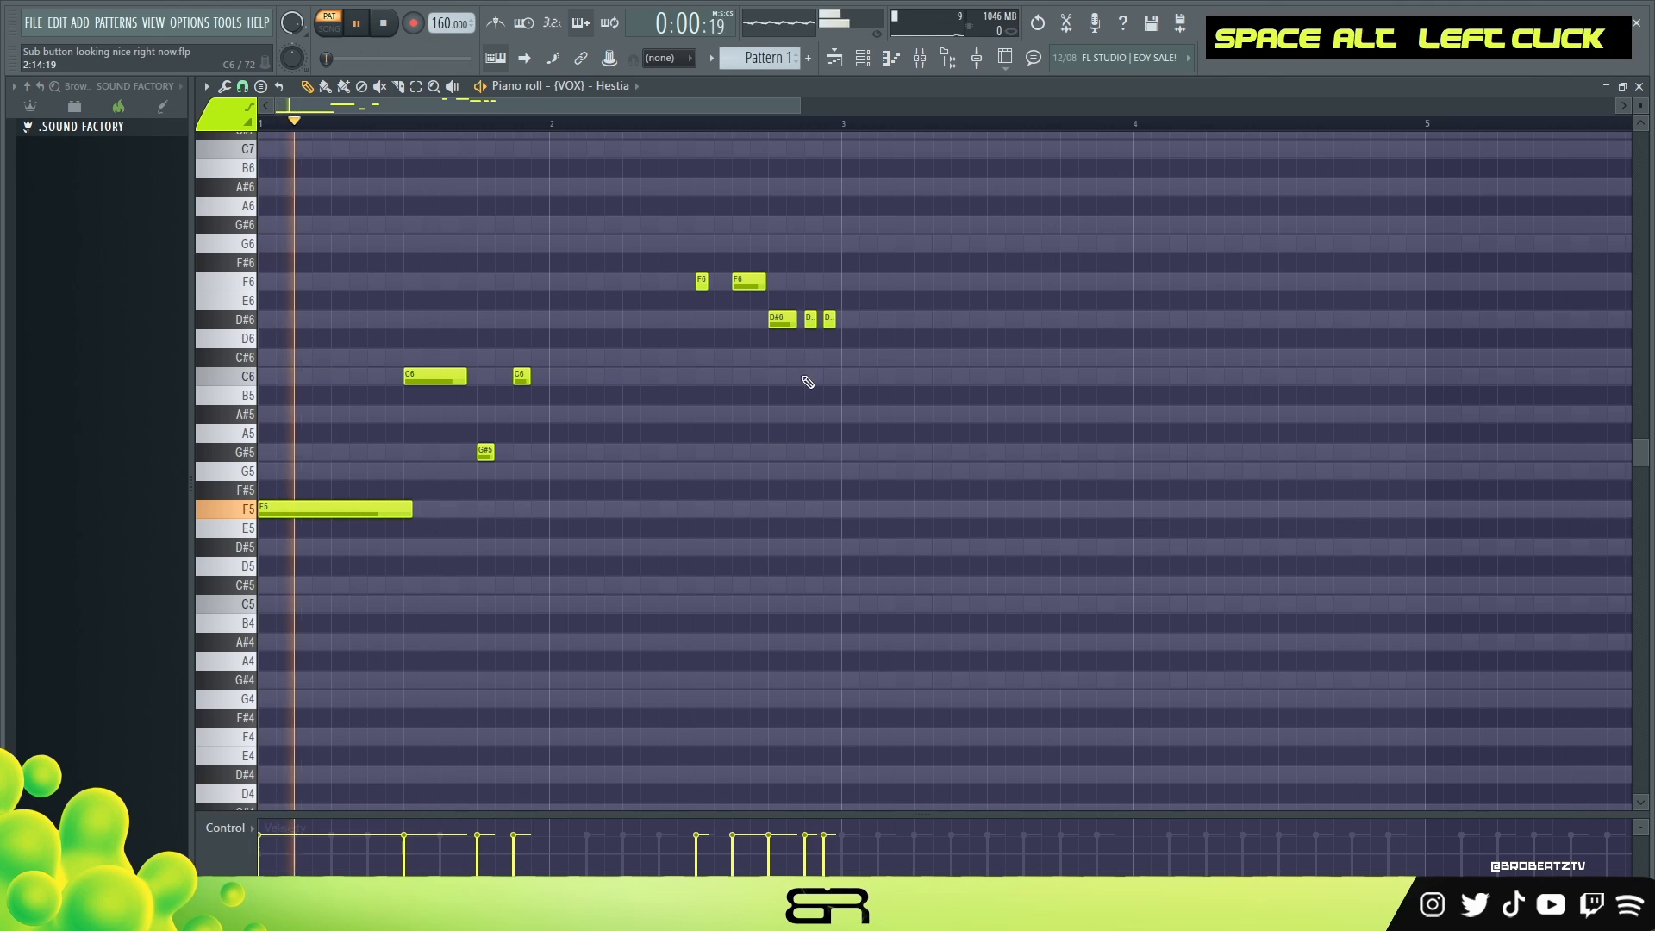
# Shorten the last two D#6 notes of bar 2 slightly and play the melody back.
pyautogui.moveTo(845, 326); pyautogui.dragTo(802, 312)
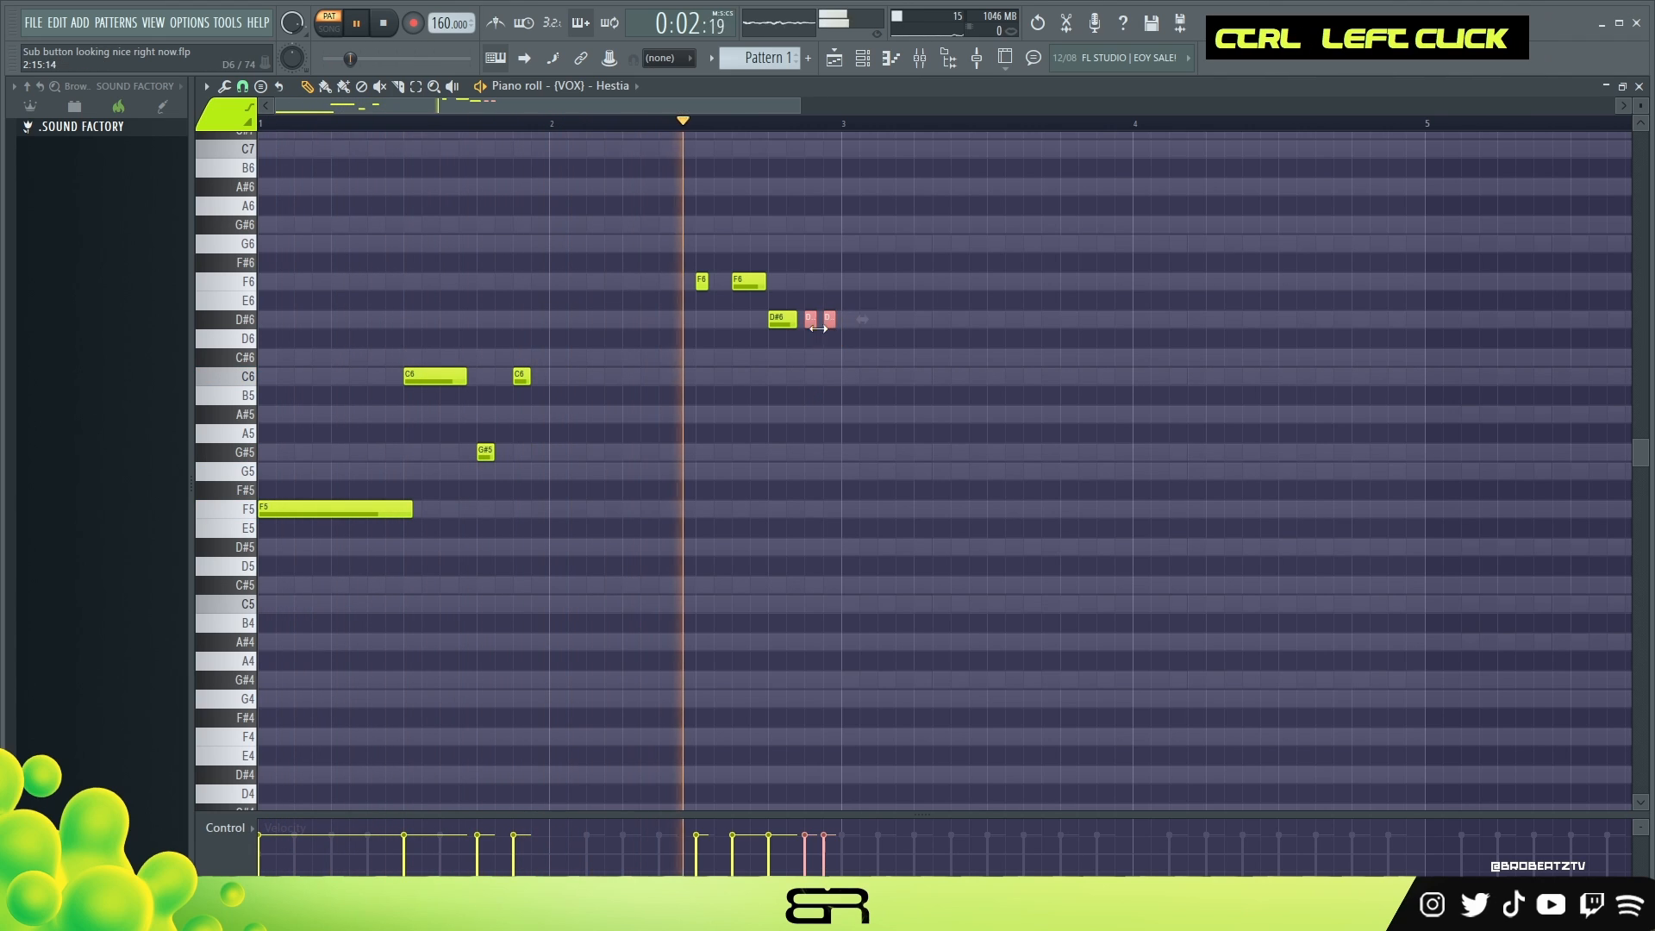
pyautogui.press('space')
pyautogui.press('space')
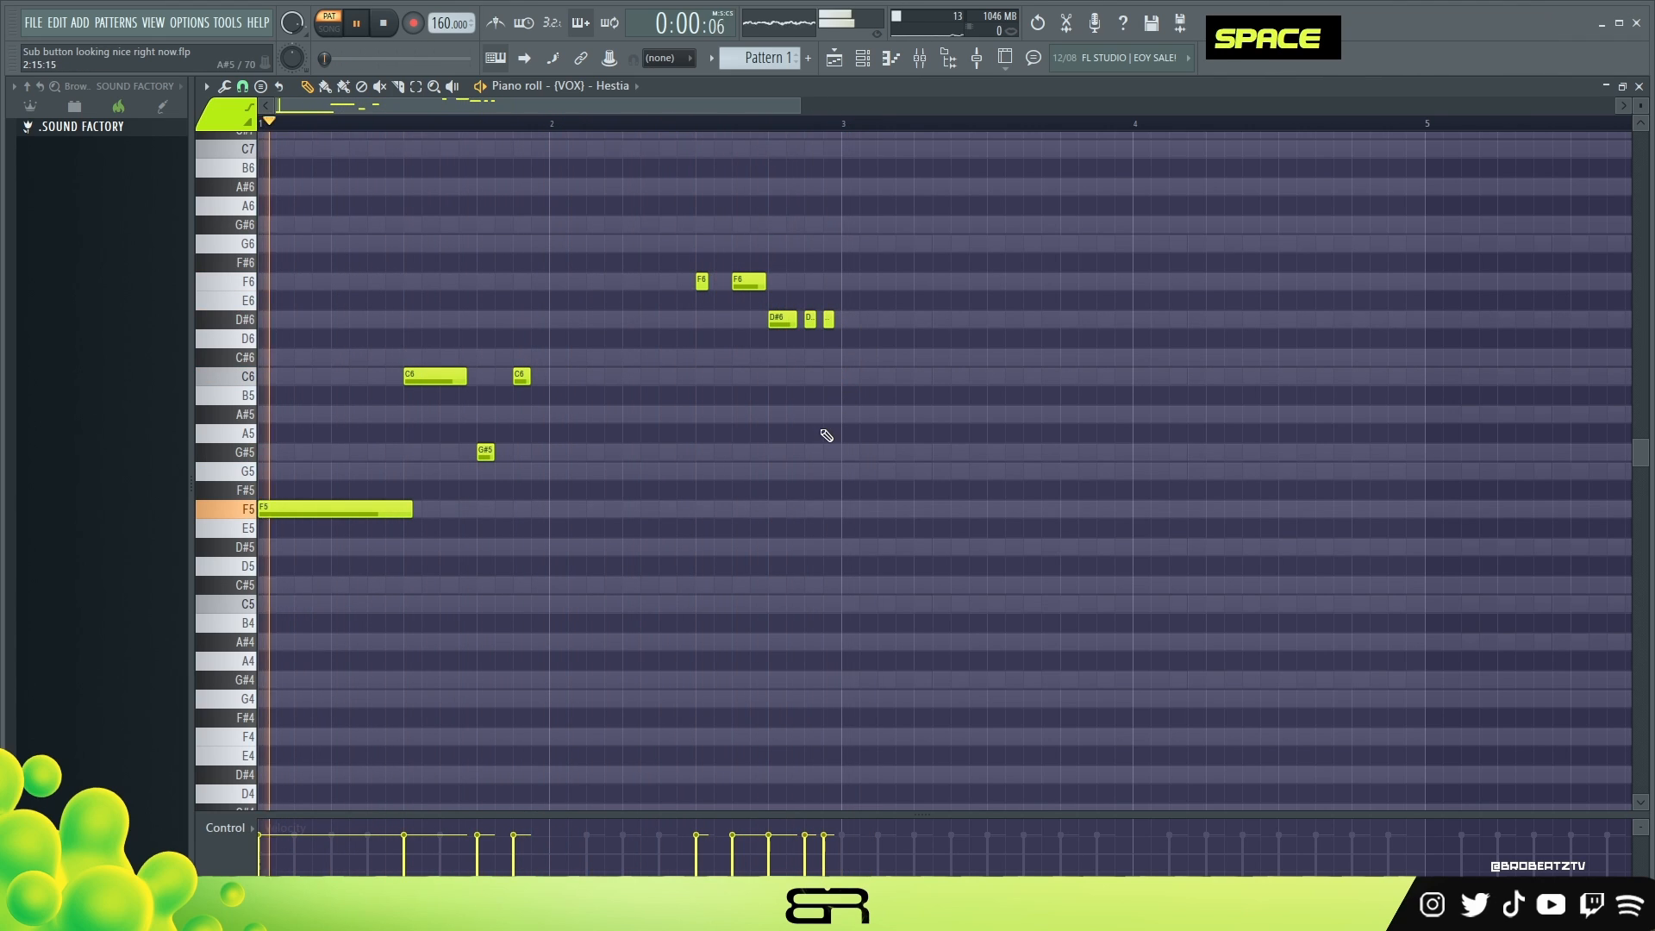
pyautogui.press('space')
# Copy G#5 to the start of bar 3, follow it with two short G#5 notes, and play the result.
pyautogui.keyDown('ctrl'); pyautogui.click(485, 452); pyautogui.keyUp('ctrl')
pyautogui.keyDown('shift'); pyautogui.moveTo(489, 451); pyautogui.dragTo(849, 452); pyautogui.keyUp('shift')
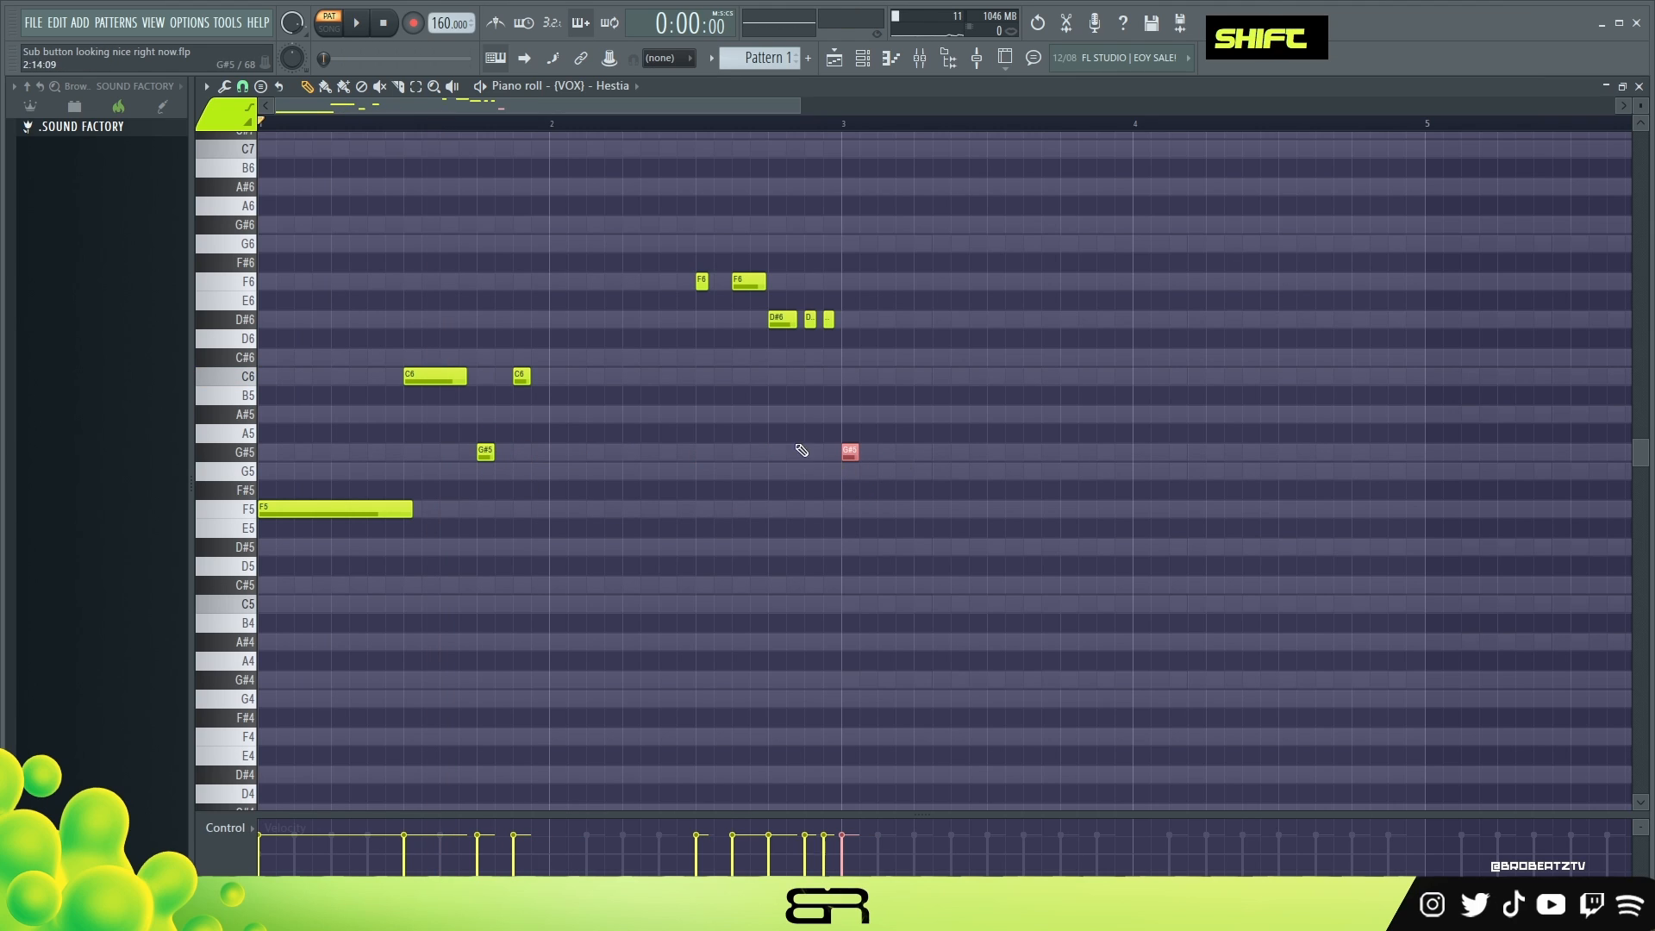
pyautogui.doubleClick(953, 455)
pyautogui.keyDown('alt'); pyautogui.moveTo(858, 452); pyautogui.dragTo(962, 452); pyautogui.keyUp('alt')
pyautogui.press('space')
pyautogui.rightClick(938, 507)
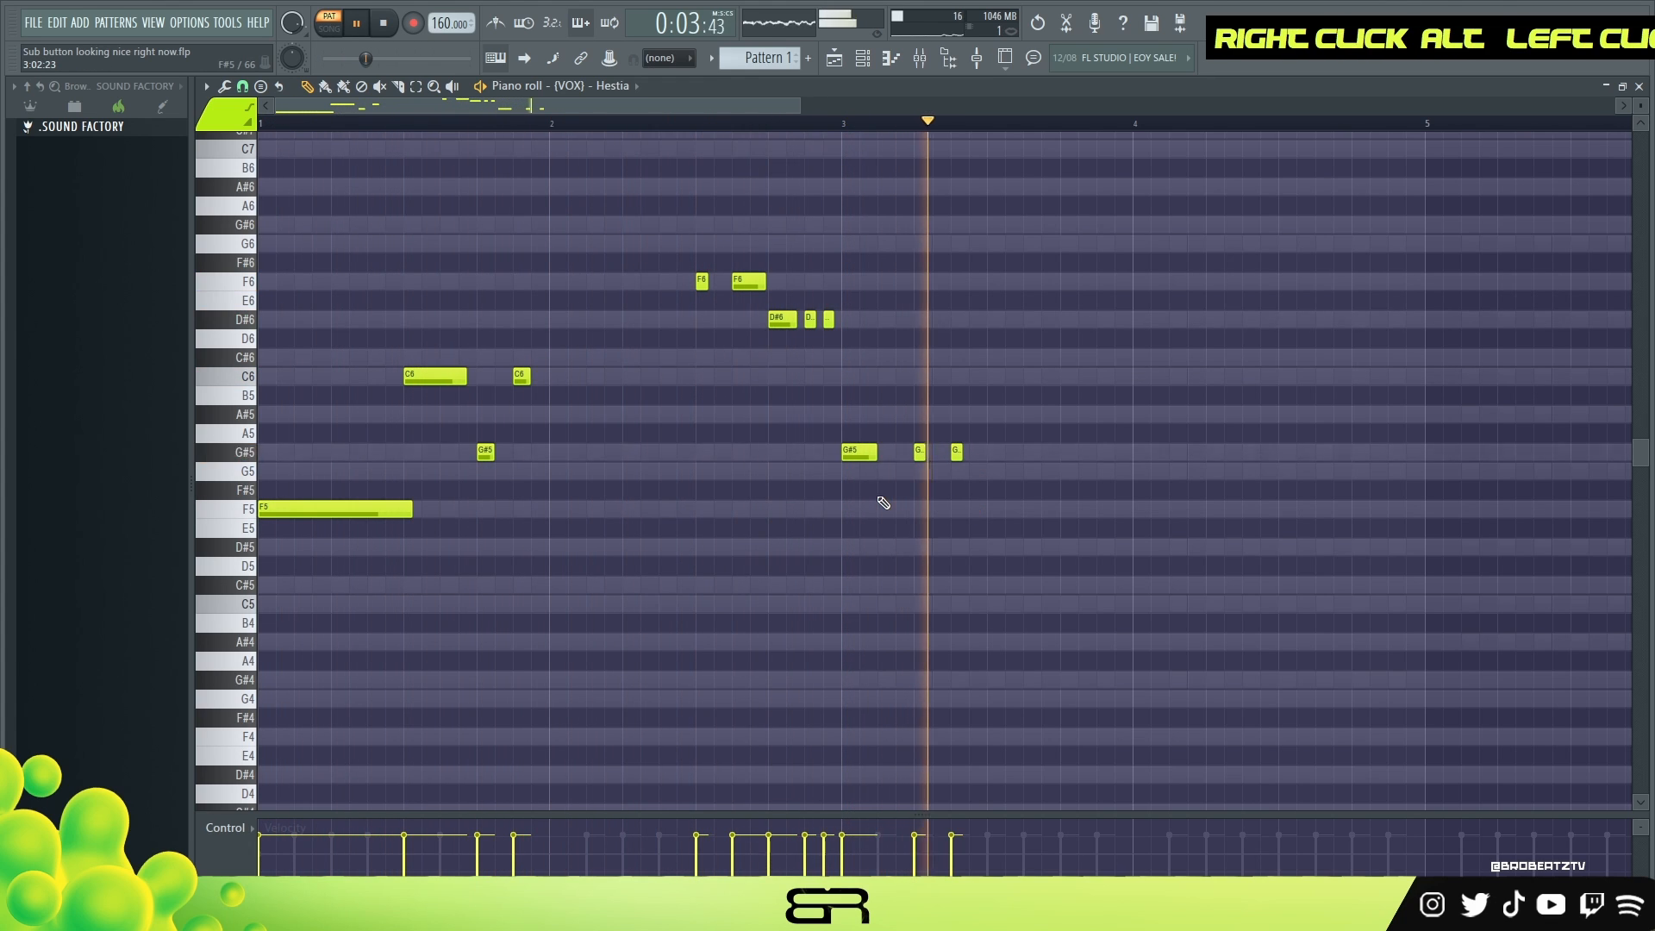
pyautogui.press('space')
# Add a short A#5 on beat 3 of bar 3 and a longer G#5 two steps after it, and play the melody.
pyautogui.click(957, 452)
pyautogui.doubleClick(992, 414)
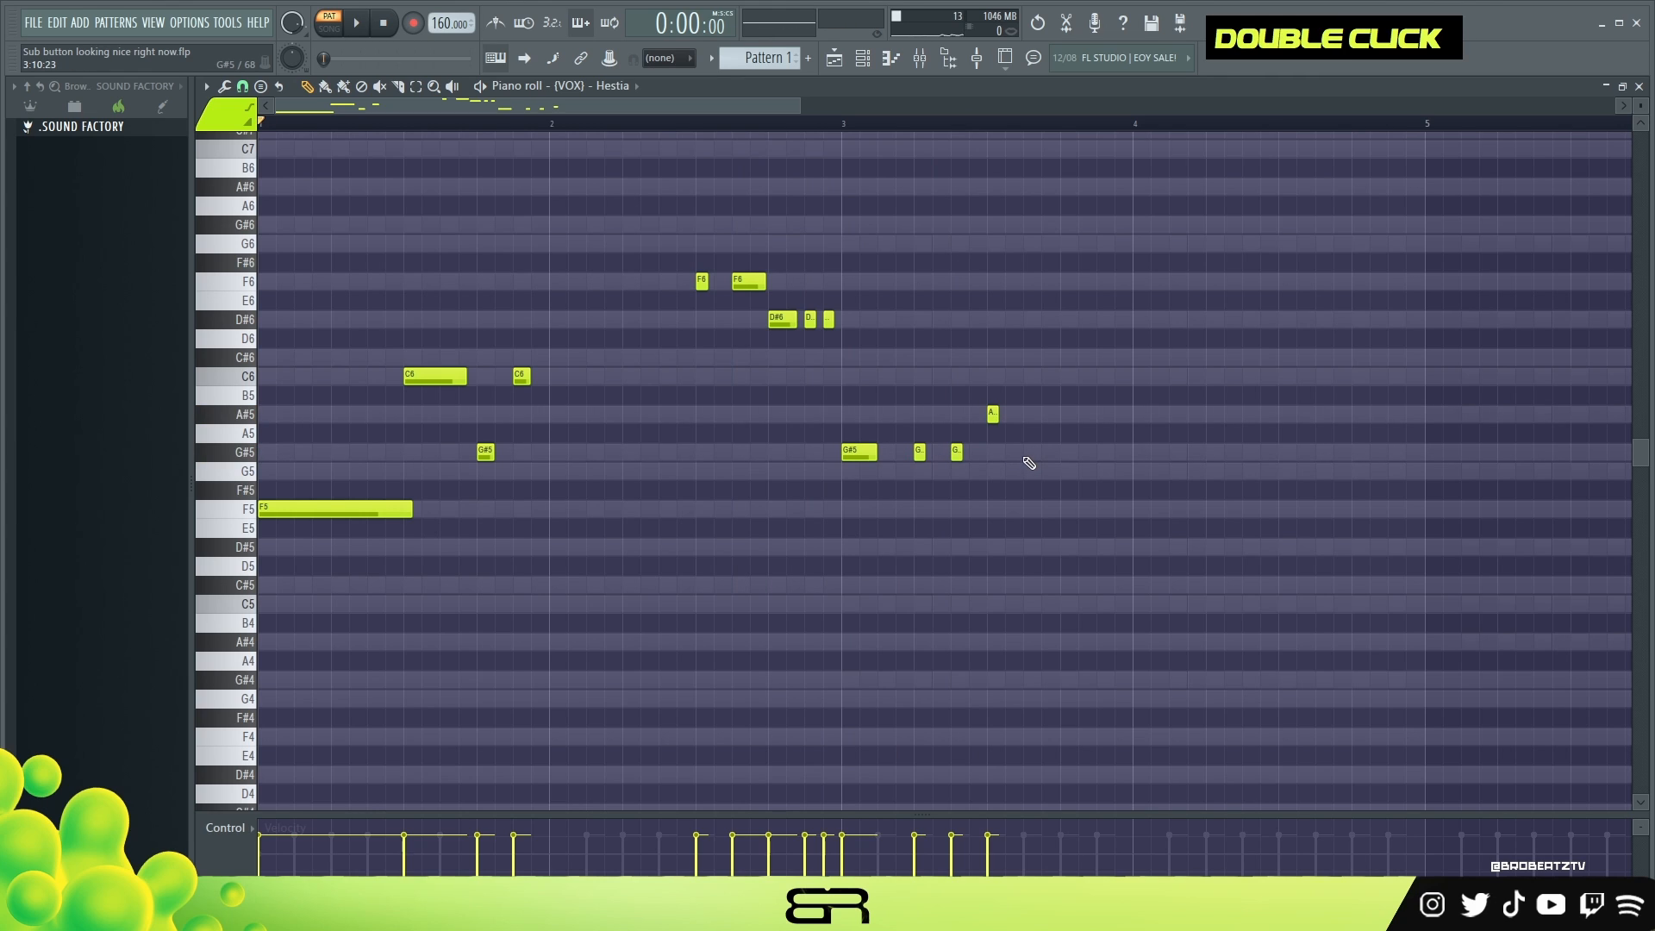
pyautogui.keyDown('ctrl'); pyautogui.click(955, 452); pyautogui.keyUp('ctrl')
pyautogui.keyDown('shift'); pyautogui.moveTo(955, 451); pyautogui.dragTo(1054, 472); pyautogui.keyUp('shift')
pyautogui.press('space')
pyautogui.rightClick(1045, 481)
pyautogui.press('space')
# Copy the three-note D#6 figure from the end of bar 2 to the last beat of bar 3.
pyautogui.keyDown('ctrl'); pyautogui.moveTo(757, 340); pyautogui.dragTo(1082, 327); pyautogui.keyUp('ctrl')
pyautogui.click(1071, 451)
pyautogui.rightClick(1133, 331)
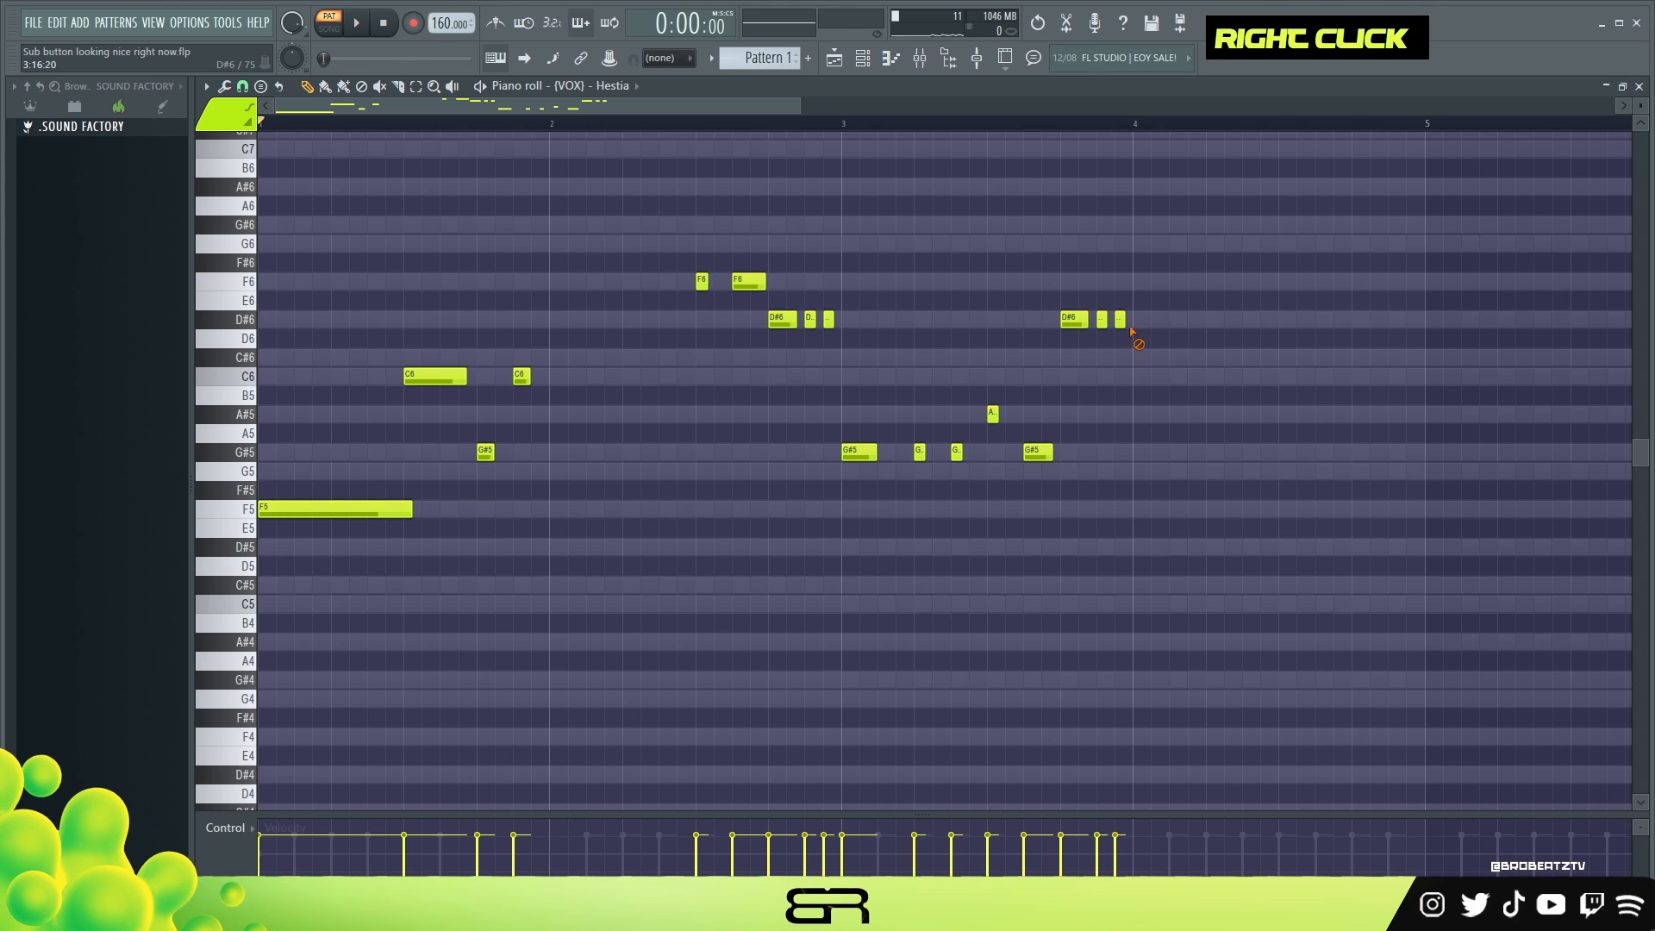
# Replace the last two D#6 notes of bar 3 with one two-step note, chop it into four slices, and shorten the slices.
pyautogui.doubleClick(1100, 321)
pyautogui.keyDown('ctrl'); pyautogui.click(1122, 320); pyautogui.keyUp('ctrl')
pyautogui.keyDown('alt'); pyautogui.moveTo(1122, 320); pyautogui.dragTo(1127, 321); pyautogui.keyUp('alt')
pyautogui.hotkey('ctrl', 'q')
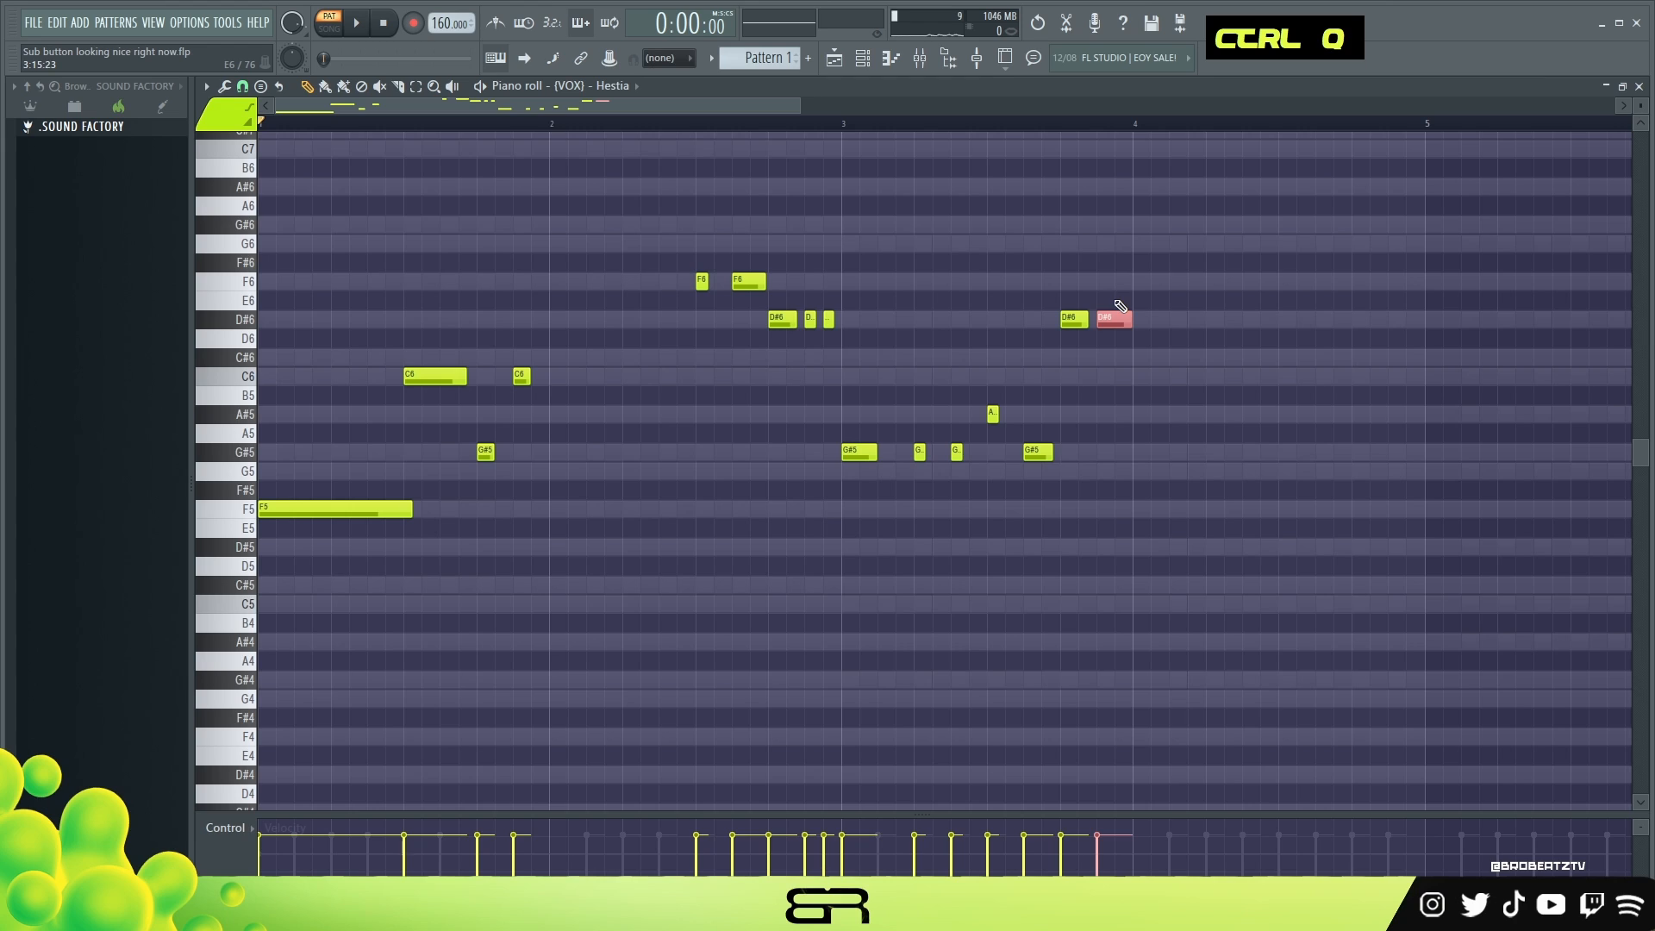
pyautogui.hotkey('alt', 'u')
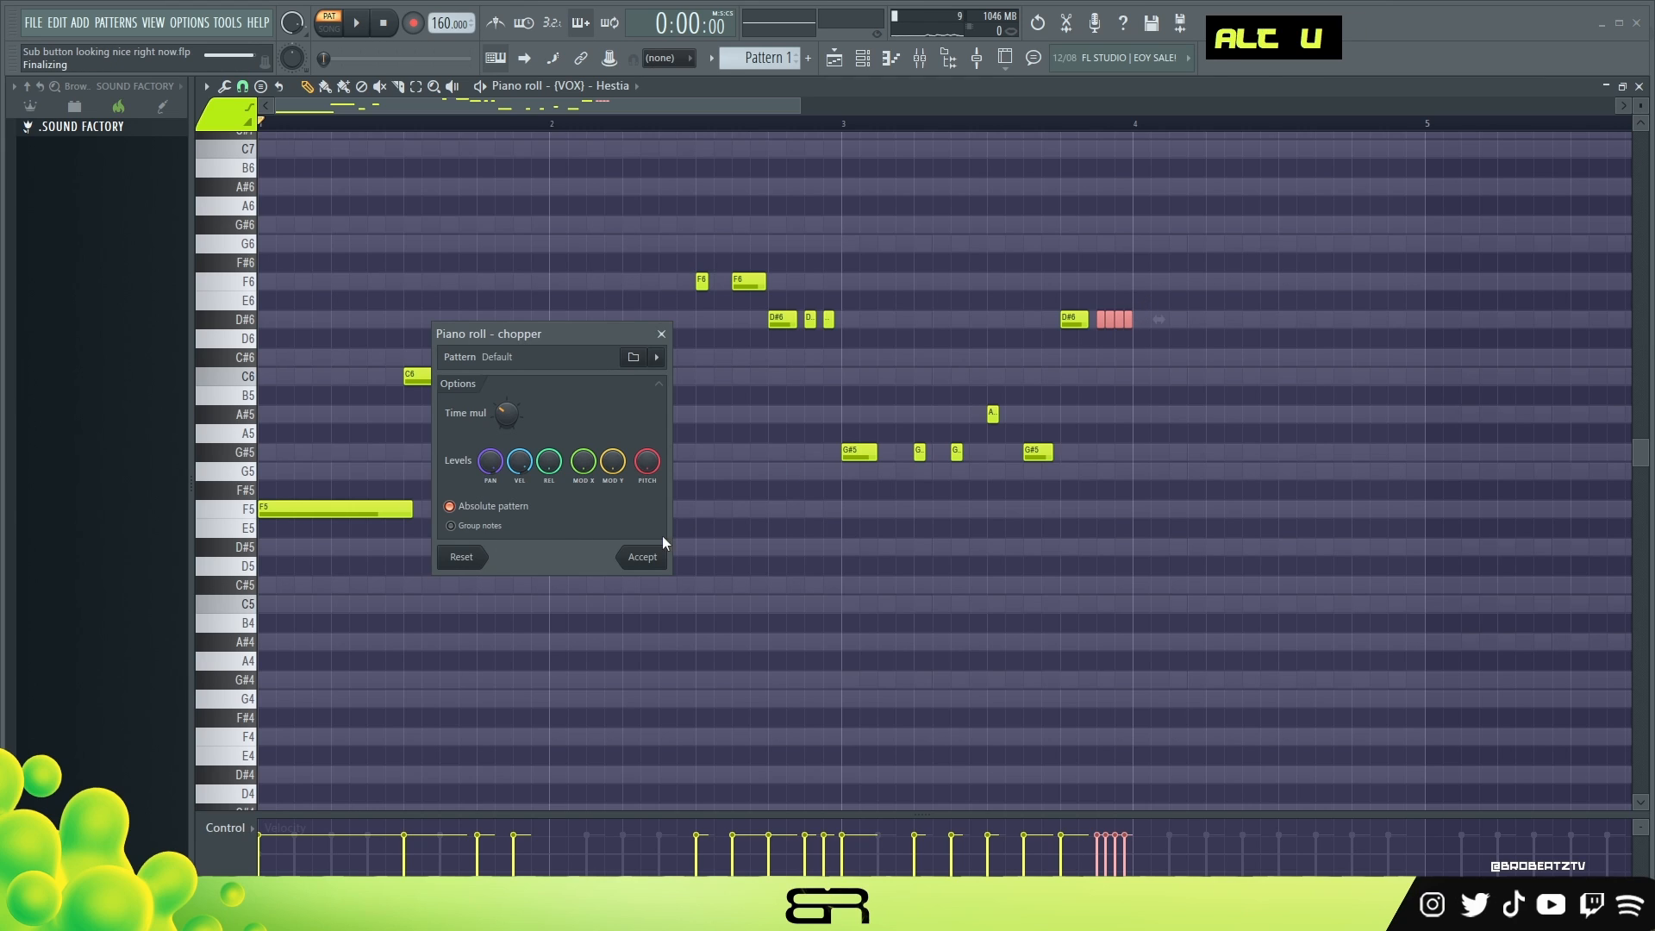
pyautogui.click(648, 558)
pyautogui.moveTo(1131, 322); pyautogui.dragTo(1129, 323)
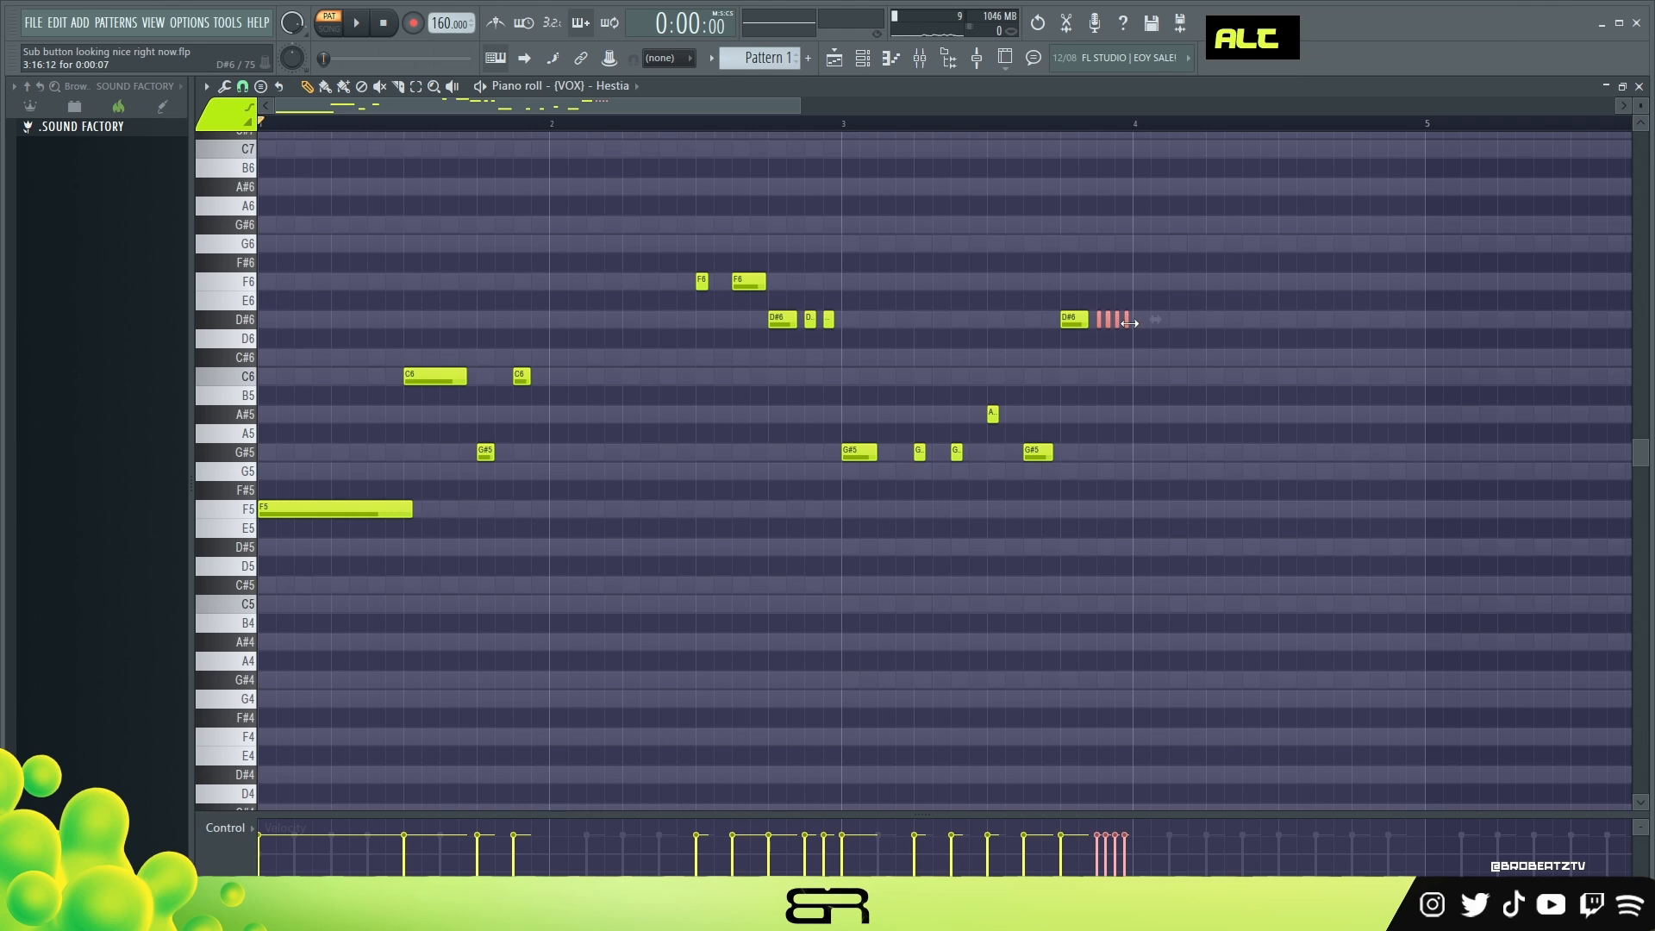
# Lower the velocity of all melody notes slightly and play the melody back.
pyautogui.hotkey('ctrl', 'a')
pyautogui.scroll(-3, 1146, 392)
pyautogui.rightClick(1147, 392)
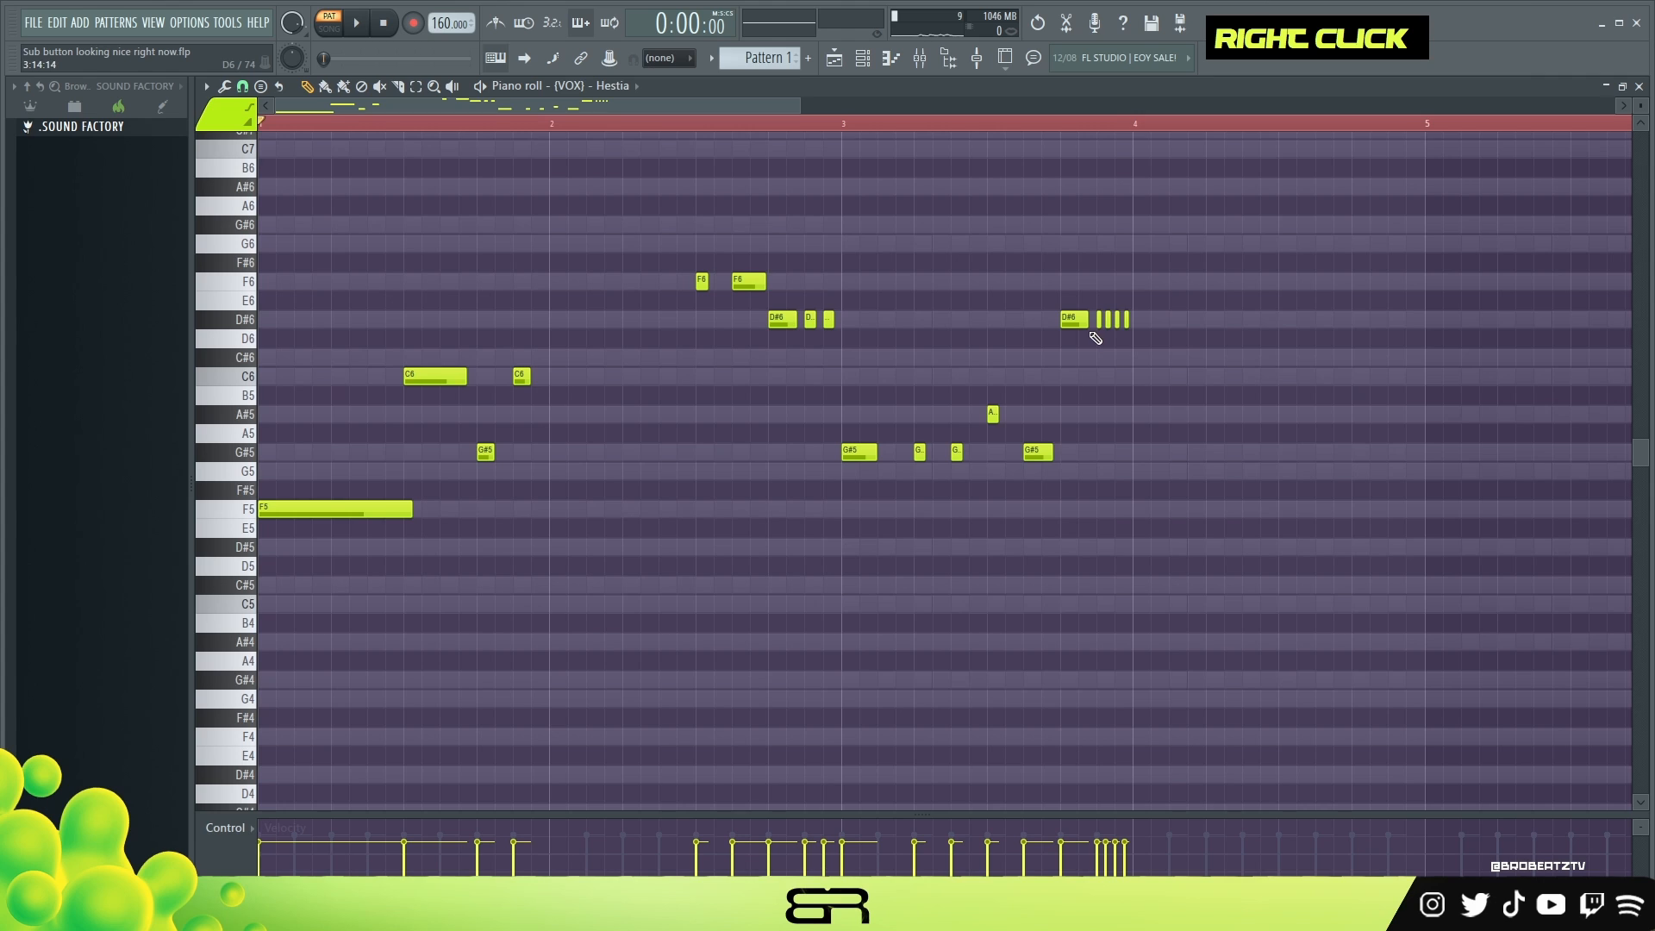
pyautogui.press('space')
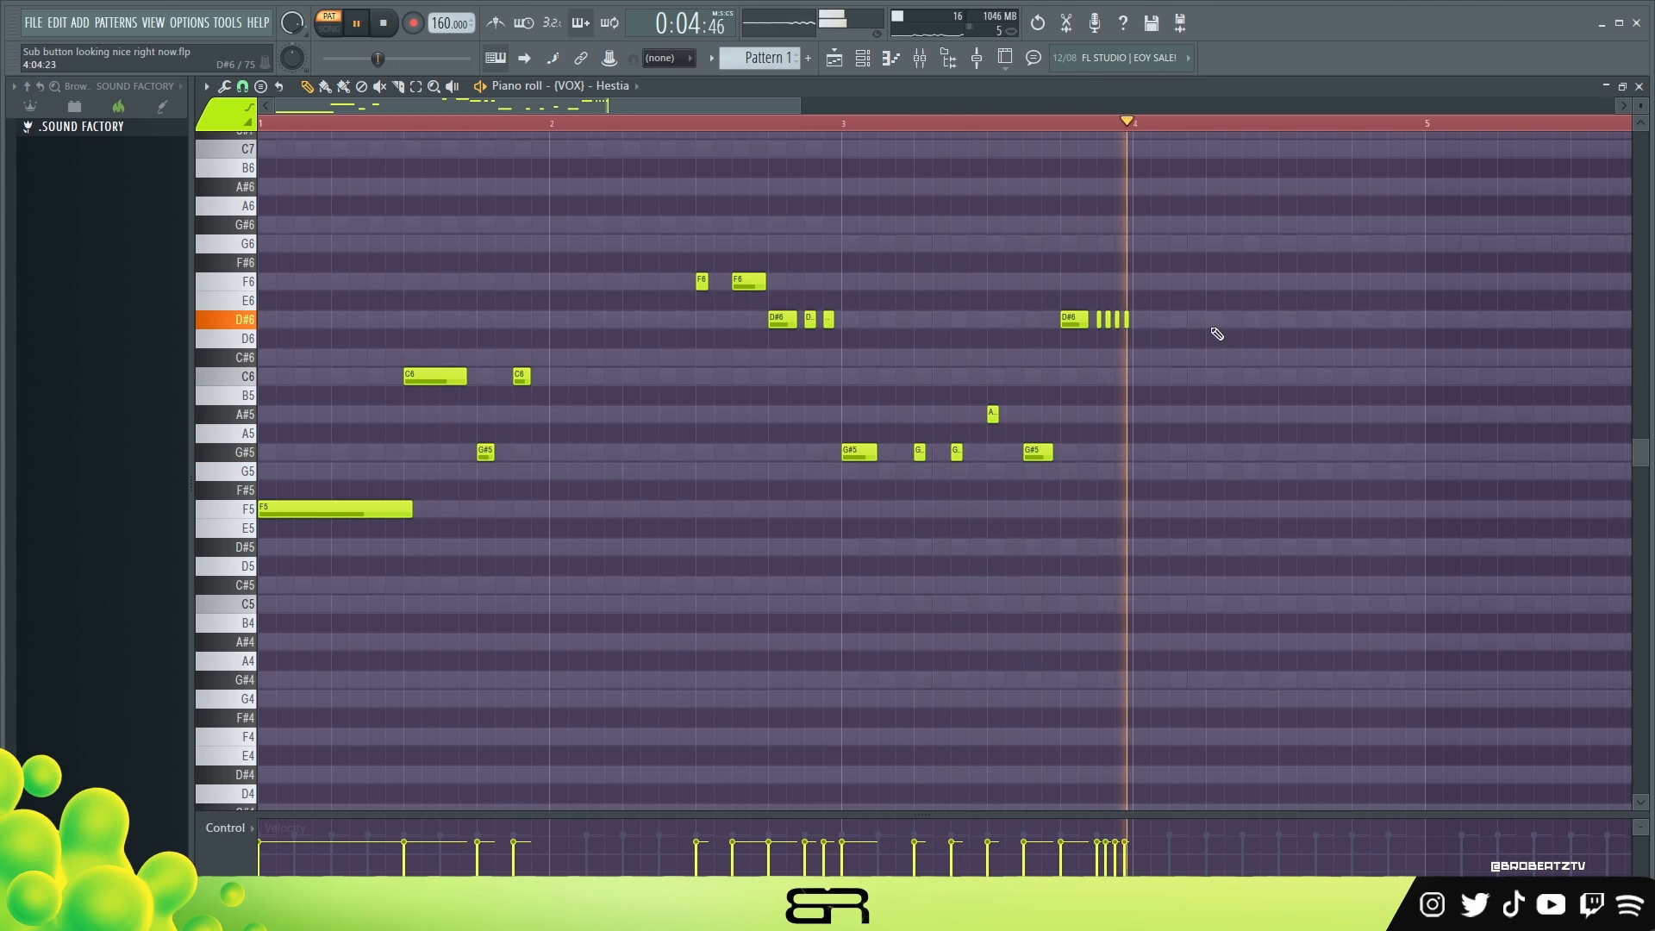
pyautogui.press('space')
# Copy the D#6 note and its chopped roll down to C6 at the start of bar 4, discarding the extra G#5 copy.
pyautogui.keyDown('ctrl'); pyautogui.click(1078, 319); pyautogui.keyUp('ctrl')
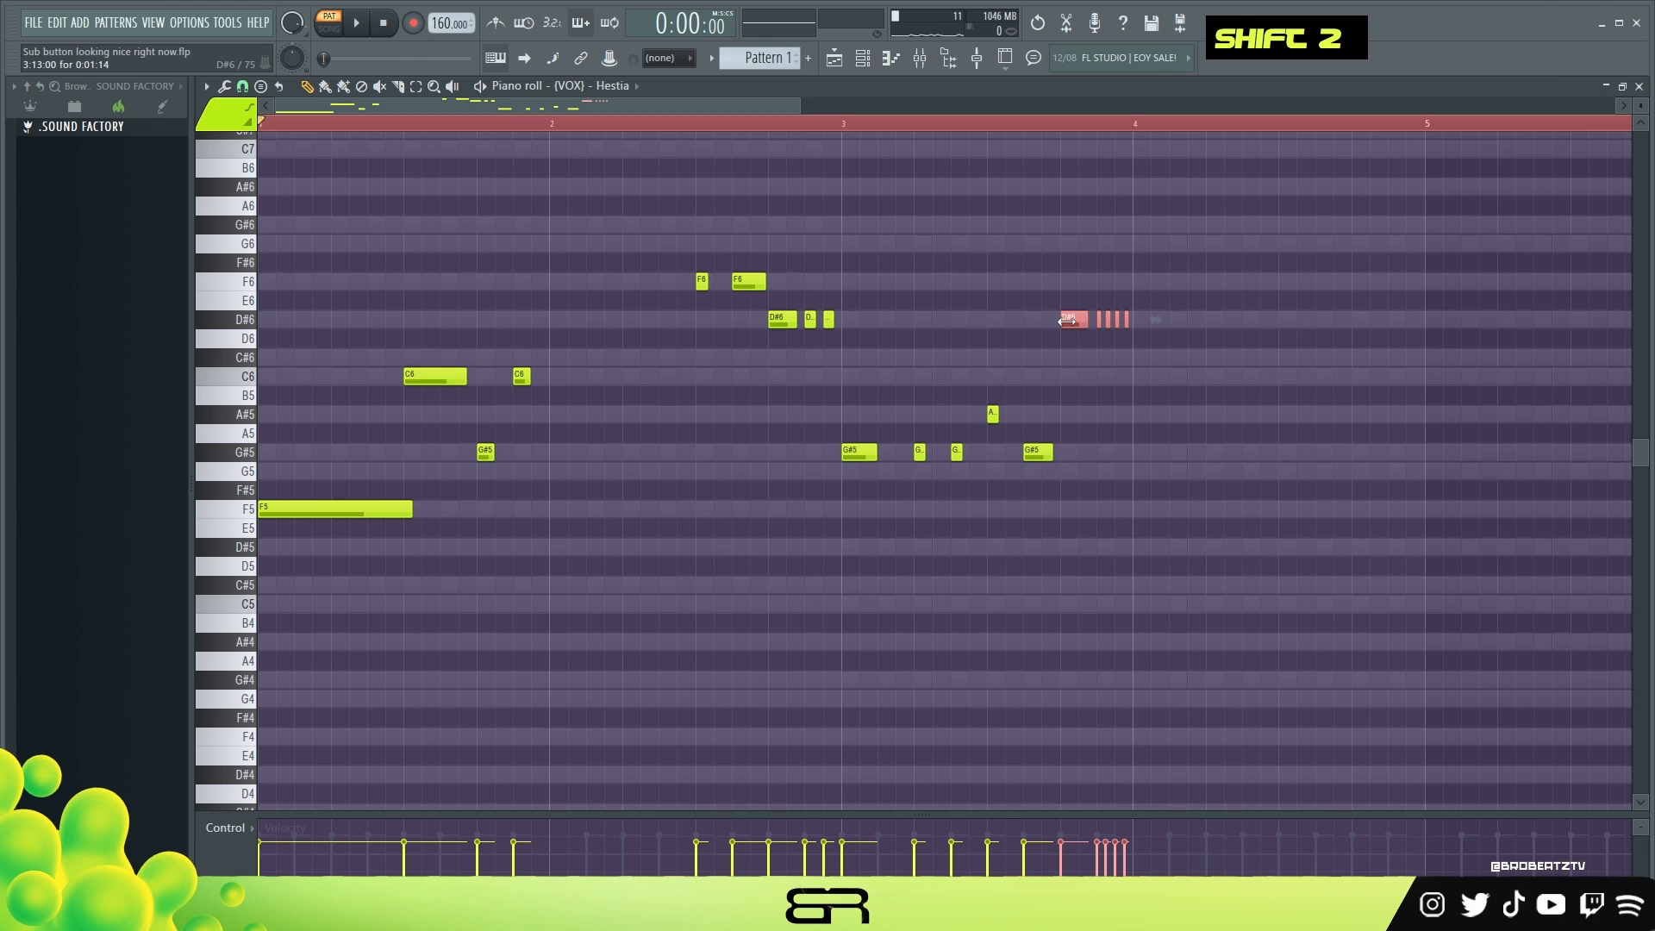
pyautogui.moveTo(640, 390)
pyautogui.mouseDown()
pyautogui.moveTo(415, 371)
pyautogui.moveTo(1132, 382)
pyautogui.mouseUp()
pyautogui.rightClick(1131, 379)
pyautogui.keyDown('ctrl'); pyautogui.click(1073, 319); pyautogui.keyUp('ctrl')
pyautogui.moveTo(1074, 319)
pyautogui.mouseDown()
pyautogui.moveTo(1106, 249)
pyautogui.moveTo(1073, 251)
pyautogui.moveTo(1075, 381)
pyautogui.moveTo(1088, 263)
pyautogui.moveTo(1080, 454)
pyautogui.moveTo(839, 312)
pyautogui.mouseUp()
pyautogui.rightClick(1179, 455)
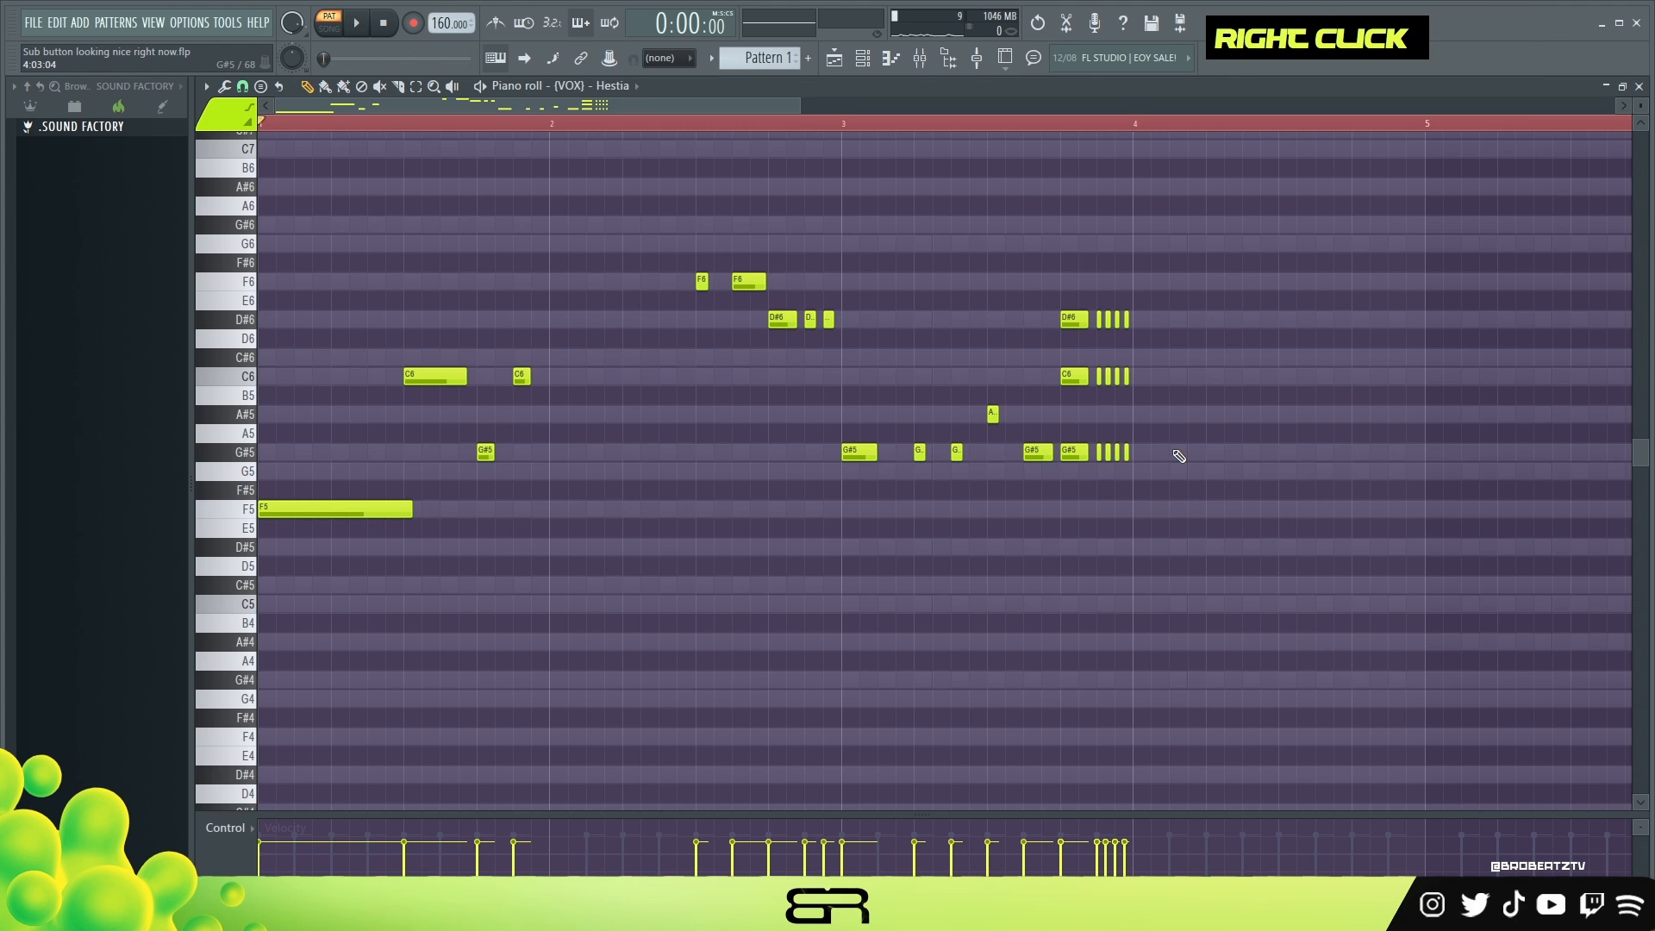
pyautogui.moveTo(1060, 349); pyautogui.dragTo(1140, 375)
pyautogui.keyDown('ctrl'); pyautogui.click(975, 431); pyautogui.keyUp('ctrl')
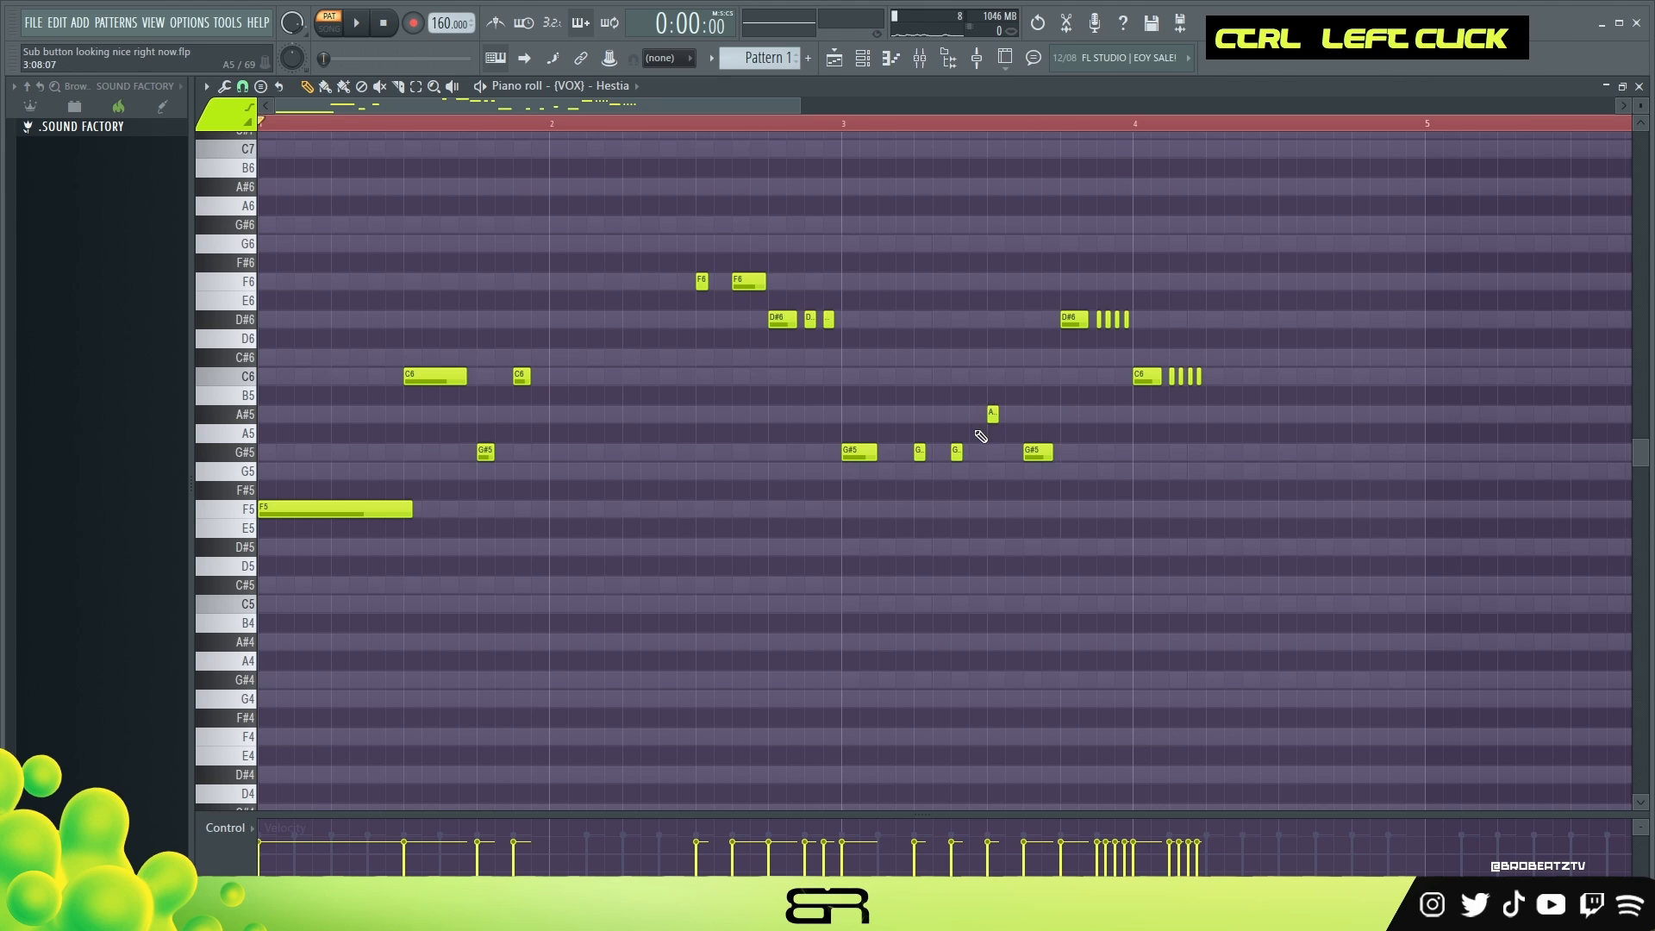
# Copy the short G#5 and A#5 notes from bar 3 into beat 2 of bar 4.
pyautogui.keyDown('ctrl'); pyautogui.keyDown('shift'); pyautogui.click(956, 452); pyautogui.keyUp('shift'); pyautogui.keyUp('ctrl')
pyautogui.moveTo(955, 452); pyautogui.dragTo(1223, 474)
pyautogui.click(1286, 504)
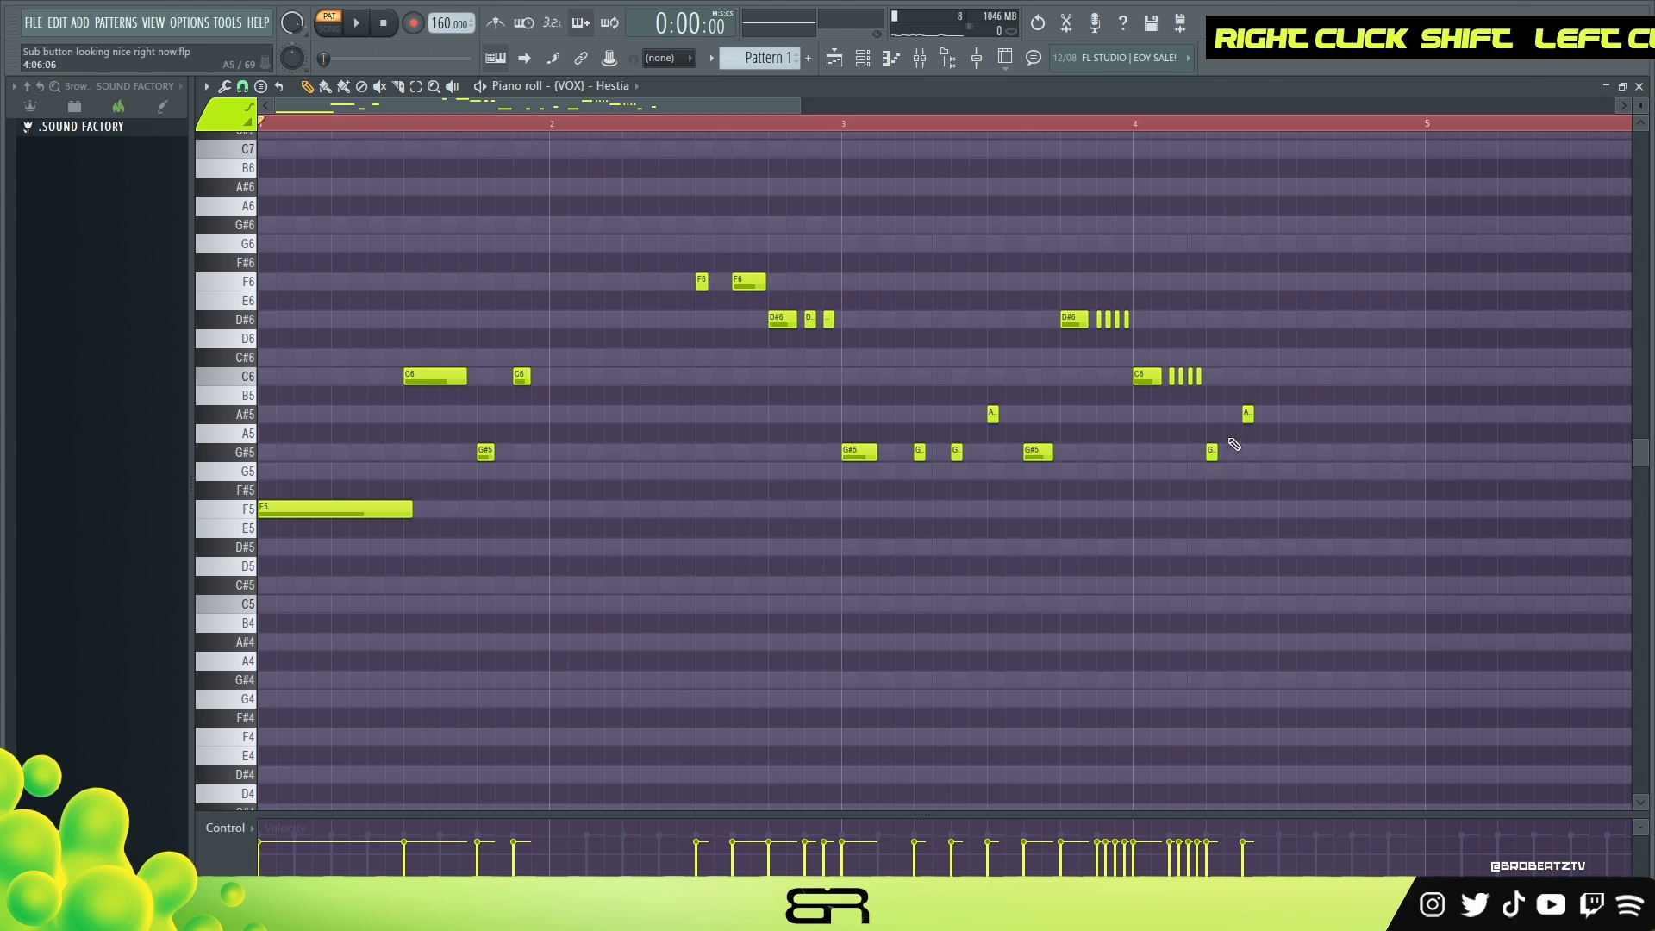
pyautogui.press('Delete')
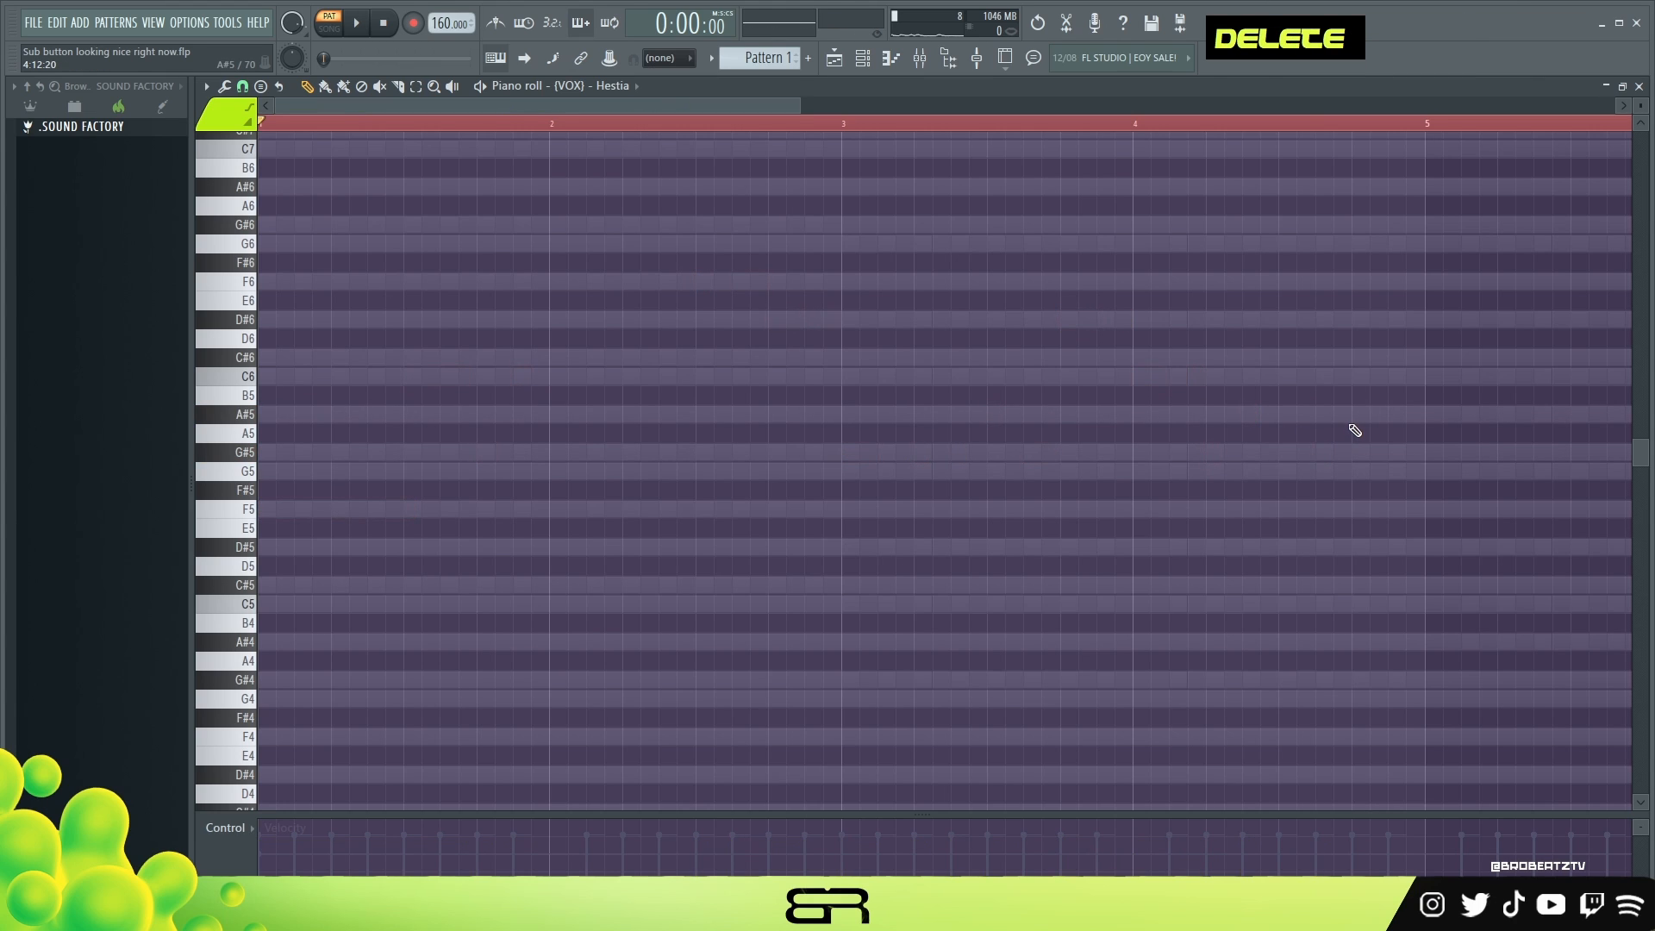
pyautogui.hotkey('ctrl', 'z')
# End bar 4 with a short G#5 and an A#5 of about three and a half steps, and play the melody.
pyautogui.click(1355, 415)
pyautogui.moveTo(1367, 422); pyautogui.dragTo(1416, 426)
pyautogui.press('space')
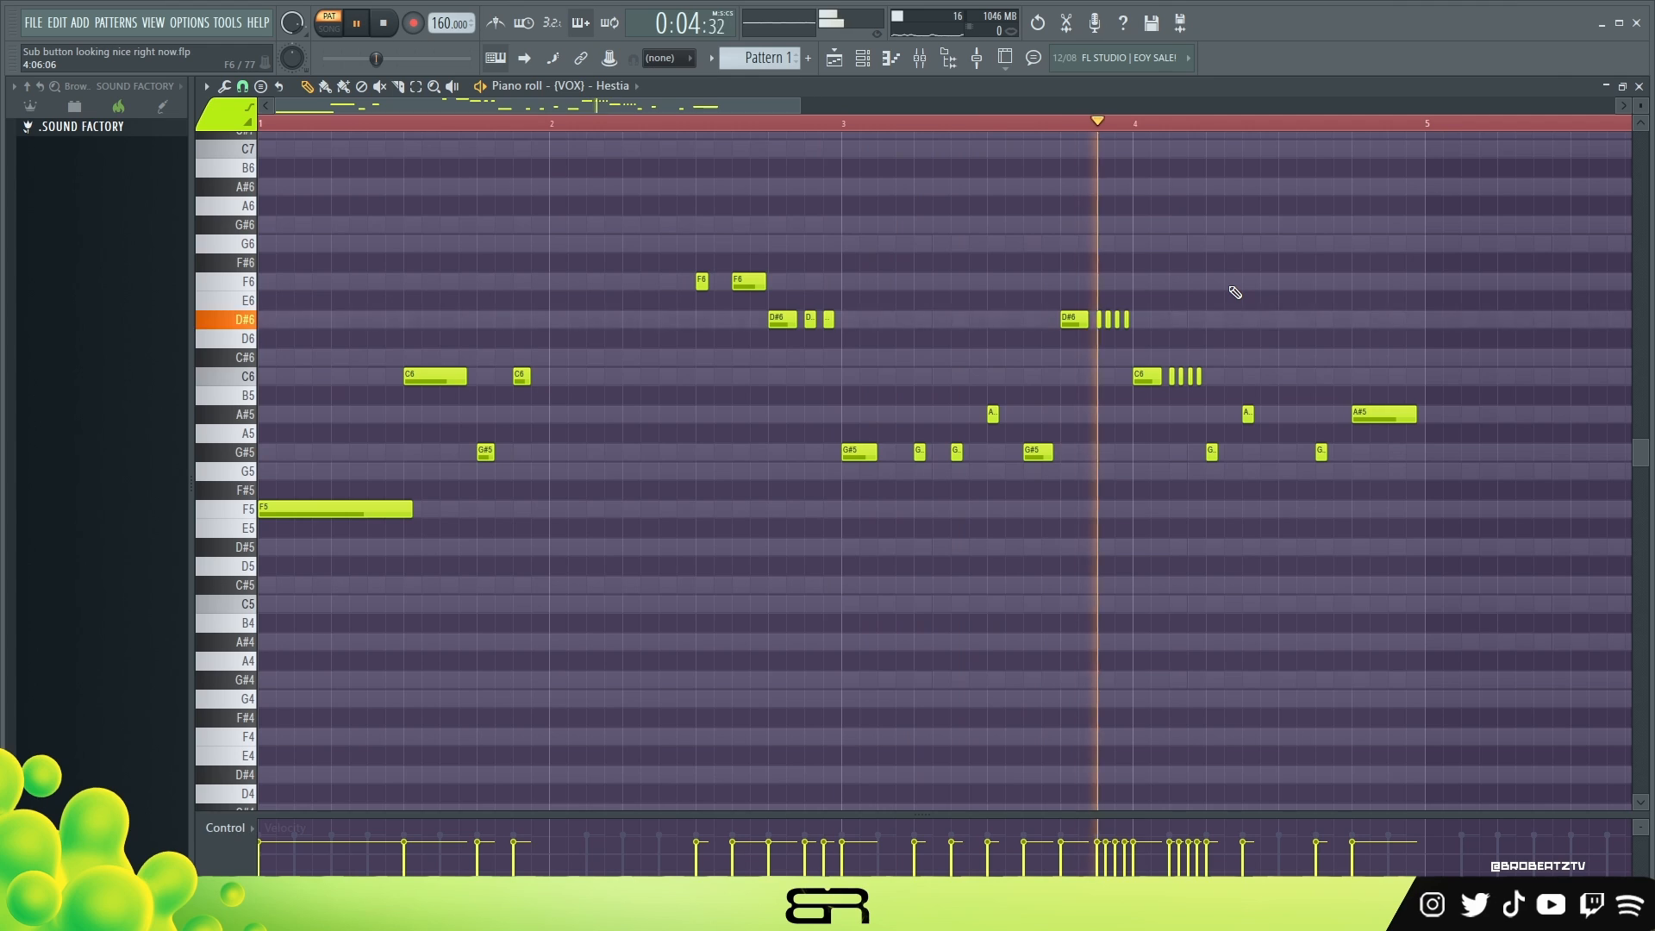
pyautogui.press('space')
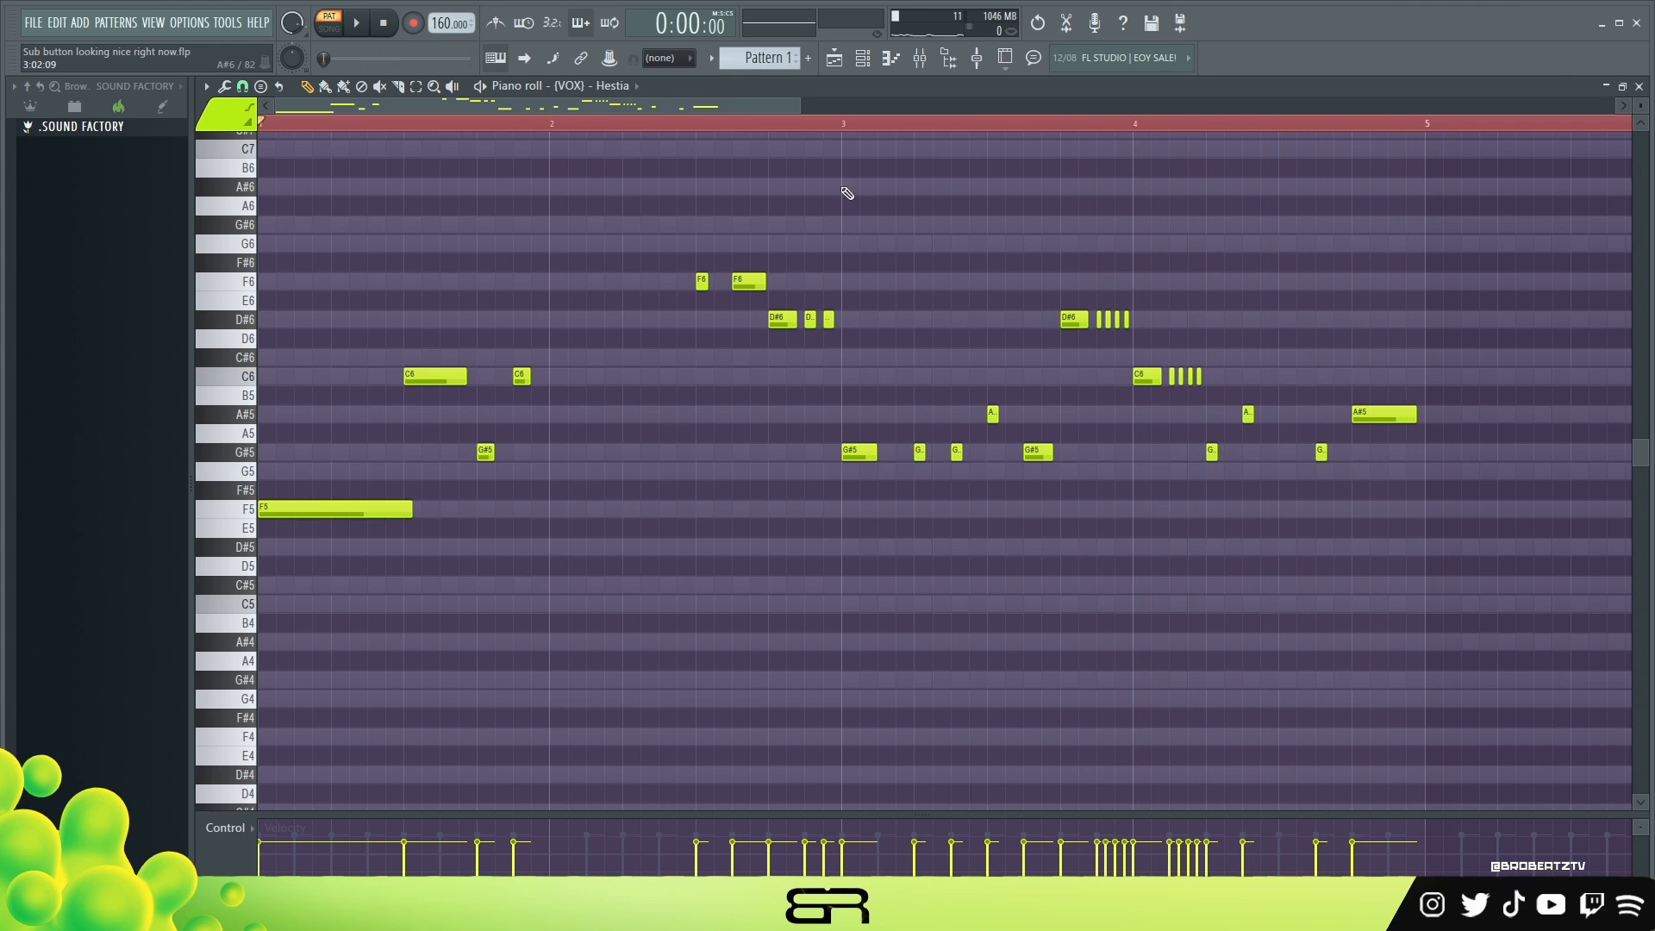
# Add a G#5 of about three and a half steps on beat 2 of bar 5 and play it.
pyautogui.scroll(-4, 808, 138)
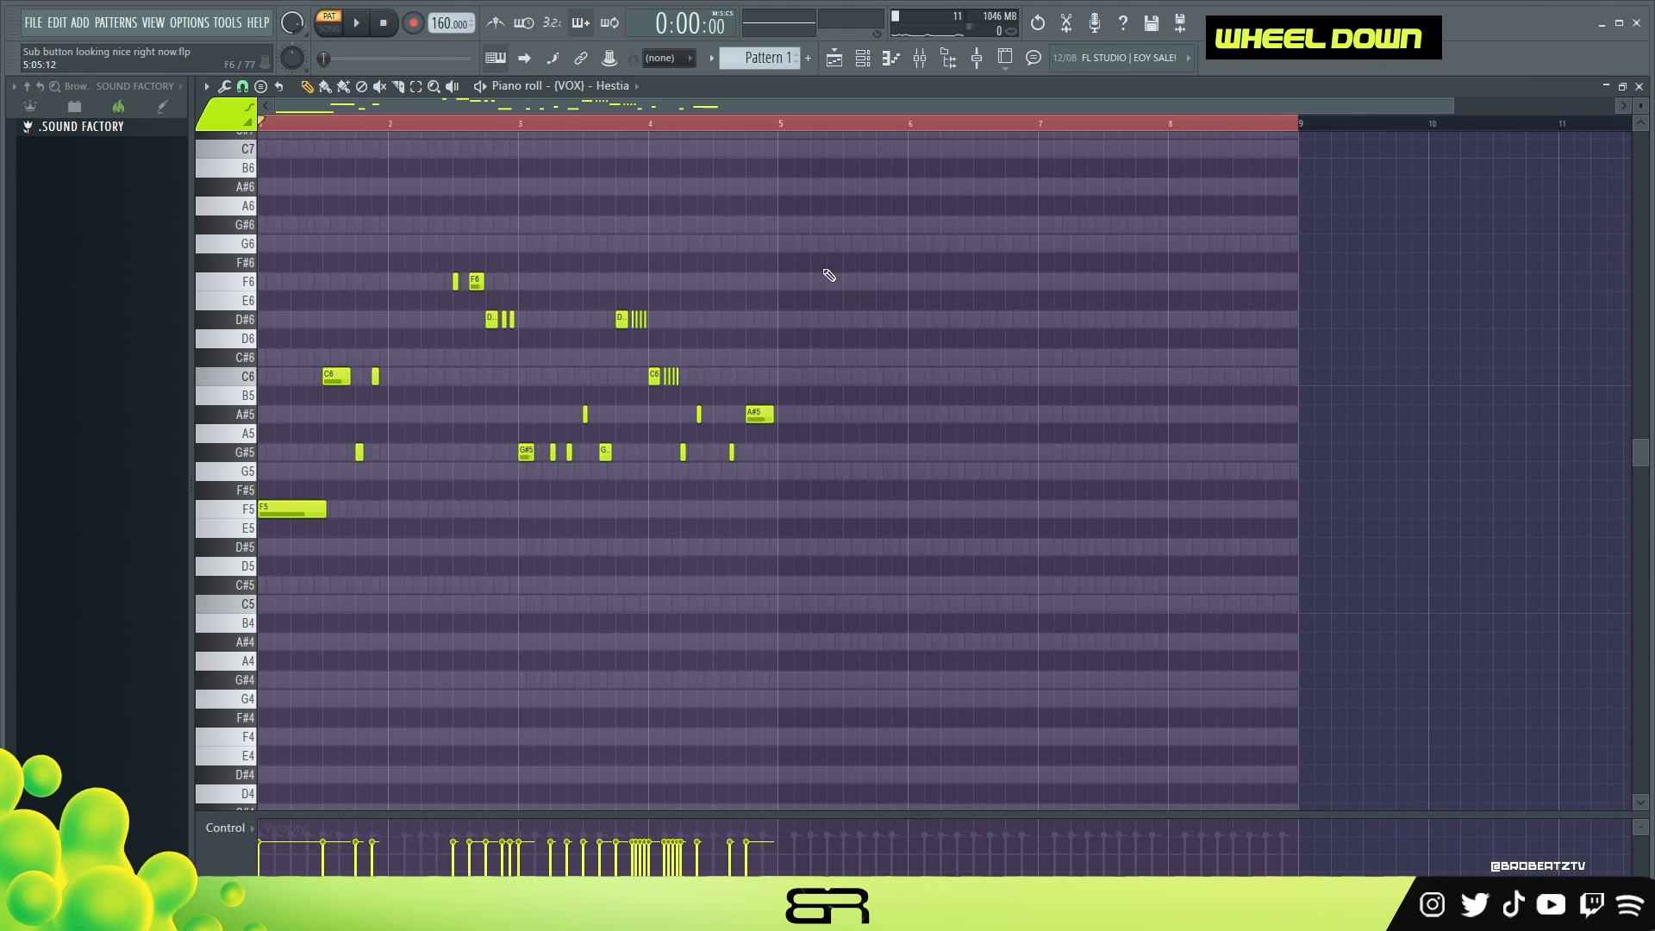
pyautogui.scroll(2, 491, 110)
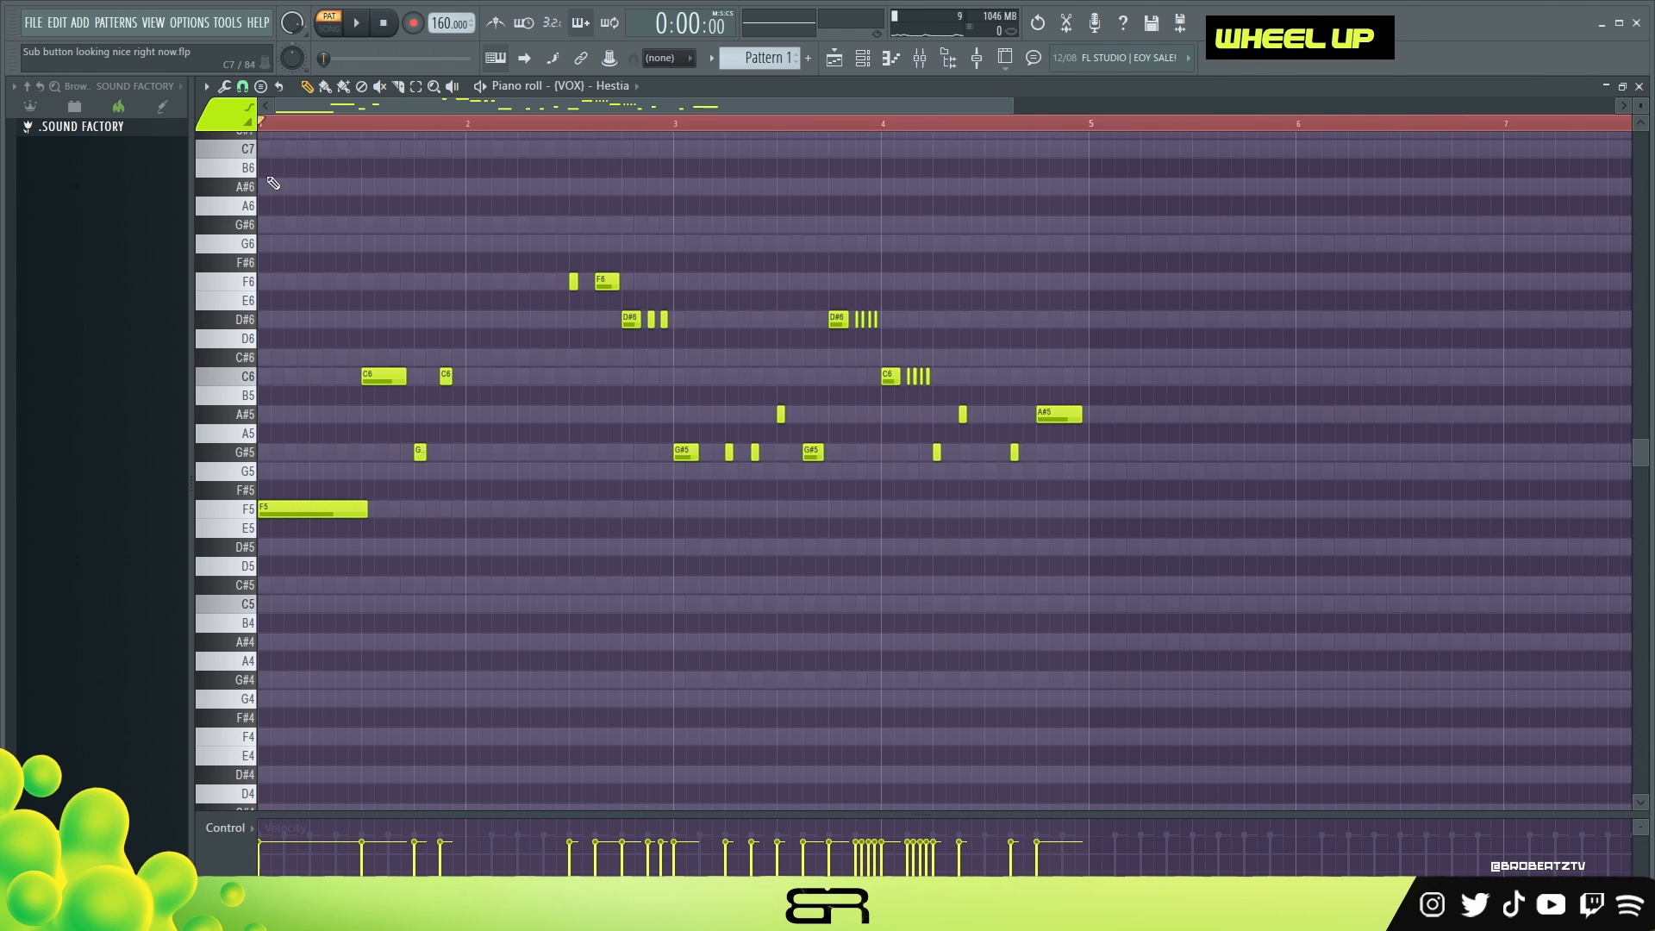
pyautogui.rightClick(912, 339)
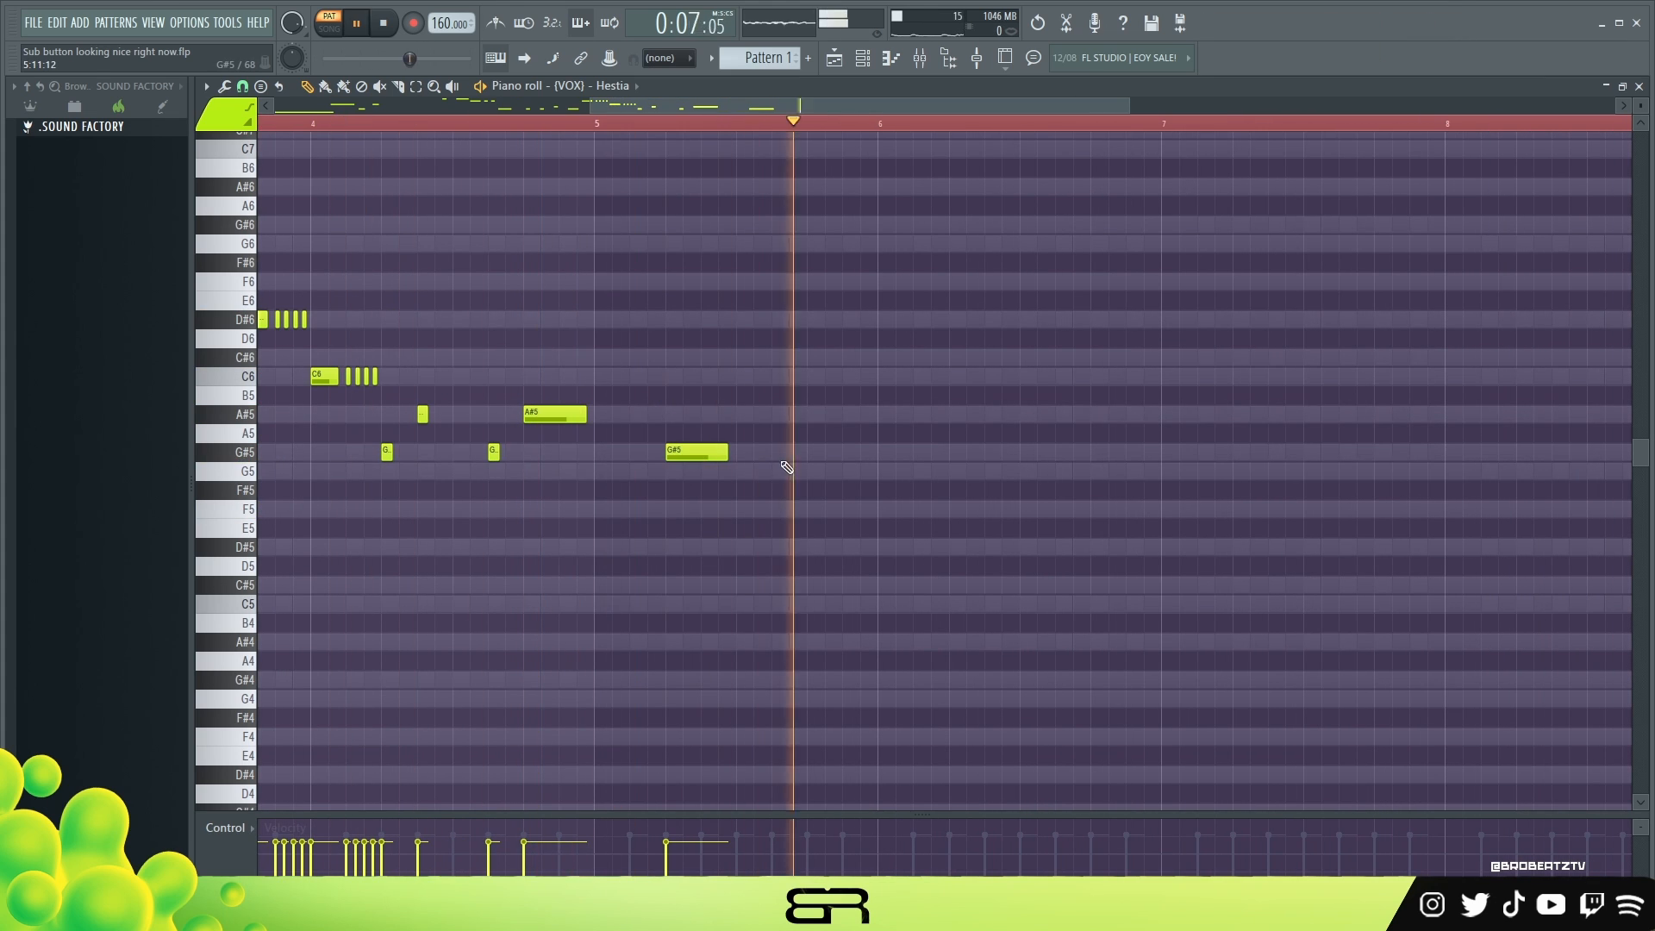
pyautogui.press('space')
# Extend the melody through bars 5 to 7 with G5, G#5, A#5, D#5 and C5 notes, and reuse the D#6 and C6 roll phrase.
pyautogui.keyDown('ctrl'); pyautogui.click(913, 471); pyautogui.keyUp('ctrl')
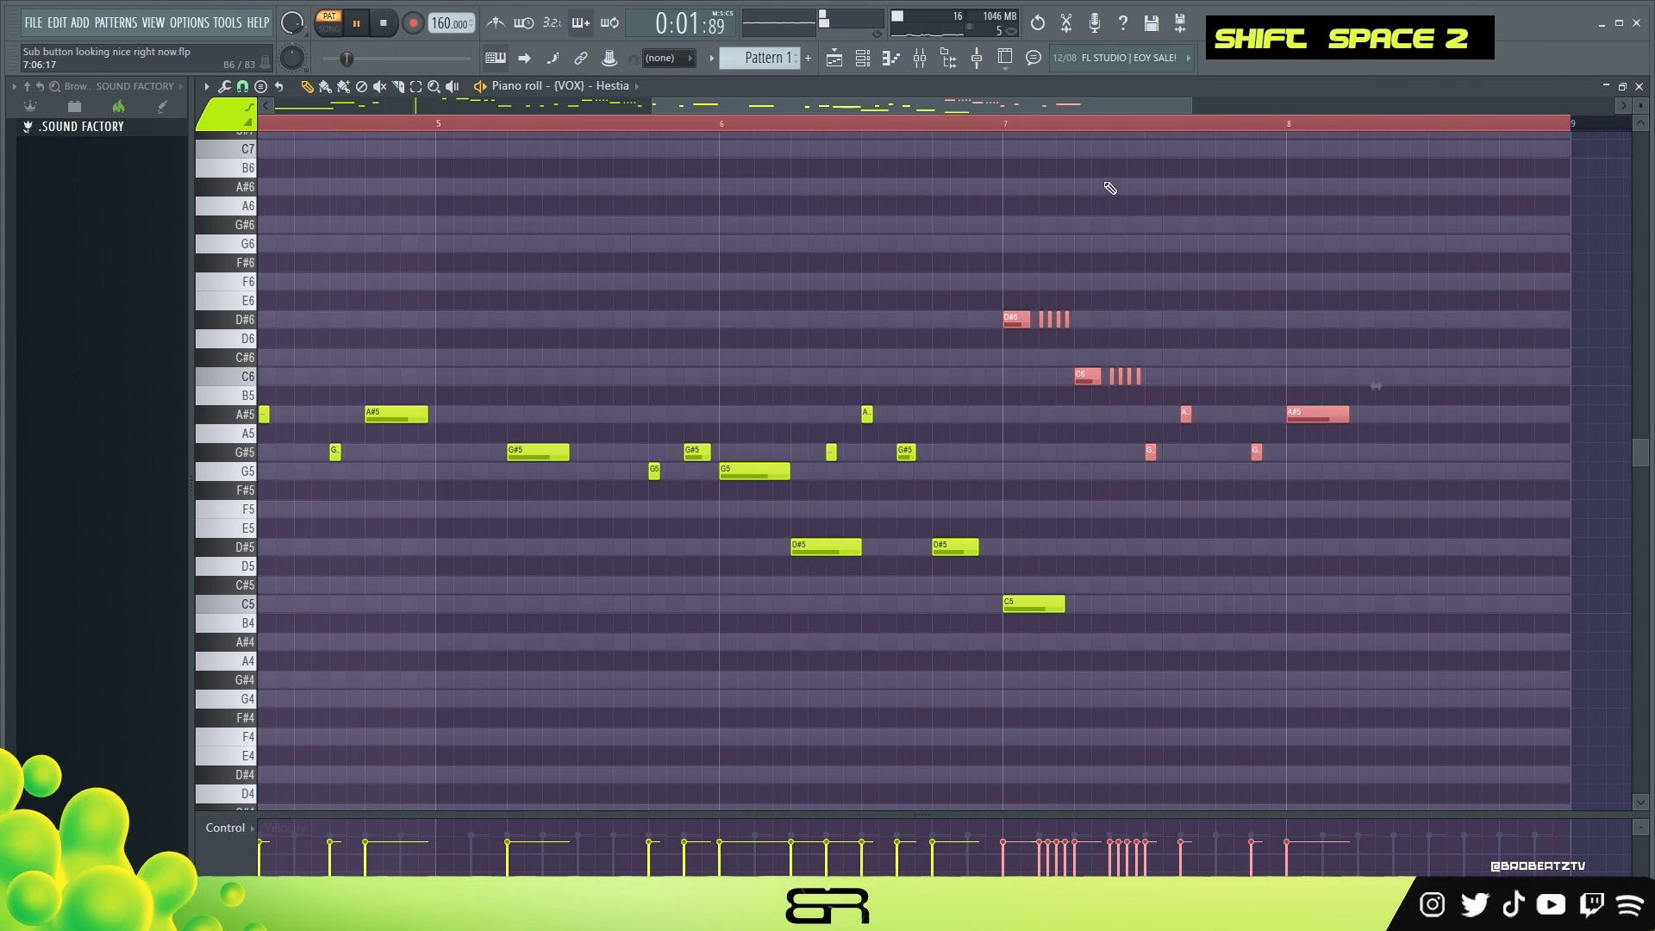
pyautogui.rightClick(1127, 336)
pyautogui.press('space')
pyautogui.press('space')
# Complete bar 8 with D#6, C6, A#5, G#5, F5 and D#5 notes, and lower the velocity of its first notes during playback.
pyautogui.click(1394, 415)
pyautogui.moveTo(1422, 414); pyautogui.dragTo(1489, 376)
pyautogui.click(1431, 377)
pyautogui.click(1502, 453)
pyautogui.click(1540, 547)
pyautogui.press('space')
pyautogui.moveTo(1286, 846); pyautogui.dragTo(1322, 845)
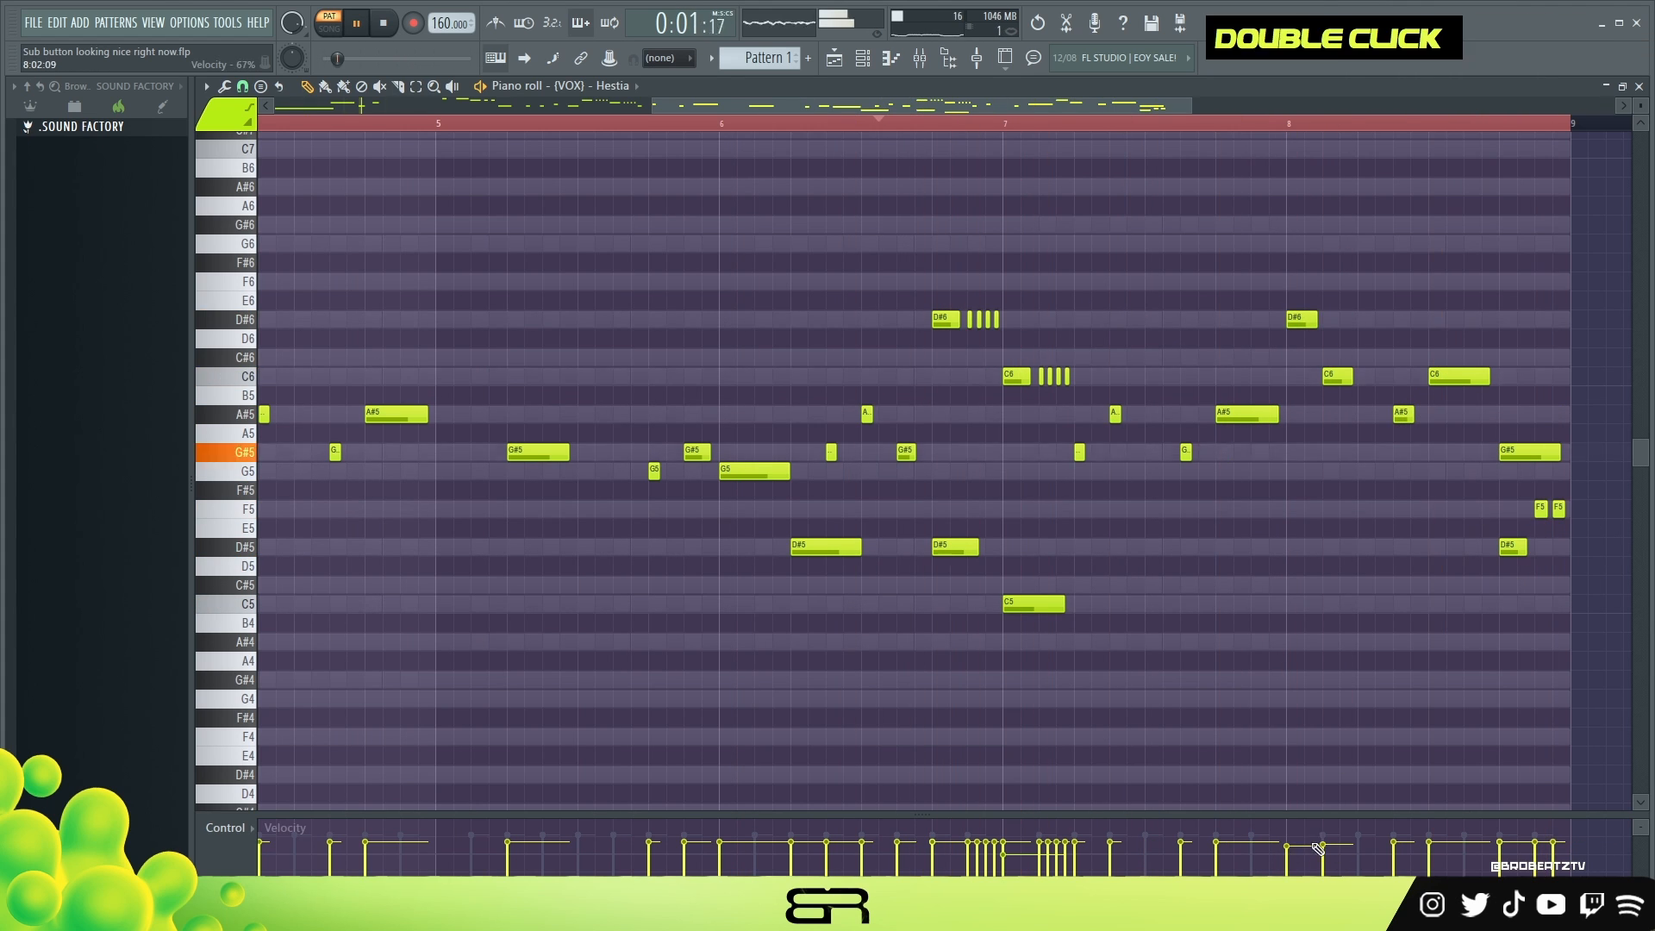
# Play back the completed Hestia vocal melody from bar 5 to the end of bar 8.
pyautogui.press('space')
pyautogui.scroll(-3, 451, 136)
pyautogui.scroll(3, 451, 136)
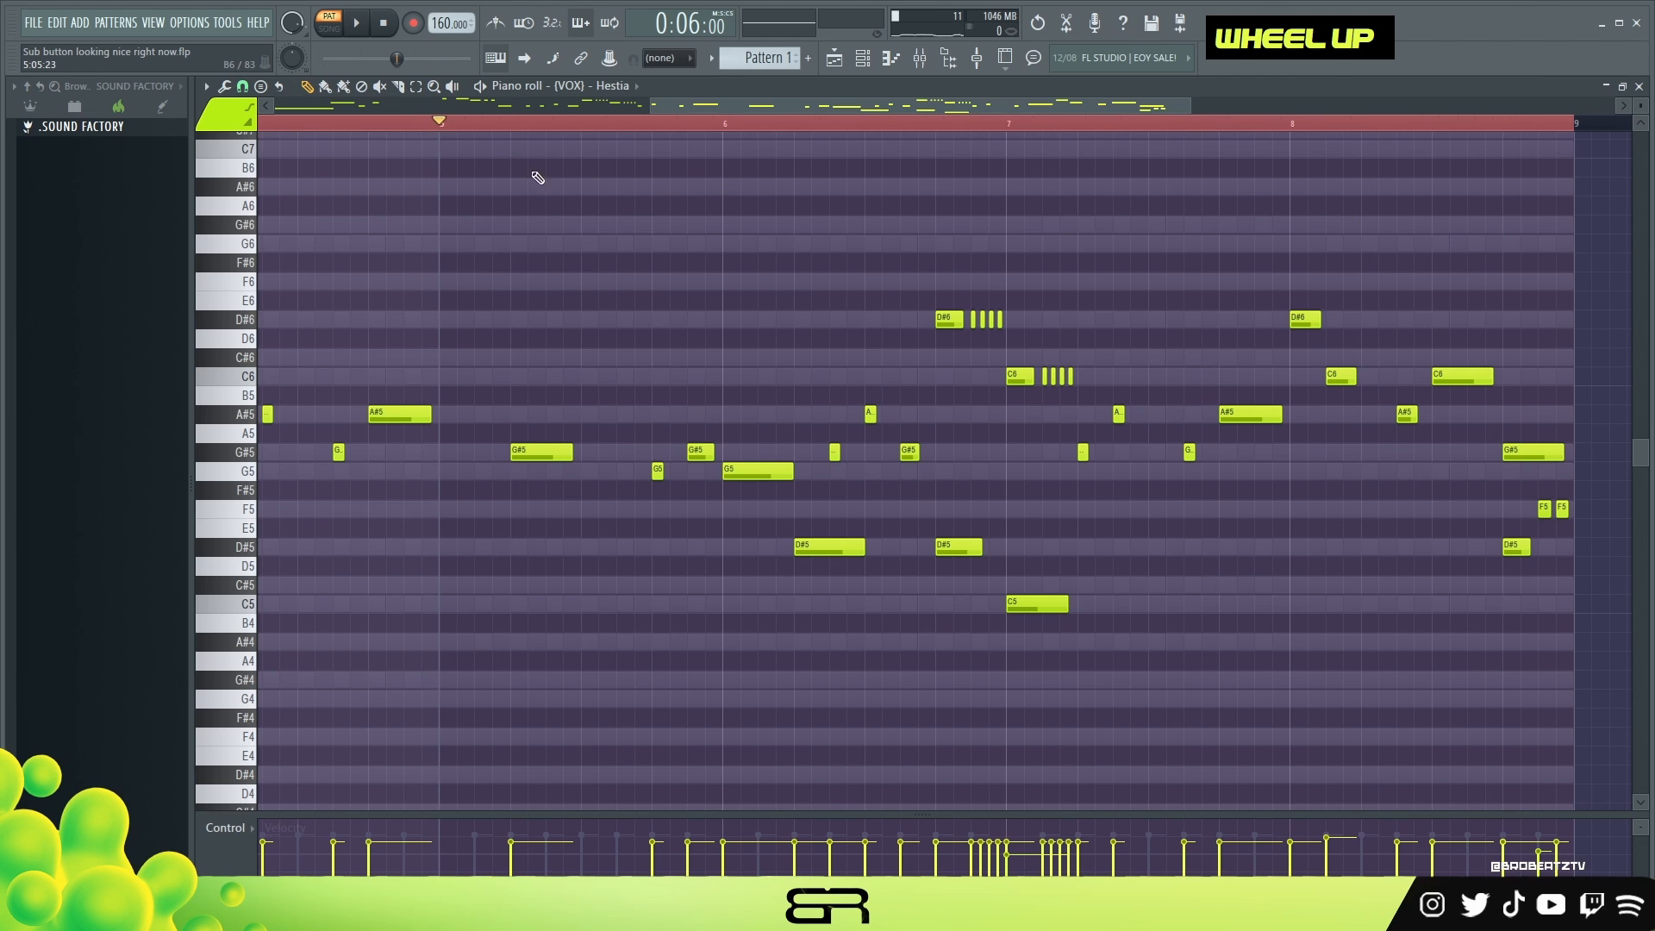
pyautogui.press('space')
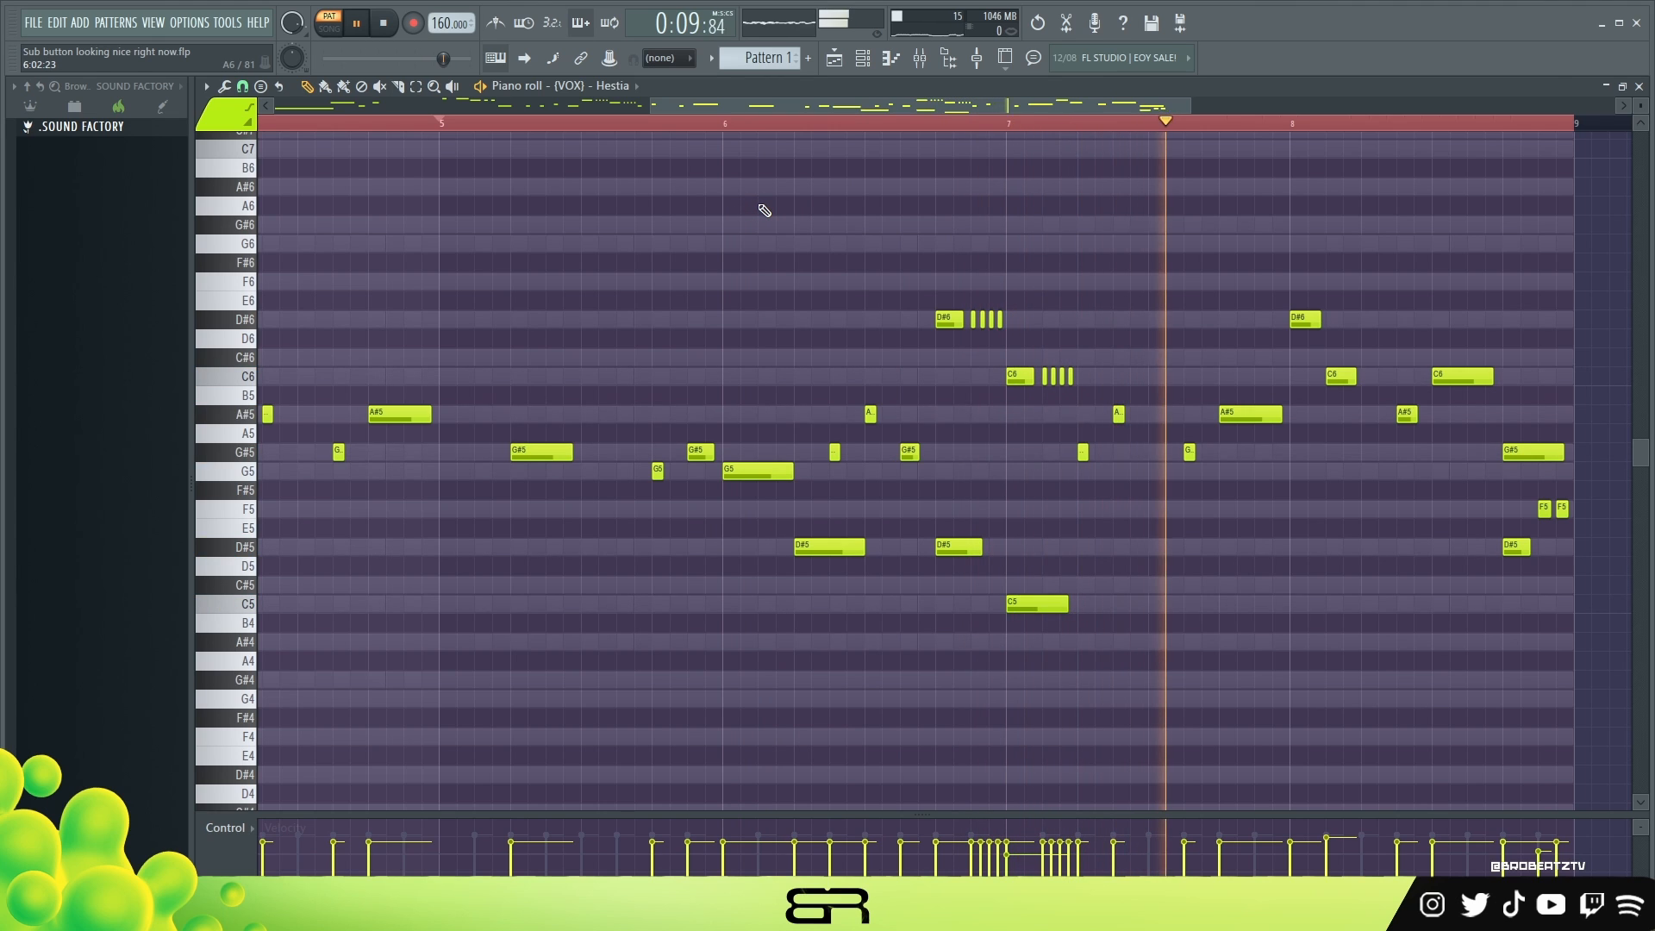
pyautogui.scroll(-3, 700, 129)
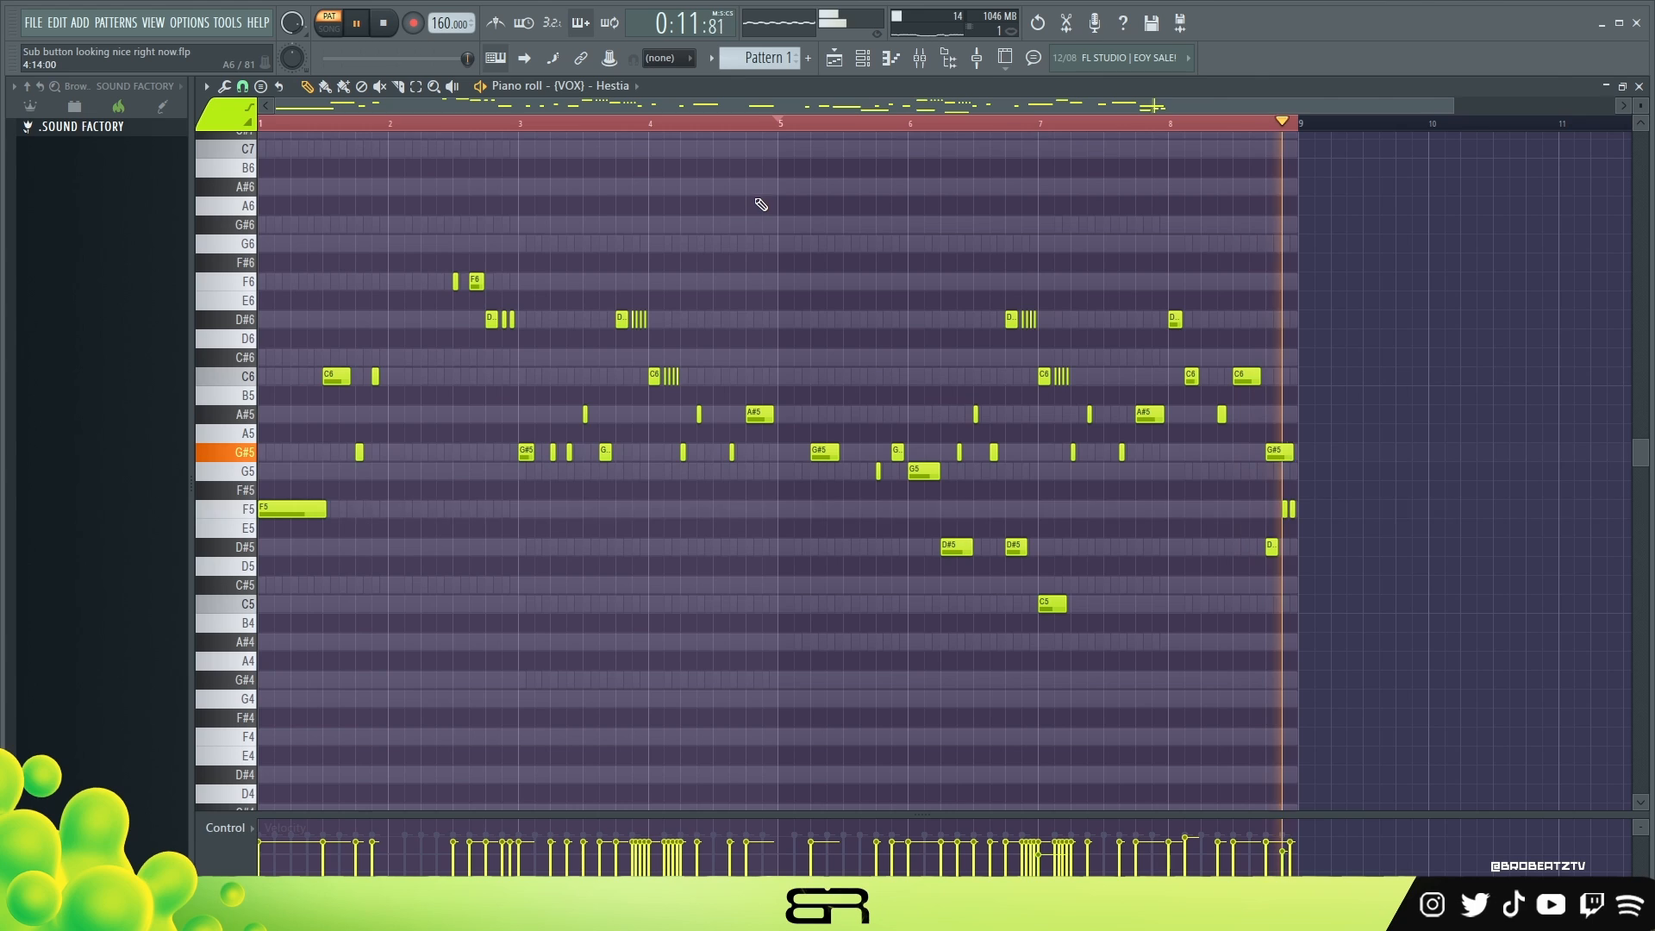
pyautogui.press('space')
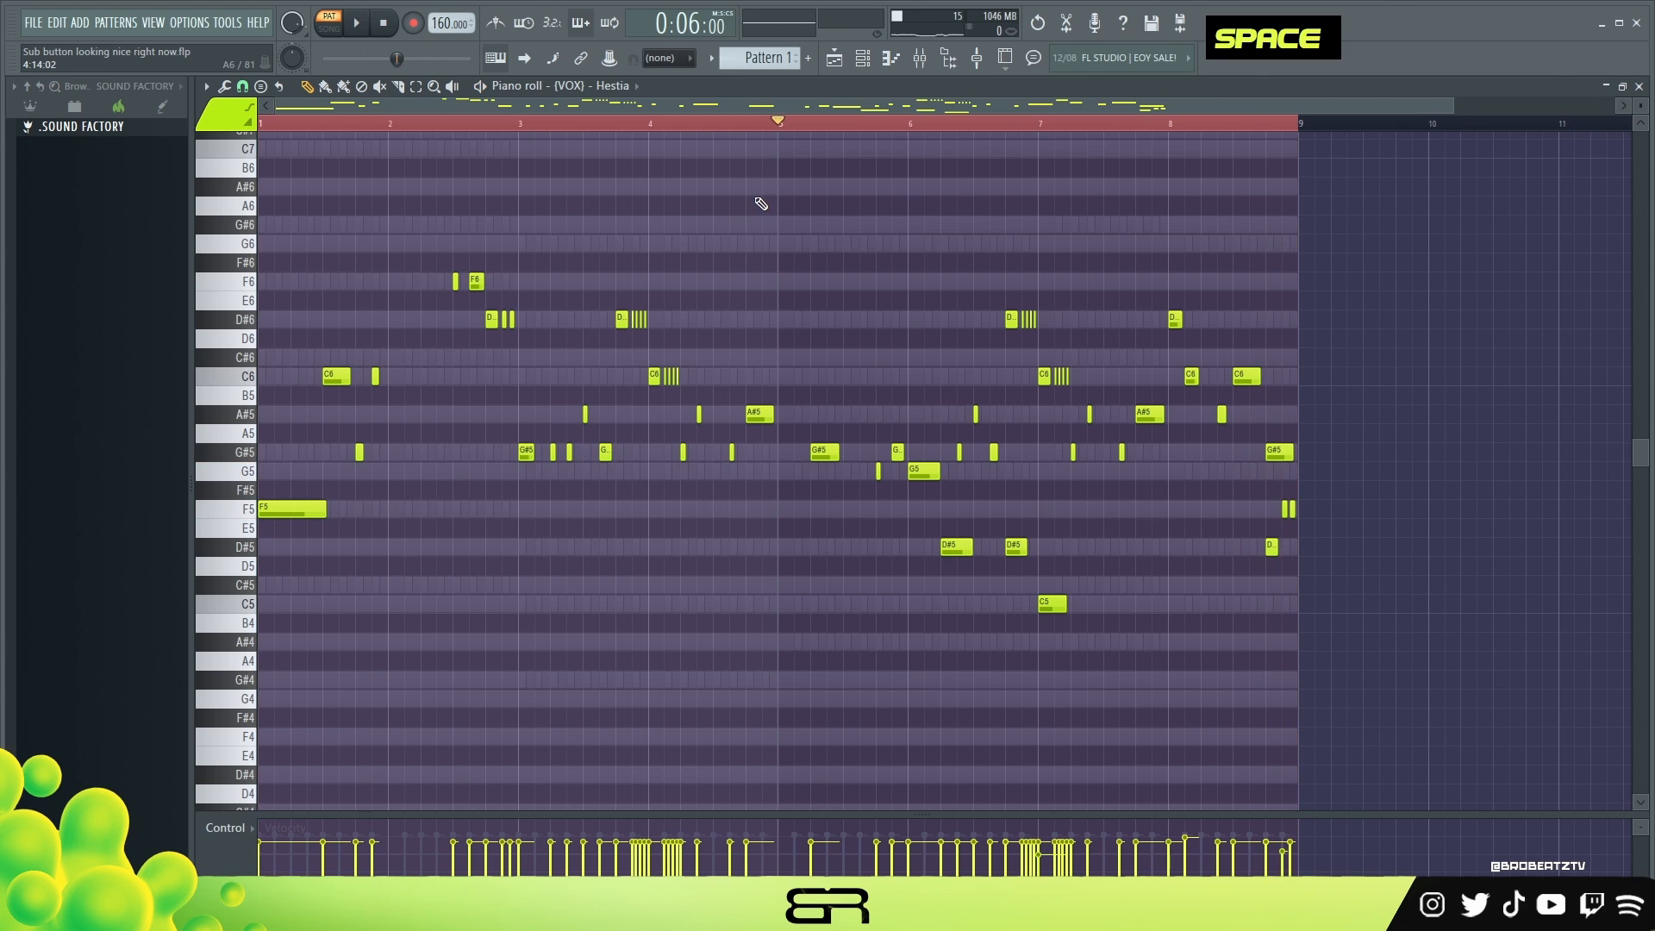
# Copy the lowest note of every chord from the Serum #3 pattern across all eight bars.
pyautogui.click(864, 60)
pyautogui.rightClick(703, 384)
pyautogui.click(906, 411)
pyautogui.rightClick(705, 357)
pyautogui.click(953, 394)
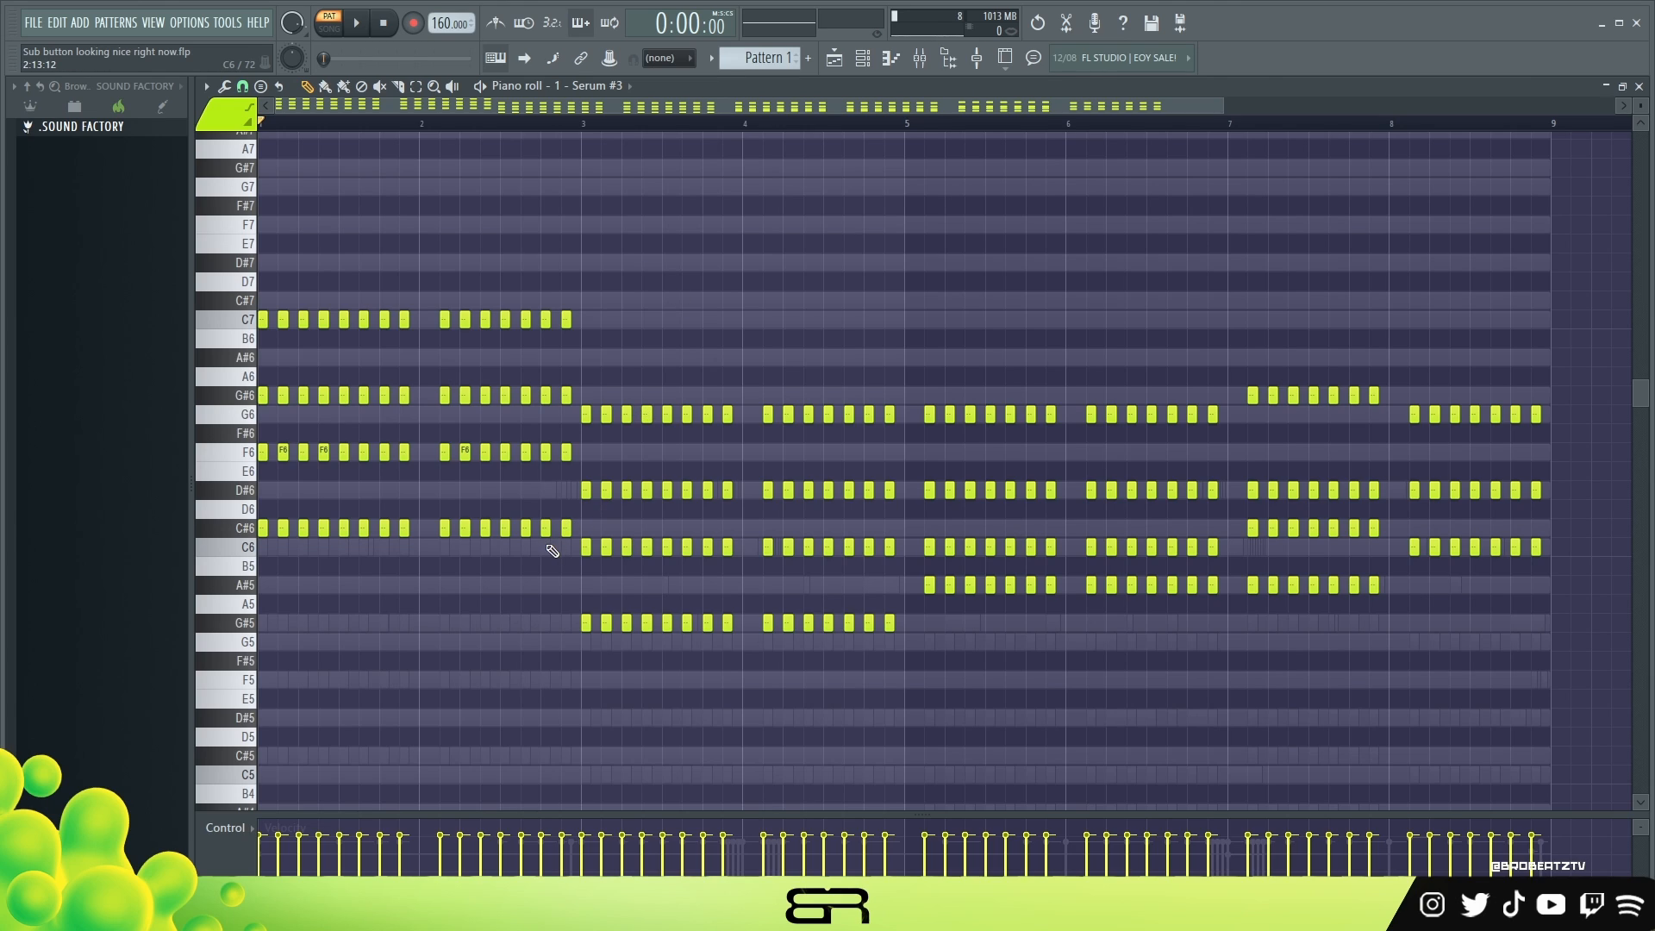
pyautogui.keyDown('ctrl'); pyautogui.moveTo(565, 532); pyautogui.dragTo(258, 538); pyautogui.keyUp('ctrl')
pyautogui.keyDown('ctrl'); pyautogui.keyDown('shift'); pyautogui.moveTo(521, 619); pyautogui.dragTo(1524, 552); pyautogui.keyUp('shift'); pyautogui.keyUp('ctrl')
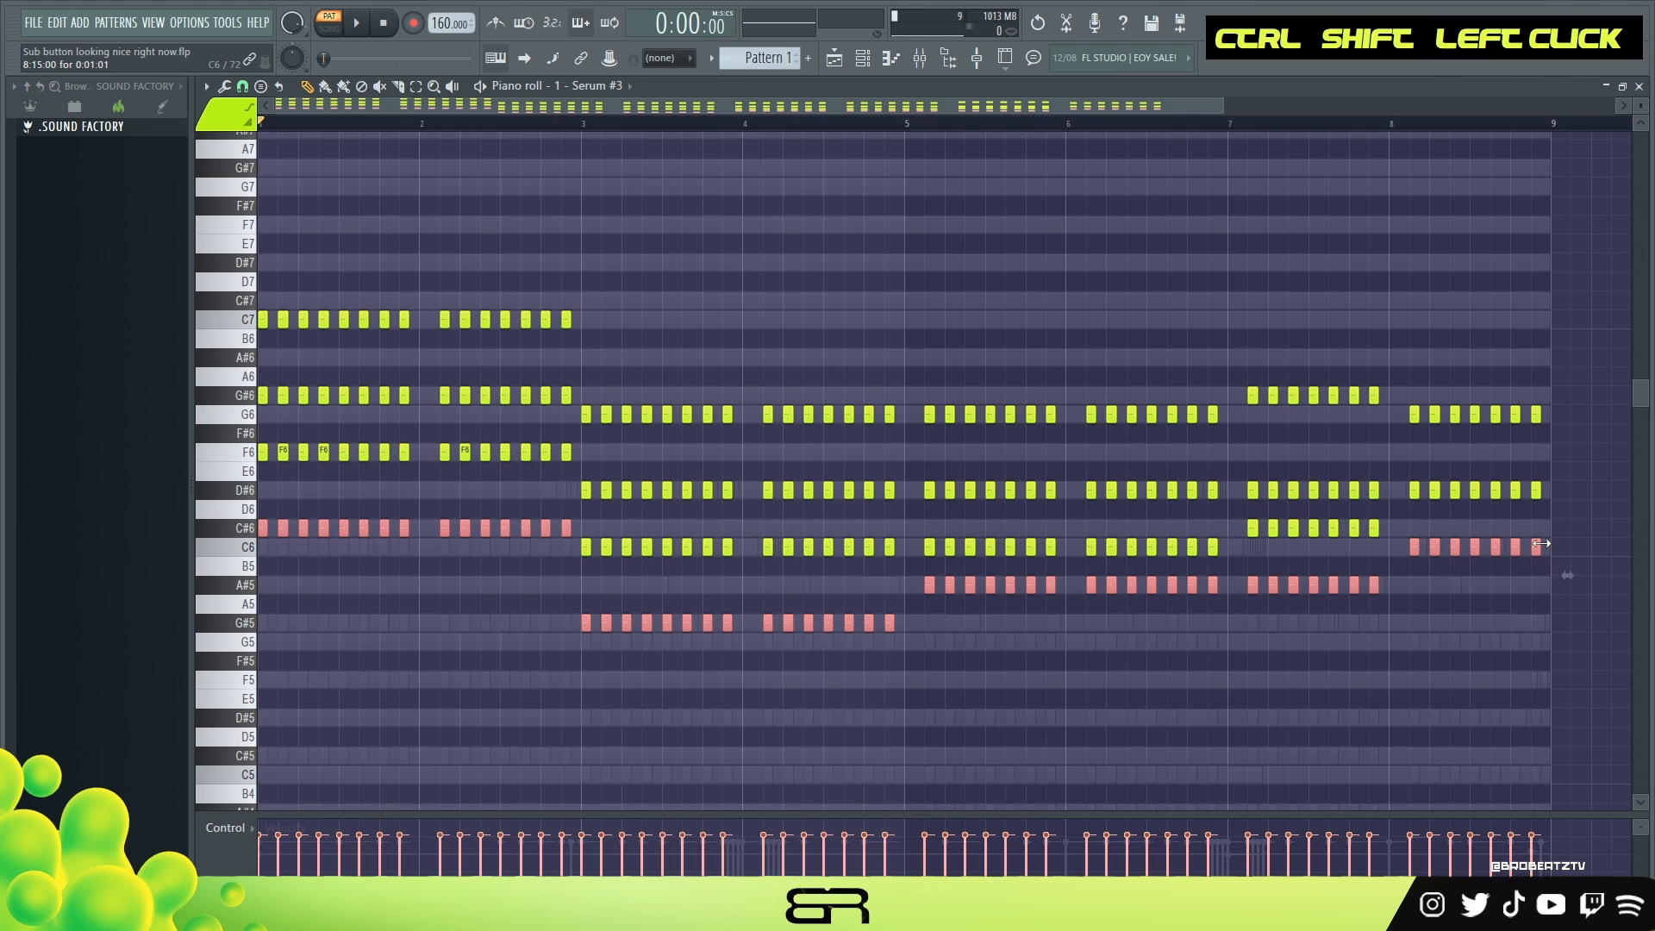
pyautogui.hotkey('ctrl', 'c')
# Paste the copied root notes into the Ozone bass channel's piano roll and play them with the beat.
pyautogui.click(862, 58)
pyautogui.rightClick(588, 361)
pyautogui.click(620, 362)
pyautogui.press('space')
pyautogui.hotkey('ctrl', 'v')
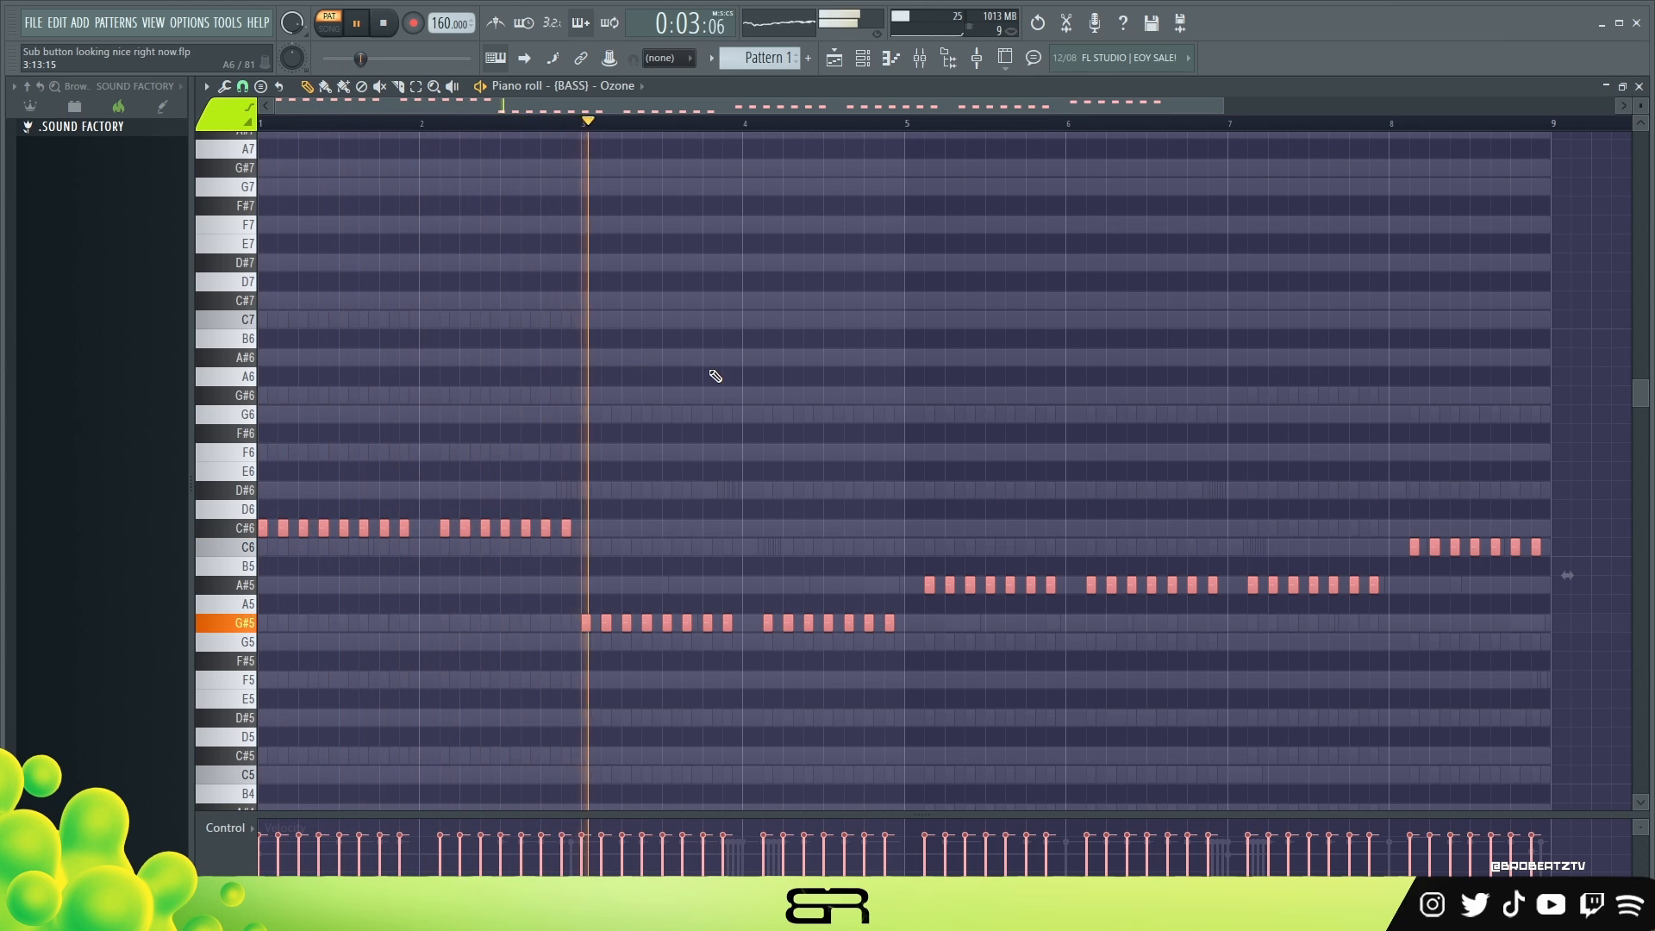
pyautogui.press('space')
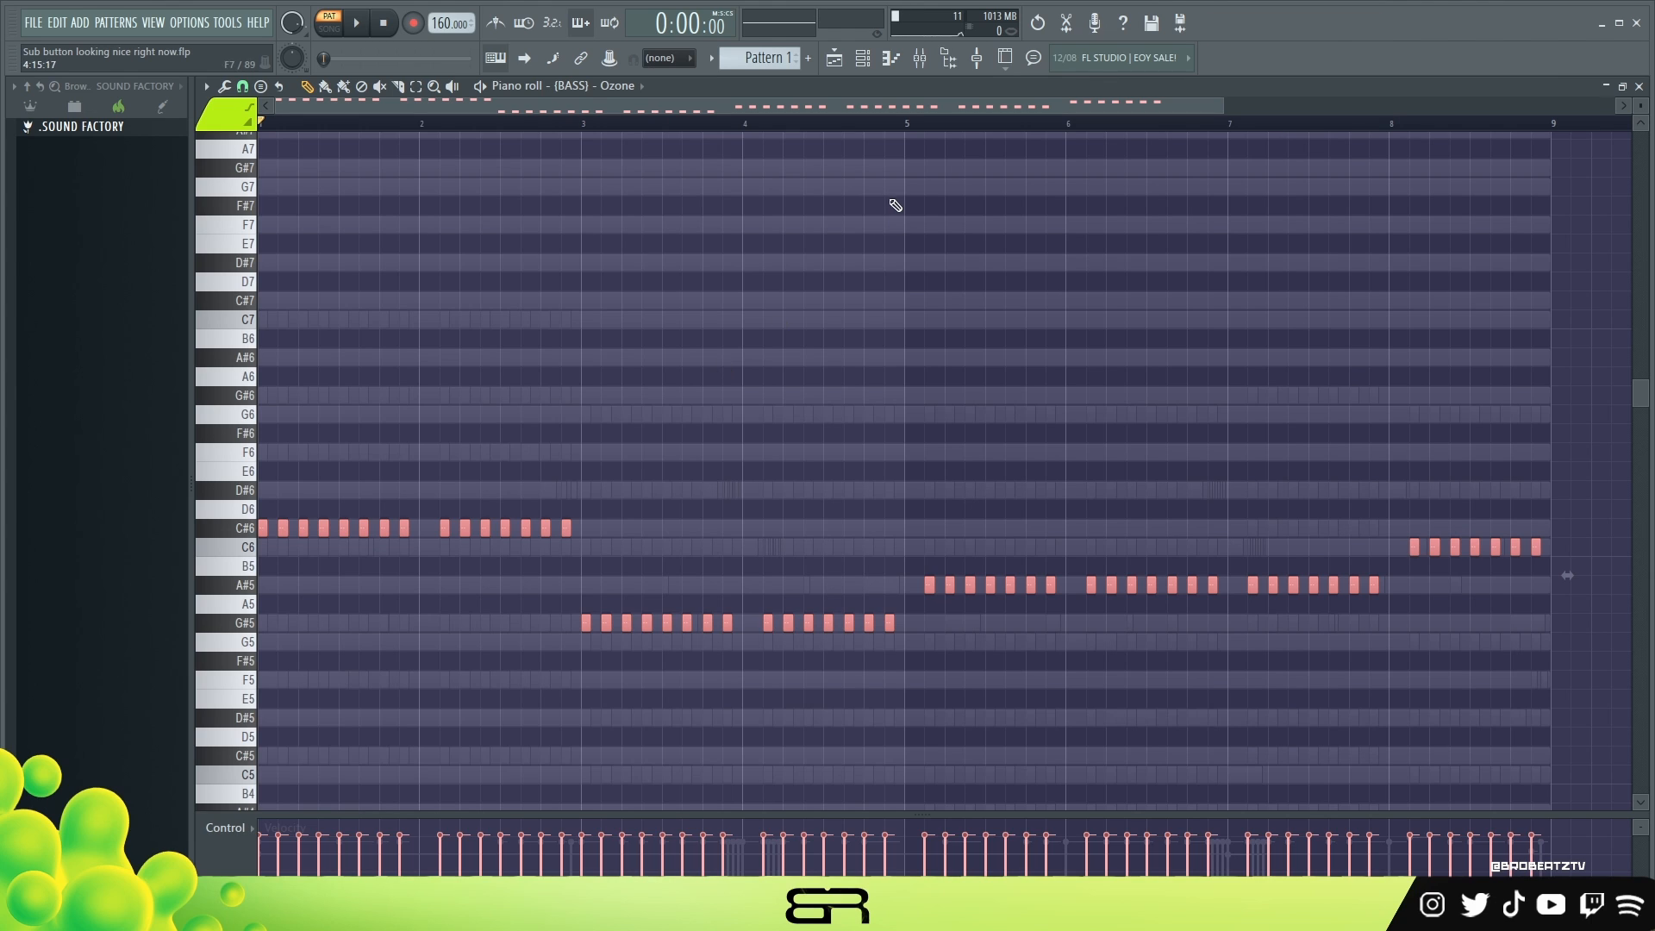
# Audition the opening of the Ozone bass line repeatedly and examine the G#5 notes in bars 3 and 4.
pyautogui.click(864, 60)
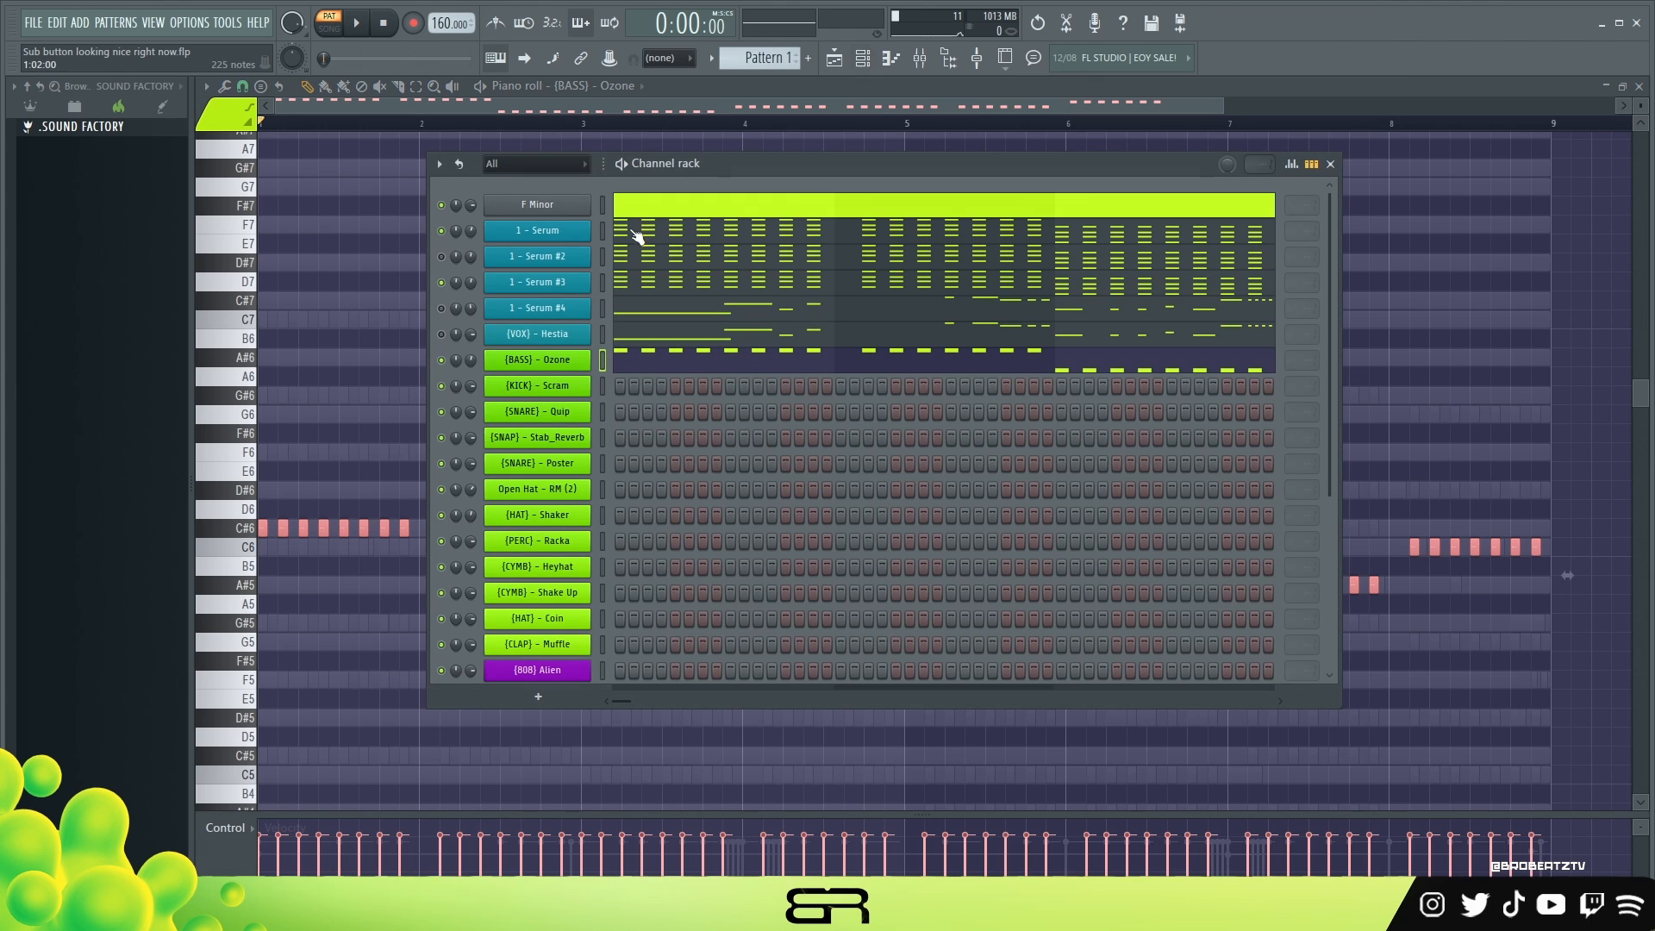
pyautogui.rightClick(394, 297)
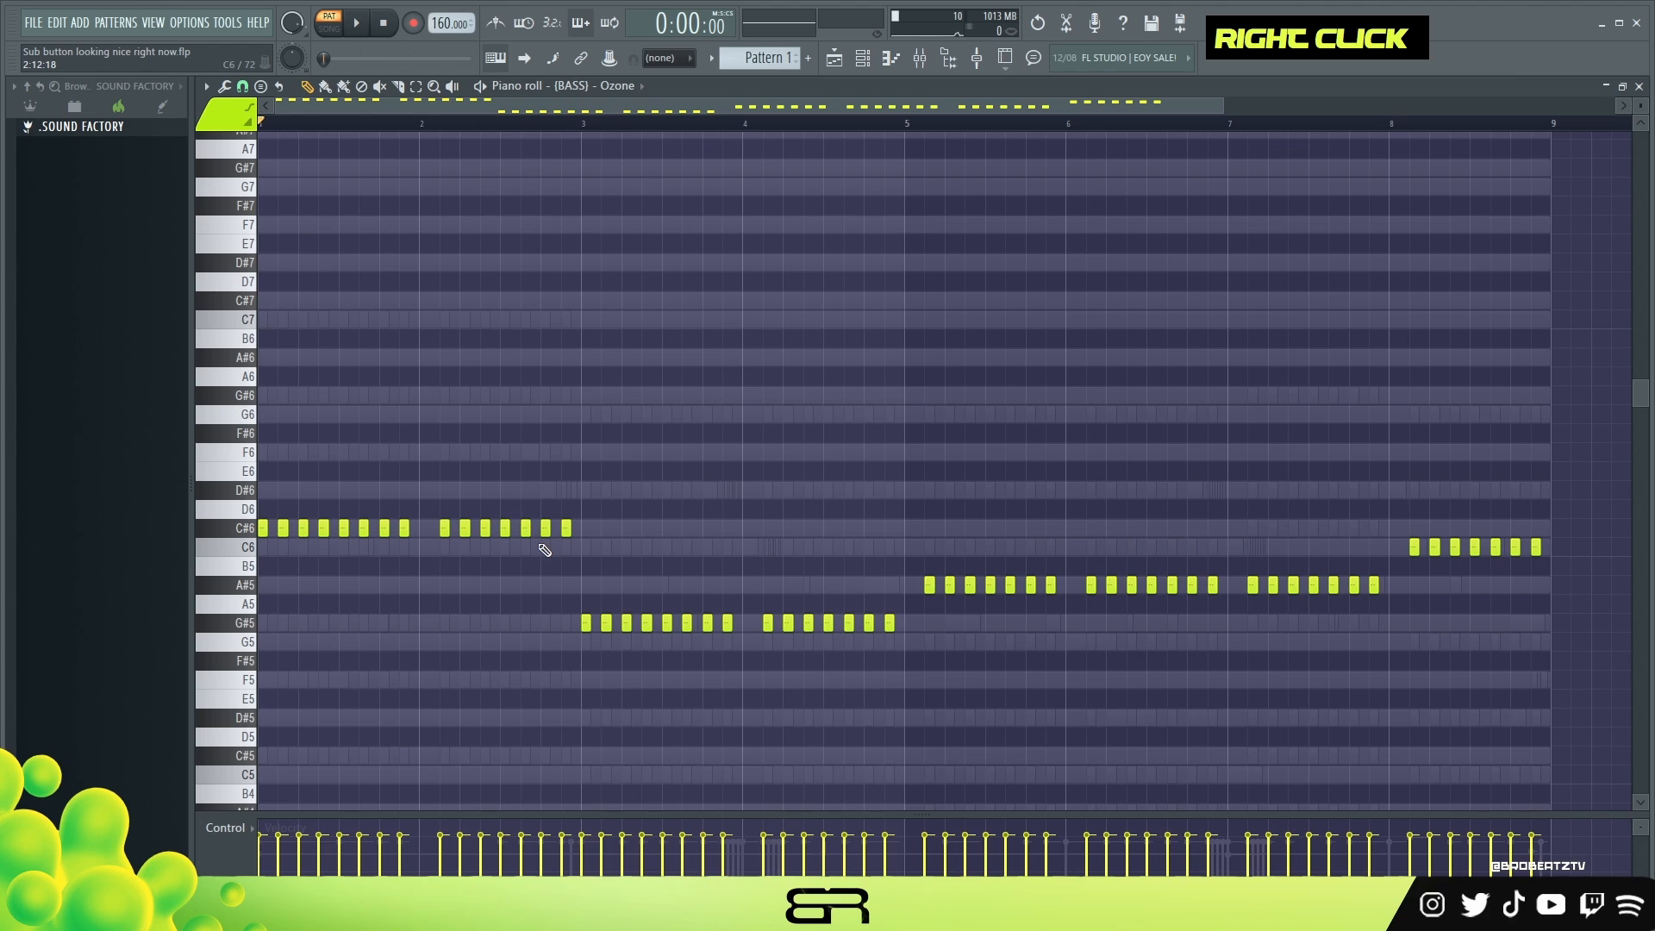
pyautogui.press('ctrl')
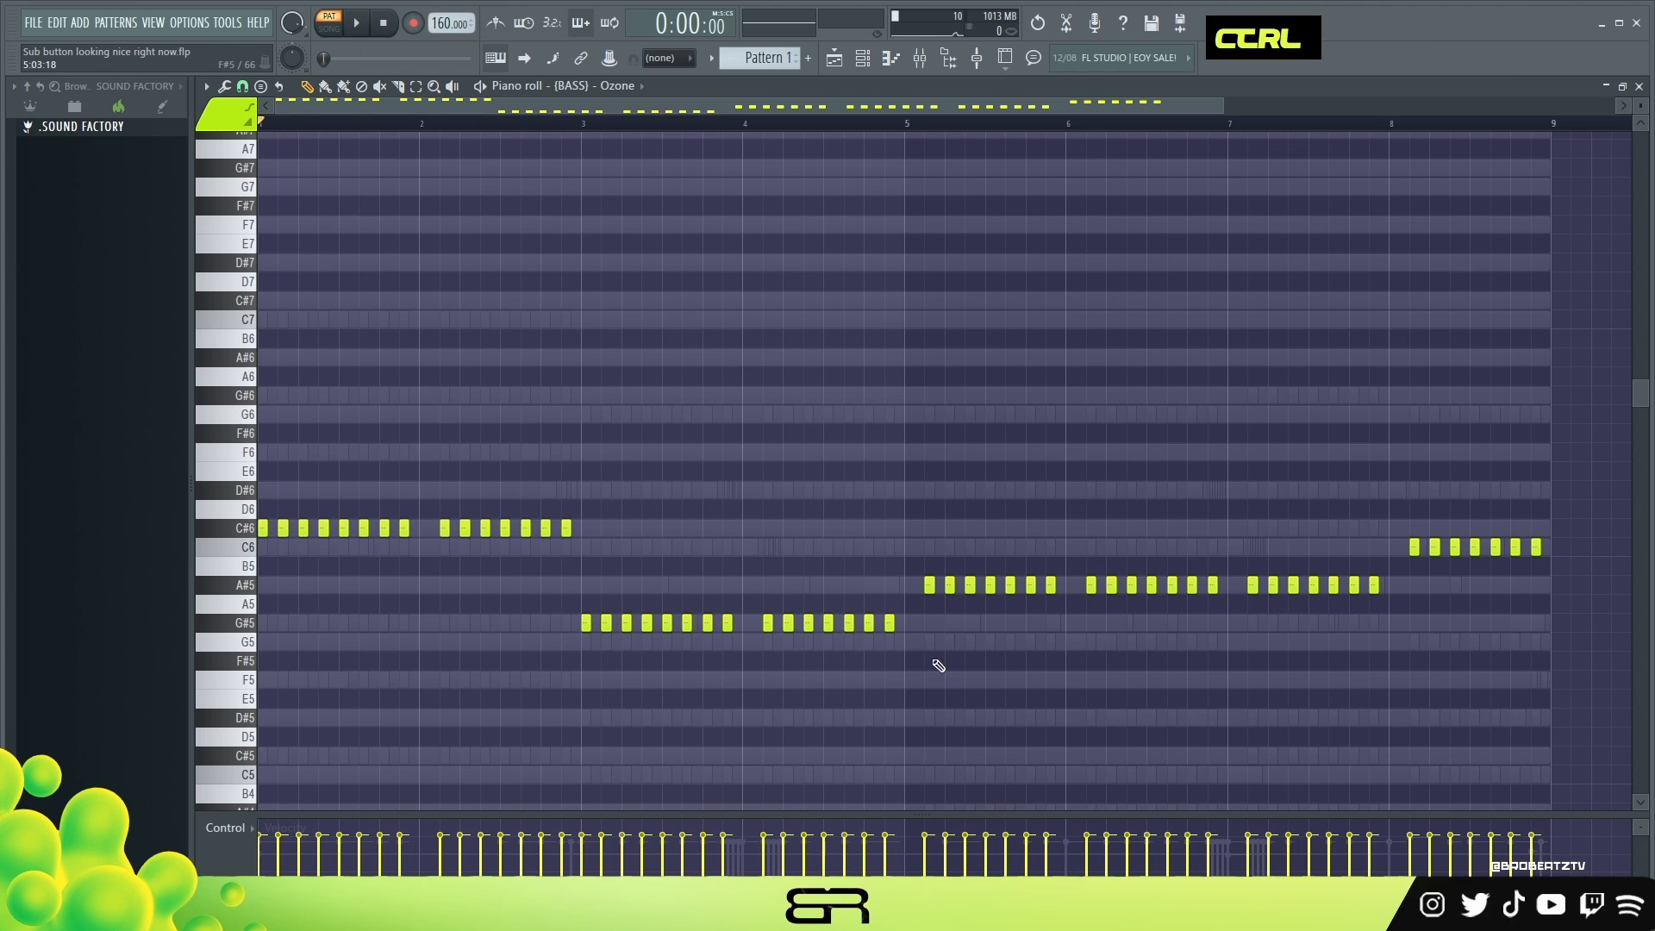
pyautogui.moveTo(897, 668); pyautogui.dragTo(600, 626)
pyautogui.press('space')
pyautogui.press('space')
pyautogui.press('space')
pyautogui.press('space')
pyautogui.press('space')
pyautogui.press('space')
pyautogui.press('space')
pyautogui.press('space')
pyautogui.press('space')
pyautogui.press('space')
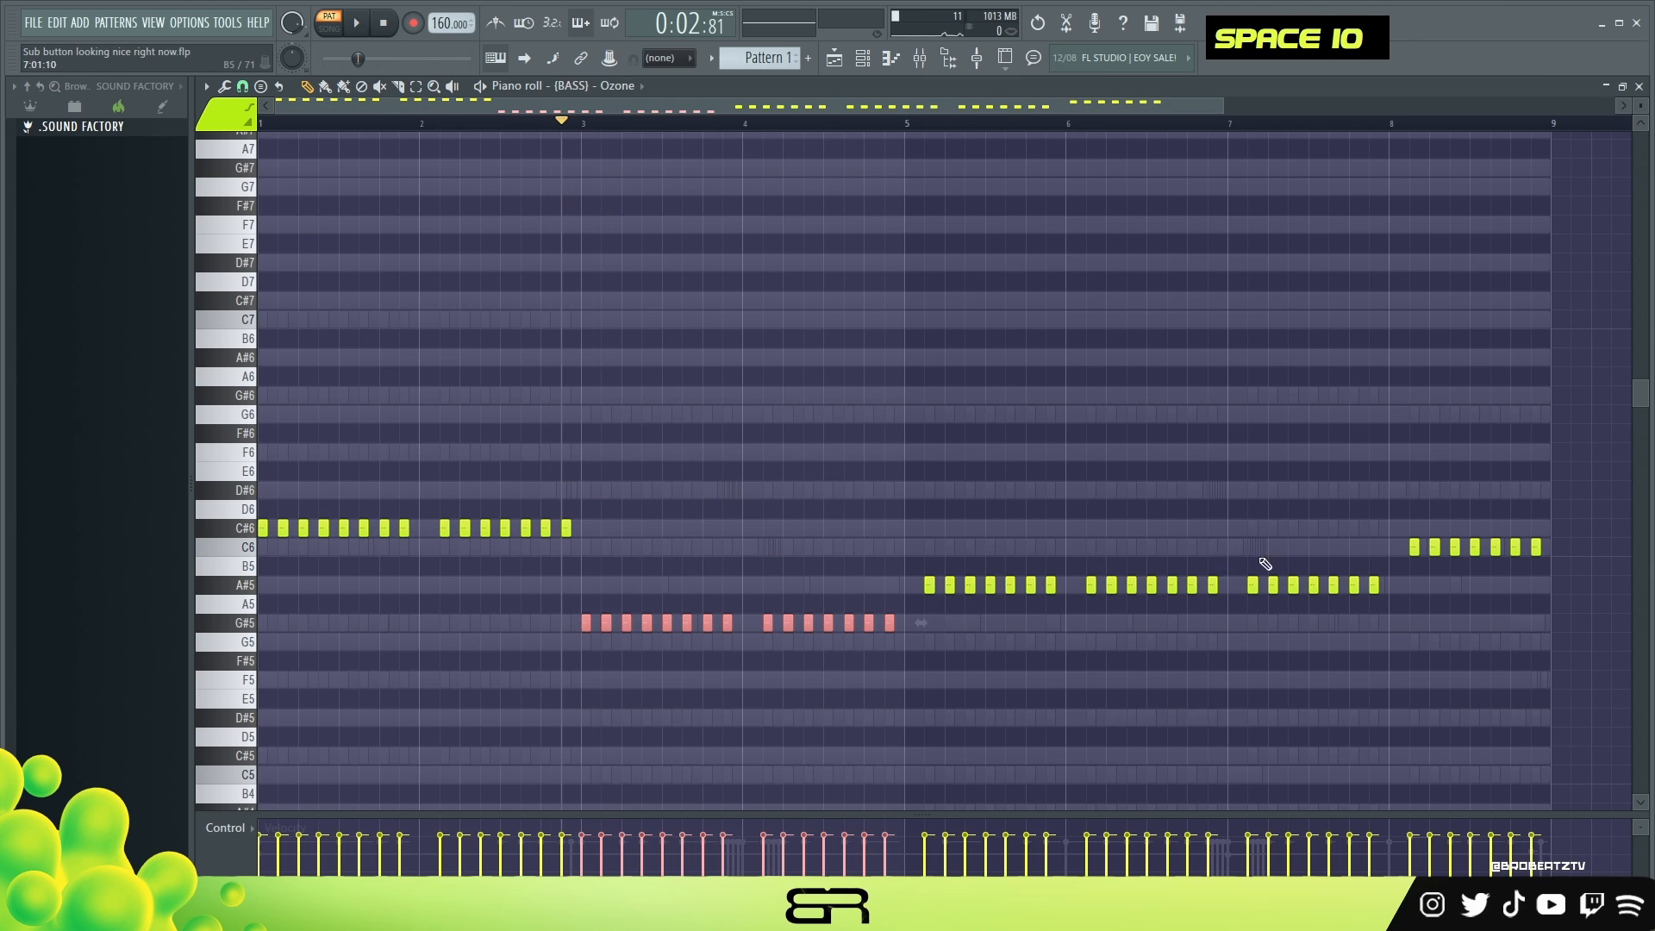
pyautogui.moveTo(585, 622)
pyautogui.mouseDown()
pyautogui.moveTo(586, 647)
pyautogui.moveTo(586, 618)
pyautogui.mouseUp()
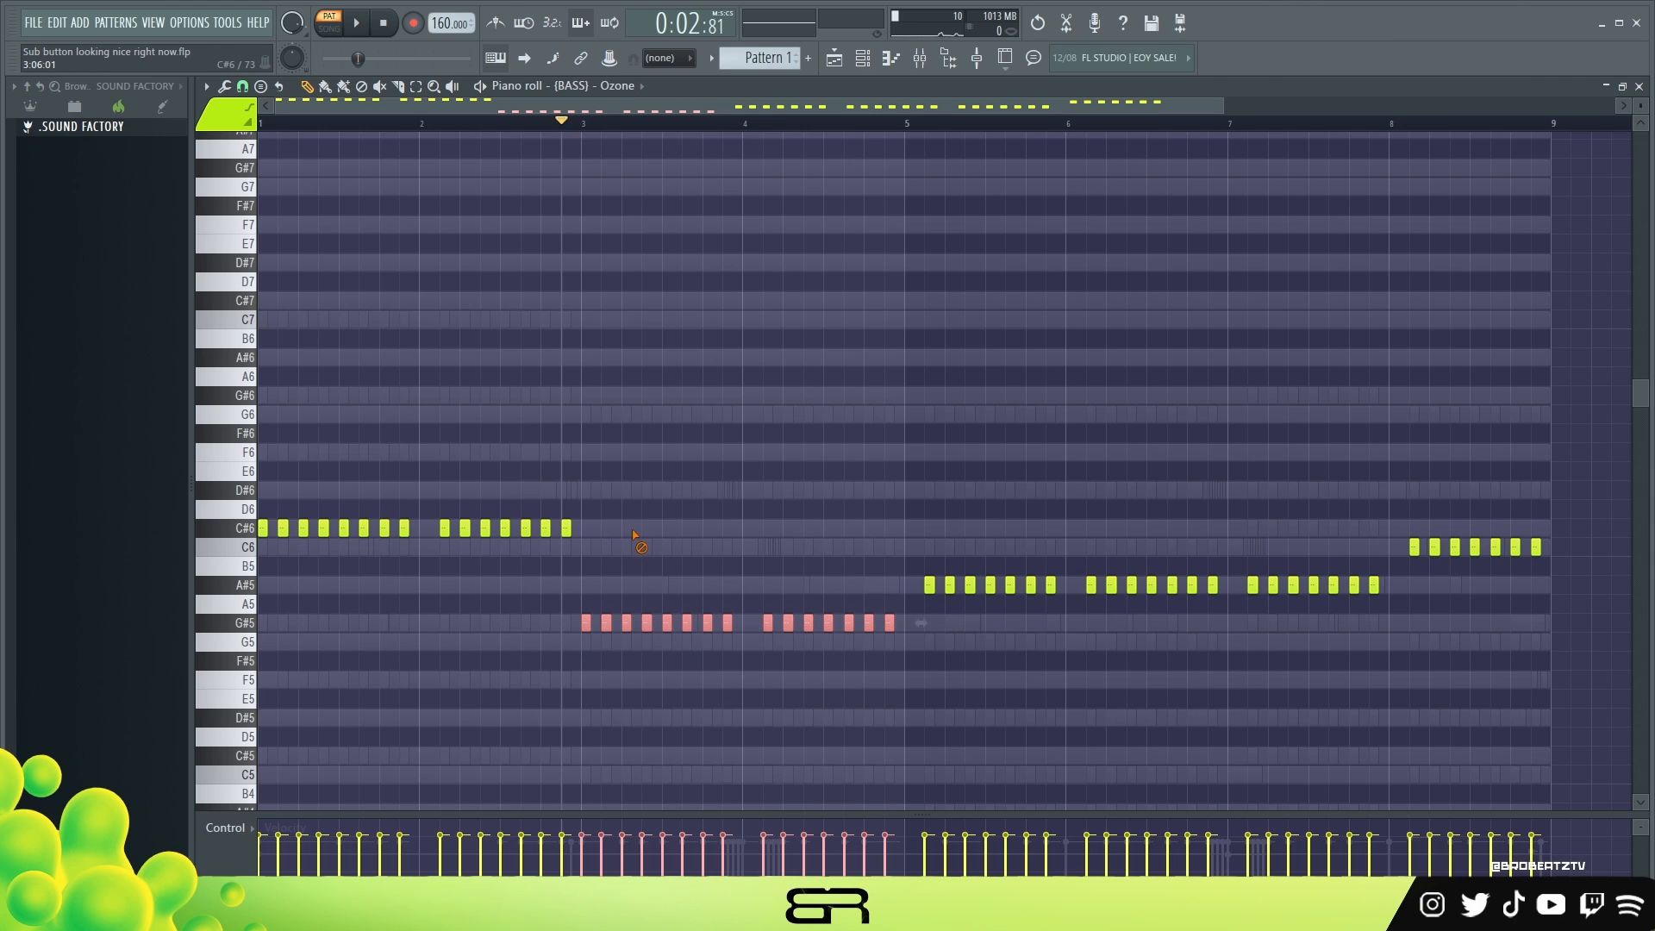
pyautogui.rightClick(660, 582)
pyautogui.scroll(-1, 692, 460)
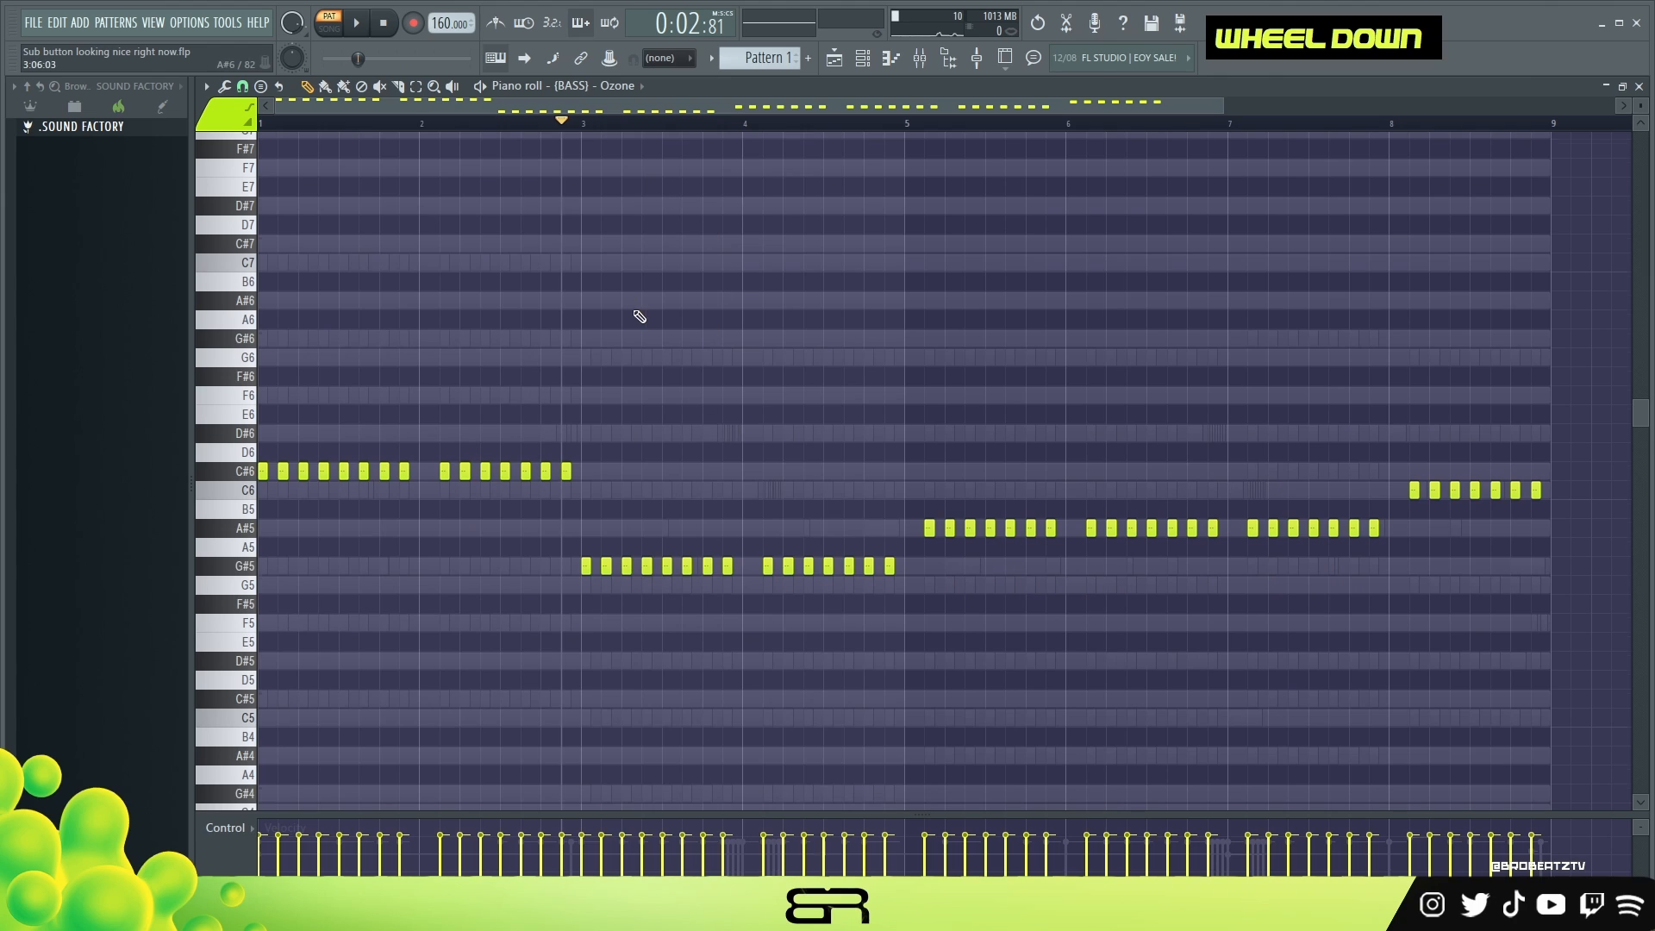
pyautogui.scroll(-1, 640, 317)
# Try copies of the G#5 bass notes from bars 3 and 4 on C6 and D#6.
pyautogui.moveTo(898, 541); pyautogui.dragTo(583, 518)
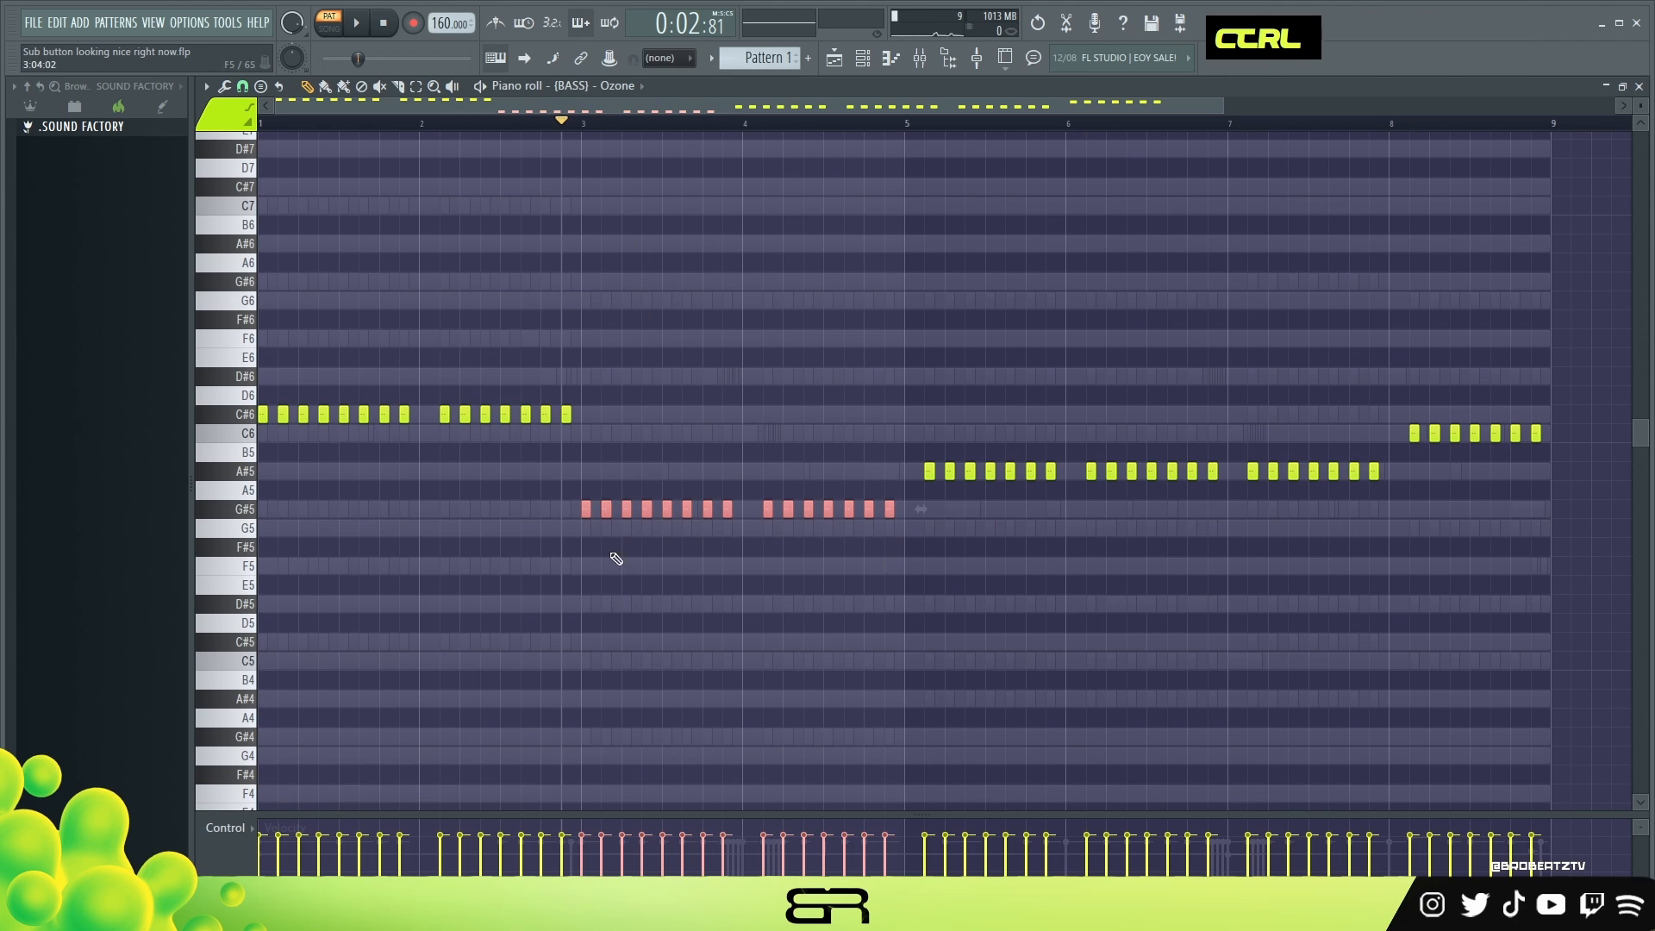
pyautogui.moveTo(603, 515); pyautogui.dragTo(902, 546)
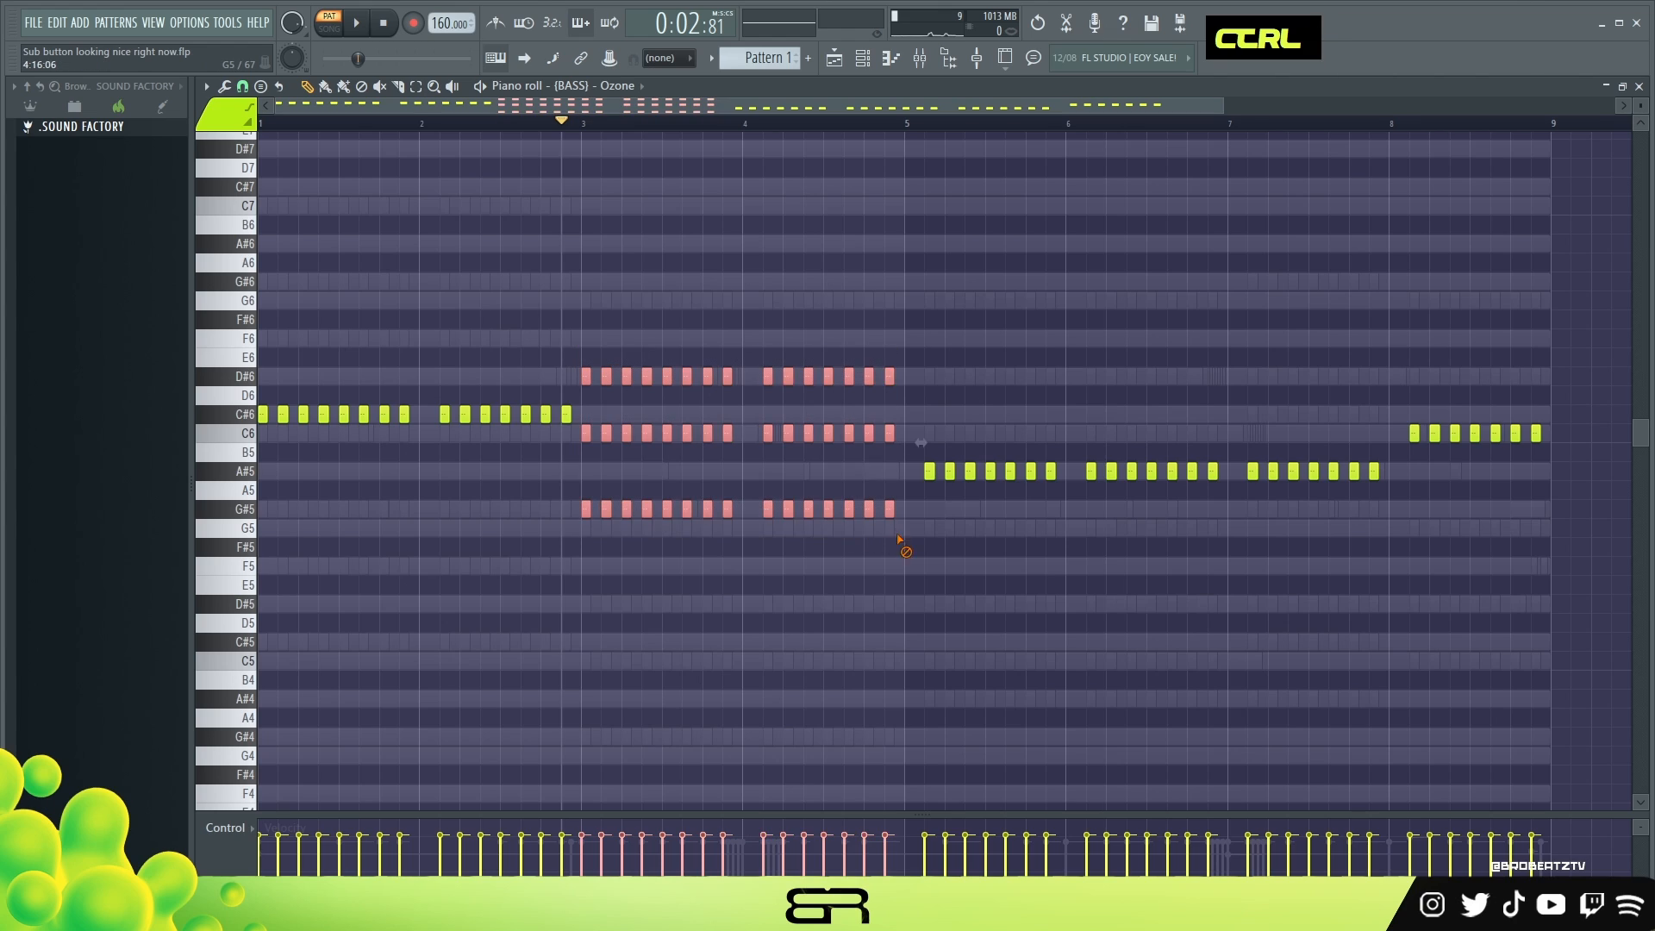
pyautogui.rightClick(546, 444)
pyautogui.rightClick(577, 439)
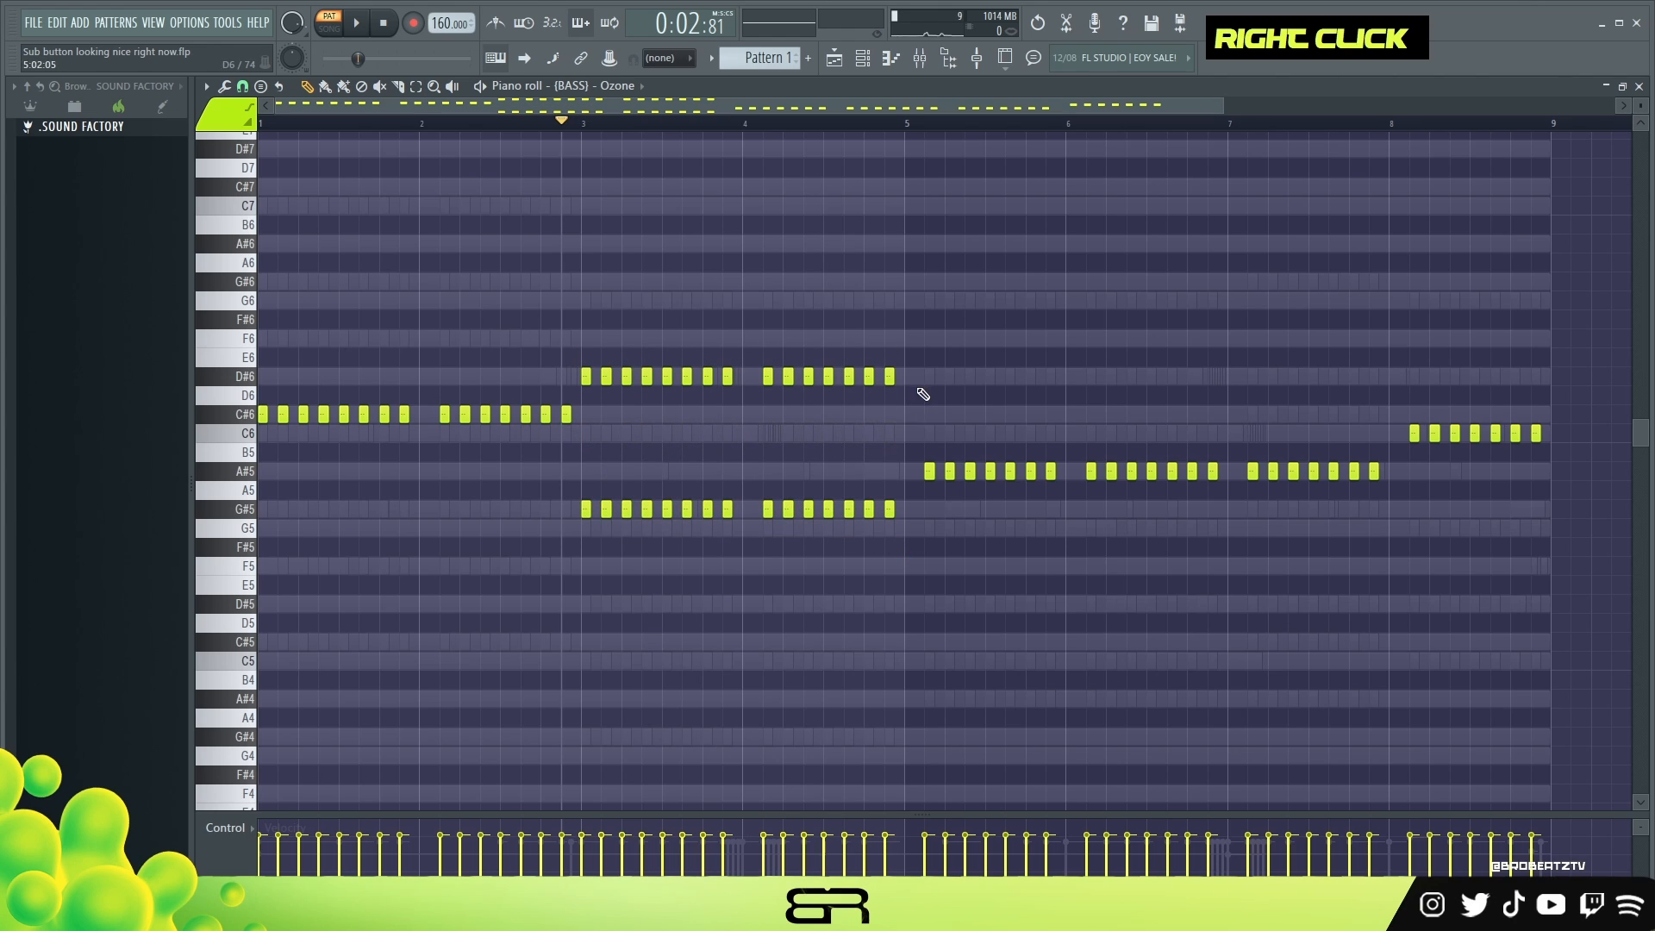
pyautogui.moveTo(709, 378); pyautogui.dragTo(584, 378)
# Duplicate the bass notes of bars 3 and 4 onto F5, raise the copies an octave to F6, and delete the other rows there.
pyautogui.moveTo(911, 482)
pyautogui.mouseDown()
pyautogui.moveTo(756, 518)
pyautogui.moveTo(587, 528)
pyautogui.moveTo(631, 519)
pyautogui.moveTo(592, 572)
pyautogui.moveTo(628, 572)
pyautogui.moveTo(580, 635)
pyautogui.moveTo(597, 646)
pyautogui.mouseUp()
pyautogui.hotkey('ctrl', 'Up')
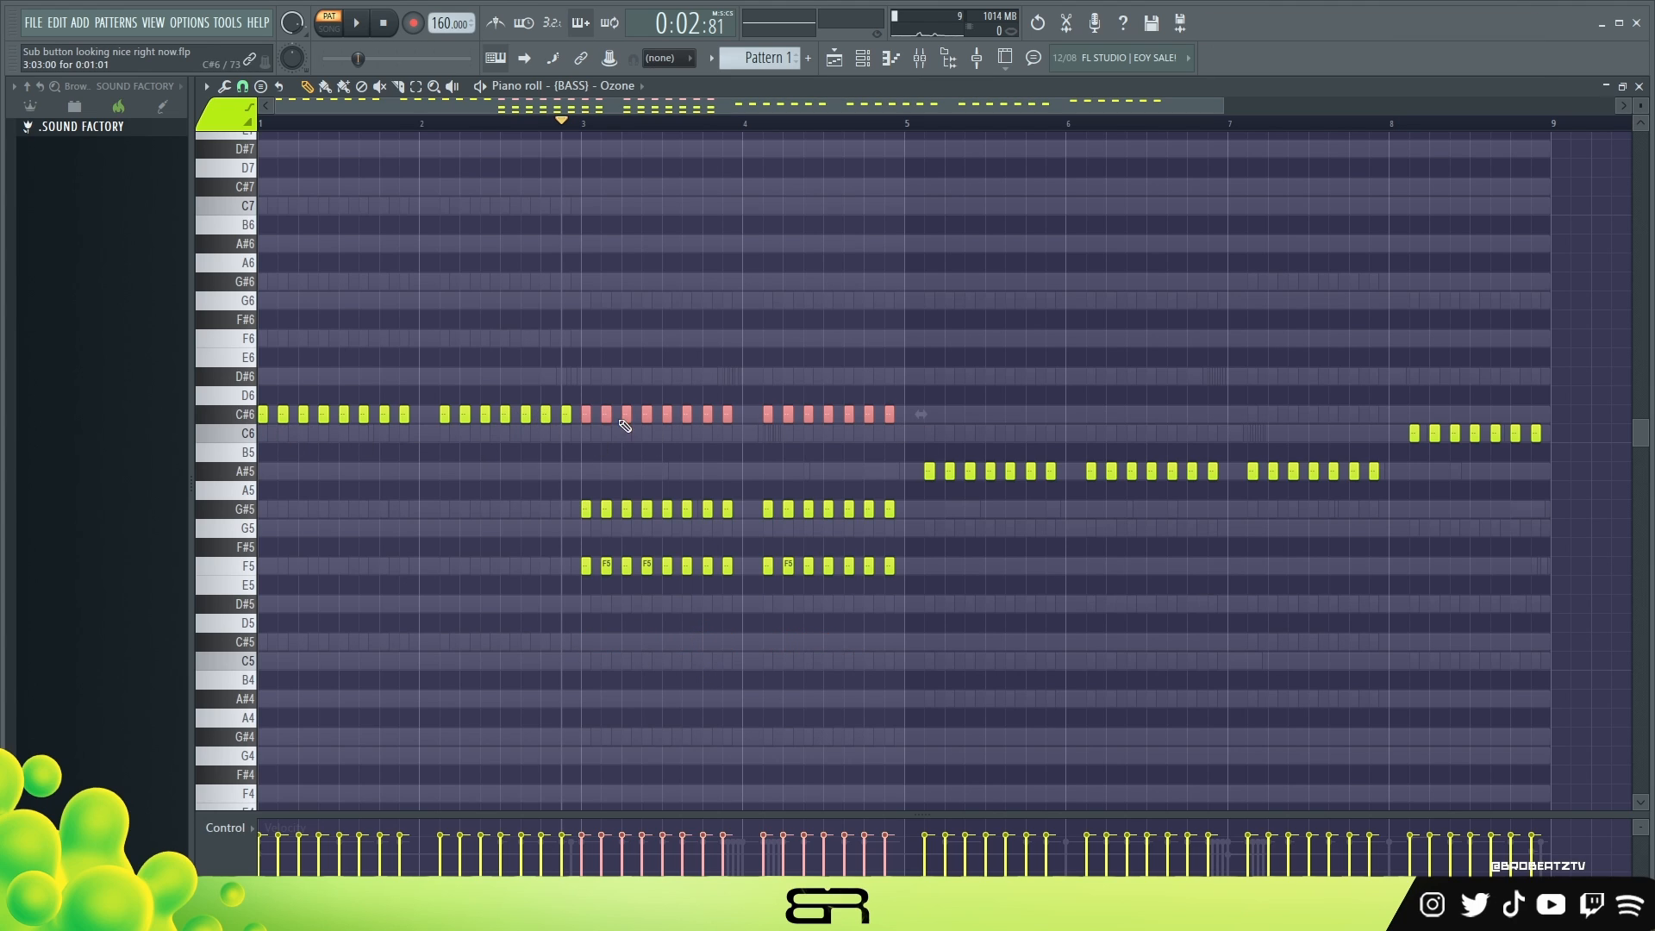
pyautogui.press('Delete')
pyautogui.moveTo(532, 558); pyautogui.dragTo(957, 593)
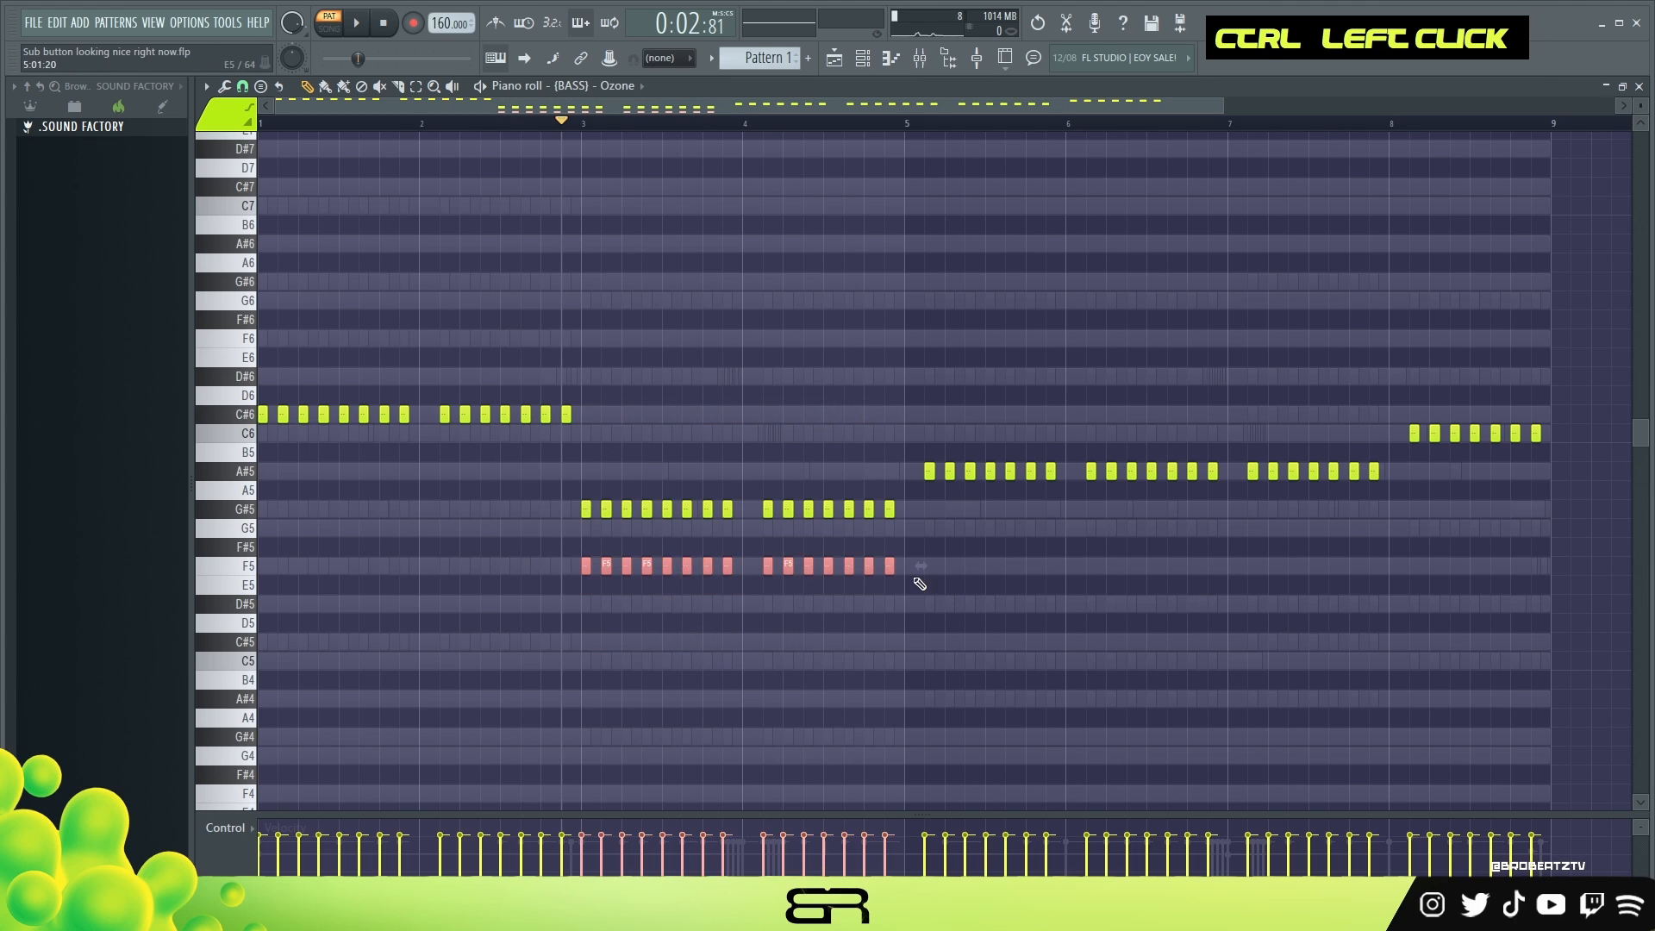
pyautogui.hotkey('ctrl', 'Up')
pyautogui.rightClick(912, 539)
pyautogui.moveTo(912, 539); pyautogui.dragTo(600, 538)
pyautogui.press('Delete')
pyautogui.rightClick(746, 532)
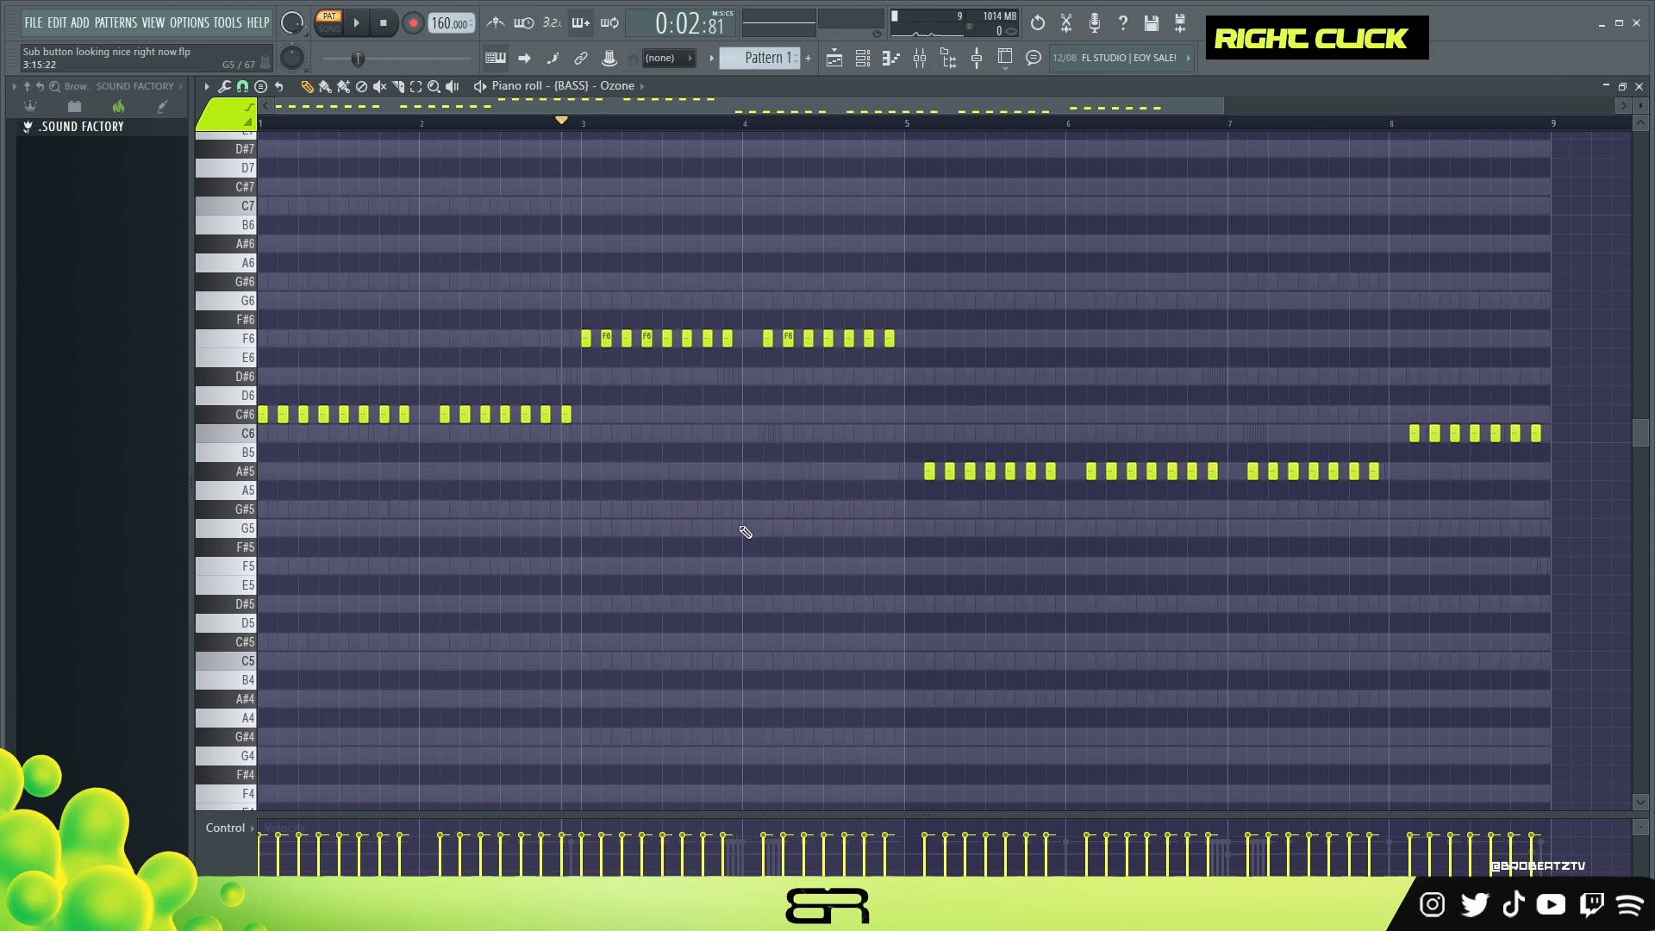
# Replace the A#5 bass notes in bars 5 and 6 with copies on D#5 raised an octave to D#6.
pyautogui.moveTo(865, 464); pyautogui.dragTo(1217, 481)
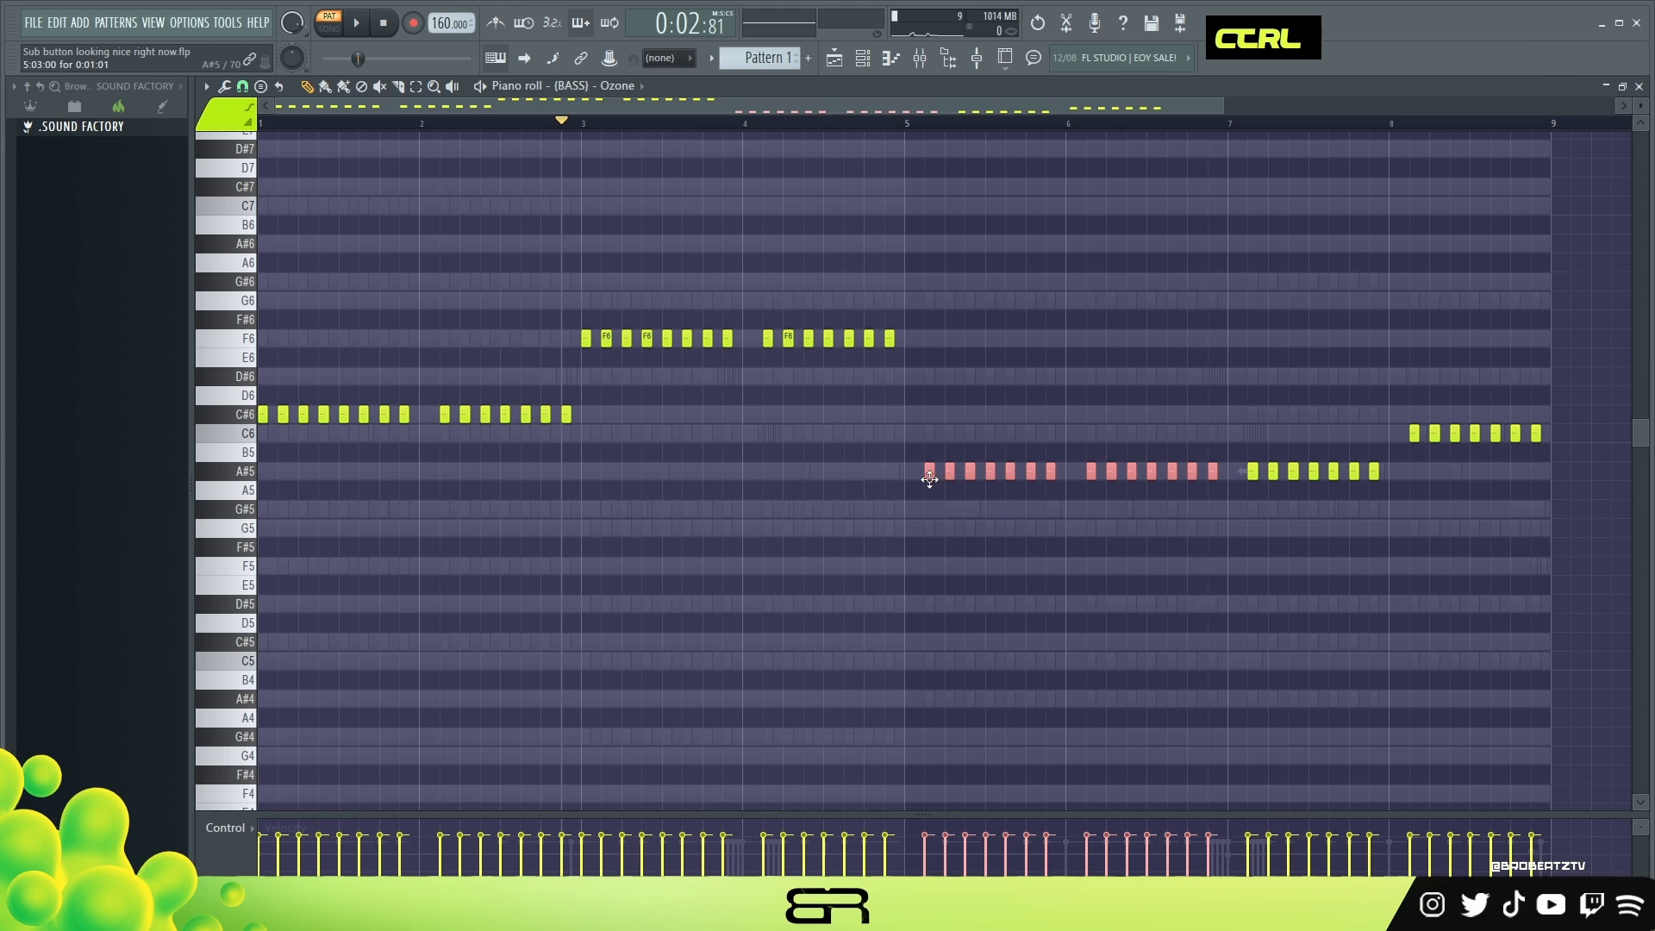
pyautogui.moveTo(928, 477); pyautogui.dragTo(933, 607)
pyautogui.rightClick(980, 658)
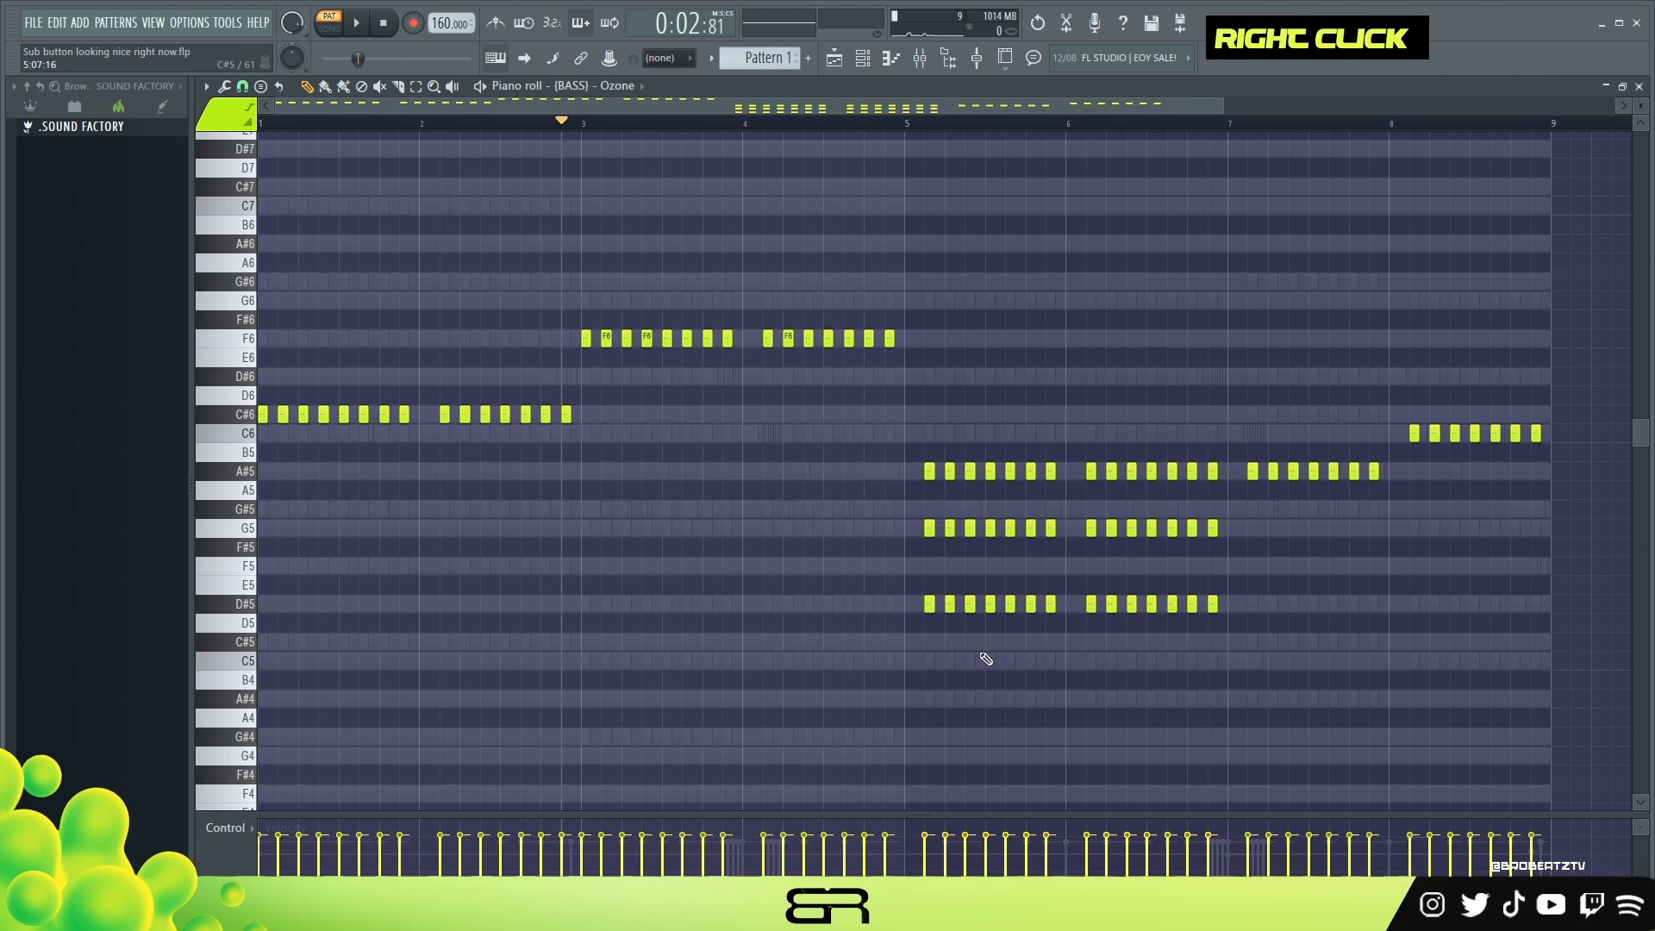
pyautogui.moveTo(807, 595); pyautogui.dragTo(1274, 630)
pyautogui.hotkey('ctrl', 'Up')
pyautogui.rightClick(663, 349)
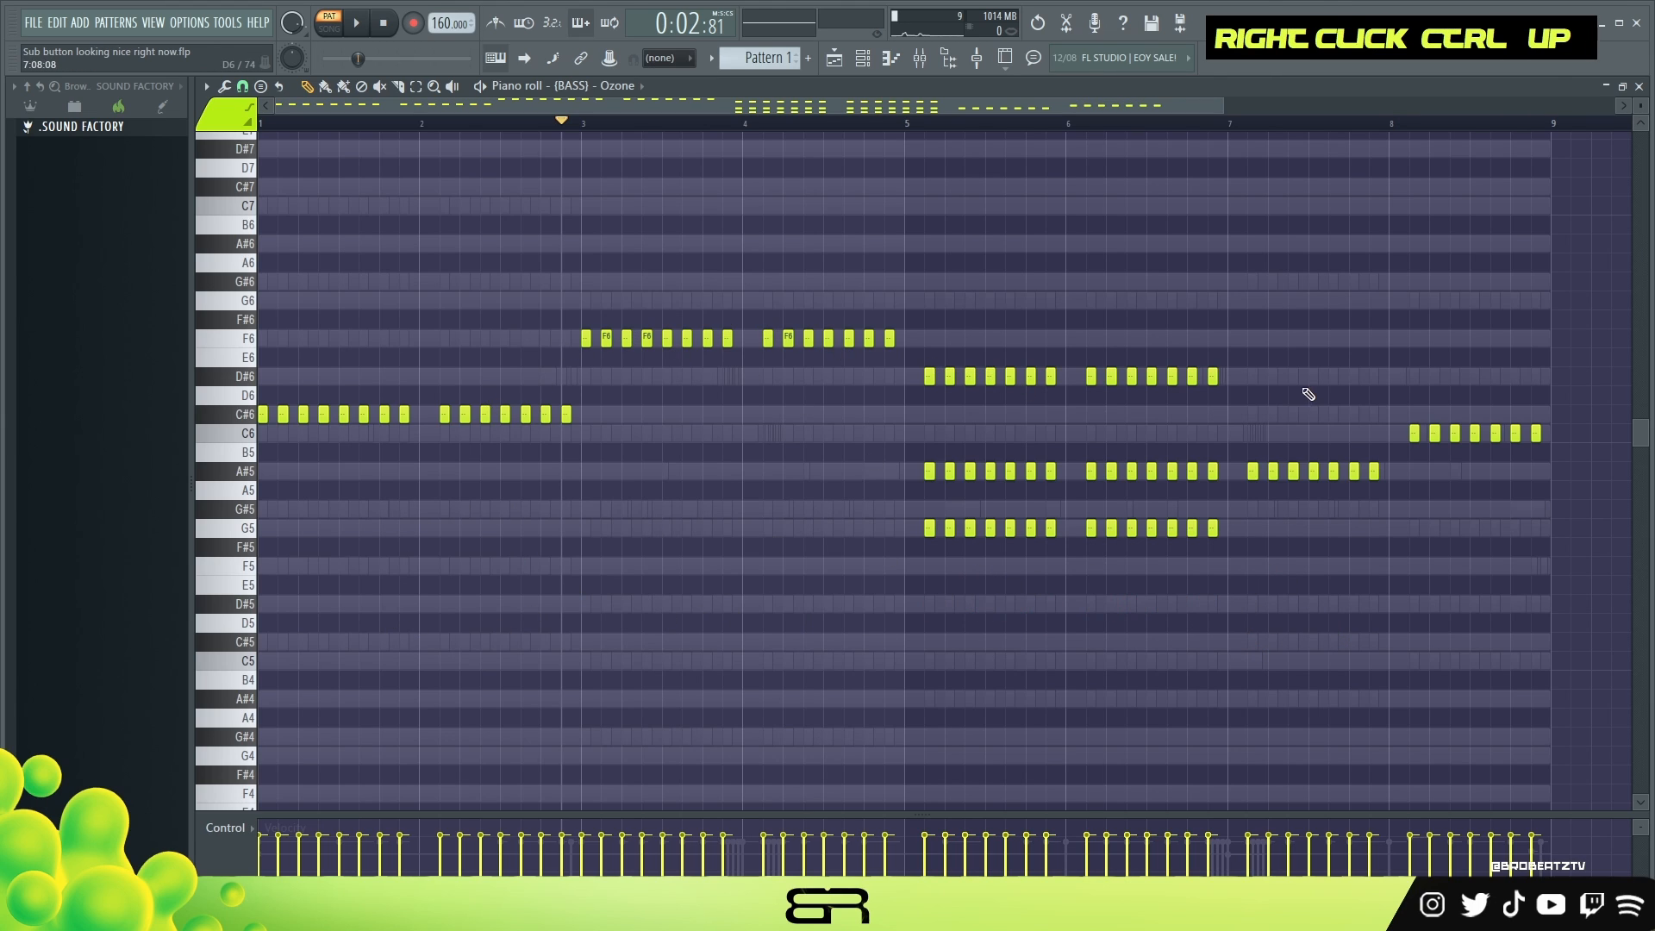
pyautogui.moveTo(1237, 444); pyautogui.dragTo(887, 561)
pyautogui.press('Delete')
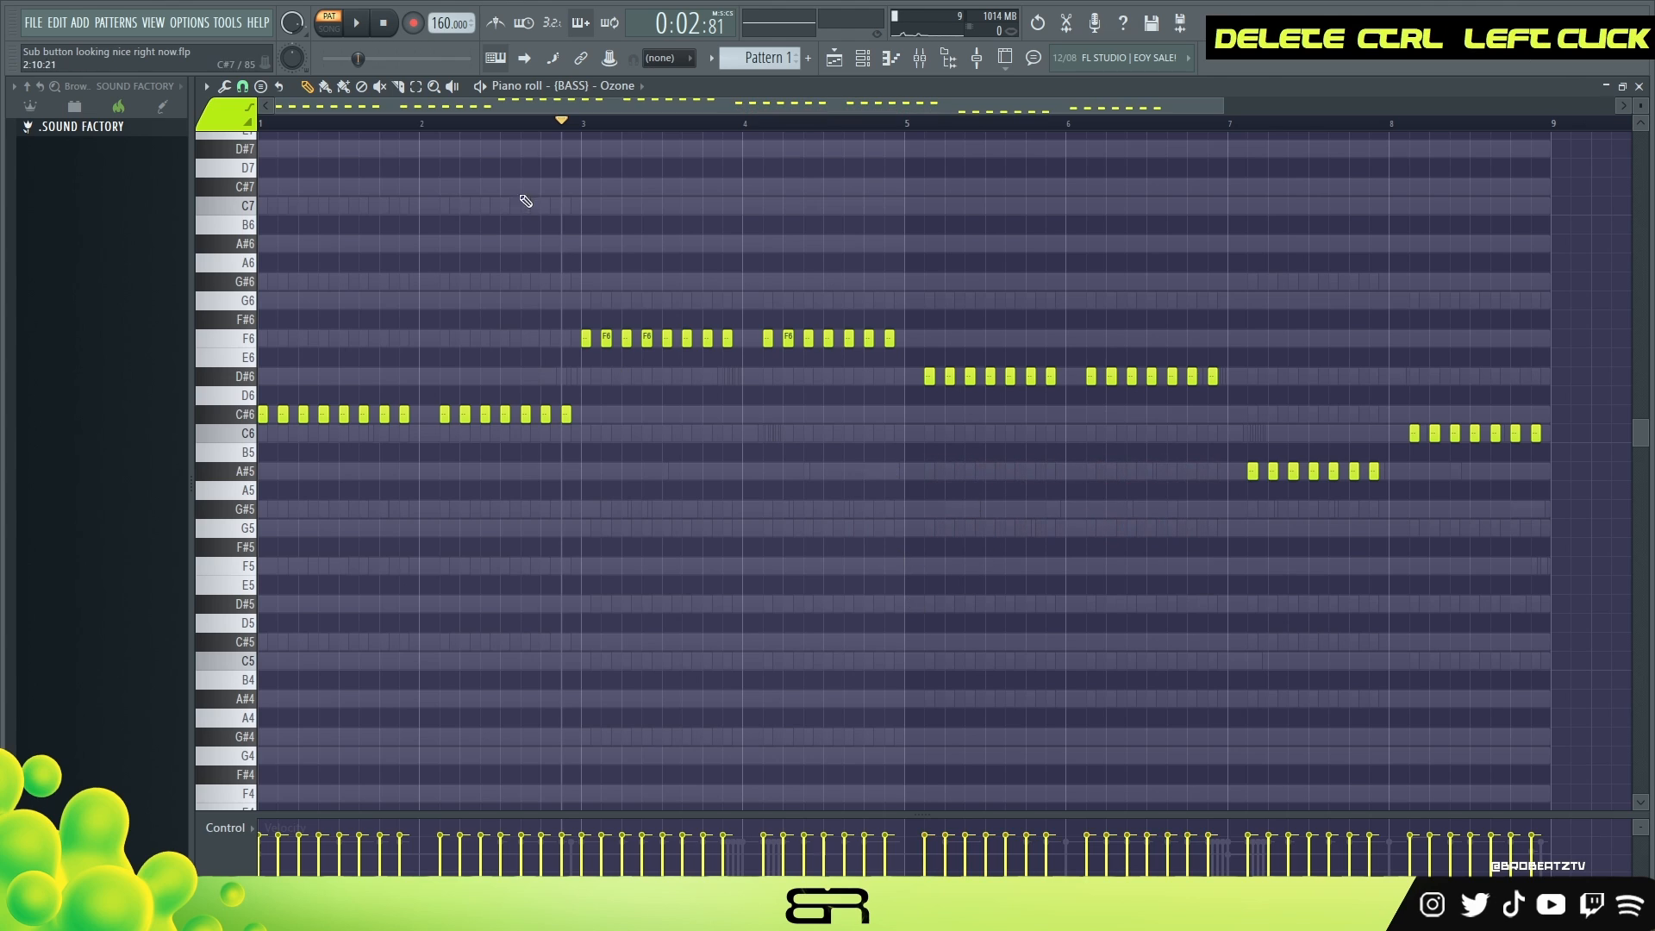
# Play the revised bass line through all eight bars and examine its notes in bars 1 to 4.
pyautogui.press('space')
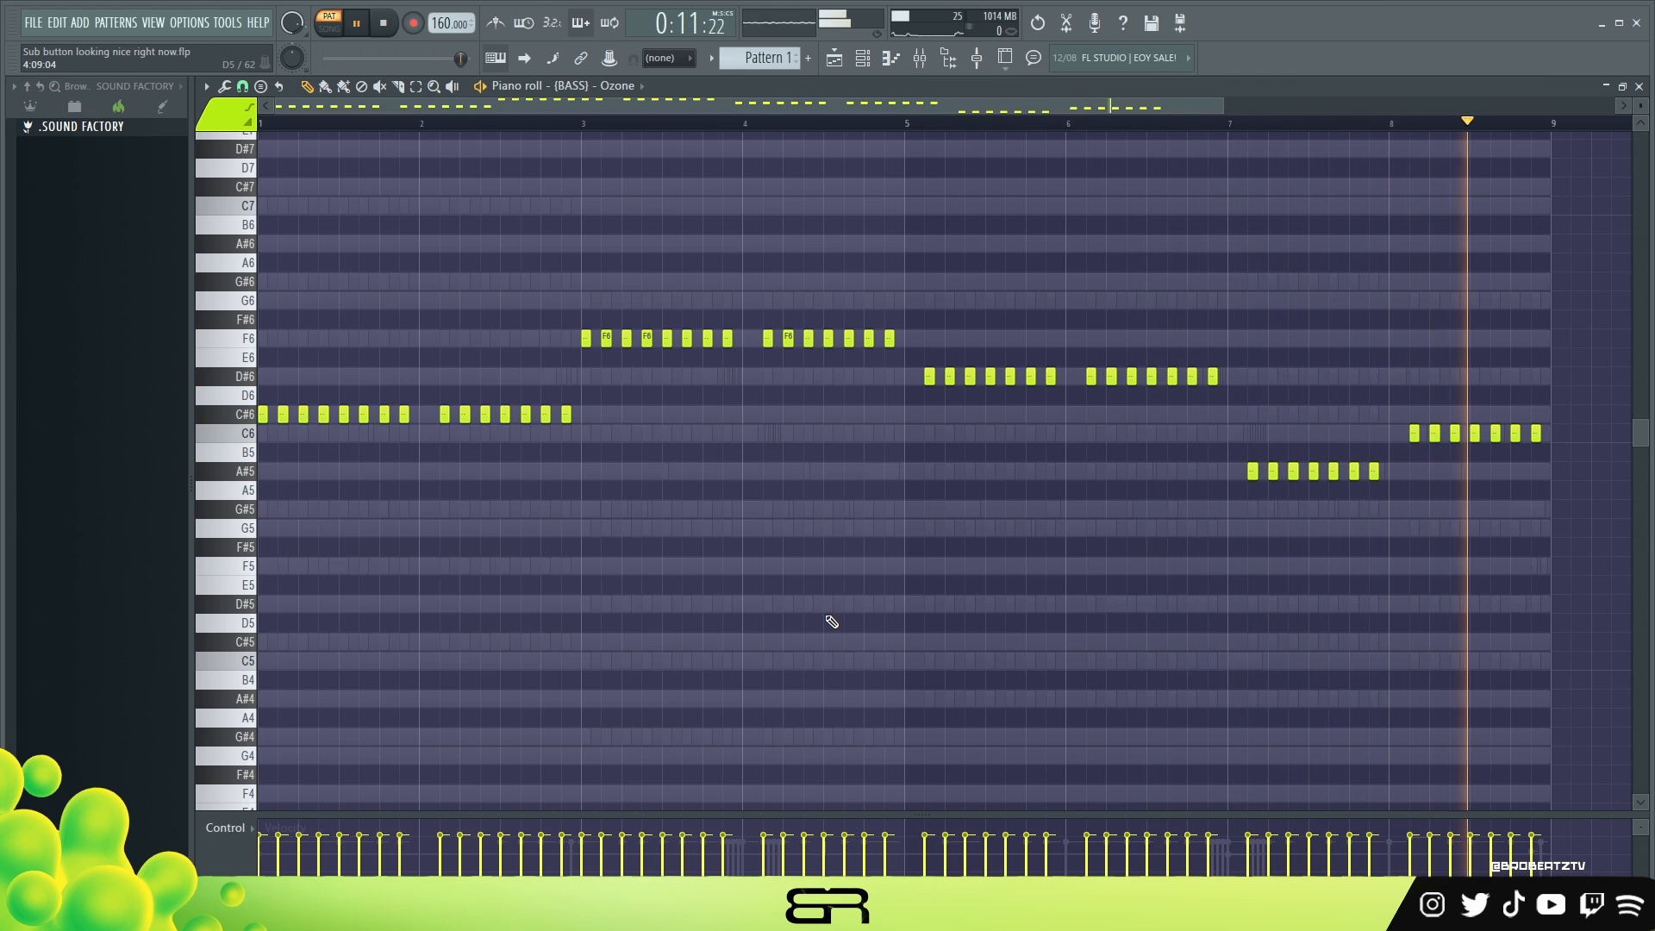
pyautogui.press('space')
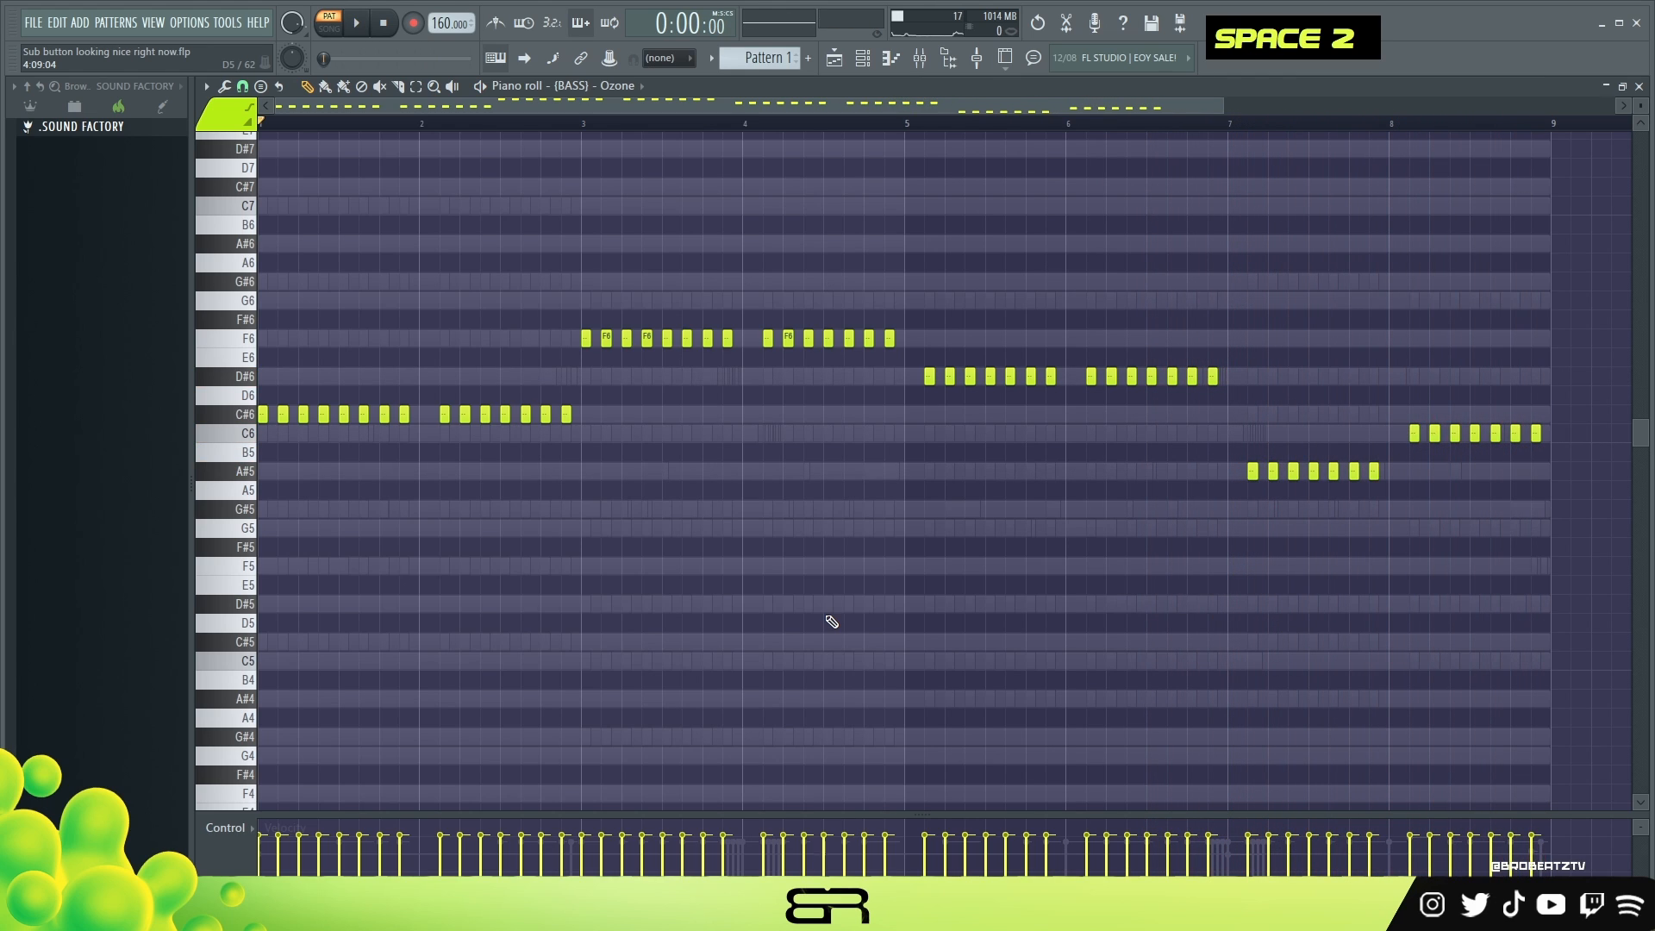
pyautogui.moveTo(556, 423); pyautogui.dragTo(817, 198)
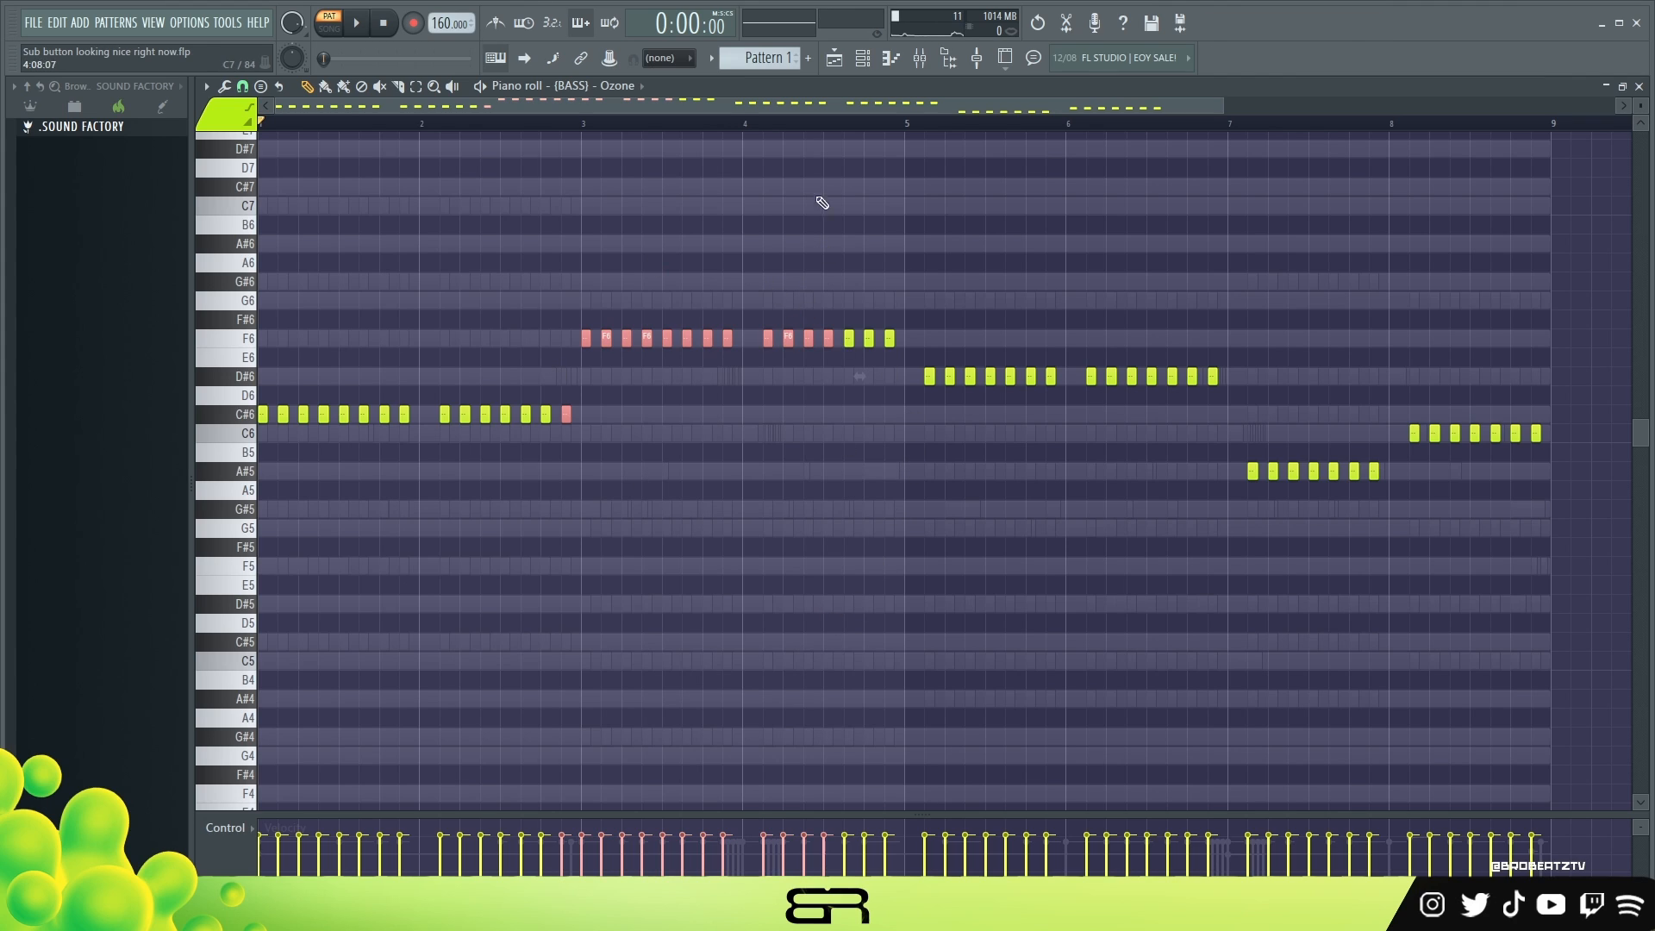
pyautogui.rightClick(766, 239)
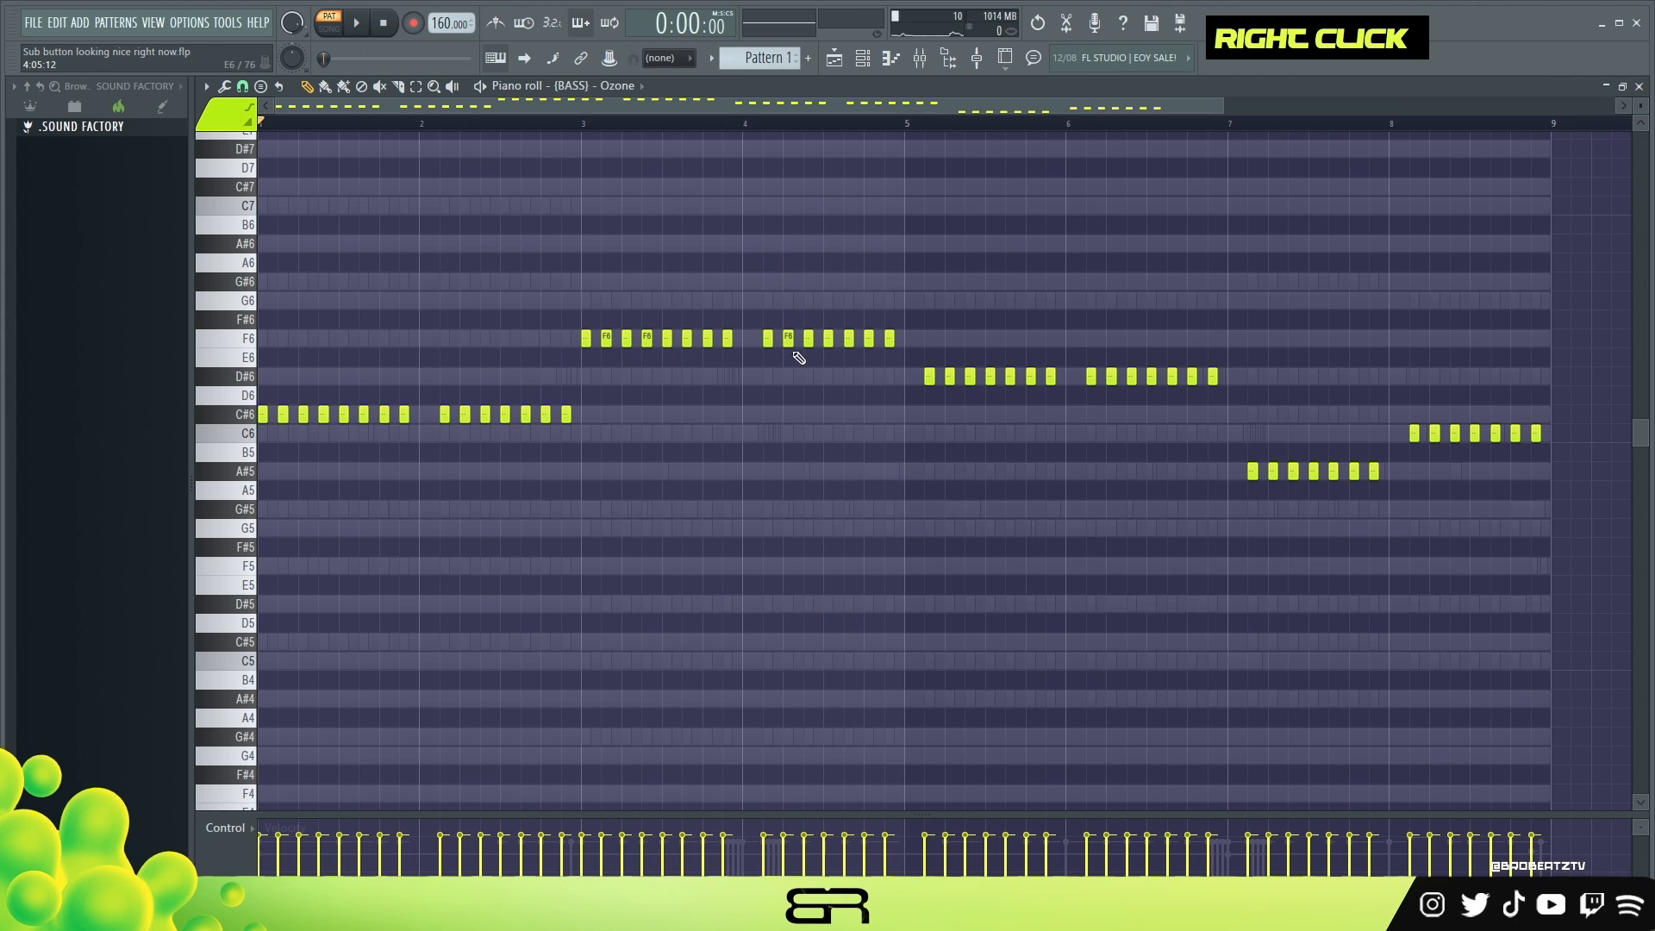
pyautogui.moveTo(702, 297); pyautogui.dragTo(936, 383)
pyautogui.rightClick(789, 302)
pyautogui.moveTo(380, 405); pyautogui.dragTo(536, 461)
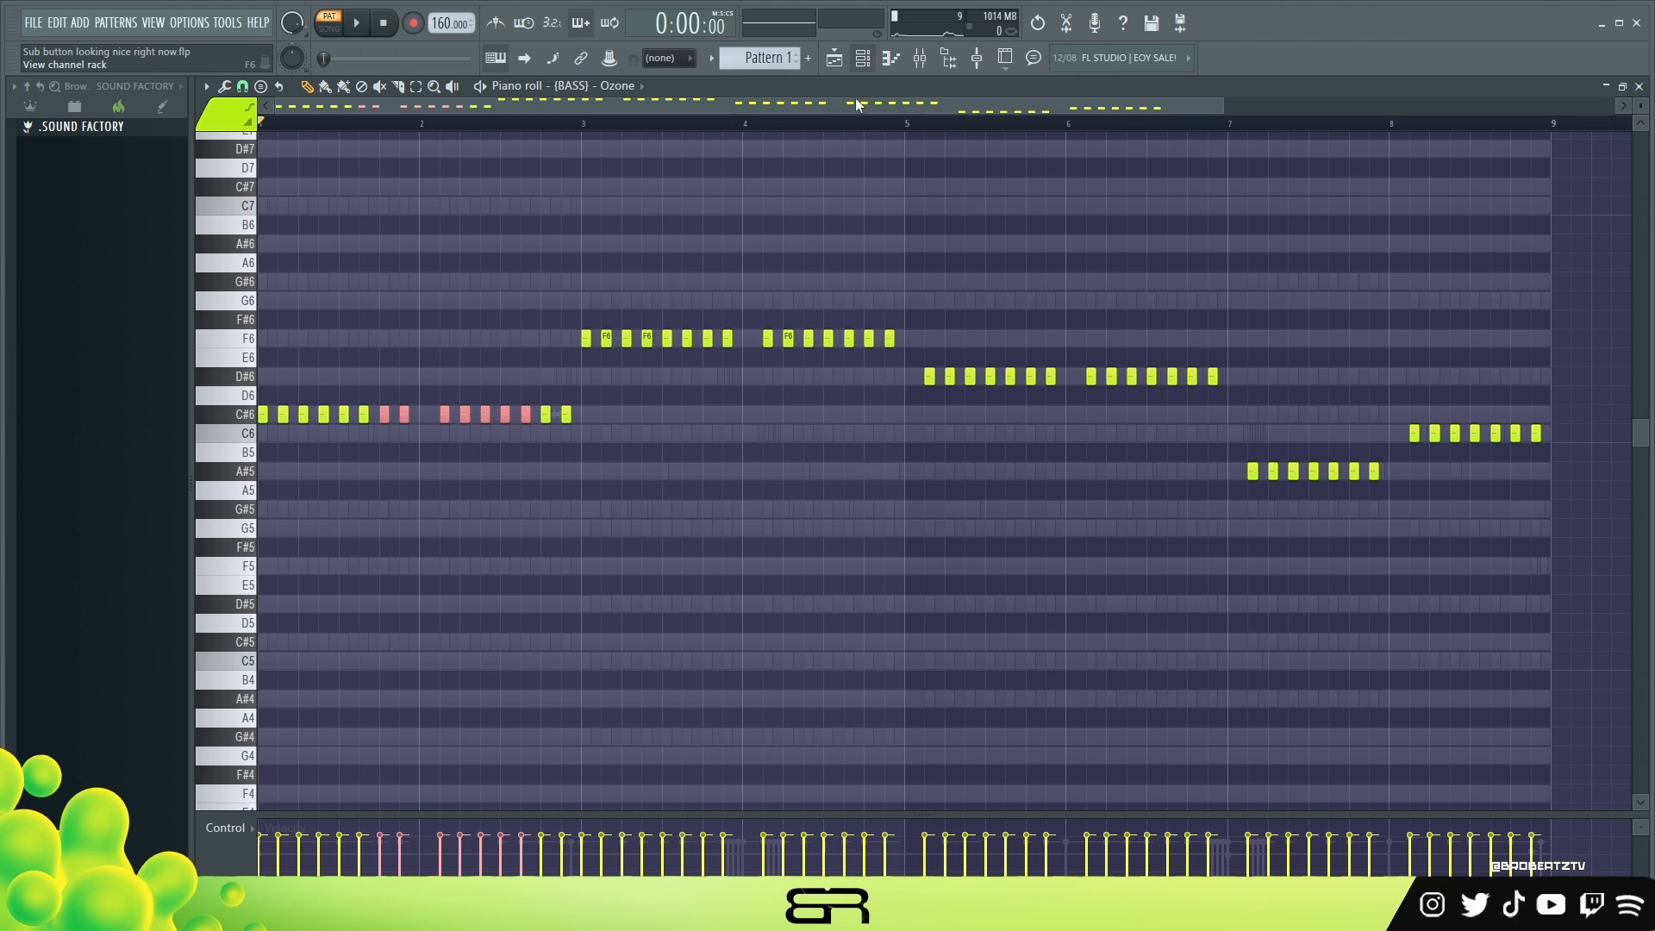
# Thin the bass into a sparse syncopated rhythm with octave jumps in bars 4, 7 and 8, and transpose it down one octave.
pyautogui.rightClick(778, 557)
pyautogui.keyDown('ctrl'); pyautogui.moveTo(300, 341); pyautogui.dragTo(808, 319); pyautogui.keyUp('ctrl')
pyautogui.rightClick(897, 509)
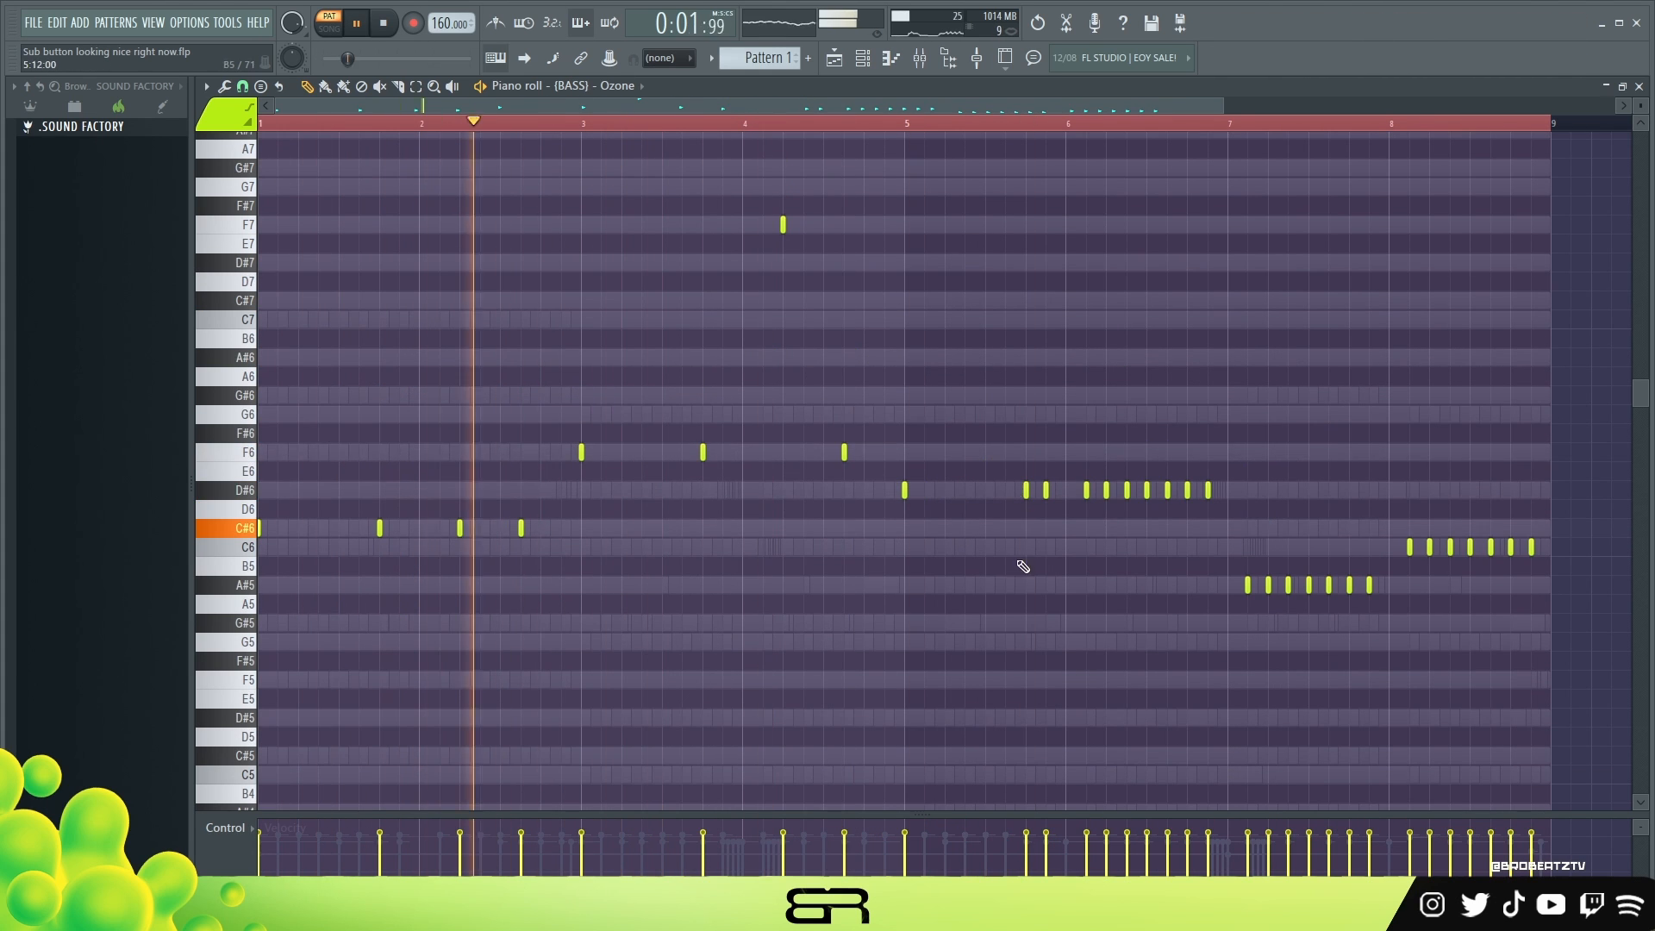
pyautogui.rightClick(1371, 591)
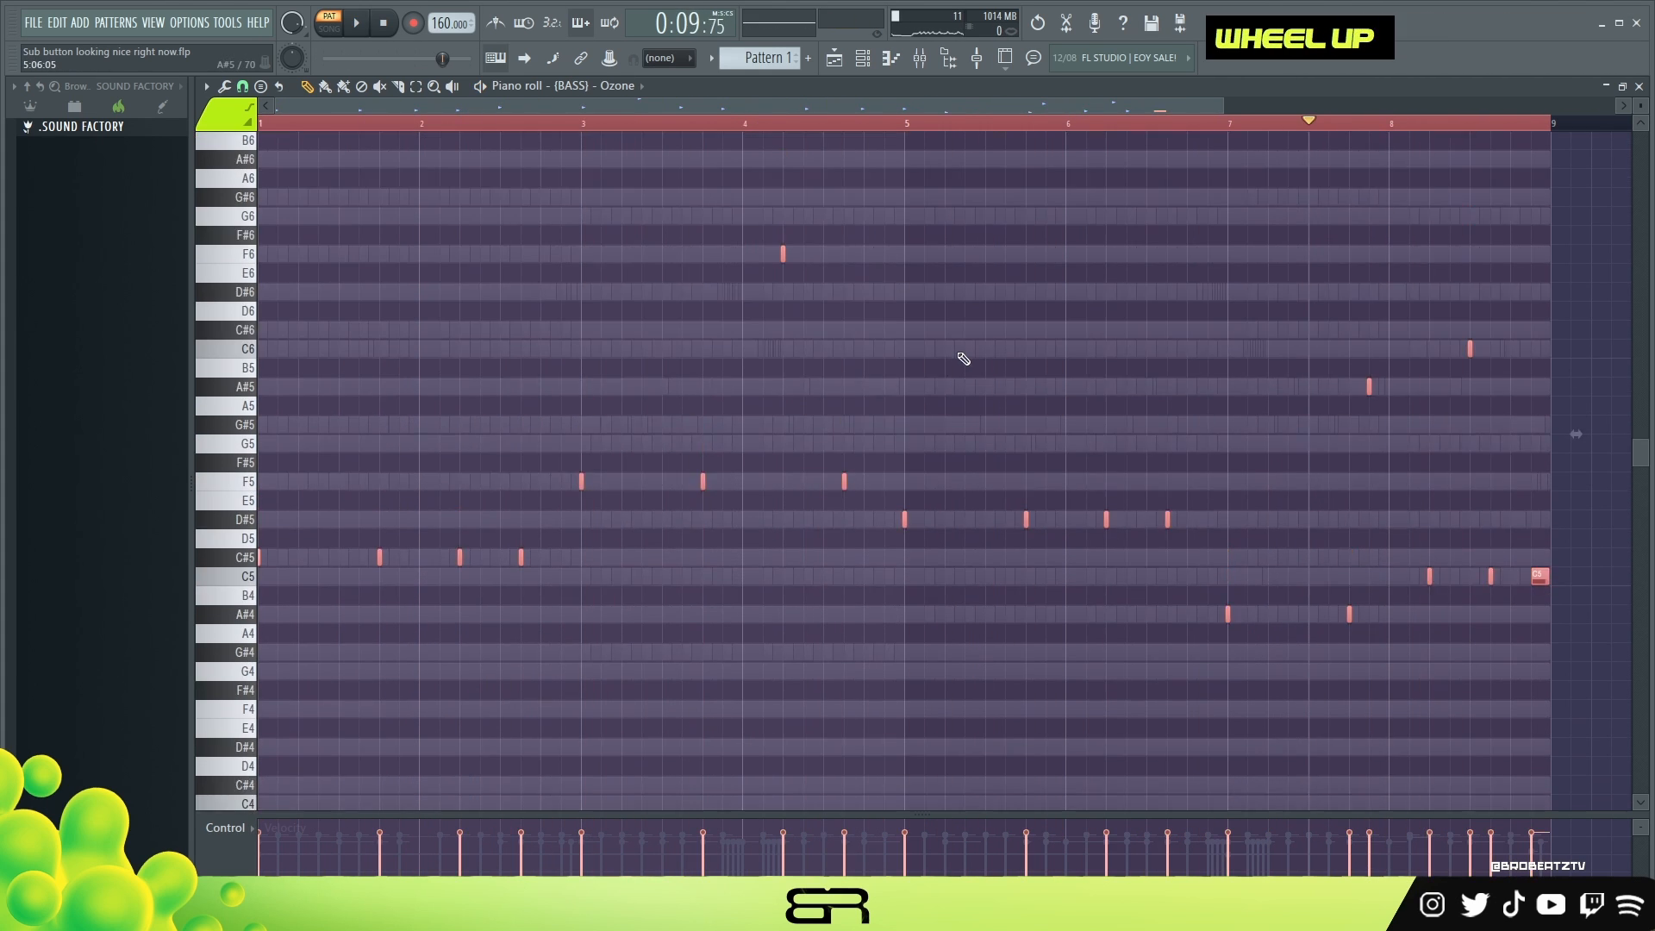
pyautogui.scroll(3, 960, 358)
pyautogui.press('space')
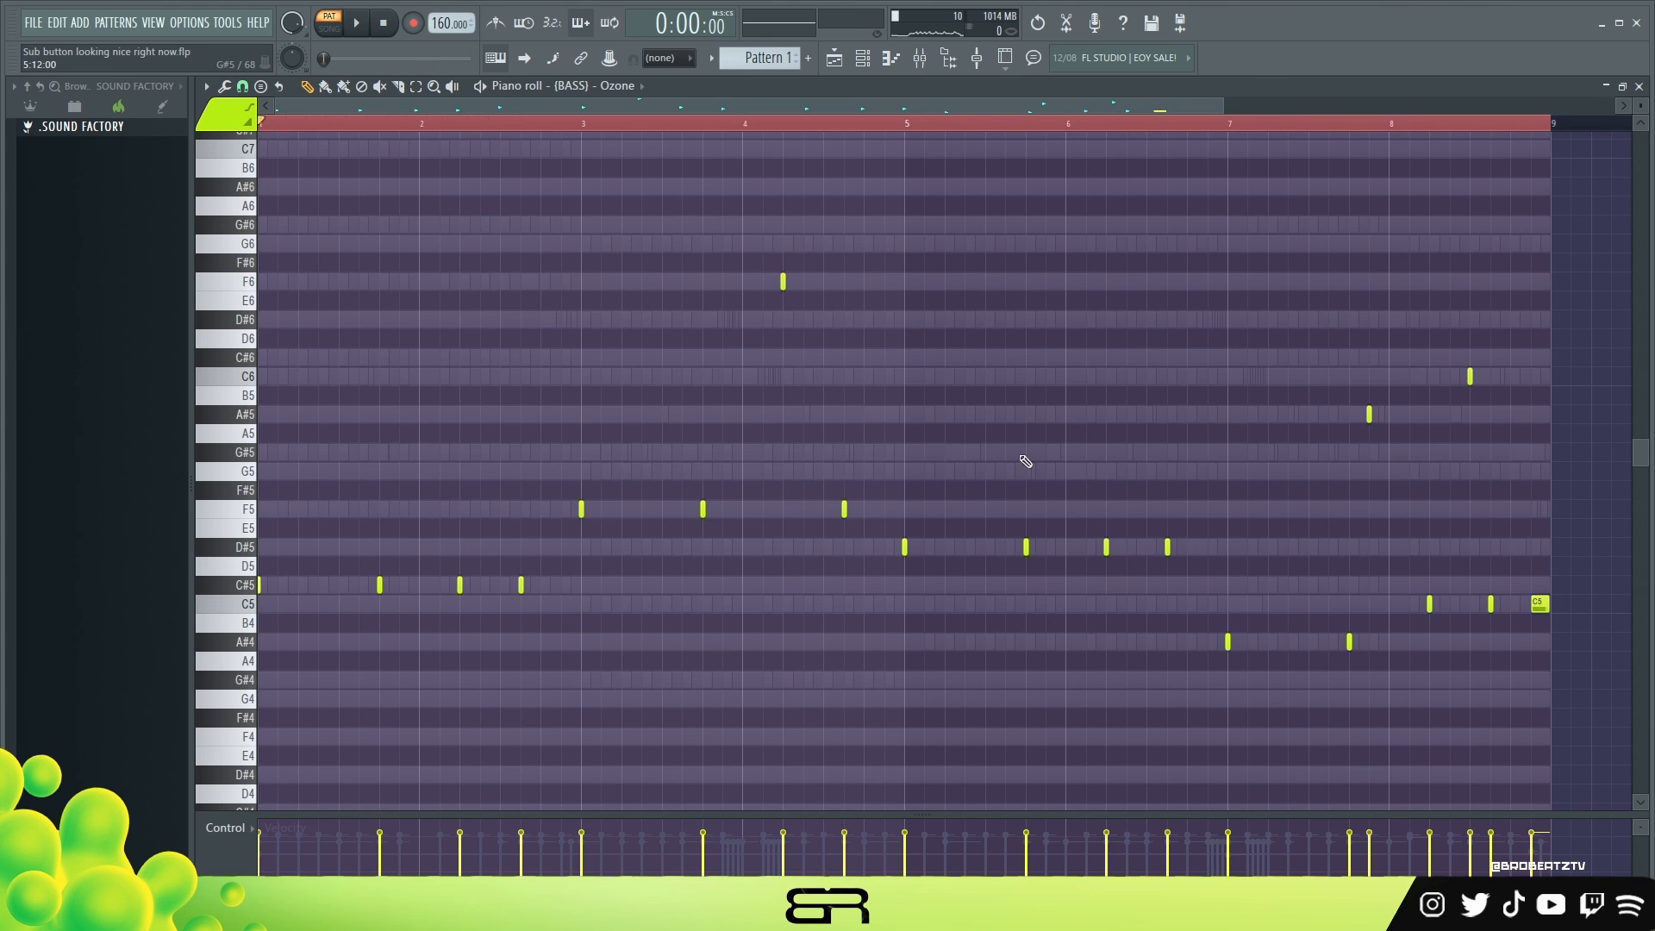
# Try the high bass notes in bars 4, 7 and 8 one octave lower, move them back, and play the bass line.
pyautogui.moveTo(1527, 331); pyautogui.dragTo(1322, 423)
pyautogui.moveTo(911, 255); pyautogui.dragTo(747, 327)
pyautogui.hotkey('ctrl', 'Down')
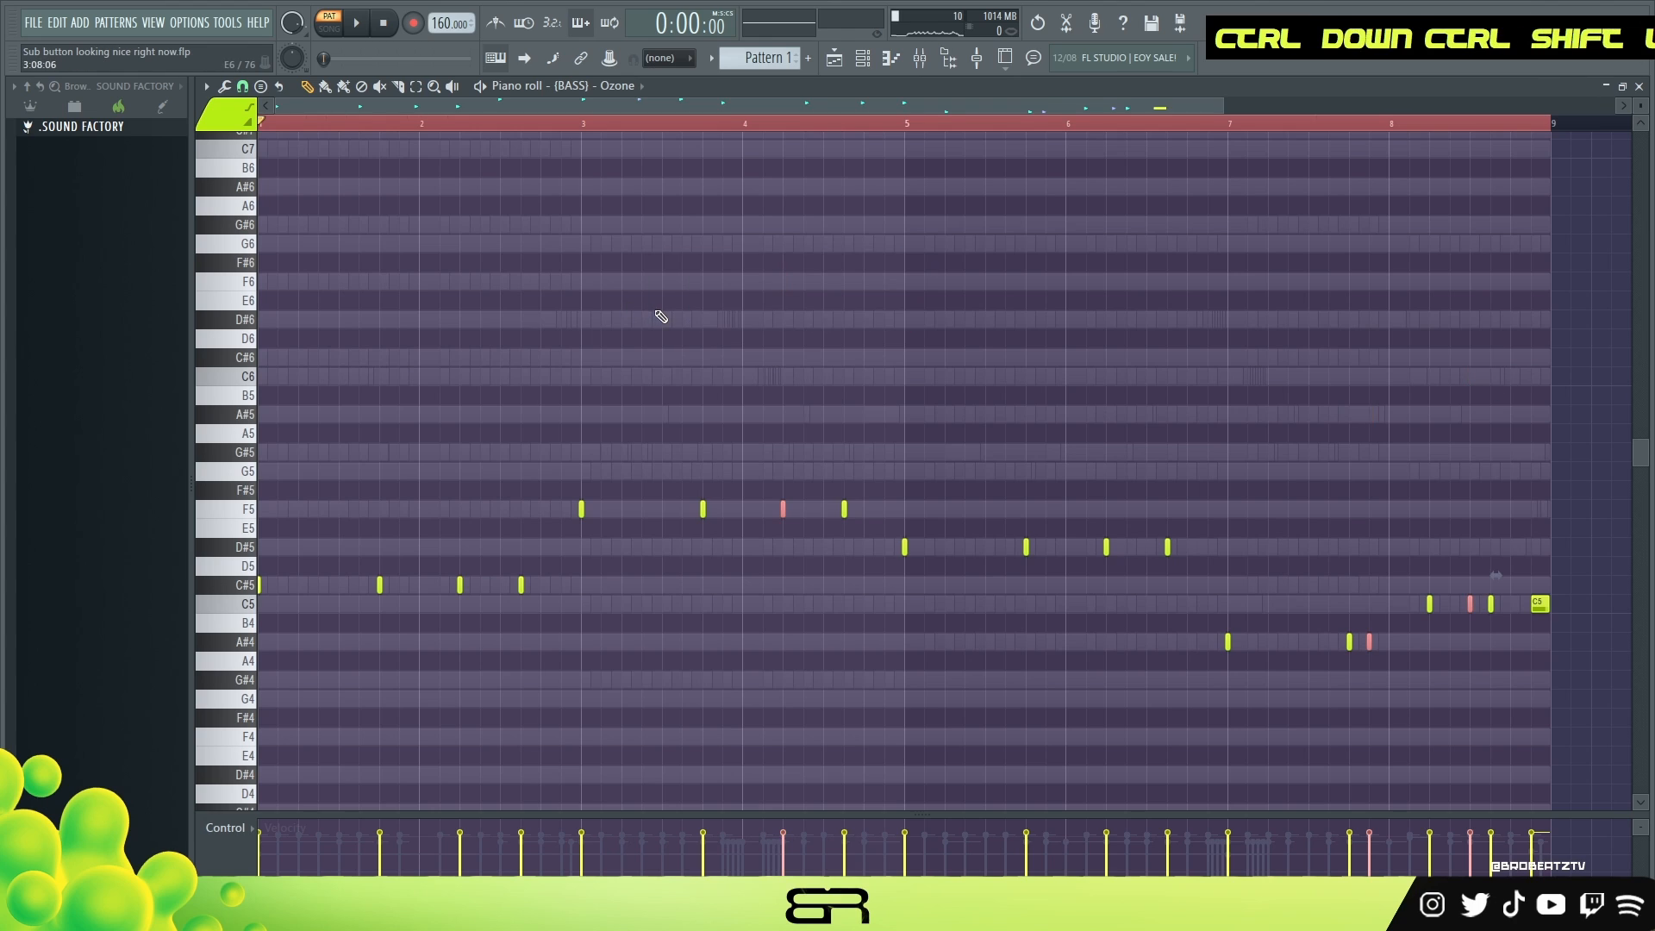
pyautogui.hotkey('ctrl', 'Up')
pyautogui.rightClick(757, 413)
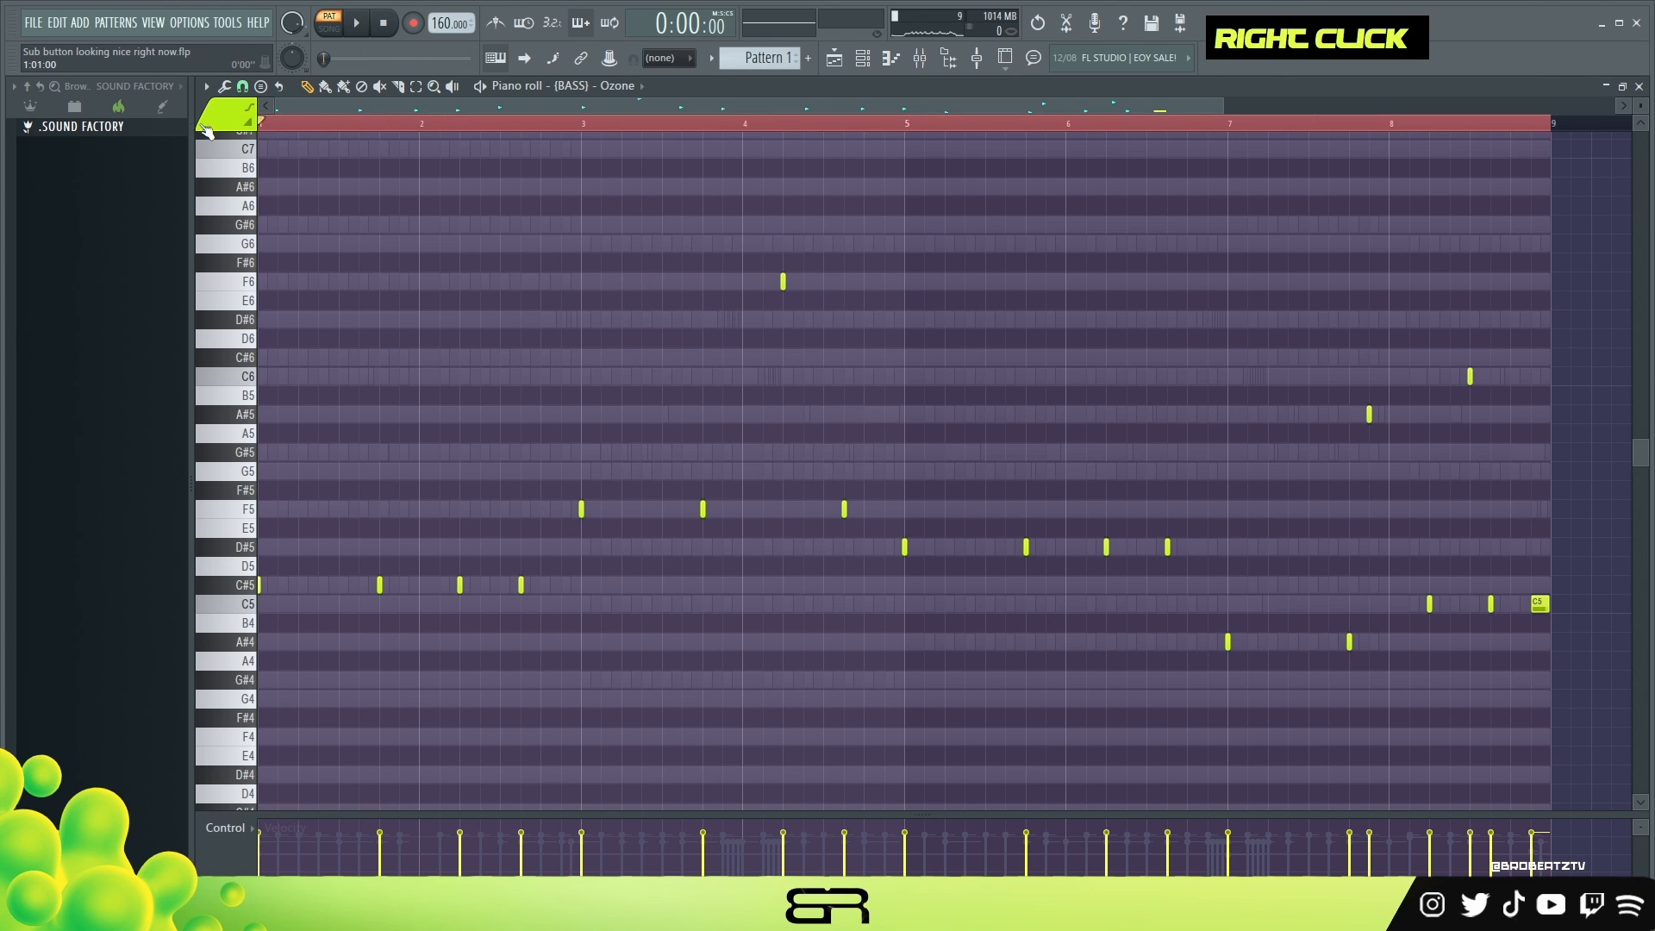
pyautogui.press('space')
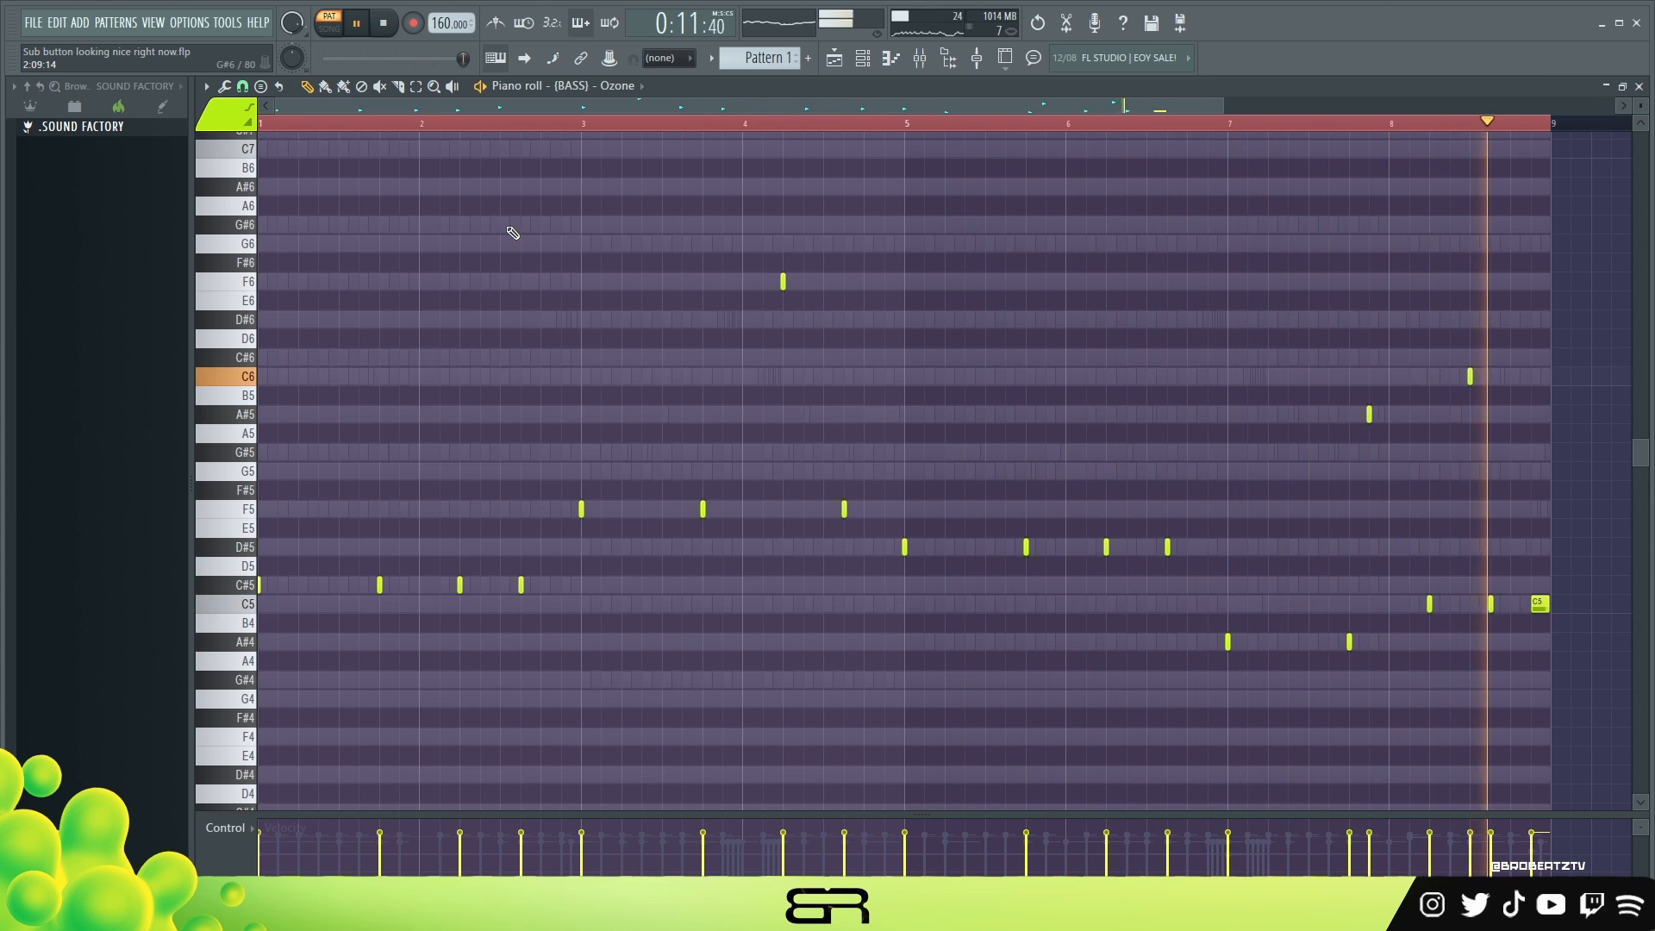
# Stop the bass playback and program Pattern 2 with Quip snare hits on steps 9, 25, 41 and 57.
pyautogui.press('space')
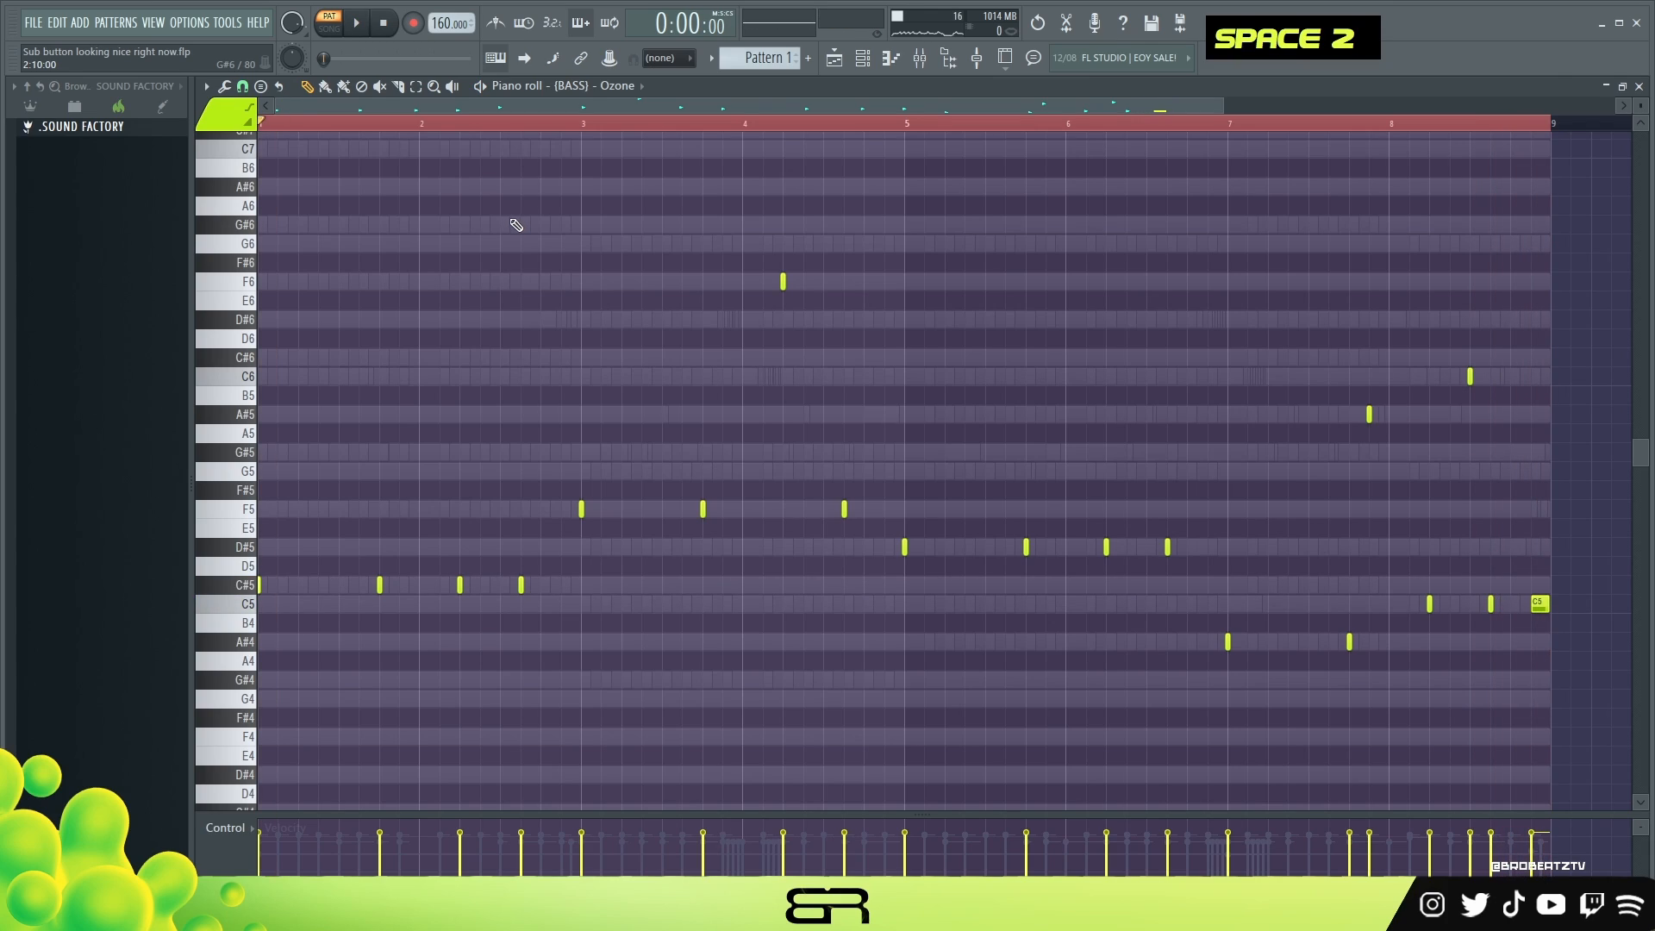
pyautogui.click(862, 58)
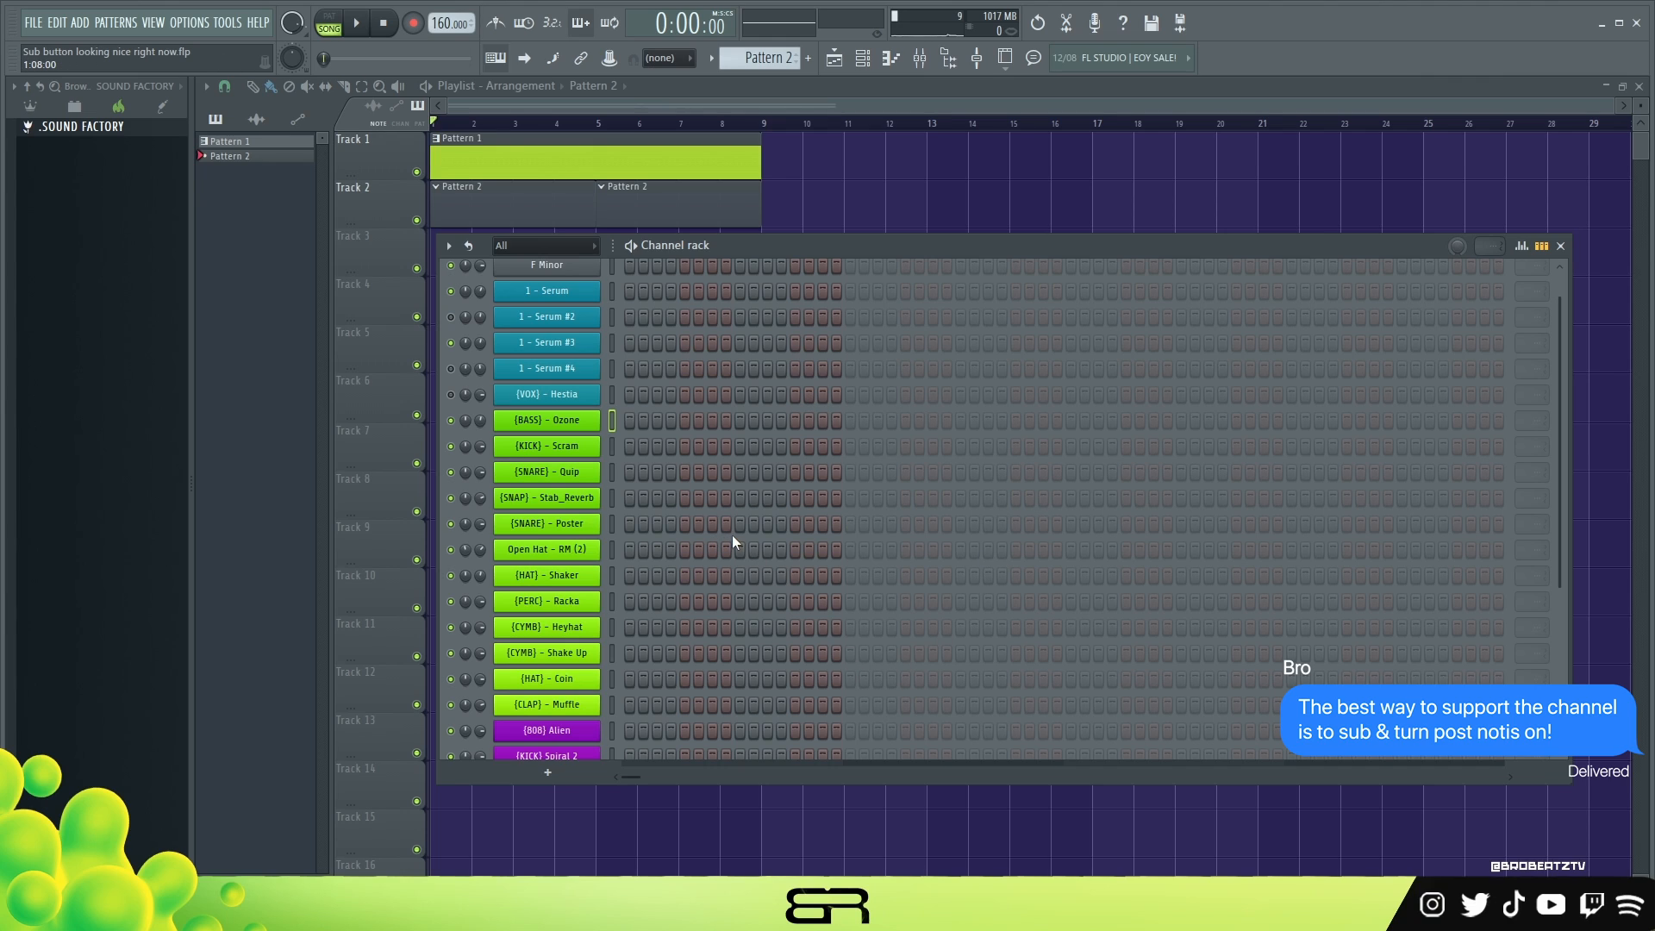
pyautogui.click(739, 472)
pyautogui.click(960, 473)
pyautogui.click(1180, 472)
pyautogui.click(1402, 472)
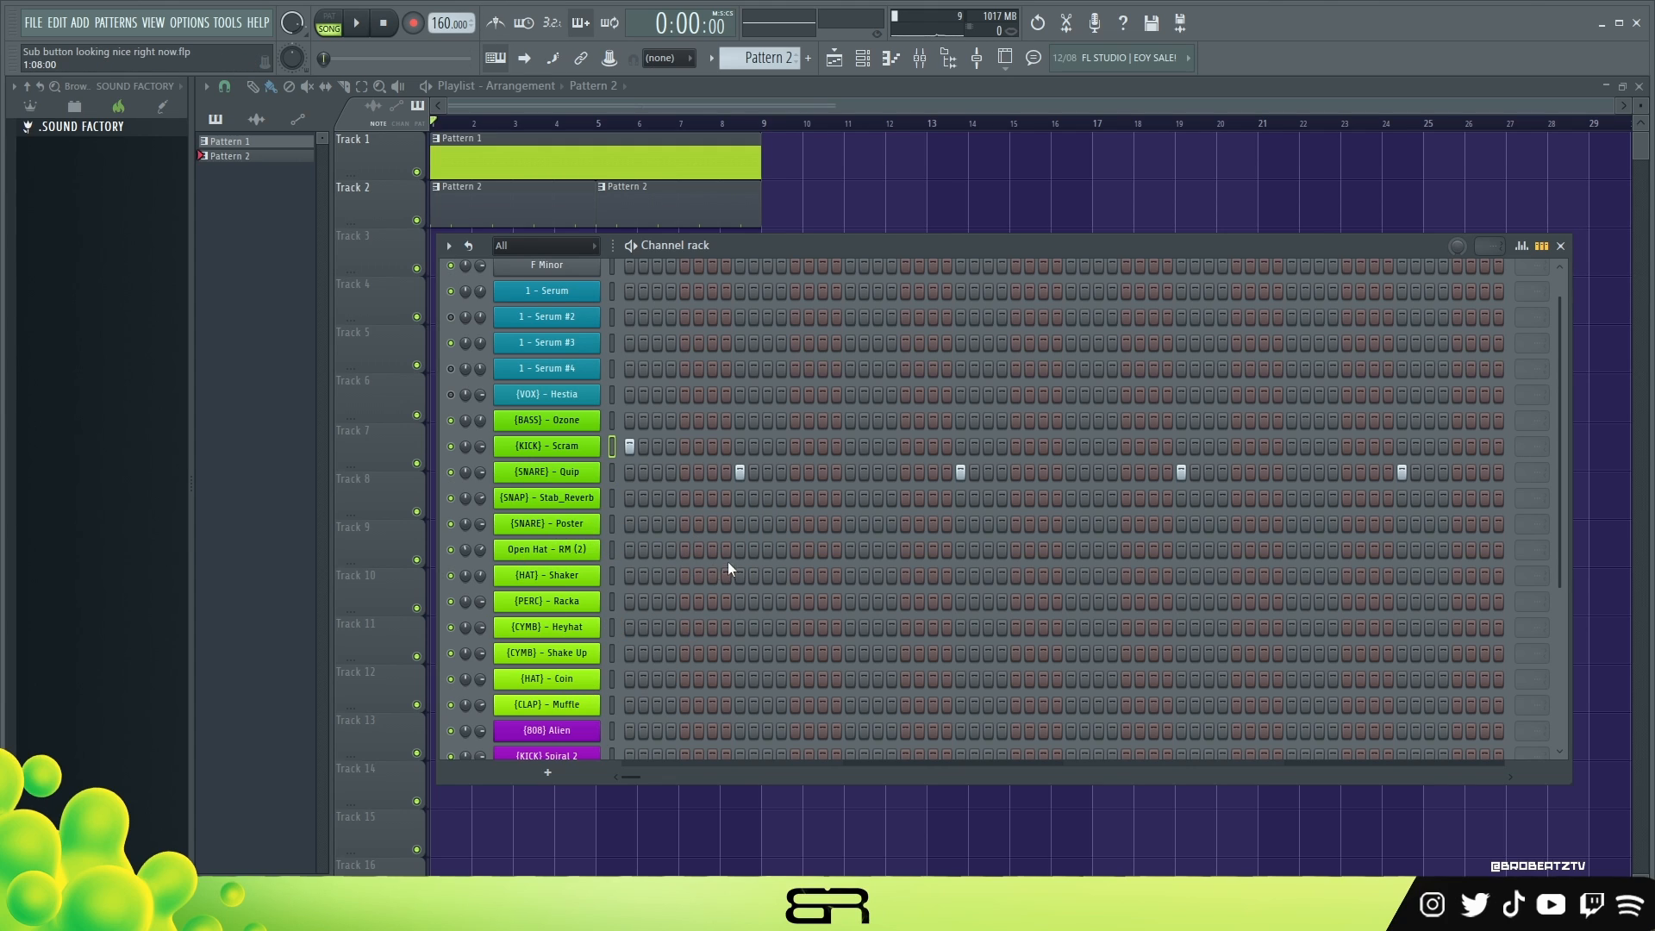
# Add a Shaker hat on step 3, fill the Coin hat on every fourth step, and play the pattern briefly.
pyautogui.click(659, 577)
pyautogui.click(630, 679)
pyautogui.rightClick(691, 682)
pyautogui.click(789, 733)
pyautogui.press('space')
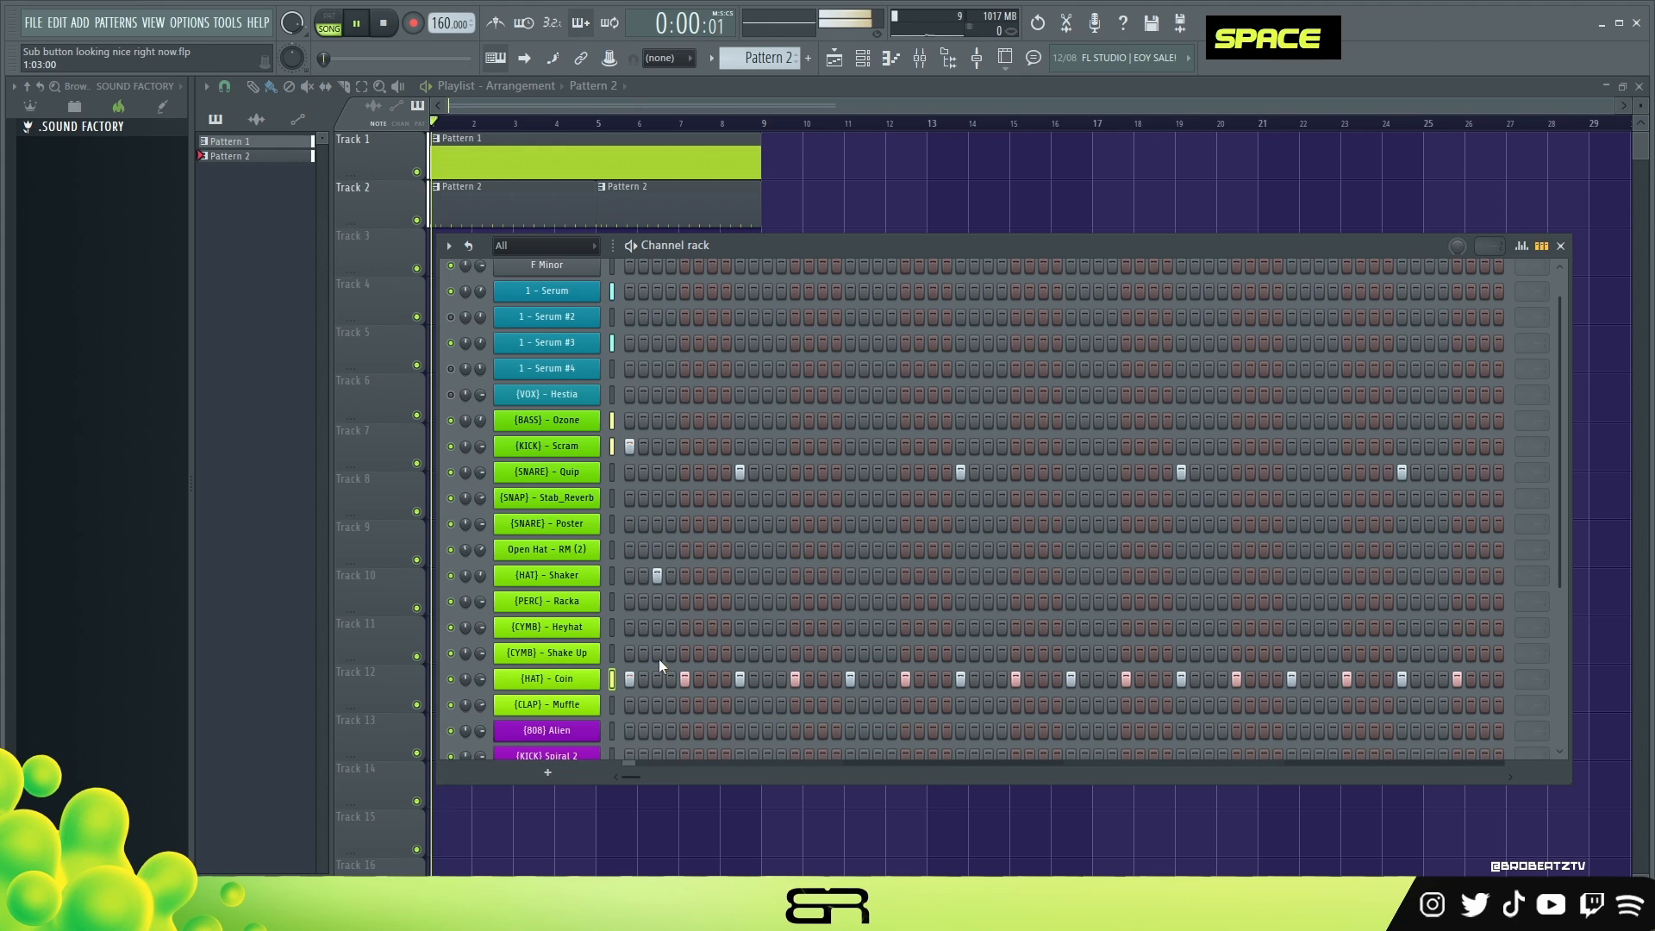
pyautogui.press('space')
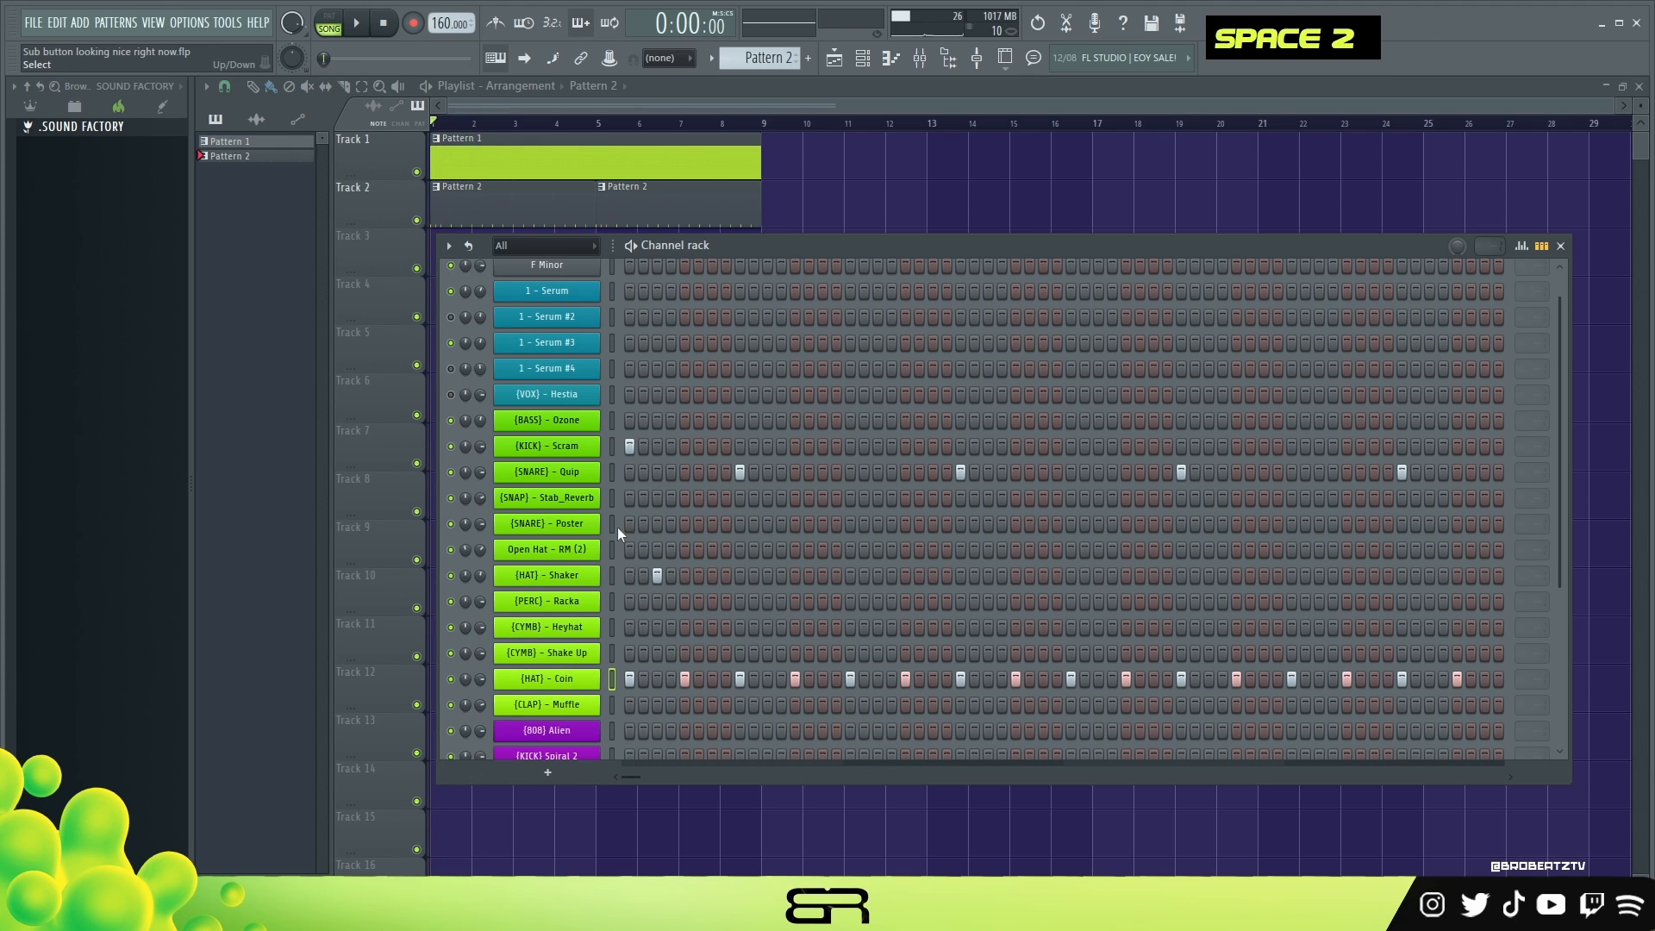
# Try Racka percussion on steps 3, 15 and 19 with Shaker hats on steps 5, 7 and 23 instead of 3, and play the pattern.
pyautogui.rightClick(656, 577)
pyautogui.click(645, 601)
pyautogui.click(657, 601)
pyautogui.rightClick(645, 603)
pyautogui.click(685, 575)
pyautogui.click(712, 577)
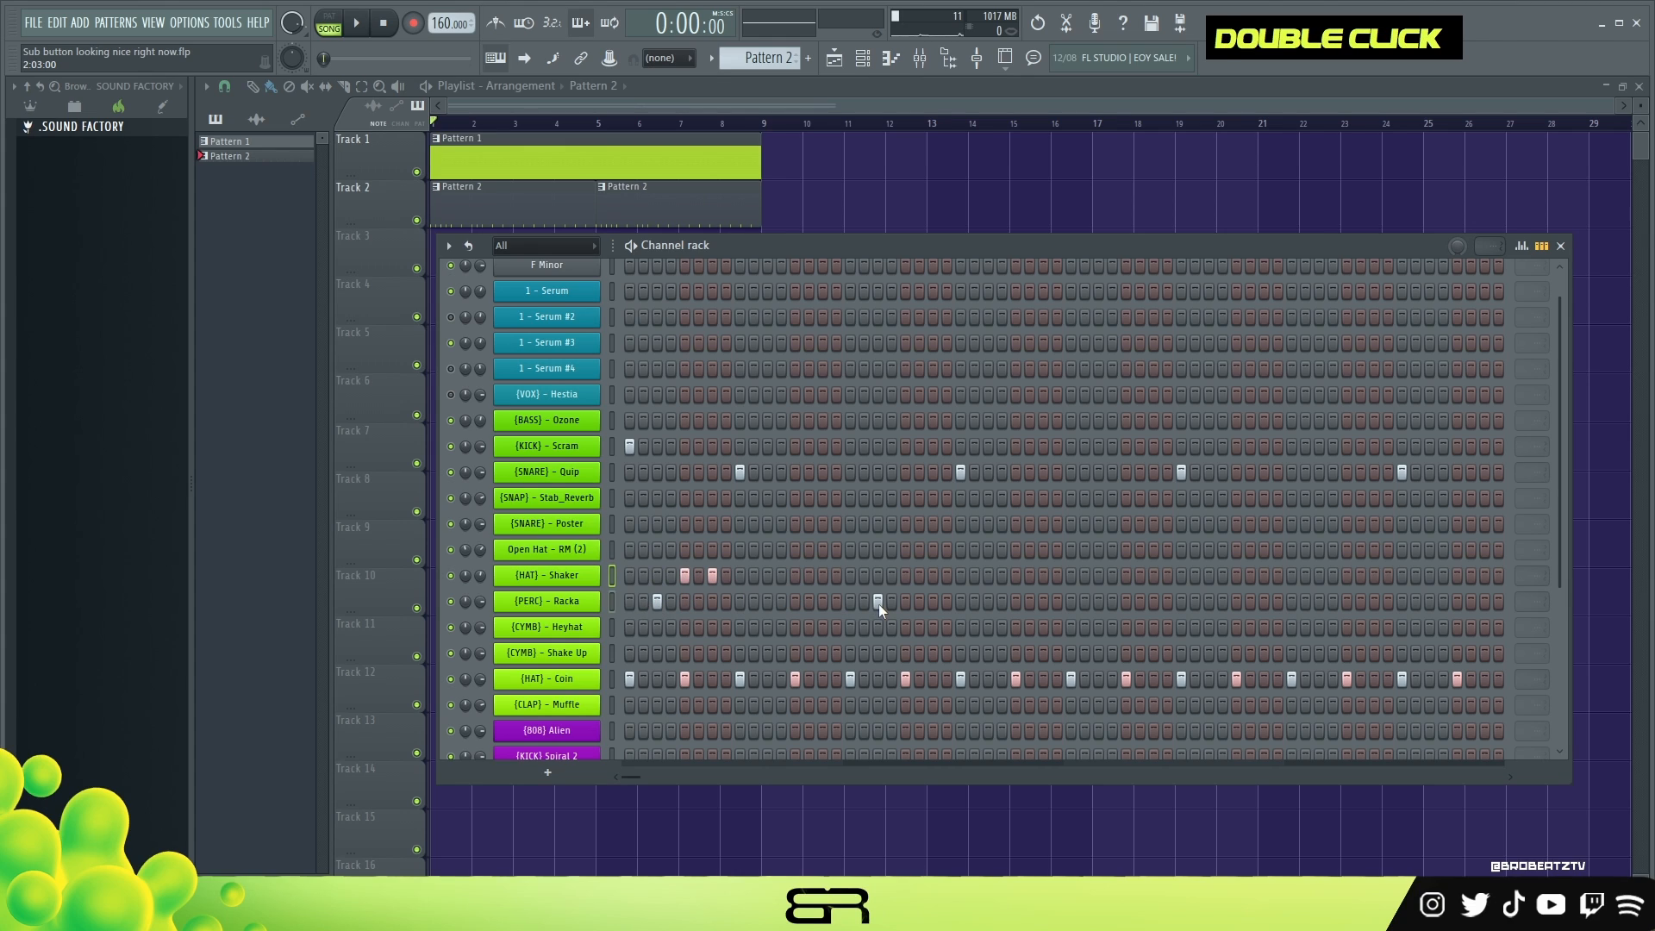
pyautogui.click(933, 576)
pyautogui.press('space')
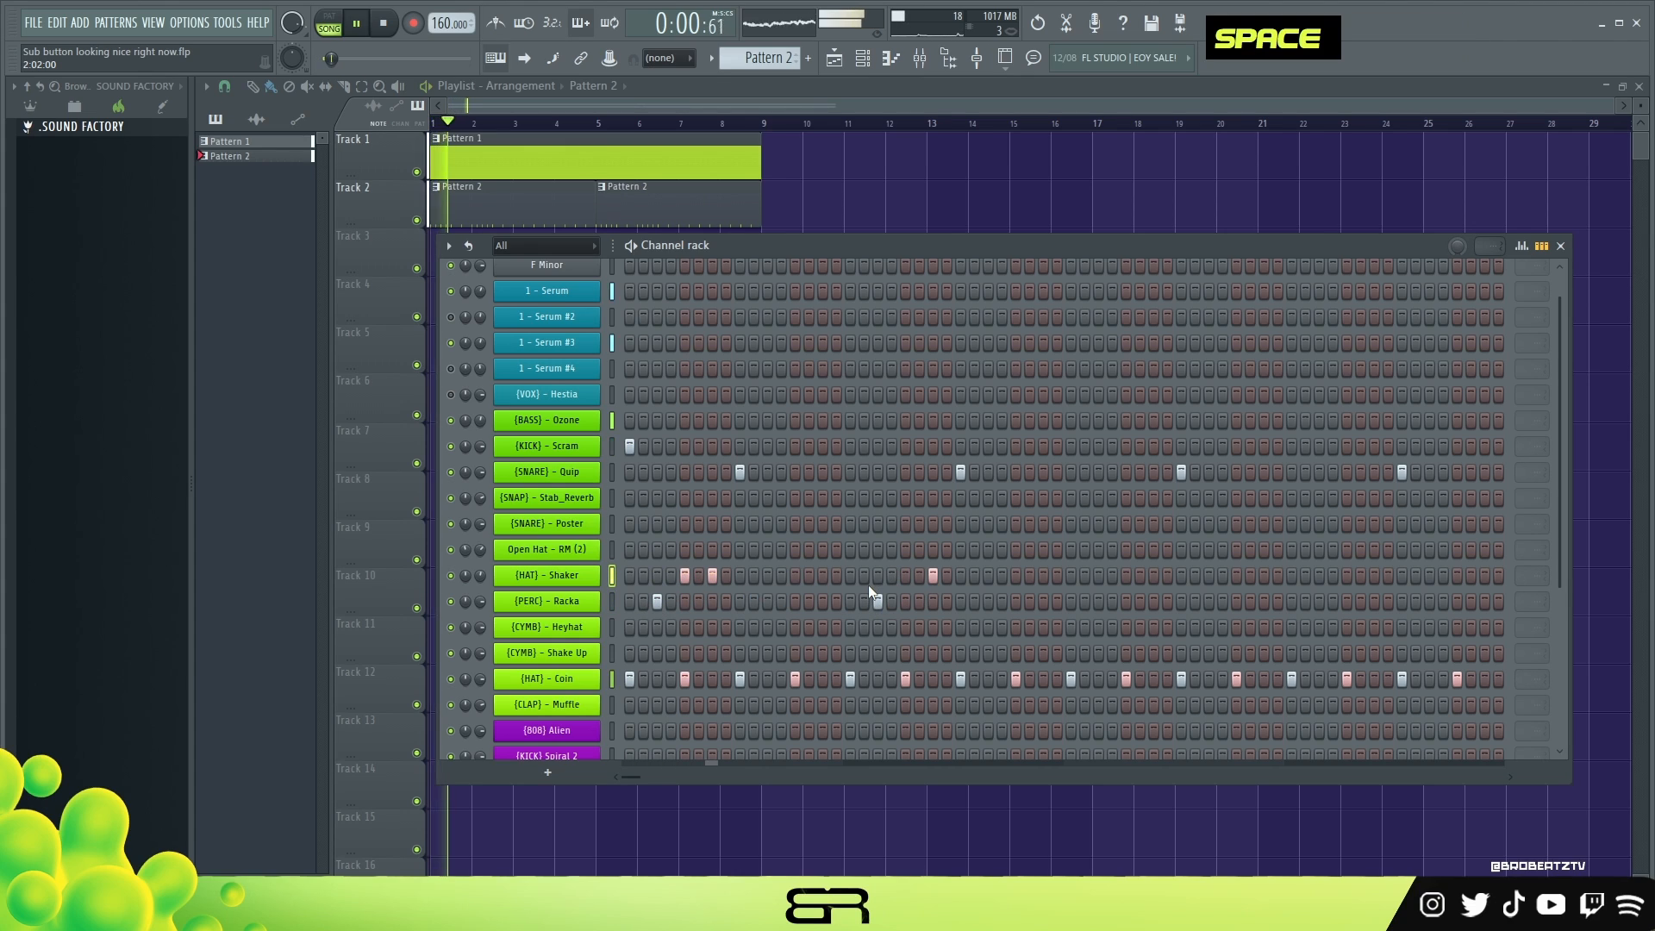
pyautogui.click(819, 598)
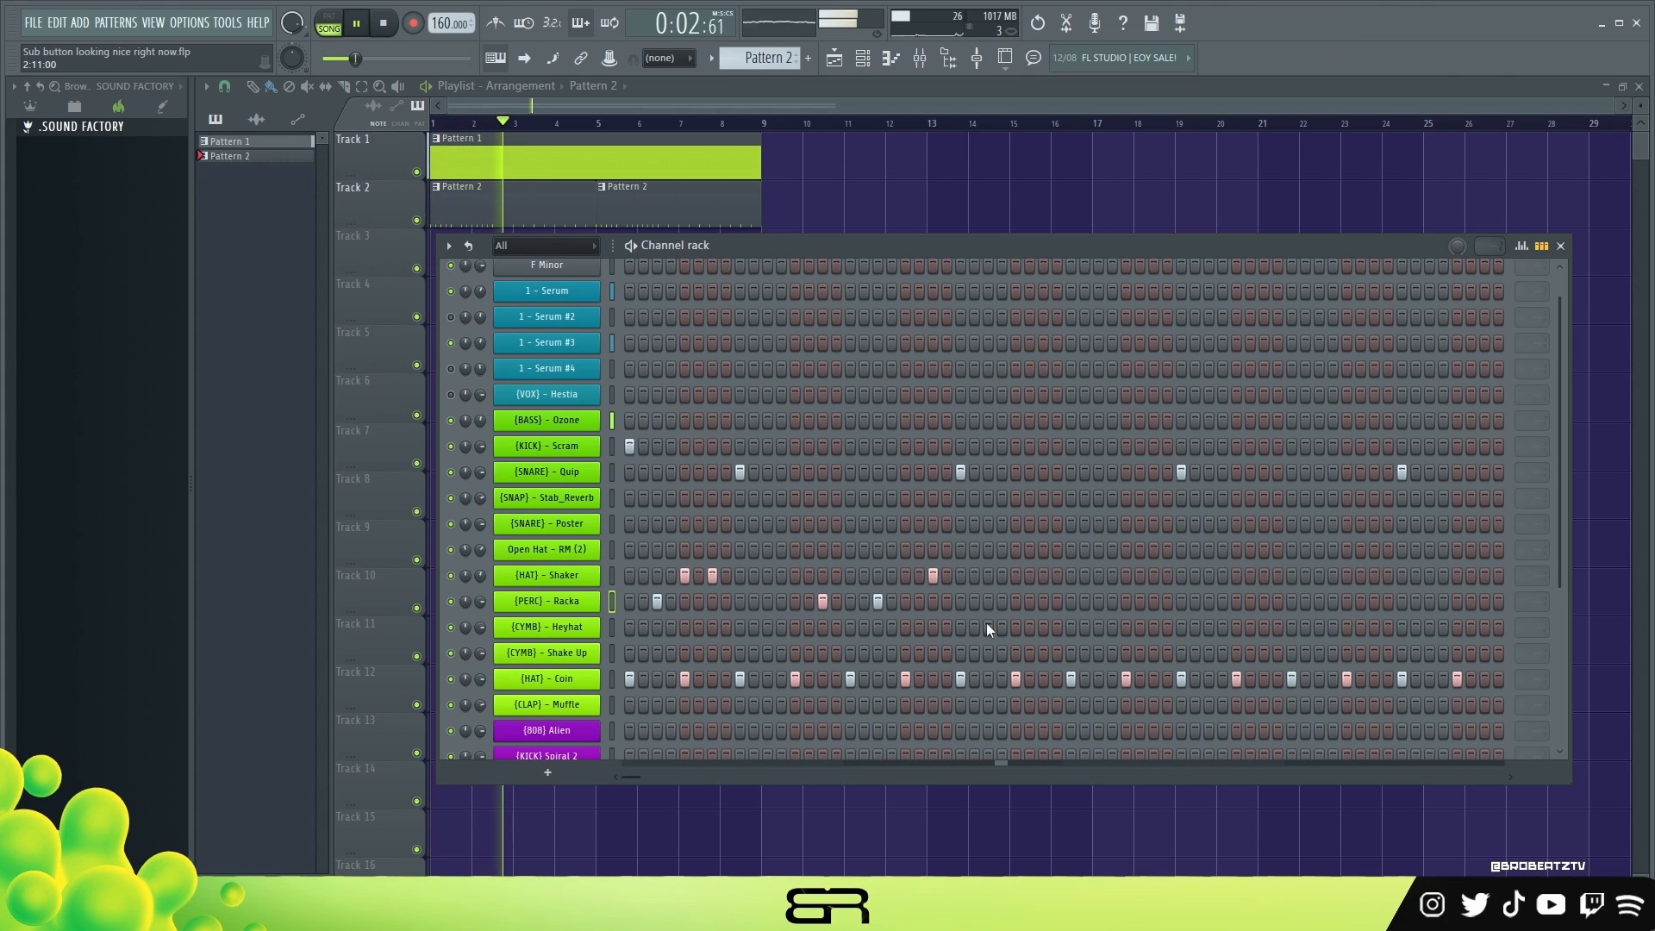
pyautogui.press('space')
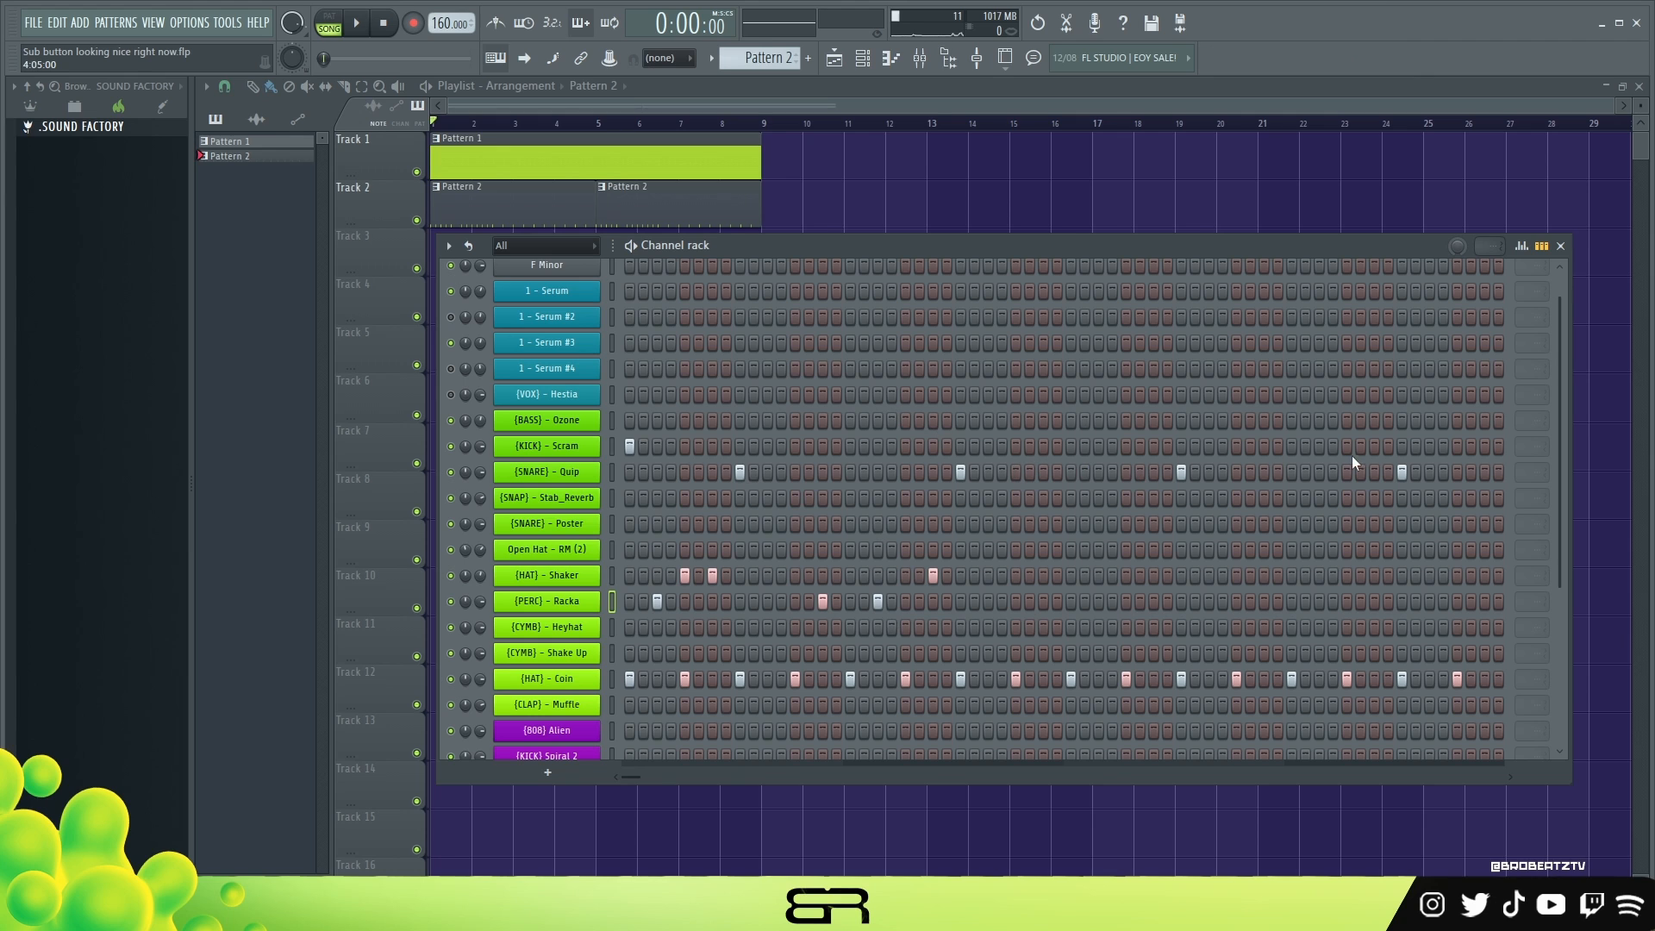
# Clear the Quip snare hits on steps 25, 41 and 57.
pyautogui.rightClick(1402, 472)
pyautogui.rightClick(1181, 472)
pyautogui.rightClick(960, 472)
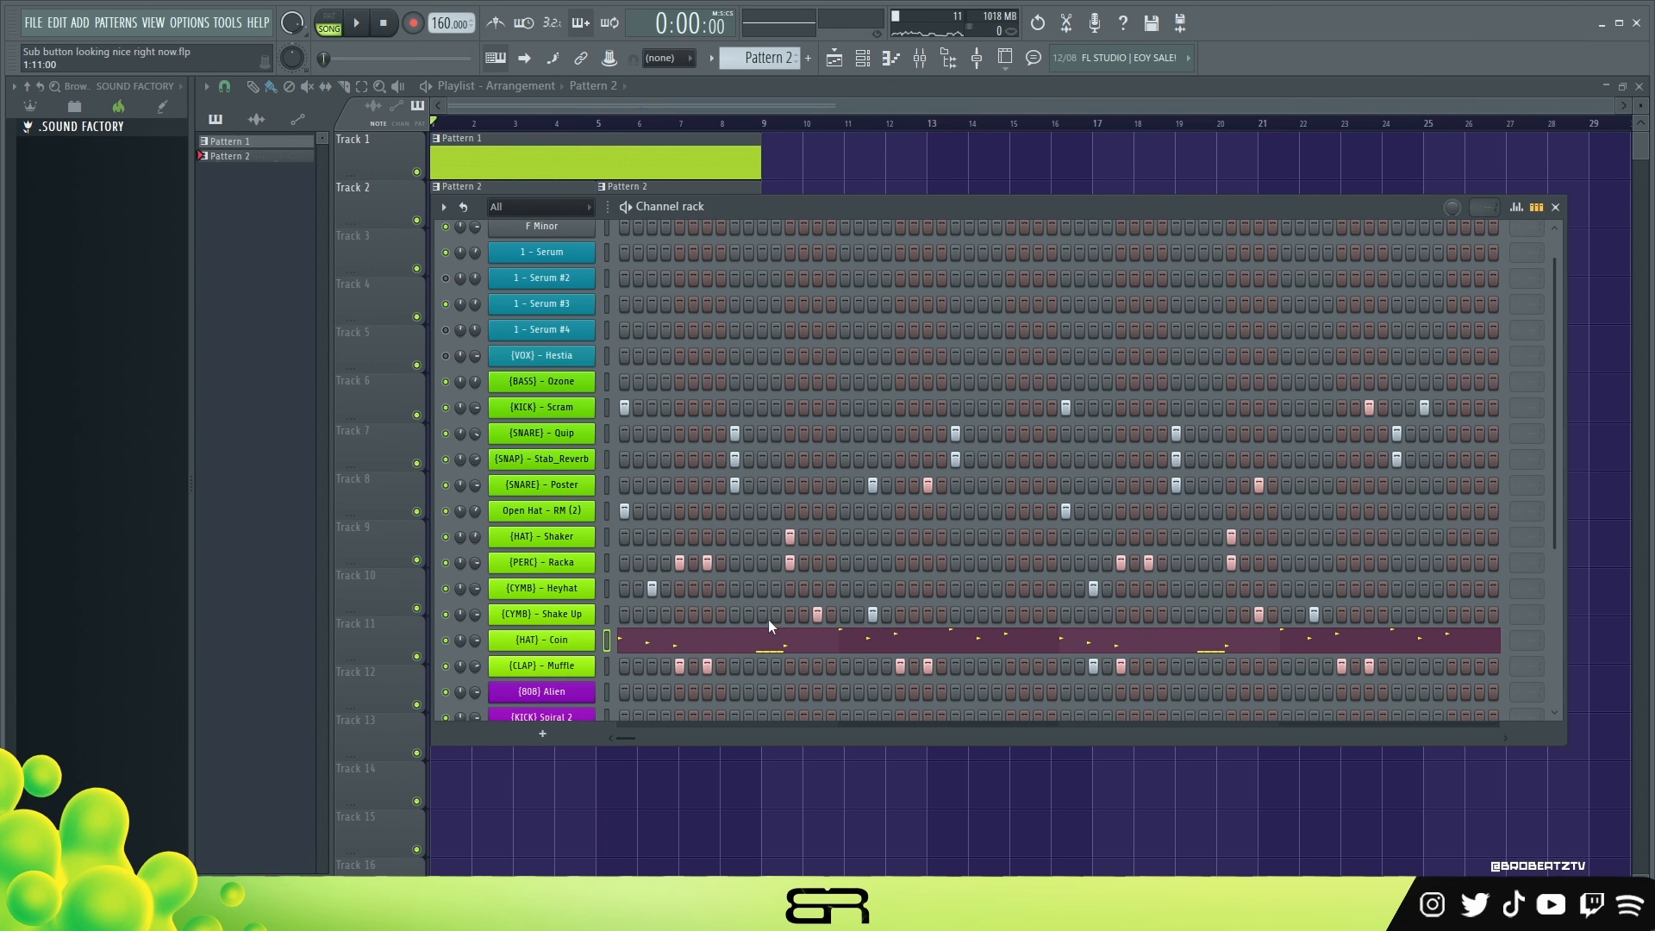
# Play the drum pattern while examining the Coin hat's pitched notes and rolls in the piano roll.
pyautogui.doubleClick(728, 640)
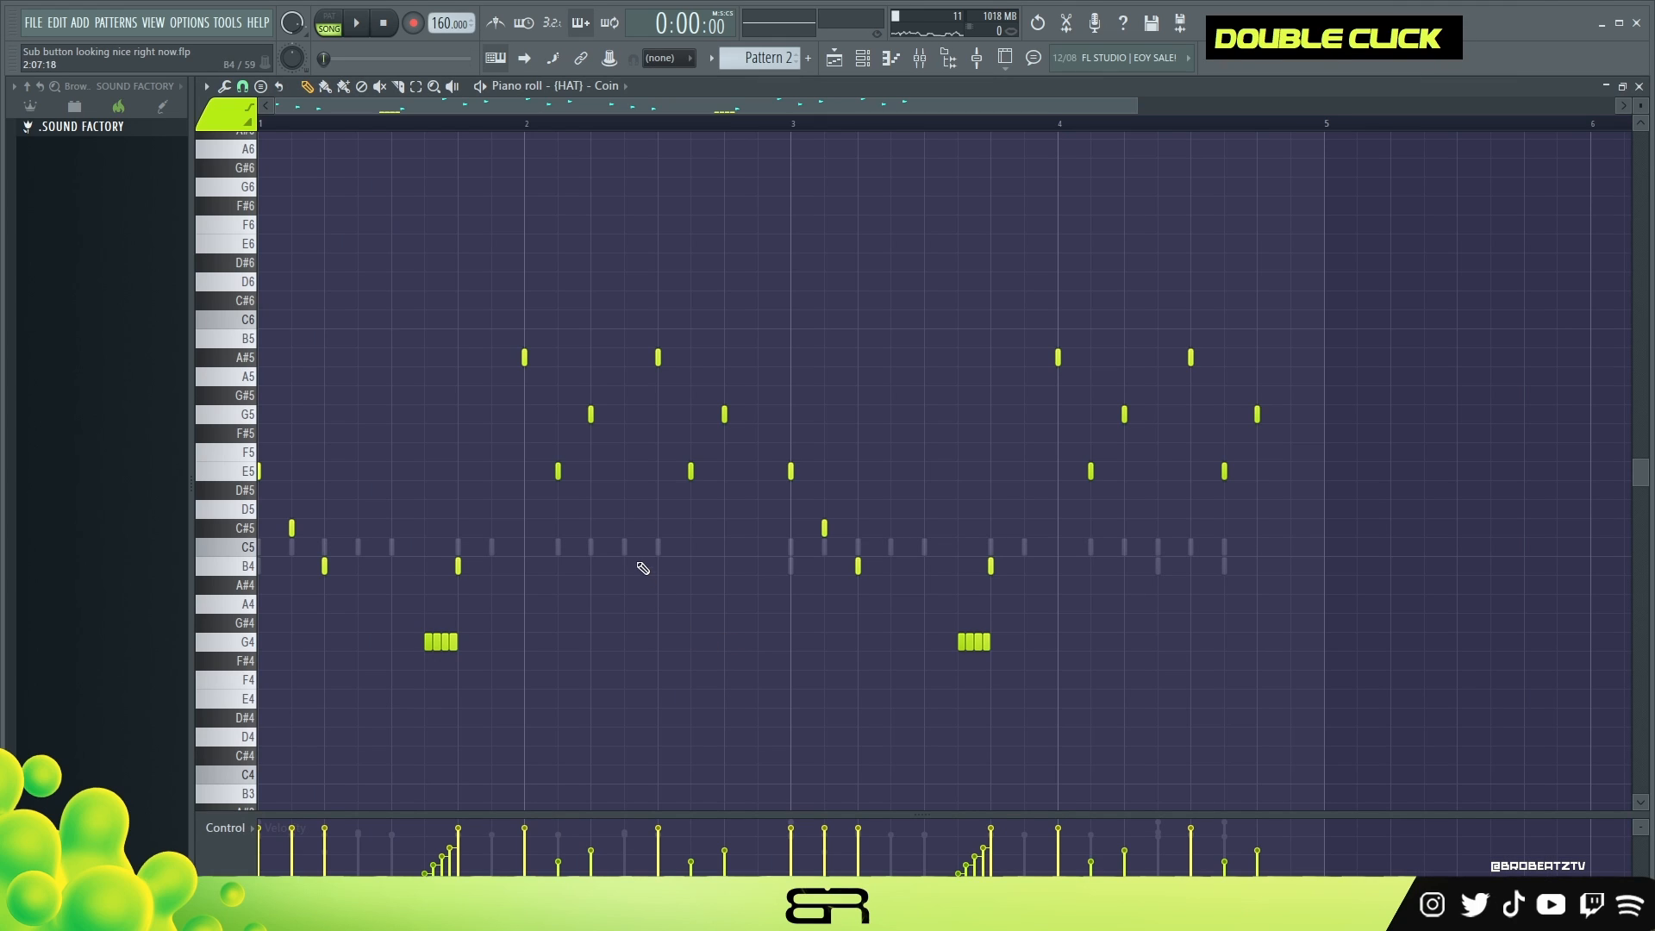
pyautogui.press('space')
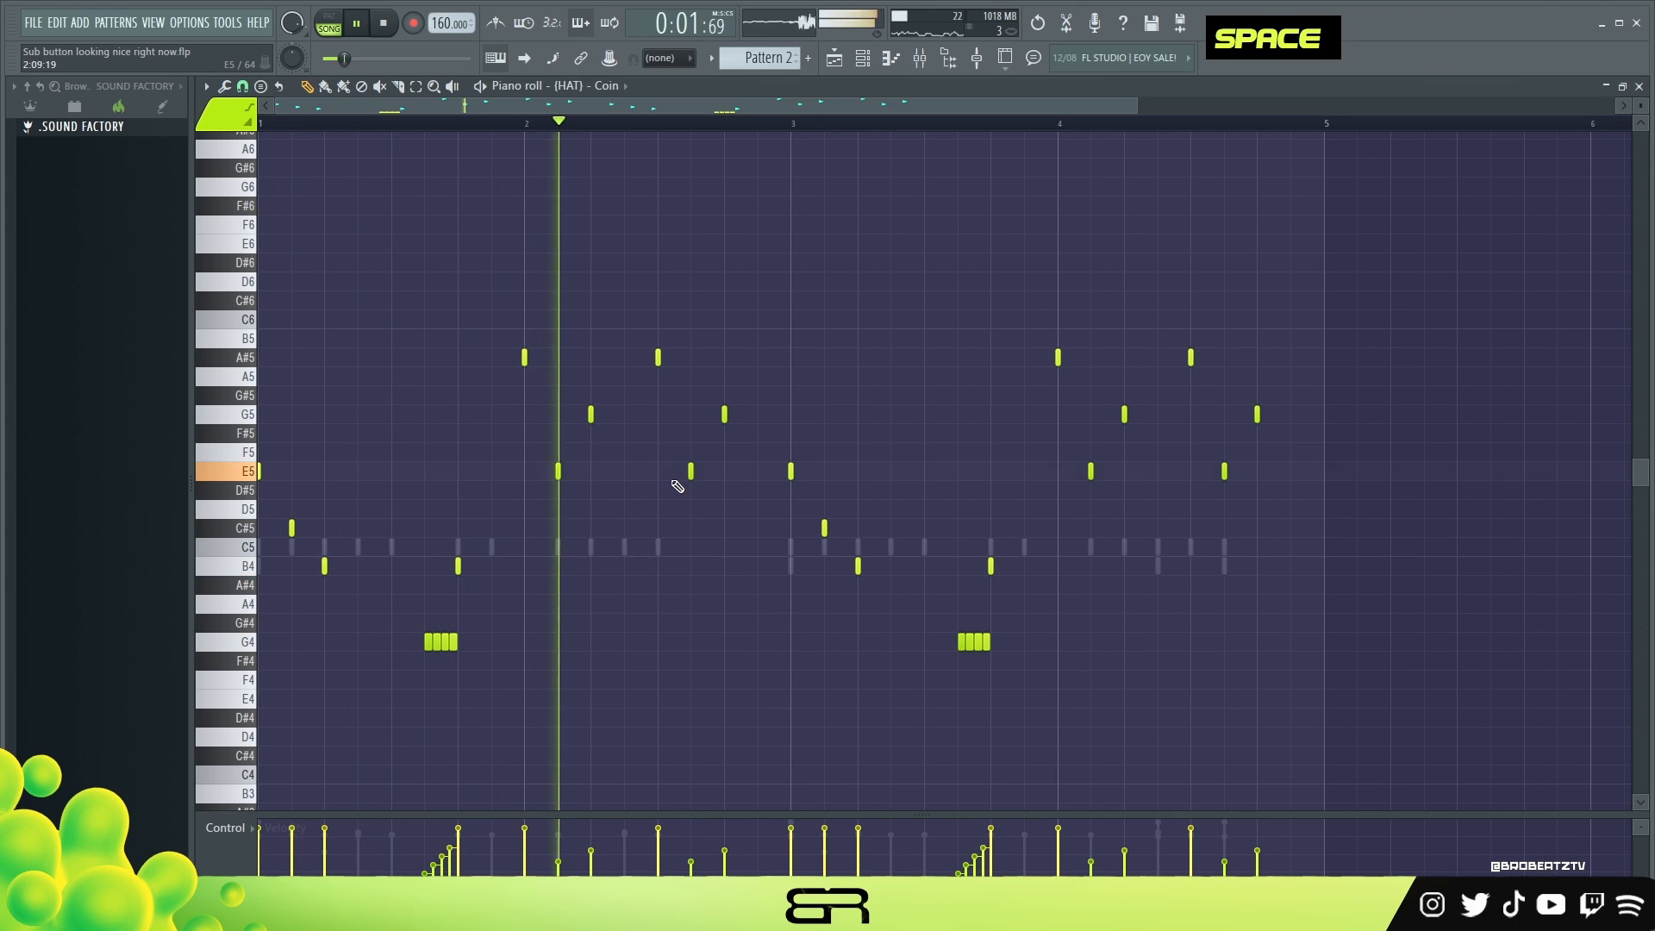
pyautogui.click(867, 62)
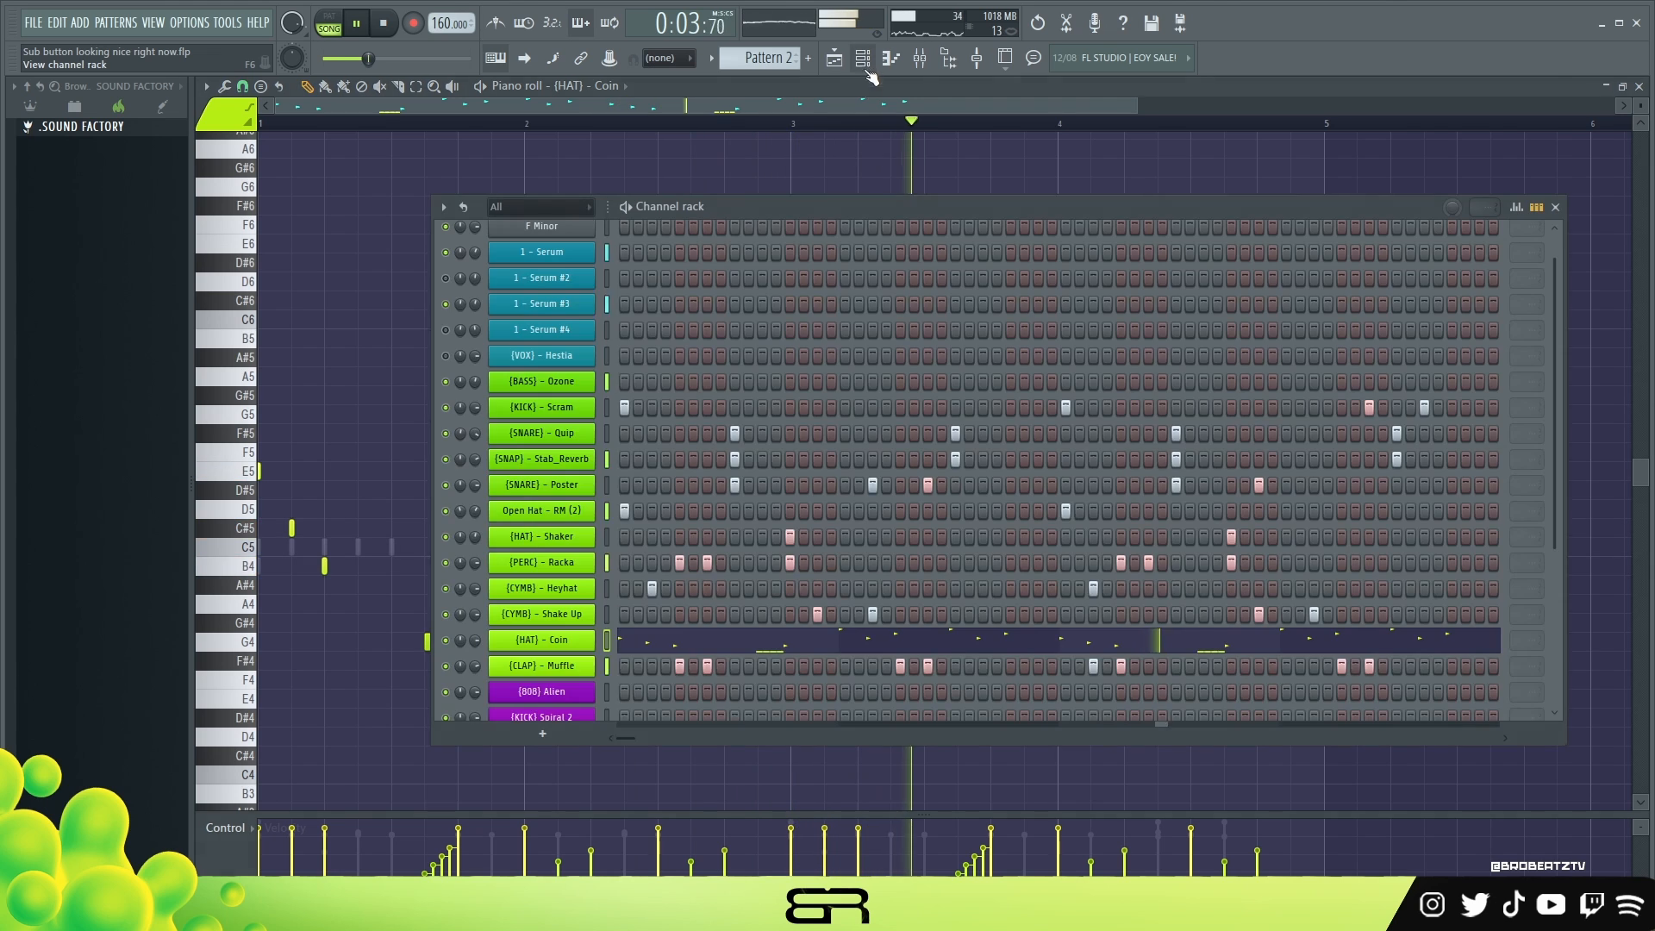
# Examine the Muffle clap's C5 notes and their velocities in the piano roll, and return to the channel rack.
pyautogui.rightClick(591, 666)
pyautogui.click(664, 650)
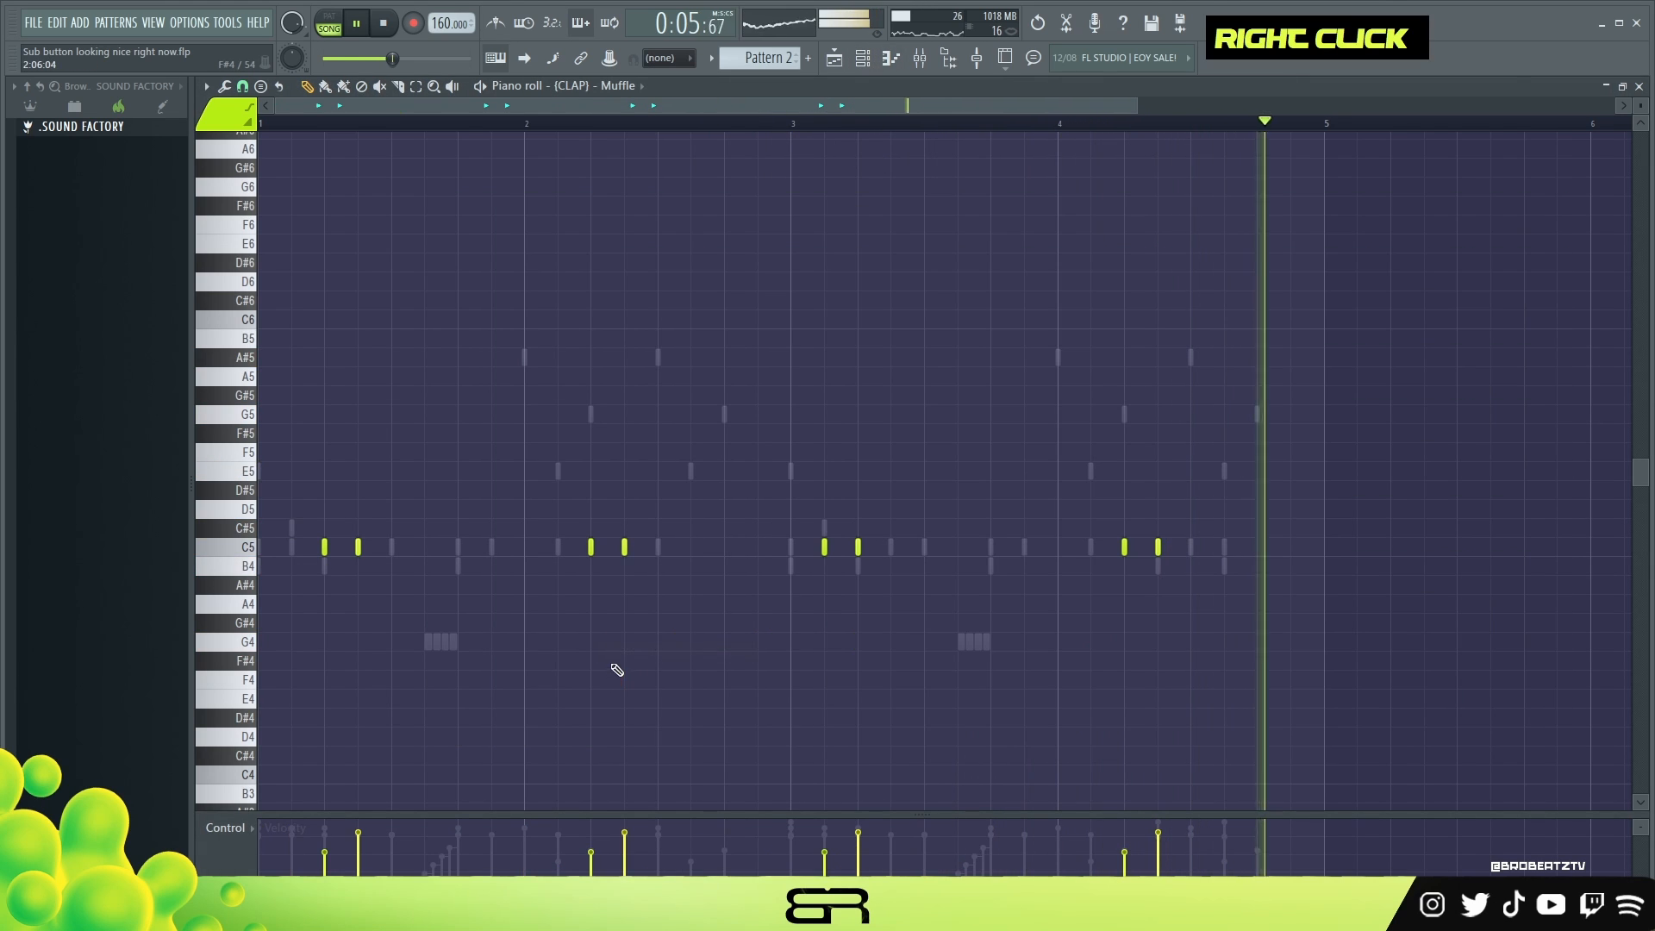
pyautogui.moveTo(552, 812)
pyautogui.mouseDown()
pyautogui.moveTo(558, 635)
pyautogui.moveTo(569, 802)
pyautogui.mouseUp()
pyautogui.press('space')
pyautogui.moveTo(282, 517); pyautogui.dragTo(1246, 595)
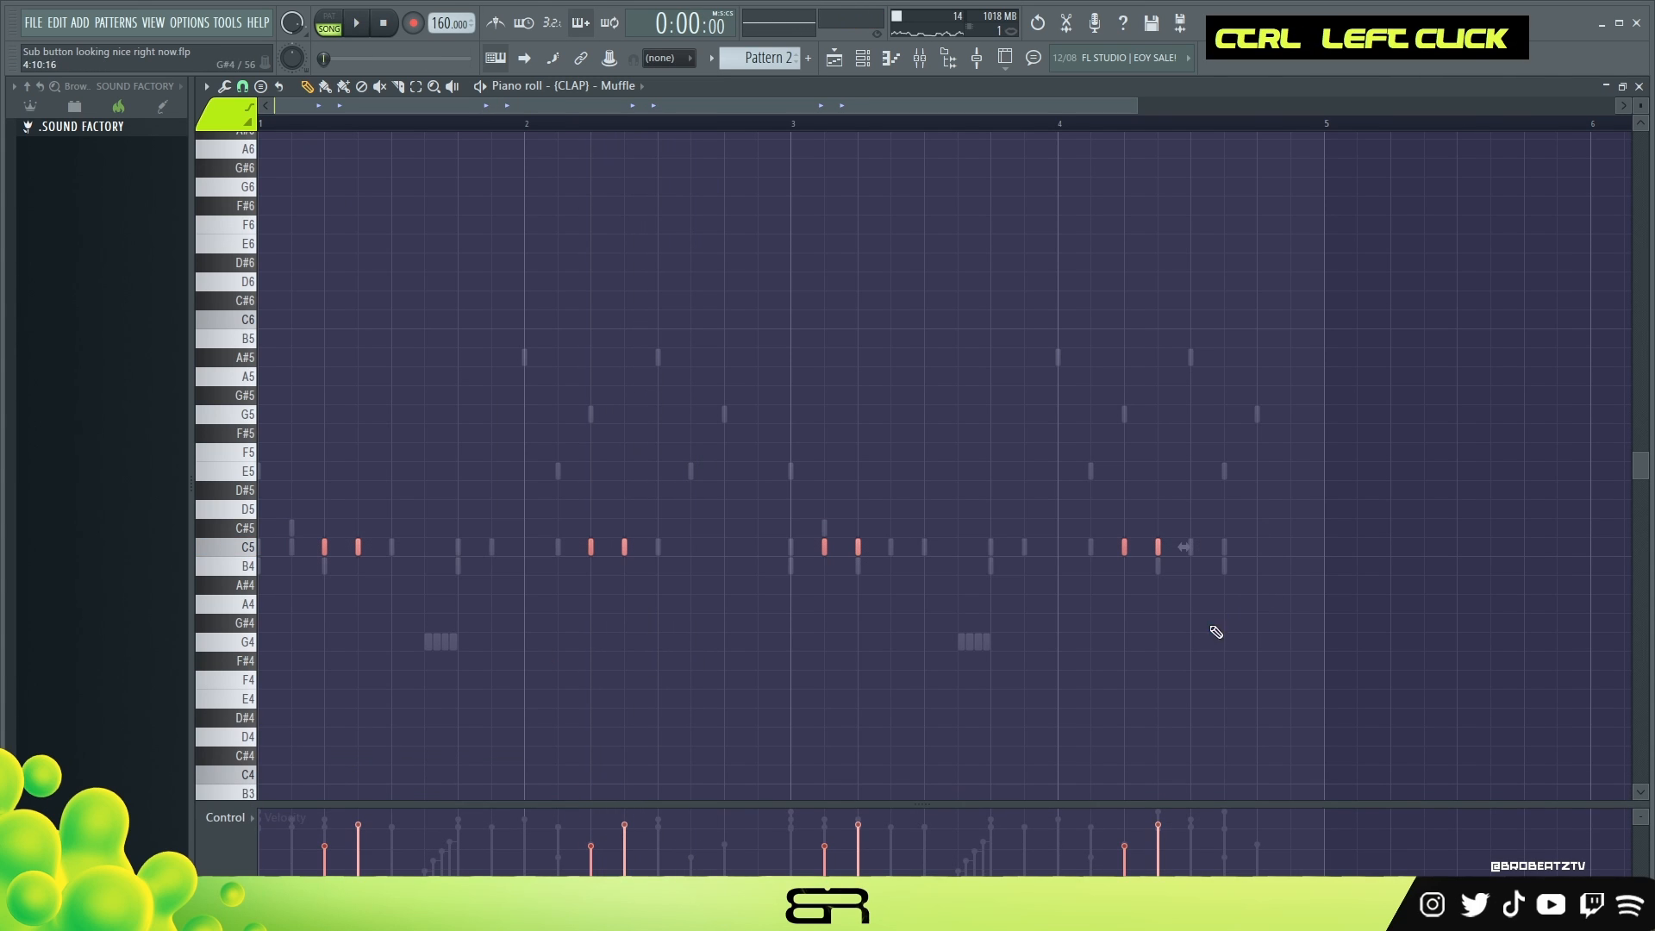
pyautogui.rightClick(1216, 632)
pyautogui.click(833, 60)
pyautogui.click(864, 60)
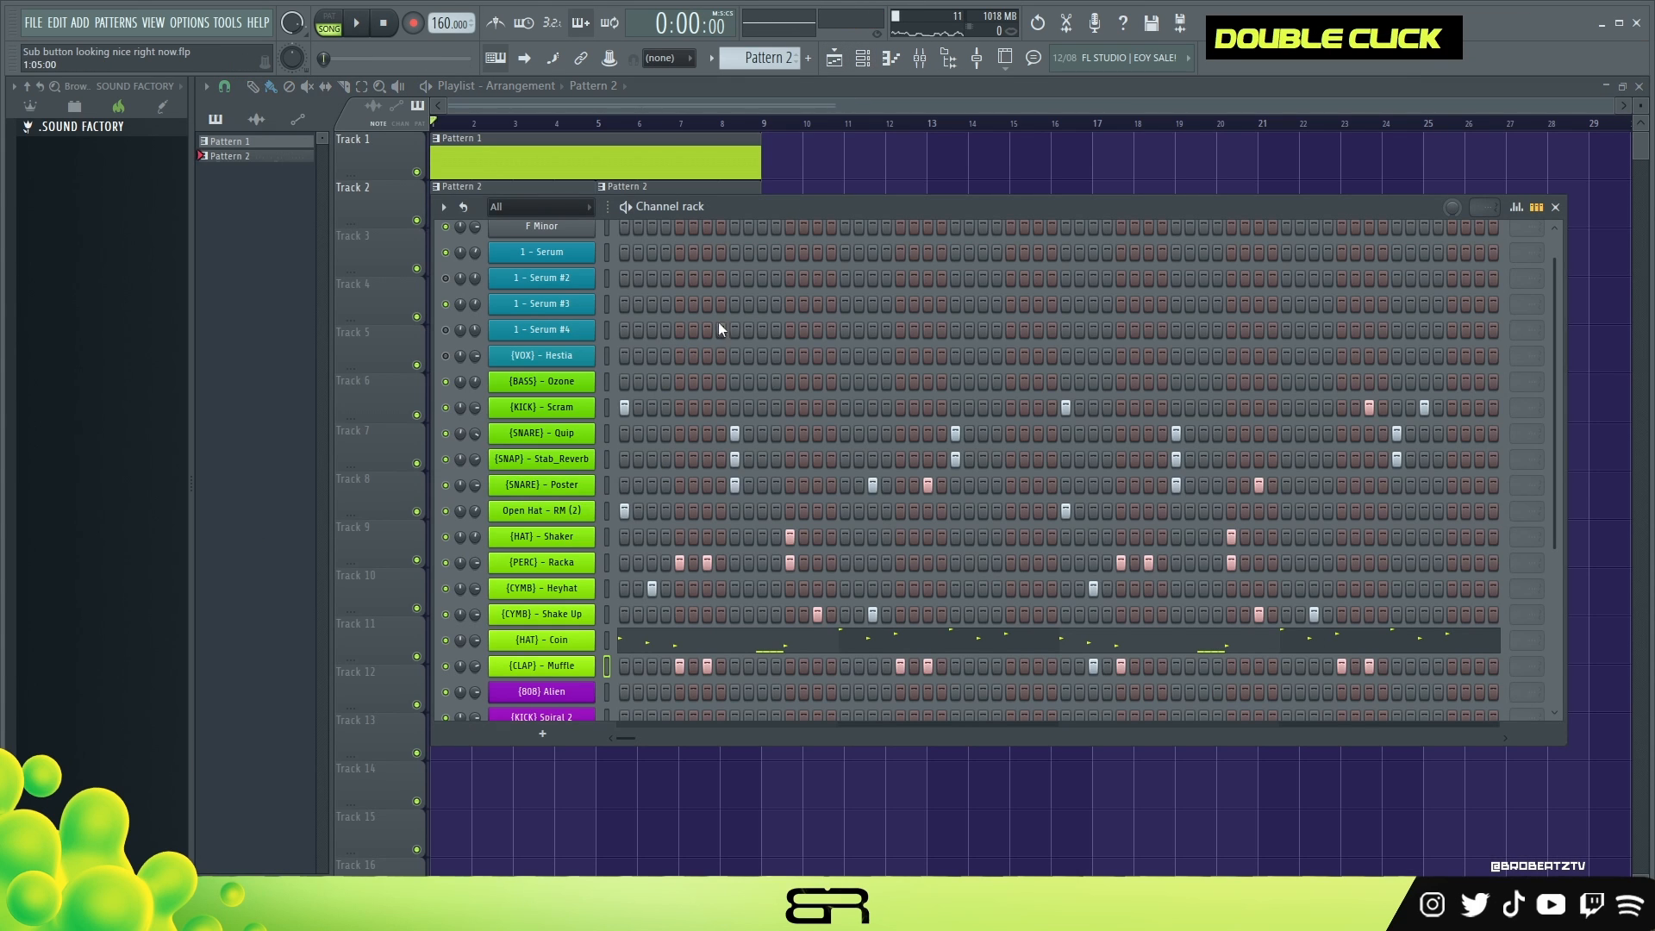
# Program Pattern 3 with Error 2 claps on steps 9 and 25, Zoot 4 hats every four steps, Clav on 5 and 7, and Shaker on 3.
pyautogui.scroll(-3, 703, 685)
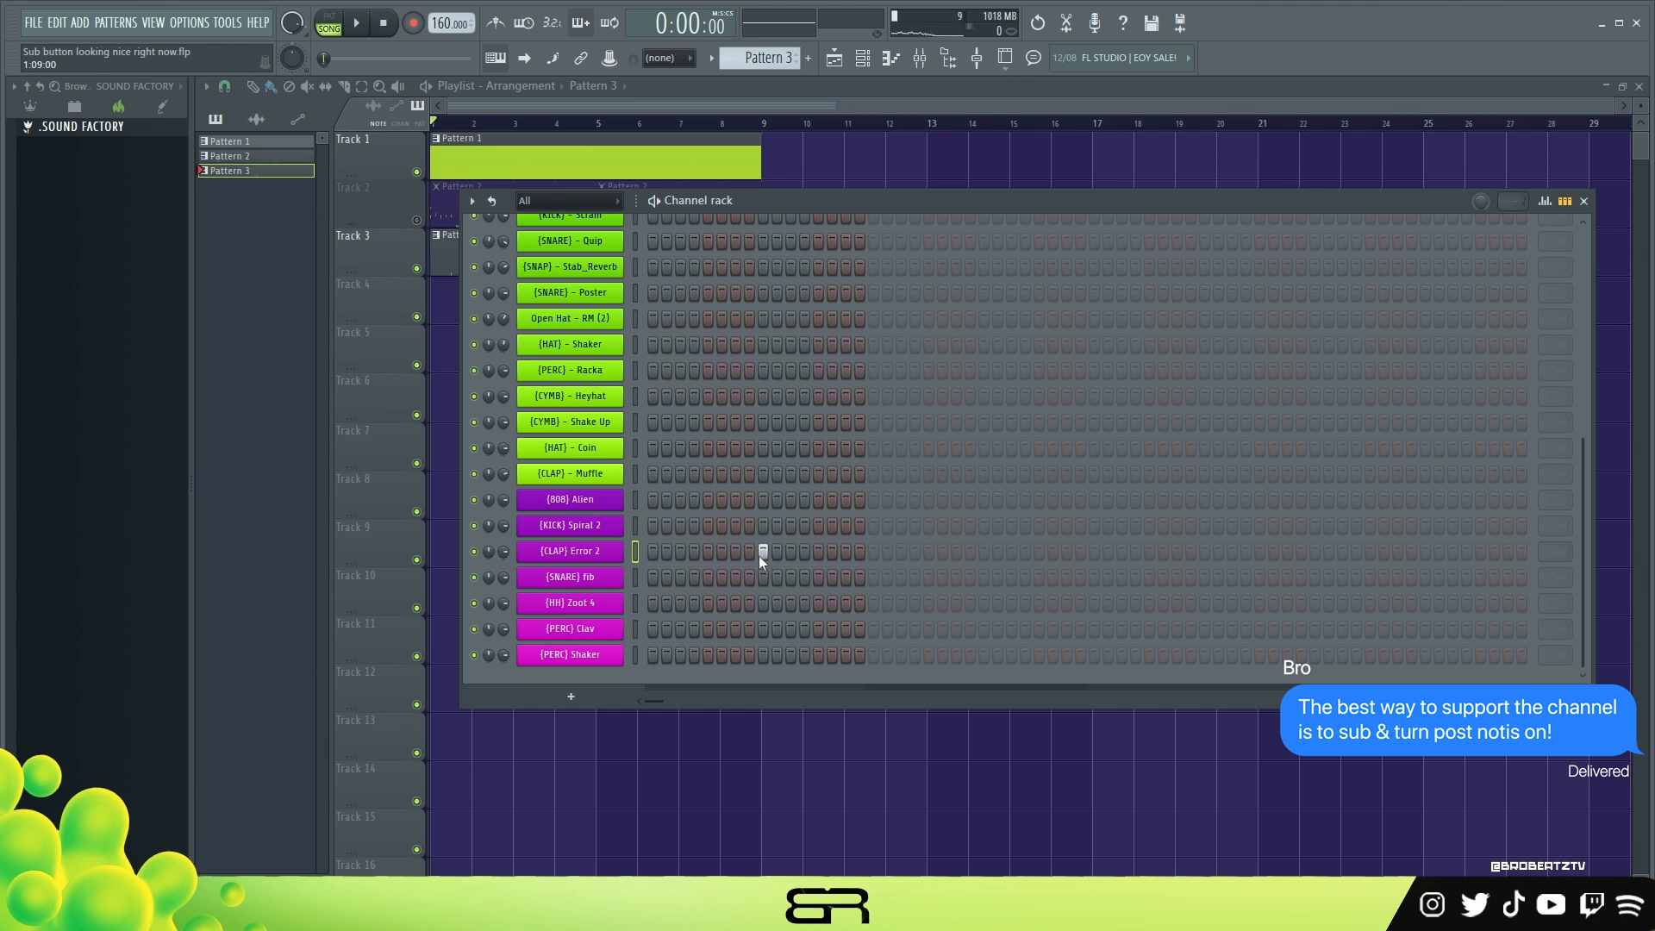
pyautogui.click(983, 552)
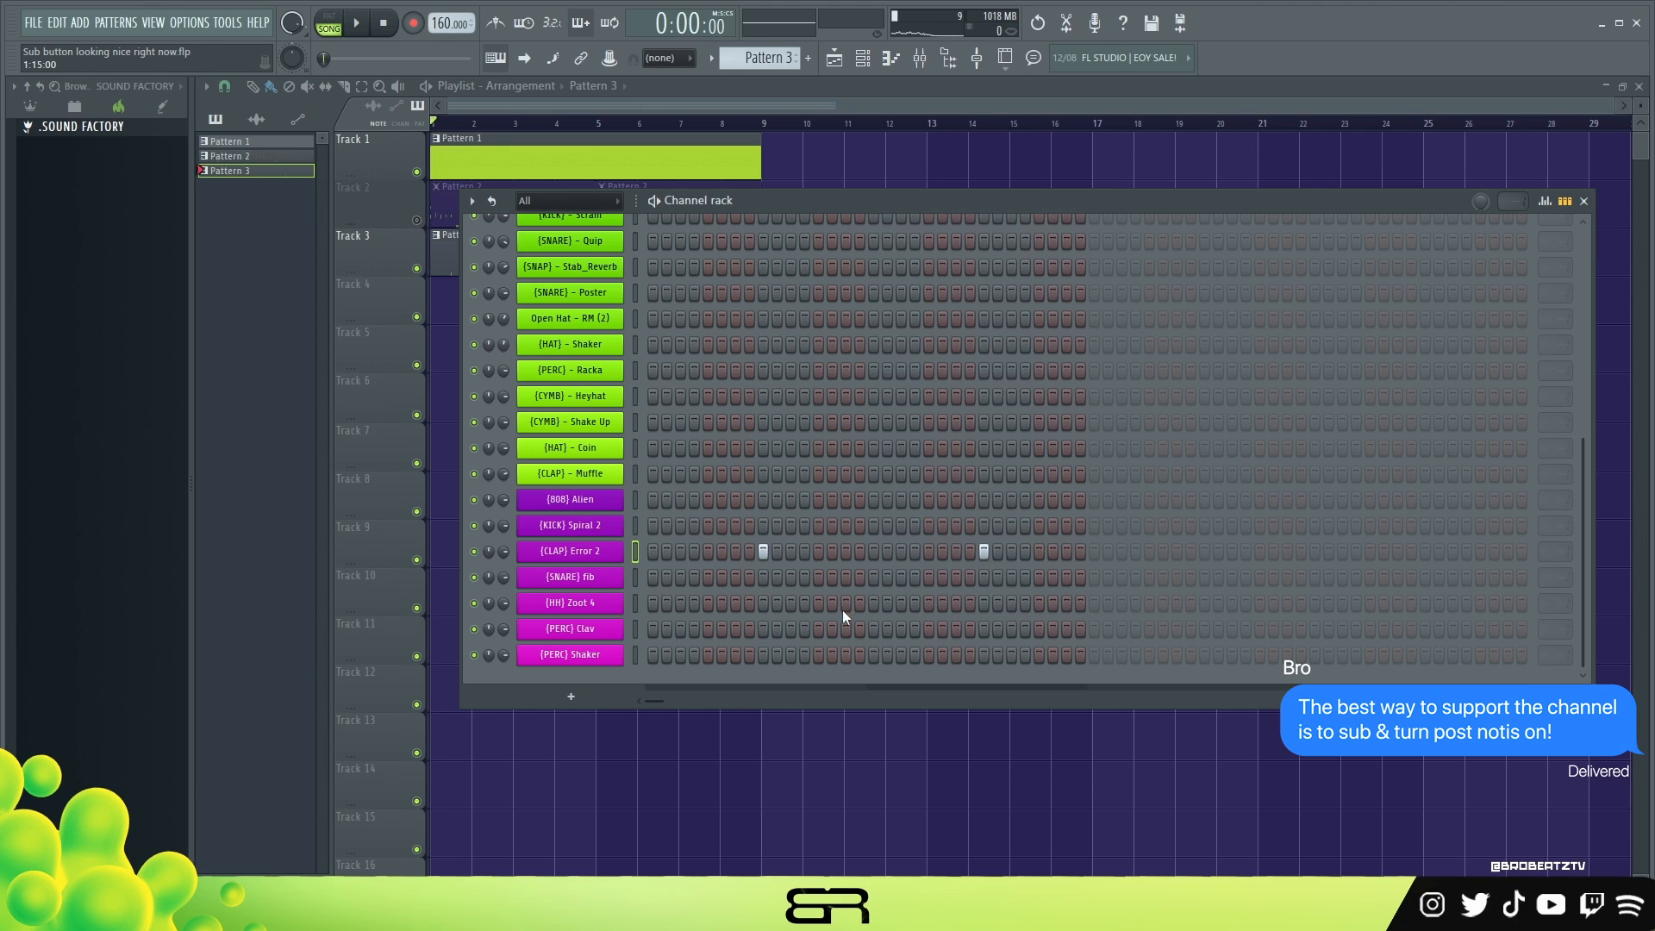
pyautogui.rightClick(613, 608)
pyautogui.click(851, 660)
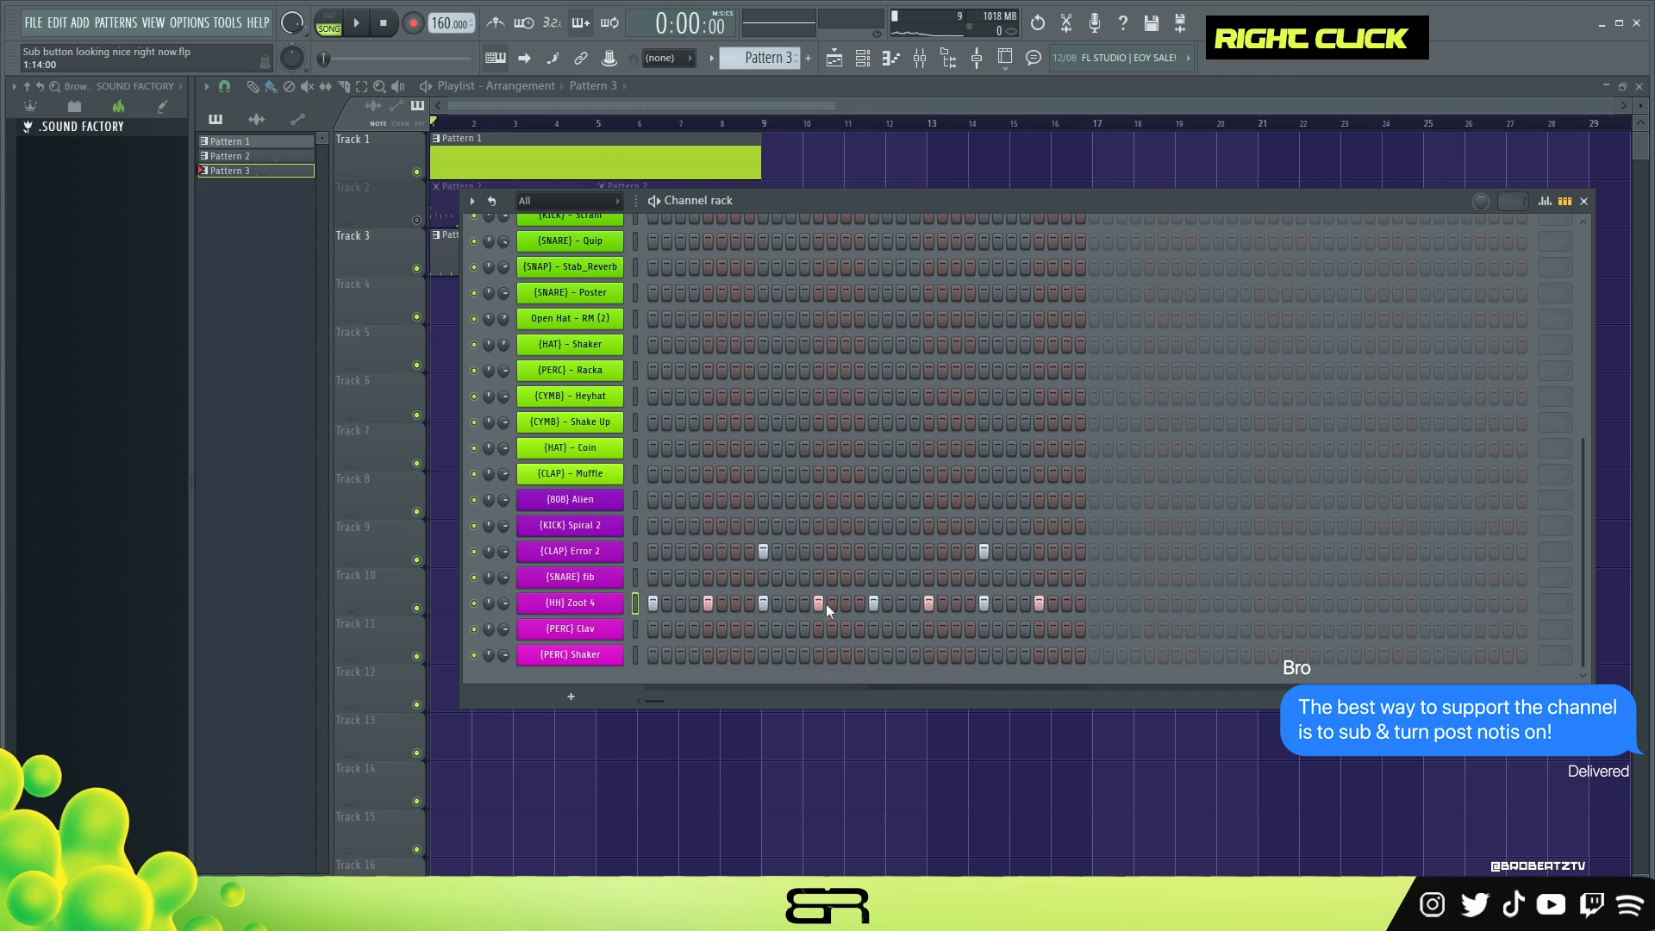
pyautogui.click(710, 630)
pyautogui.click(723, 630)
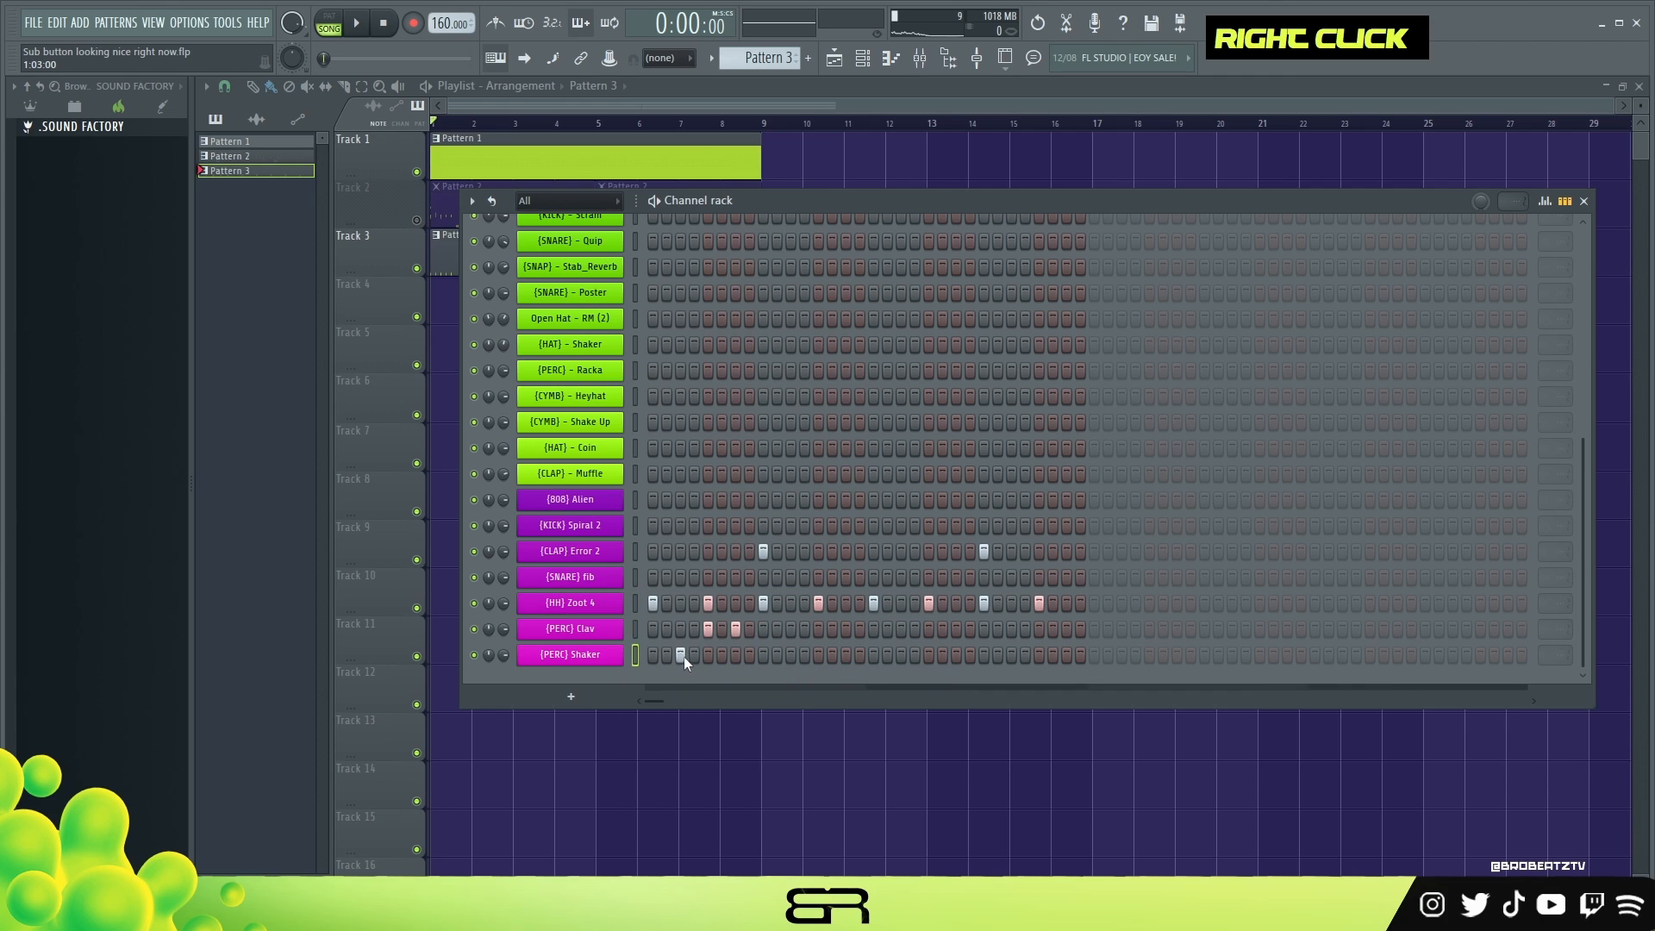
# Try the fib snare on steps 15 and 19, play the pattern, and keep only the hit on step 15.
pyautogui.click(846, 578)
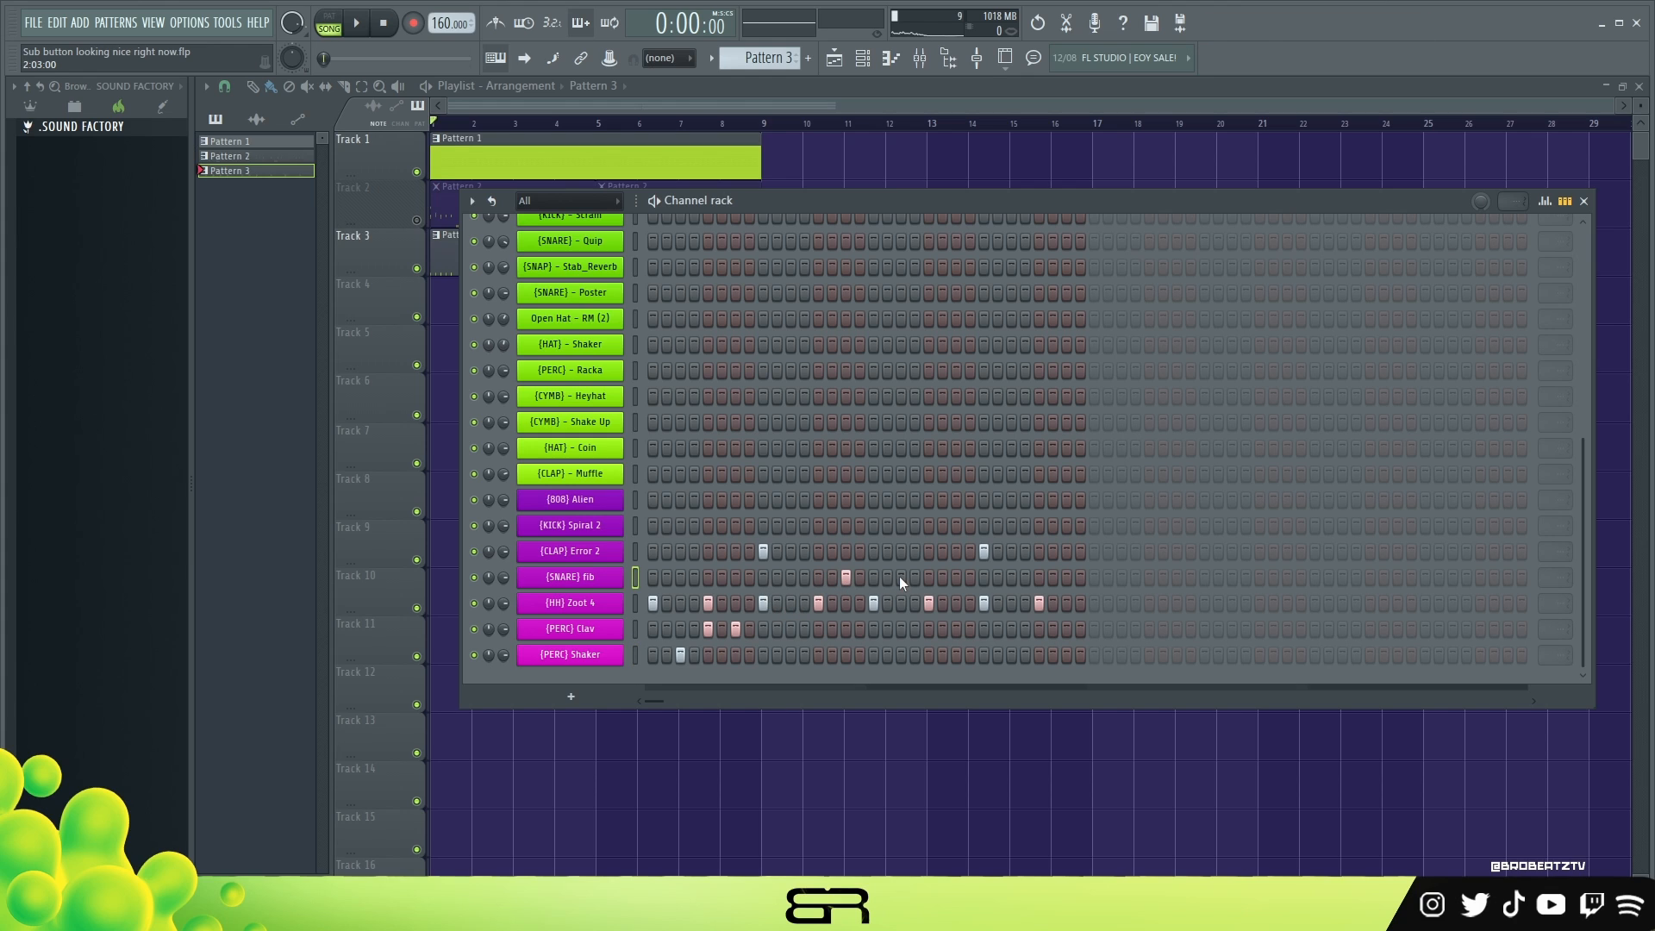
pyautogui.click(901, 577)
pyautogui.press('space')
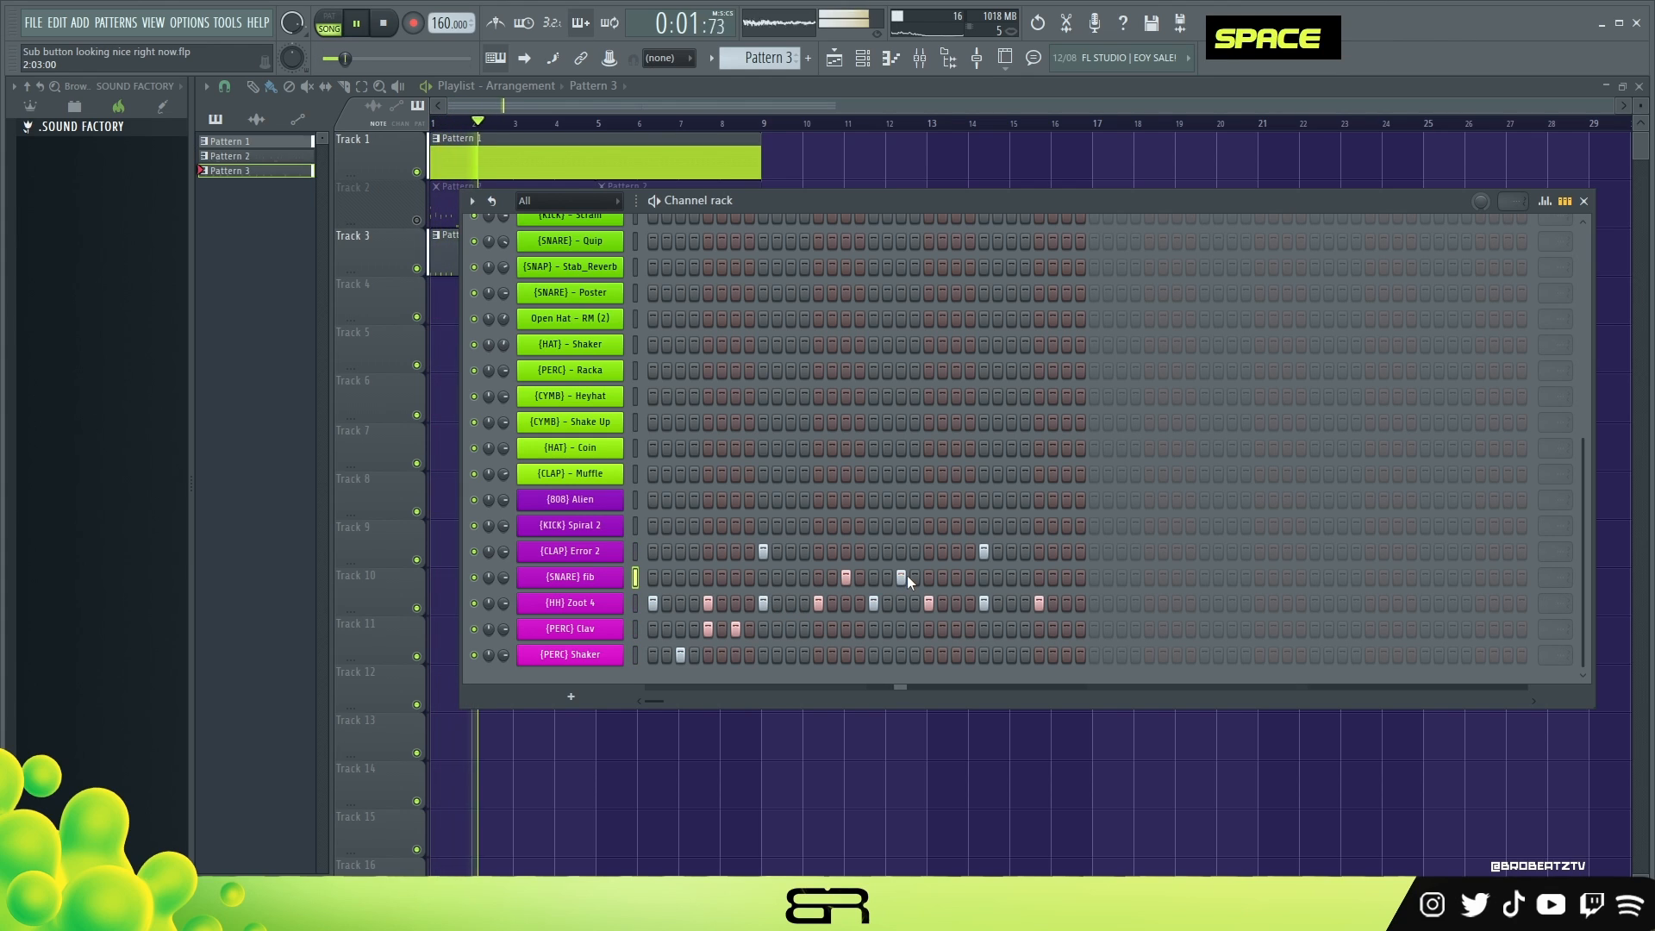
pyautogui.press('space')
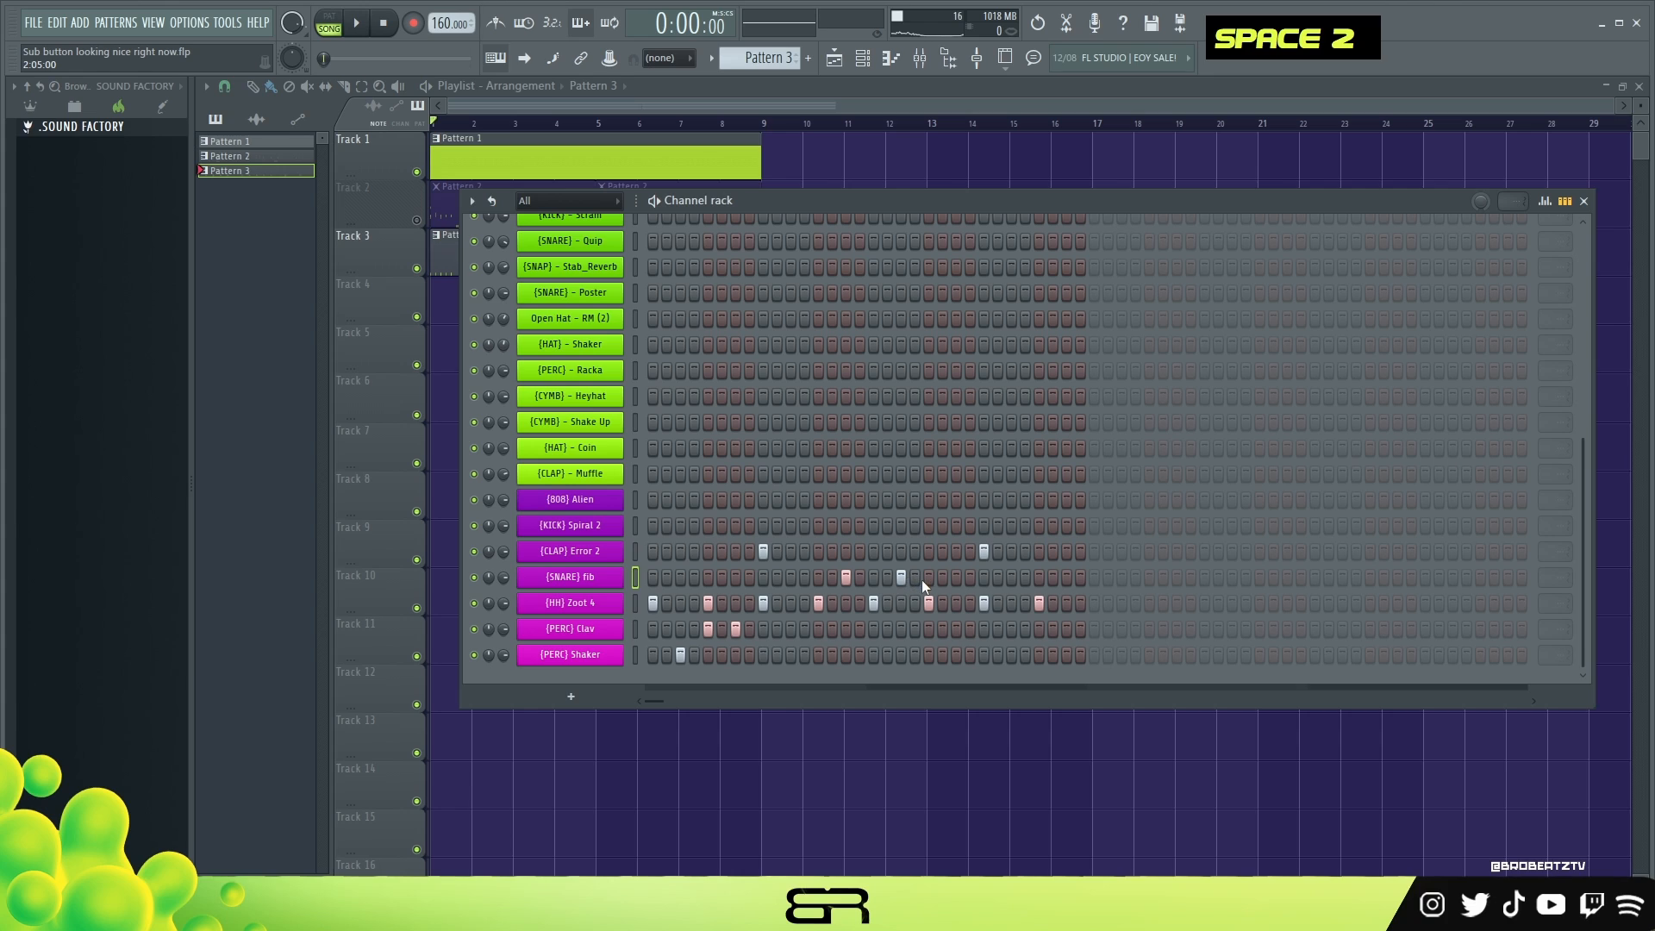
pyautogui.rightClick(855, 584)
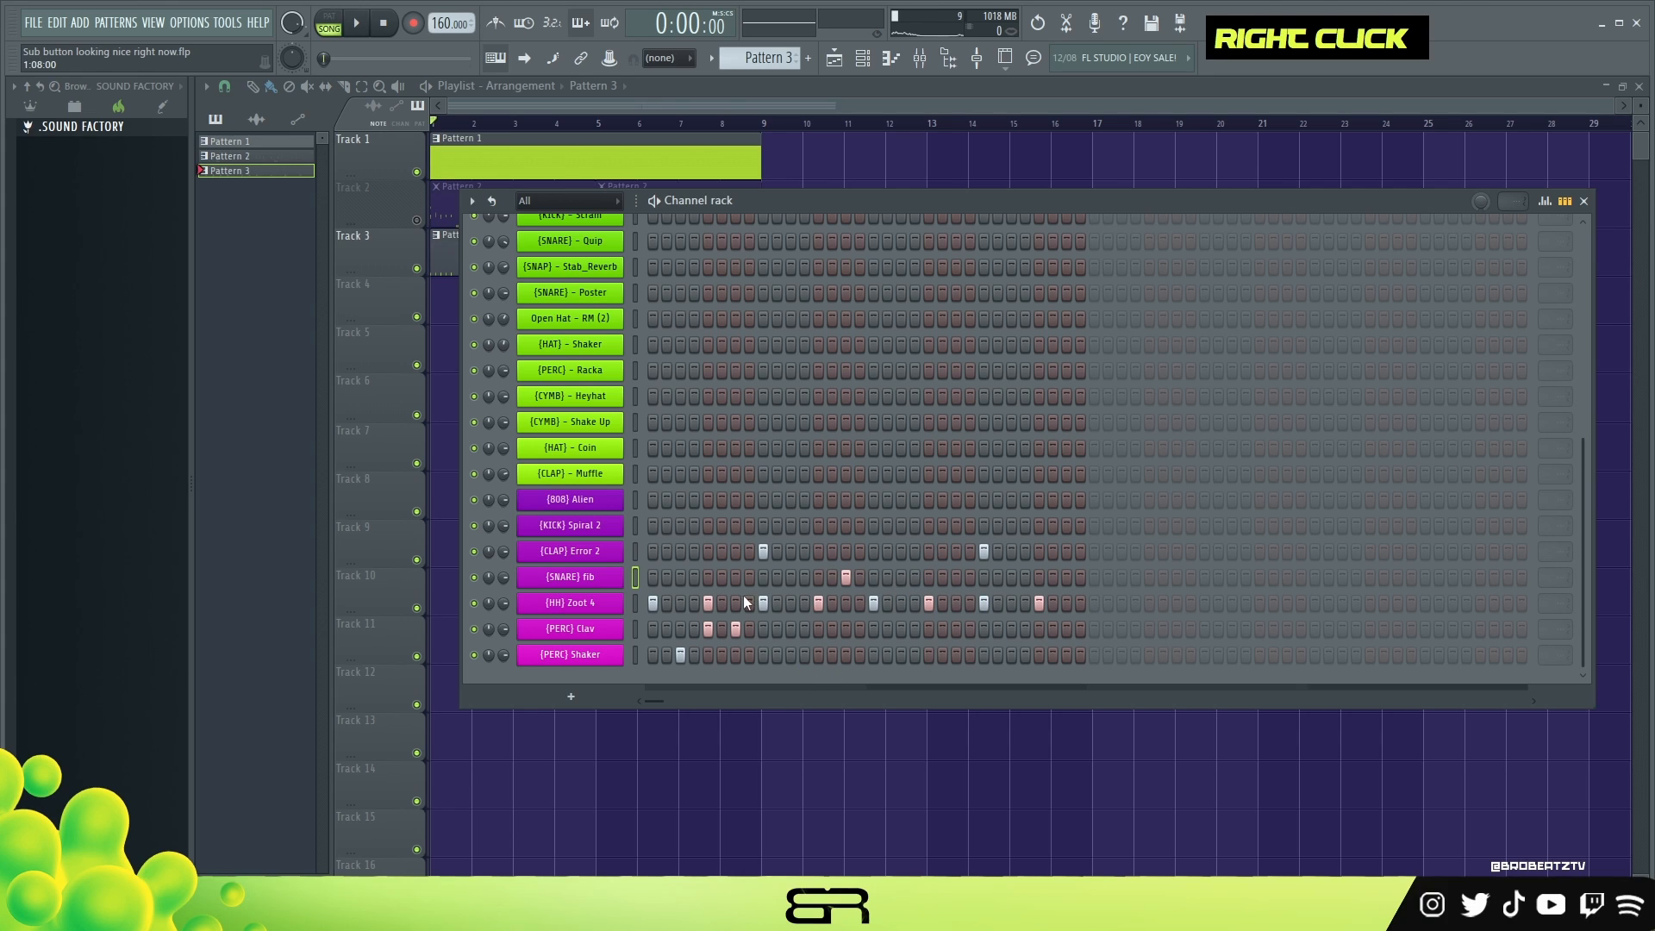
# Build the 808 Alien line with C5 in bars 1 and 2 and F5 at bar 3, copying the ending notes from the Ozone bass.
pyautogui.rightClick(526, 498)
pyautogui.click(560, 504)
pyautogui.press('space')
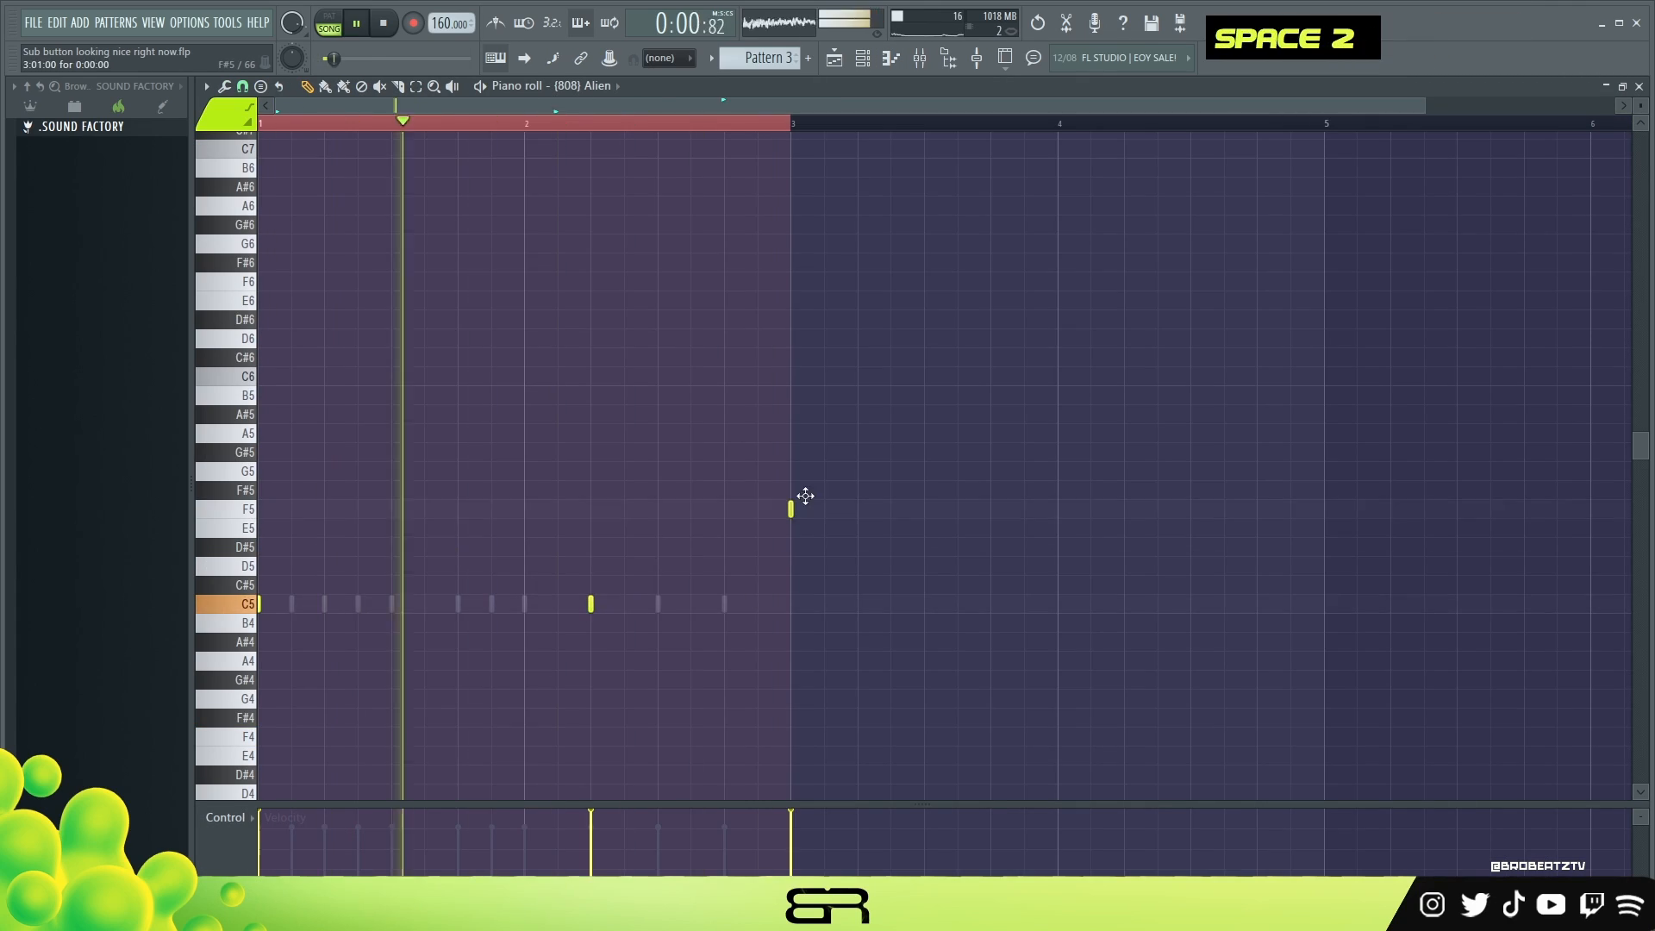
pyautogui.keyDown('shift'); pyautogui.click(794, 598); pyautogui.keyUp('shift')
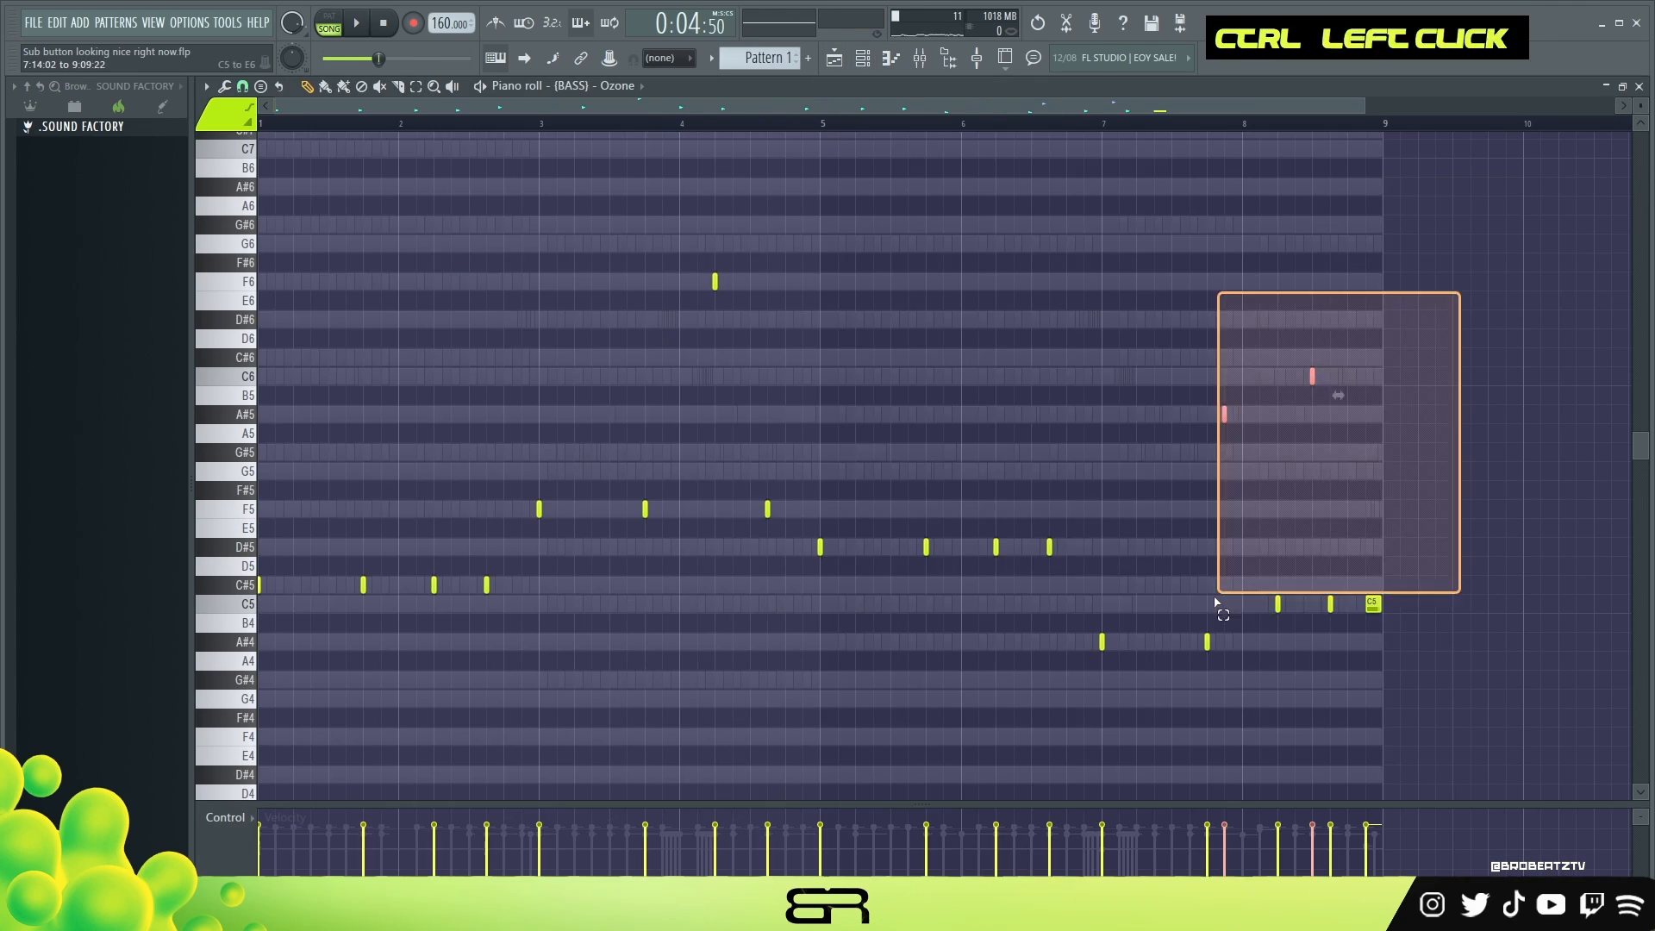
pyautogui.hotkey('ctrl', 'v')
# Repeat the Error 2 claps into bars 3 and 4 and extend the Zoot 4 hi-hats on C5 through bar 8.
pyautogui.rightClick(585, 681)
pyautogui.click(785, 669)
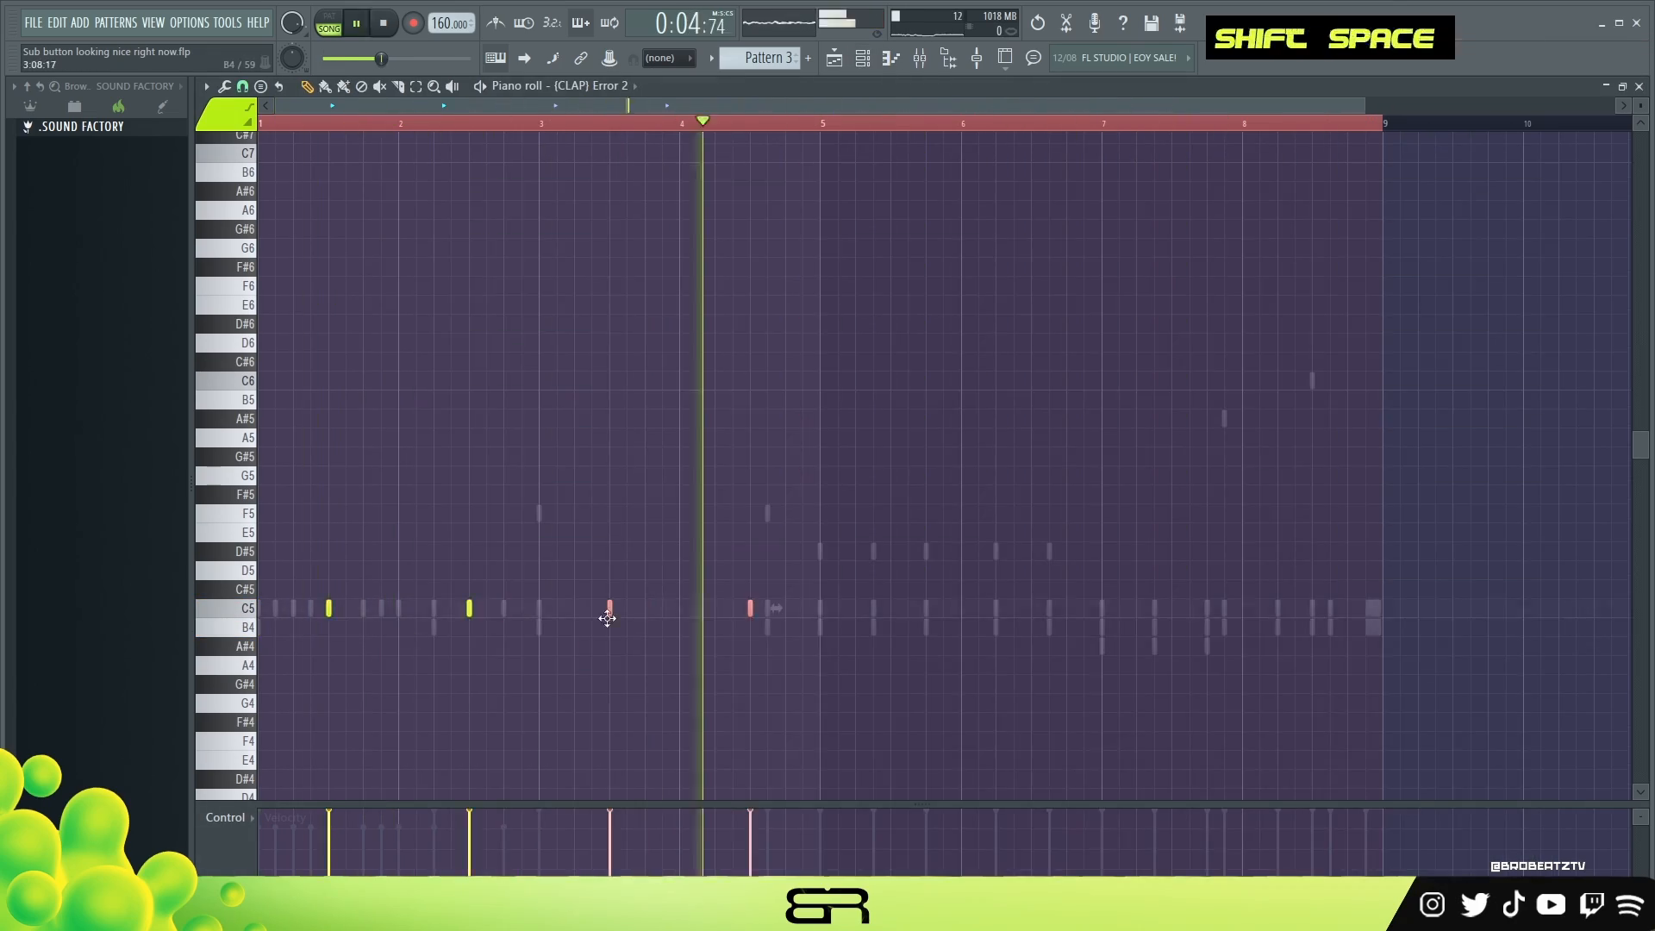
pyautogui.moveTo(399, 525); pyautogui.dragTo(1440, 695)
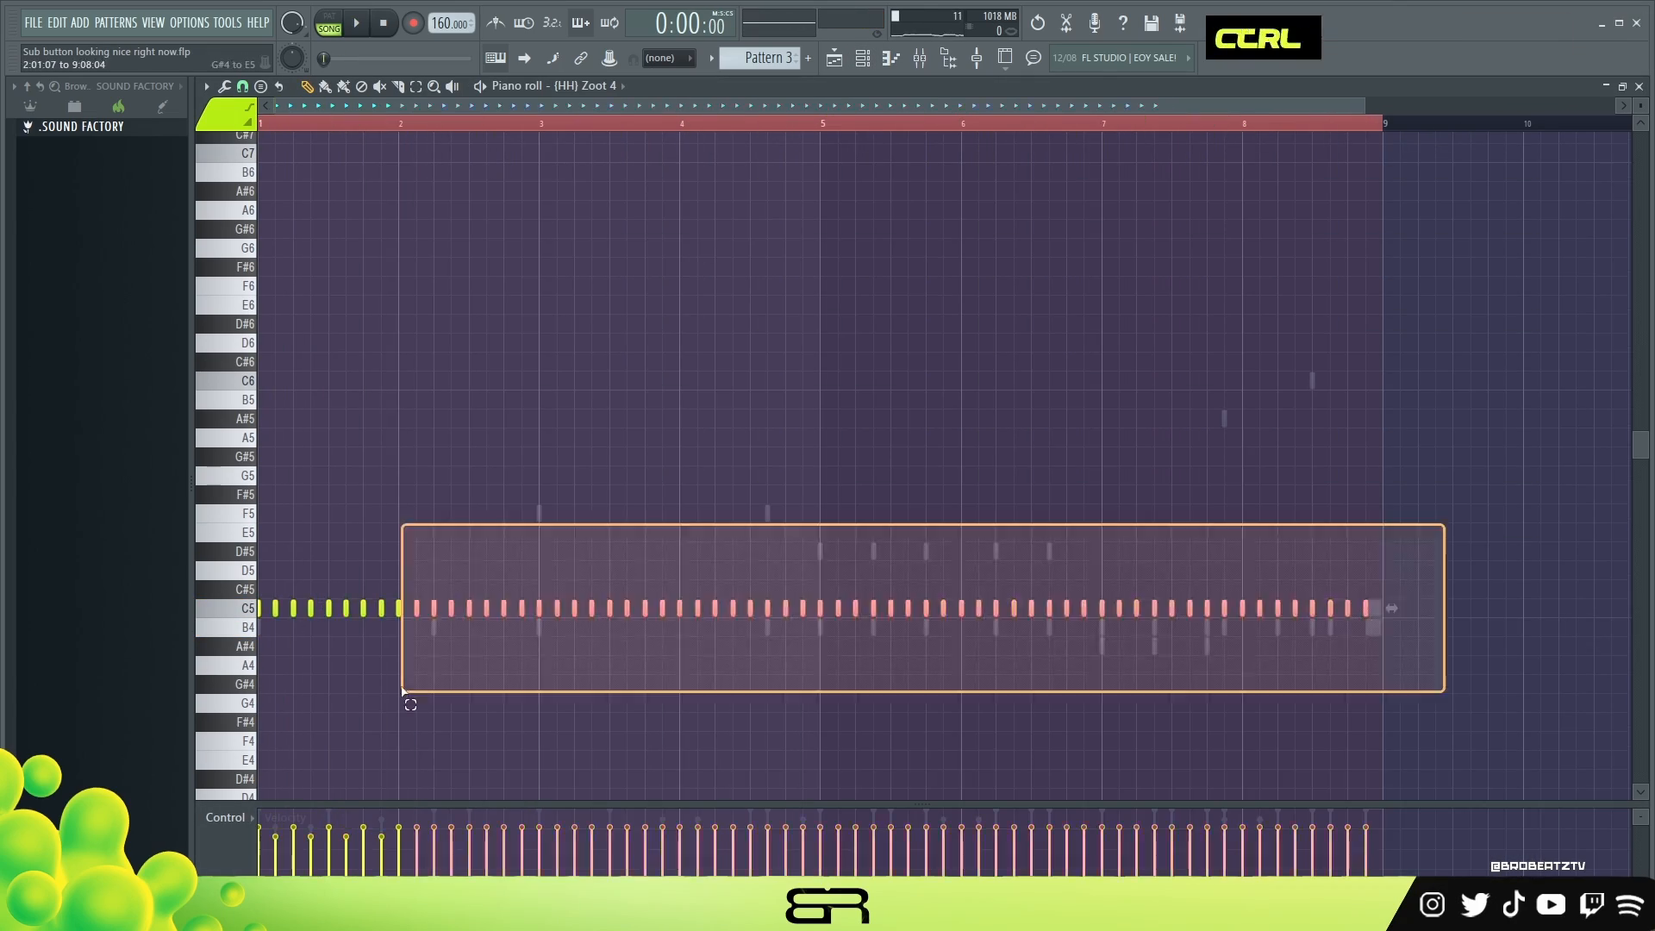
pyautogui.scroll(-3, 843, 436)
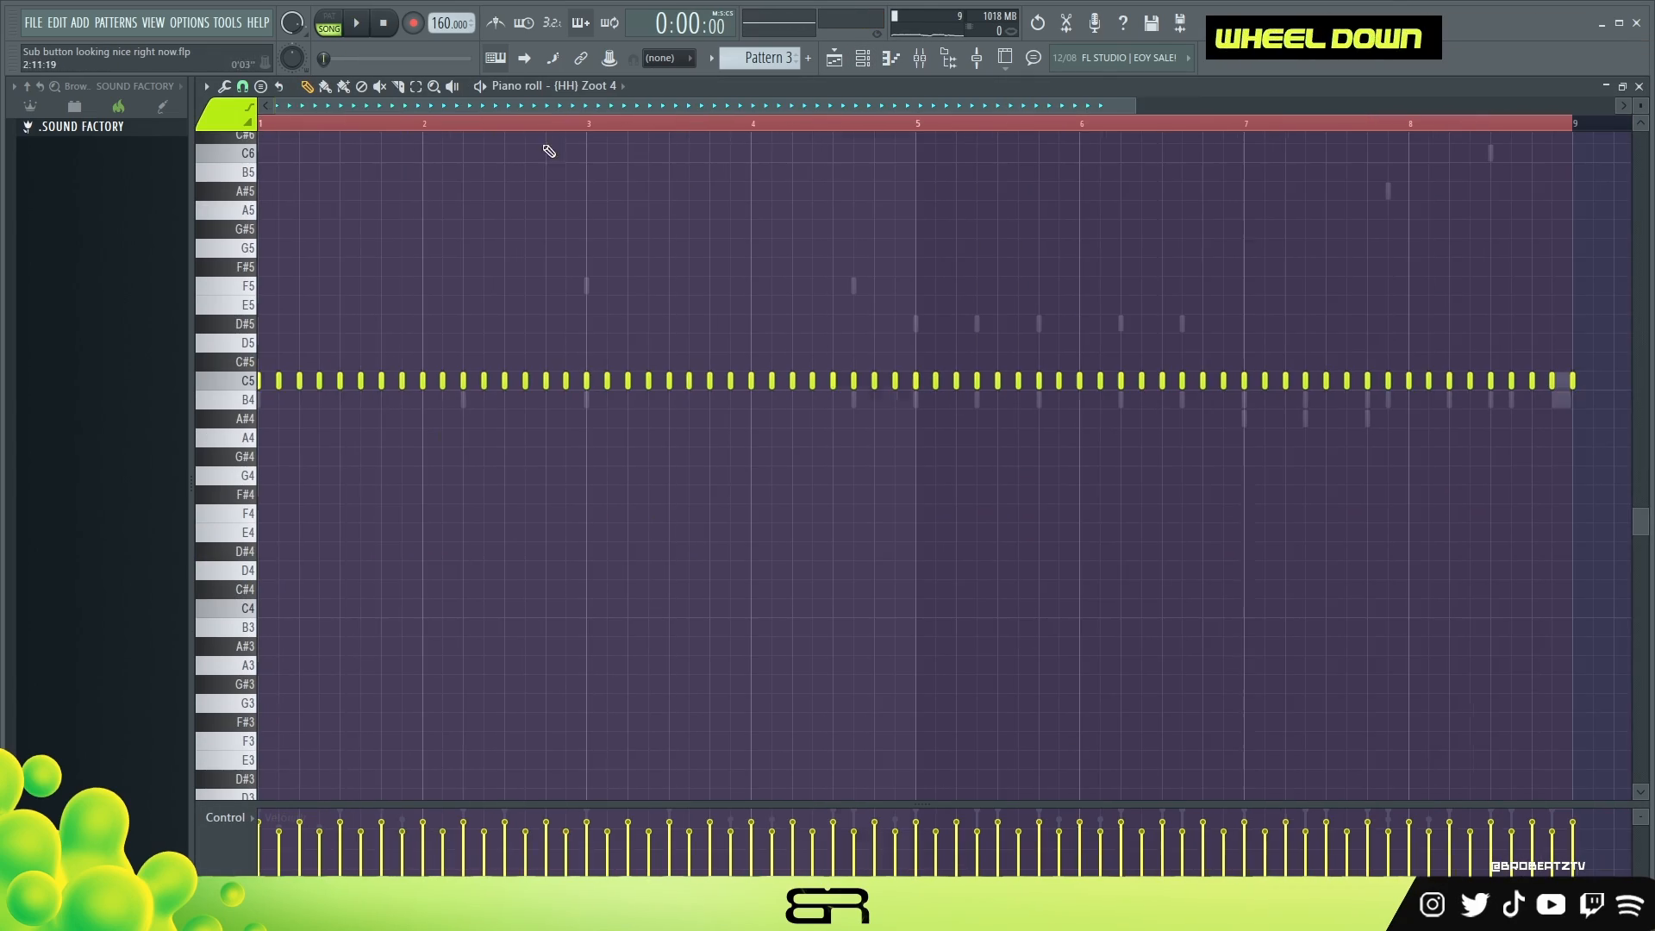
pyautogui.click(242, 86)
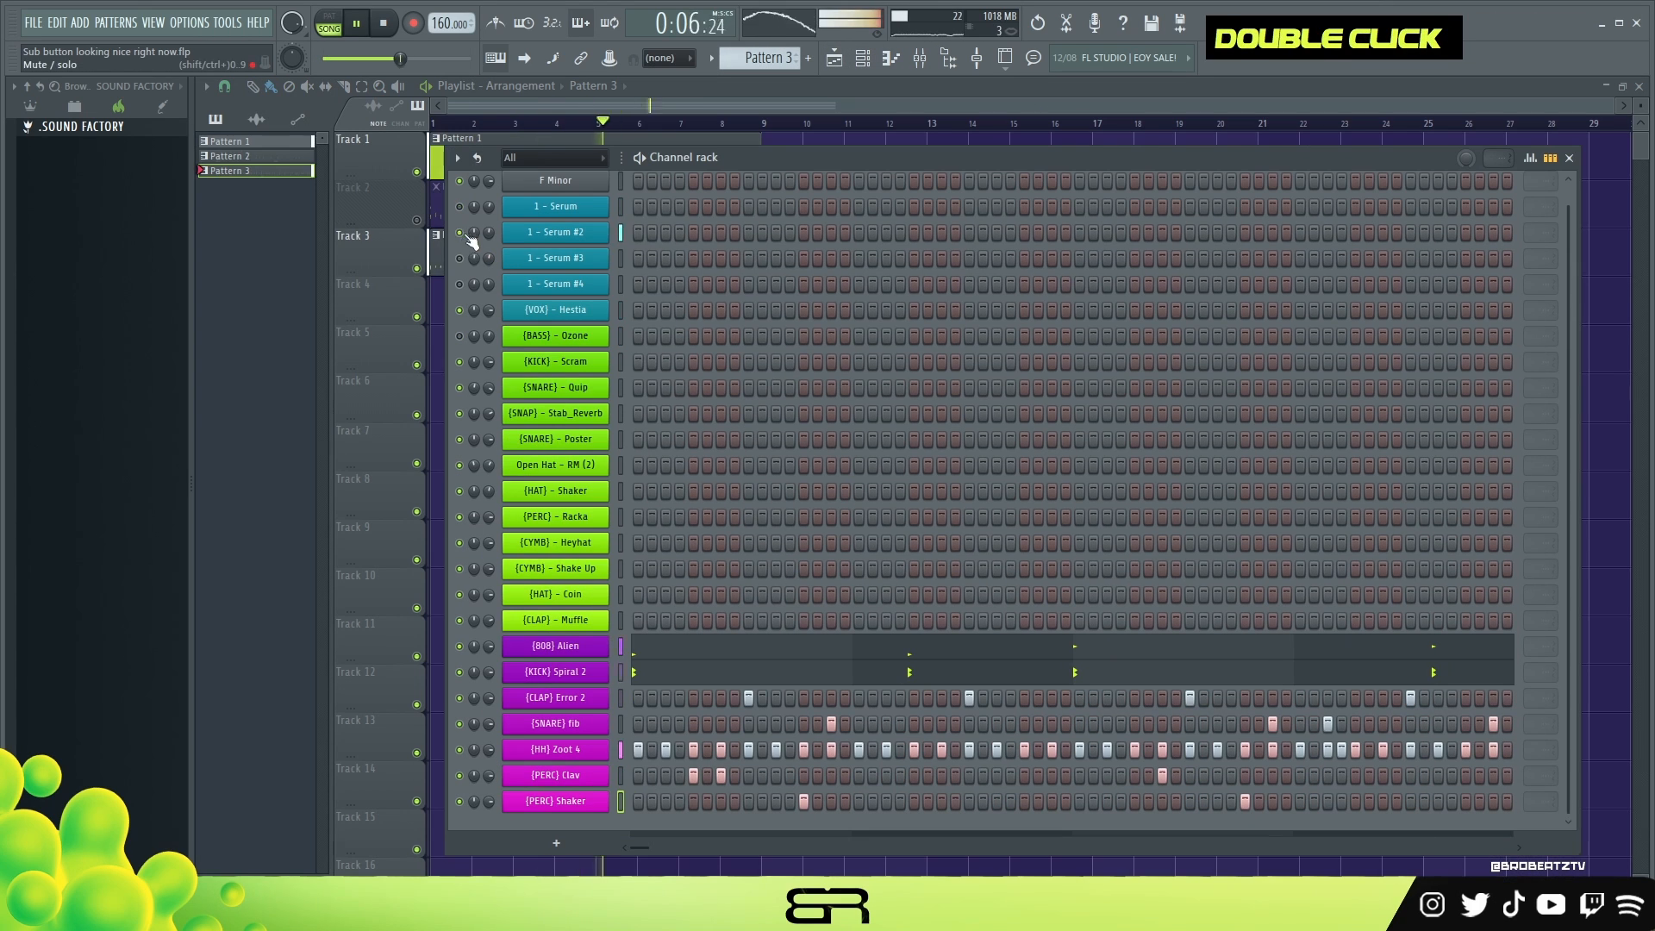
# Stop playback and examine the 808 Alien and Zoot 4 hi-hat notes across all eight bars.
pyautogui.press('space')
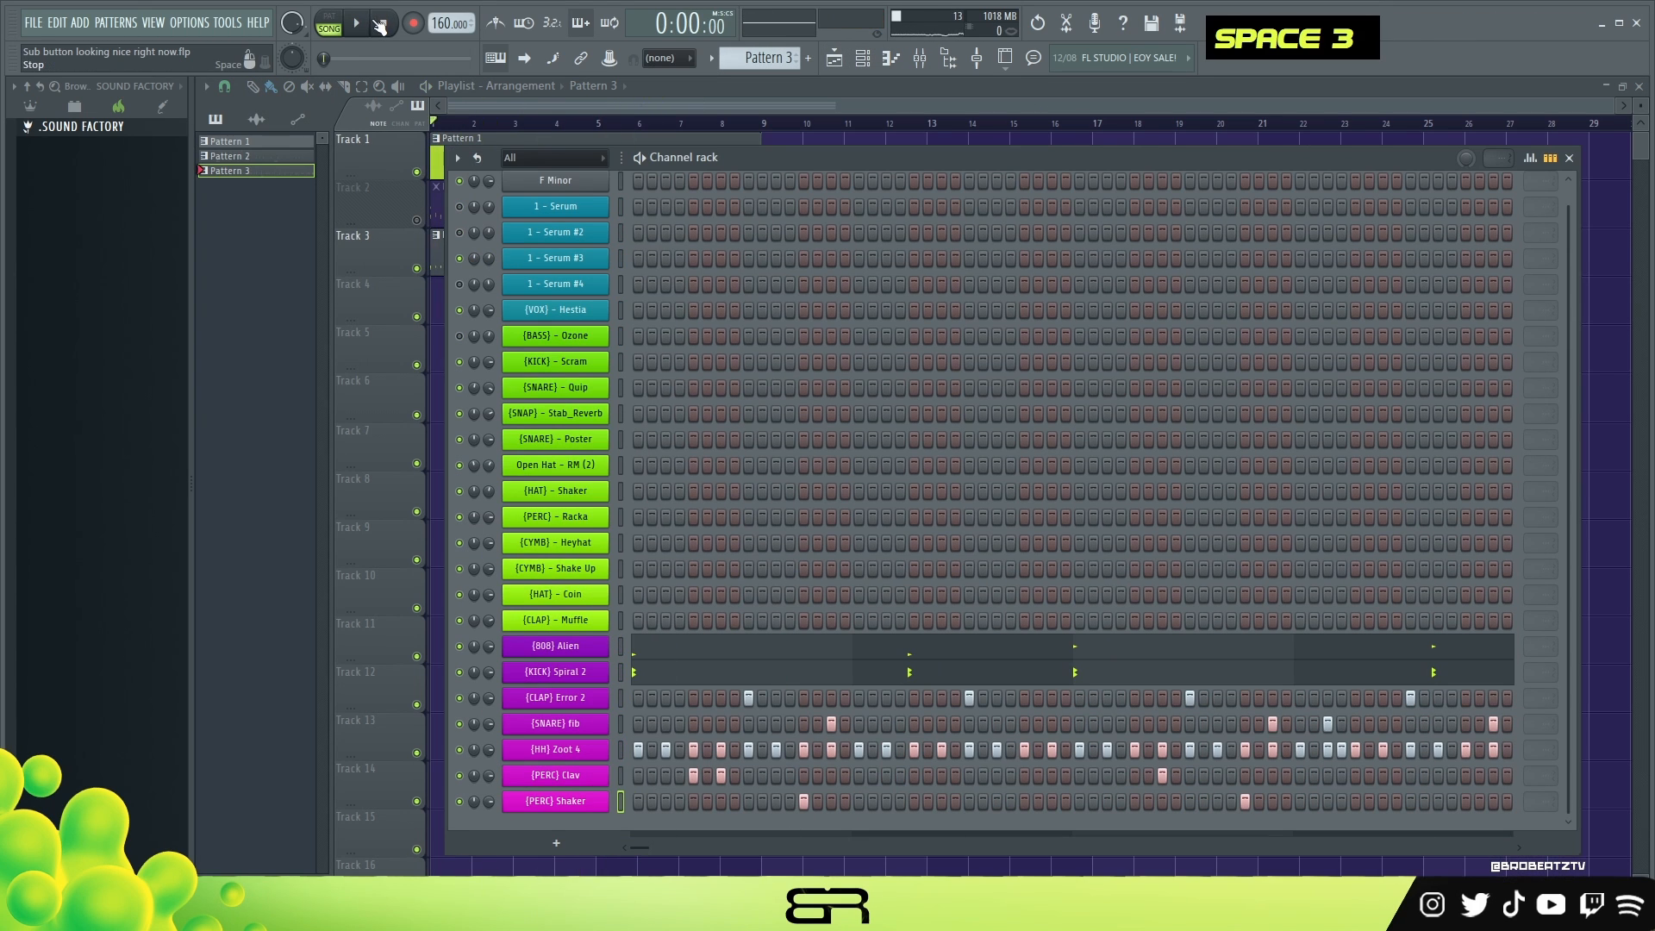
pyautogui.moveTo(706, 150); pyautogui.dragTo(681, 153)
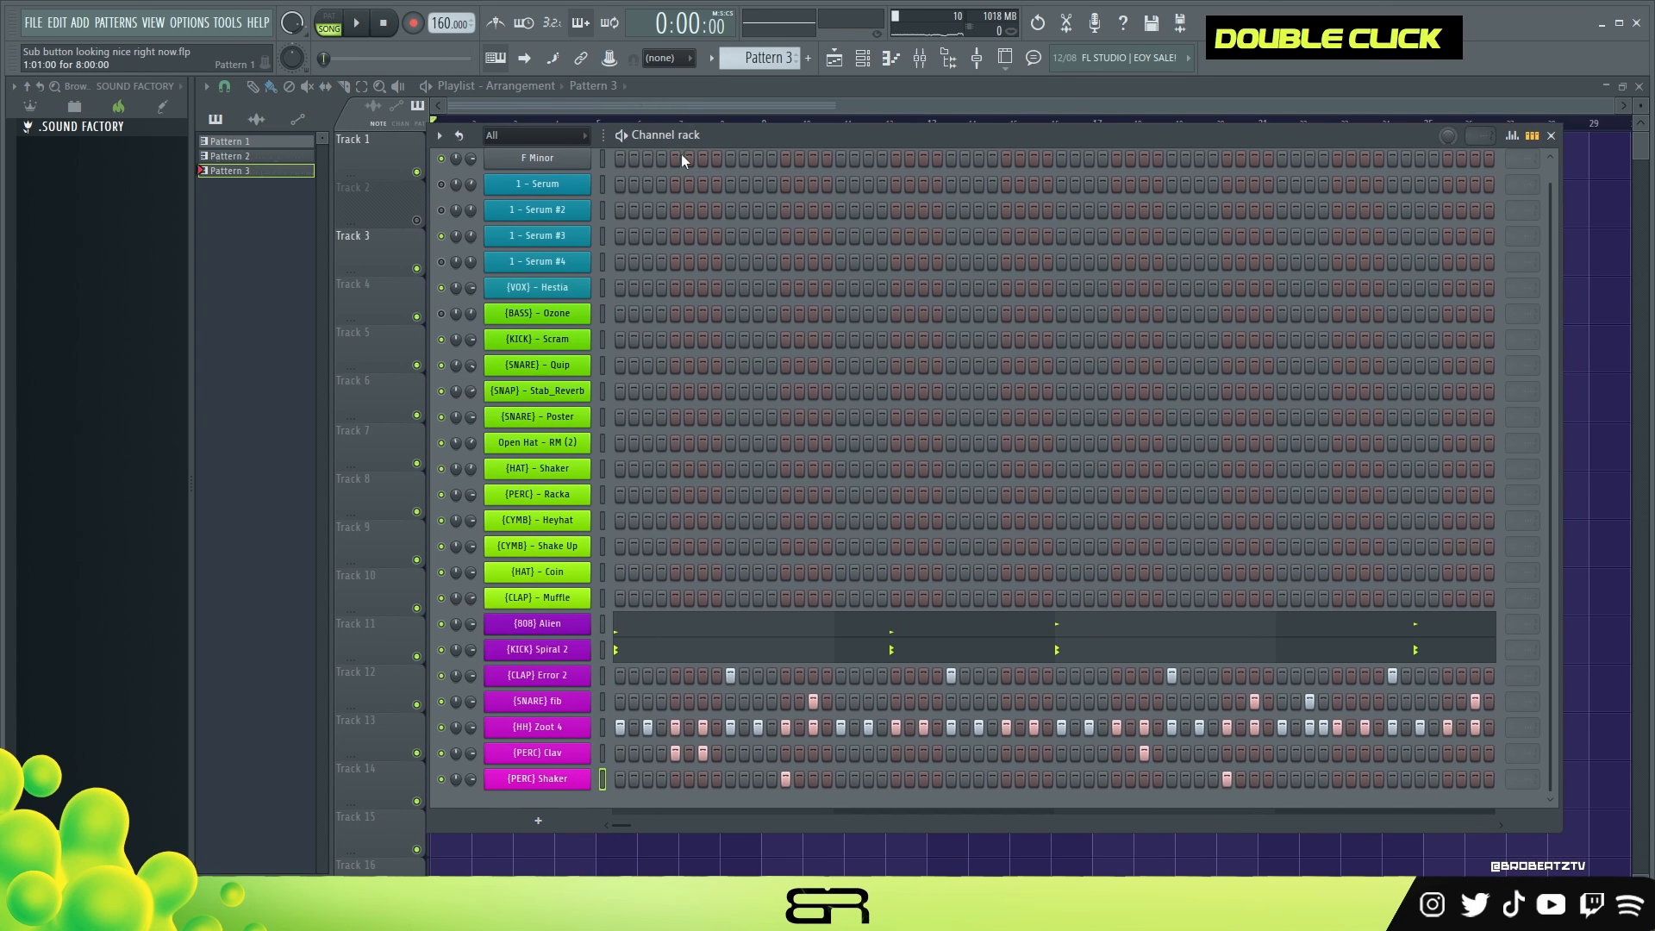
pyautogui.doubleClick(676, 631)
pyautogui.scroll(4, 910, 509)
pyautogui.moveTo(1279, 277); pyautogui.dragTo(114, 714)
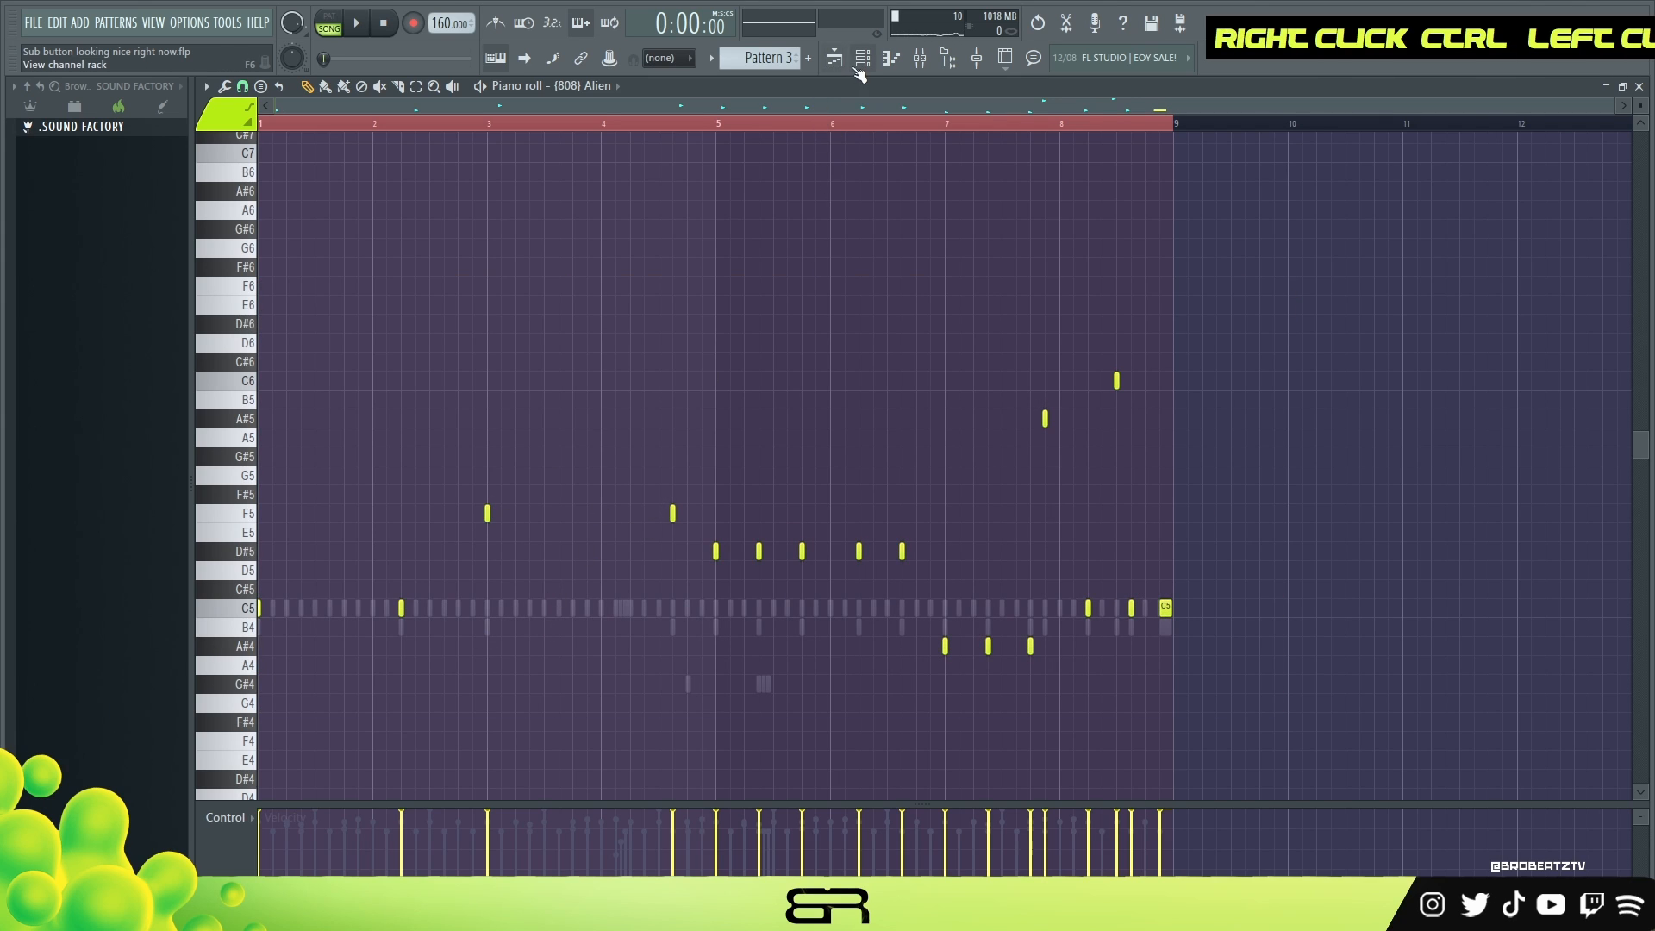
pyautogui.click(859, 62)
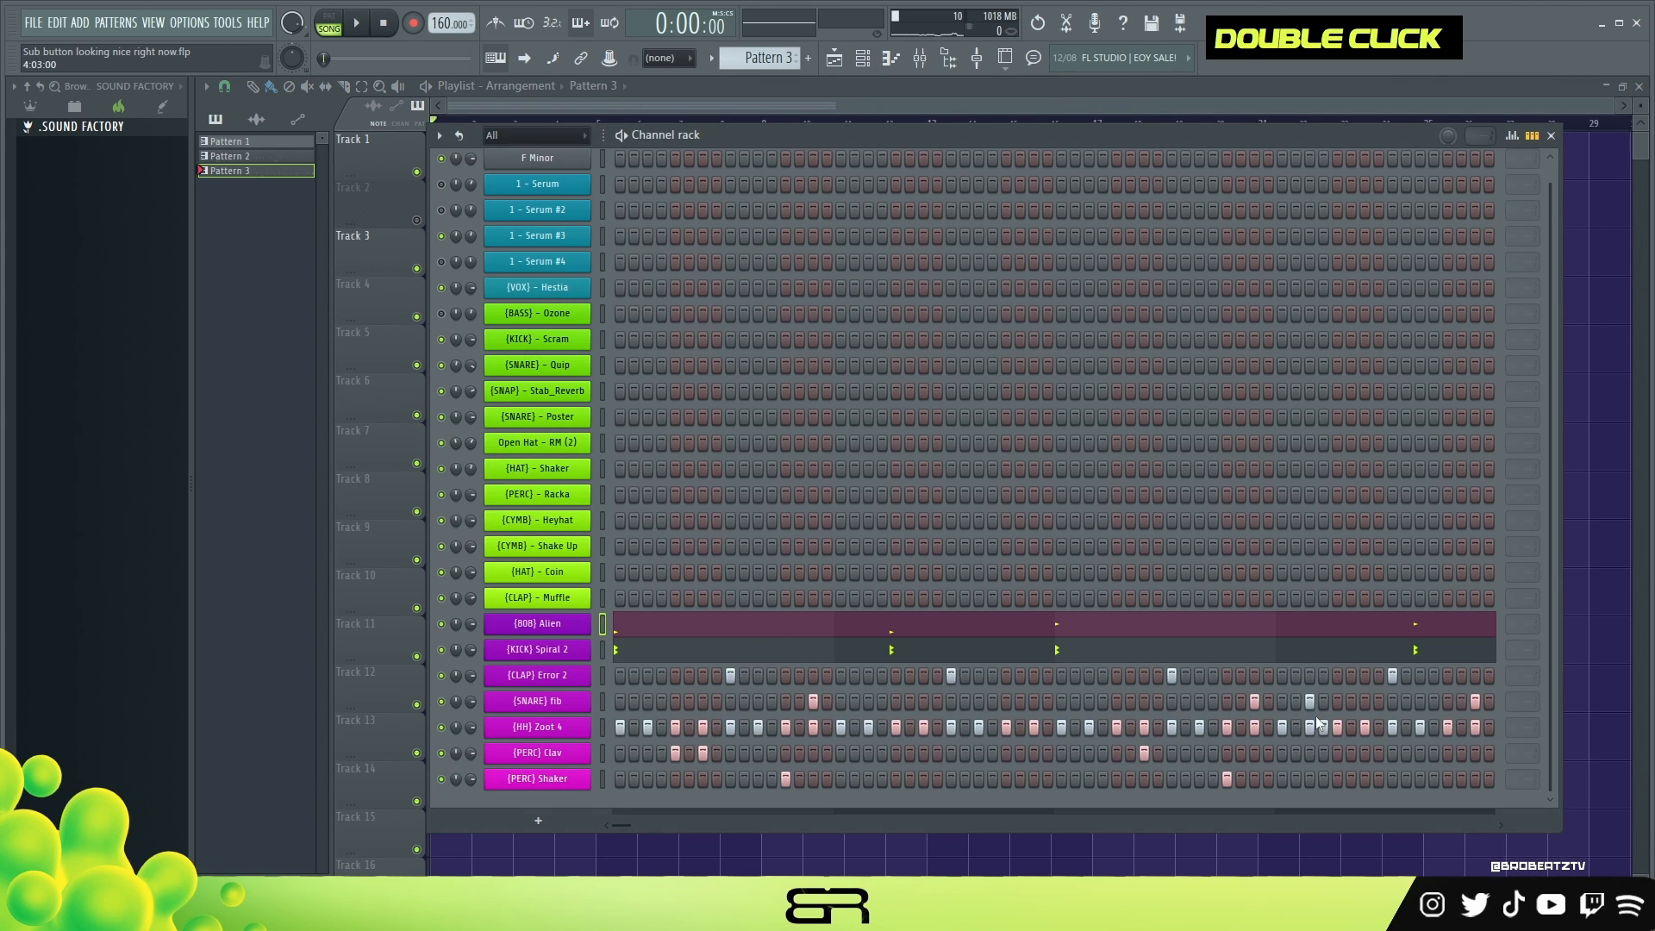
pyautogui.rightClick(569, 727)
pyautogui.click(621, 648)
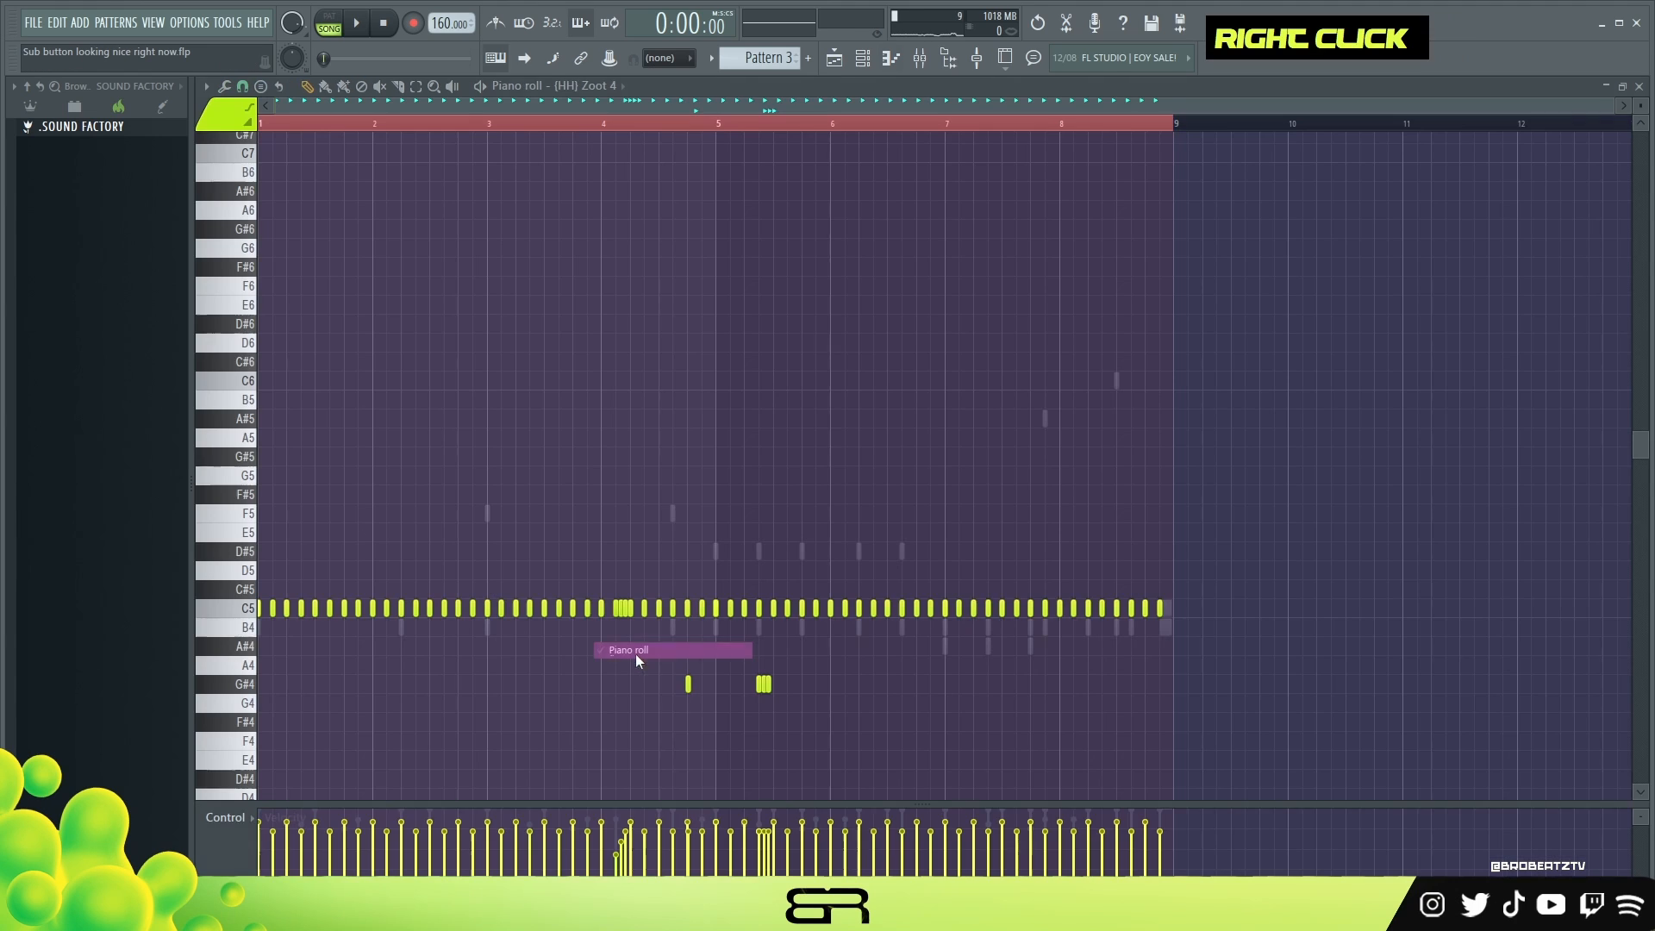
# Check the Zoot 4 hi-hat notes in the piano roll, return to the playlist and channel rack, and play Pattern 3.
pyautogui.keyDown('ctrl'); pyautogui.click(618, 606); pyautogui.keyUp('ctrl')
pyautogui.rightClick(846, 676)
pyautogui.scroll(-2, 709, 550)
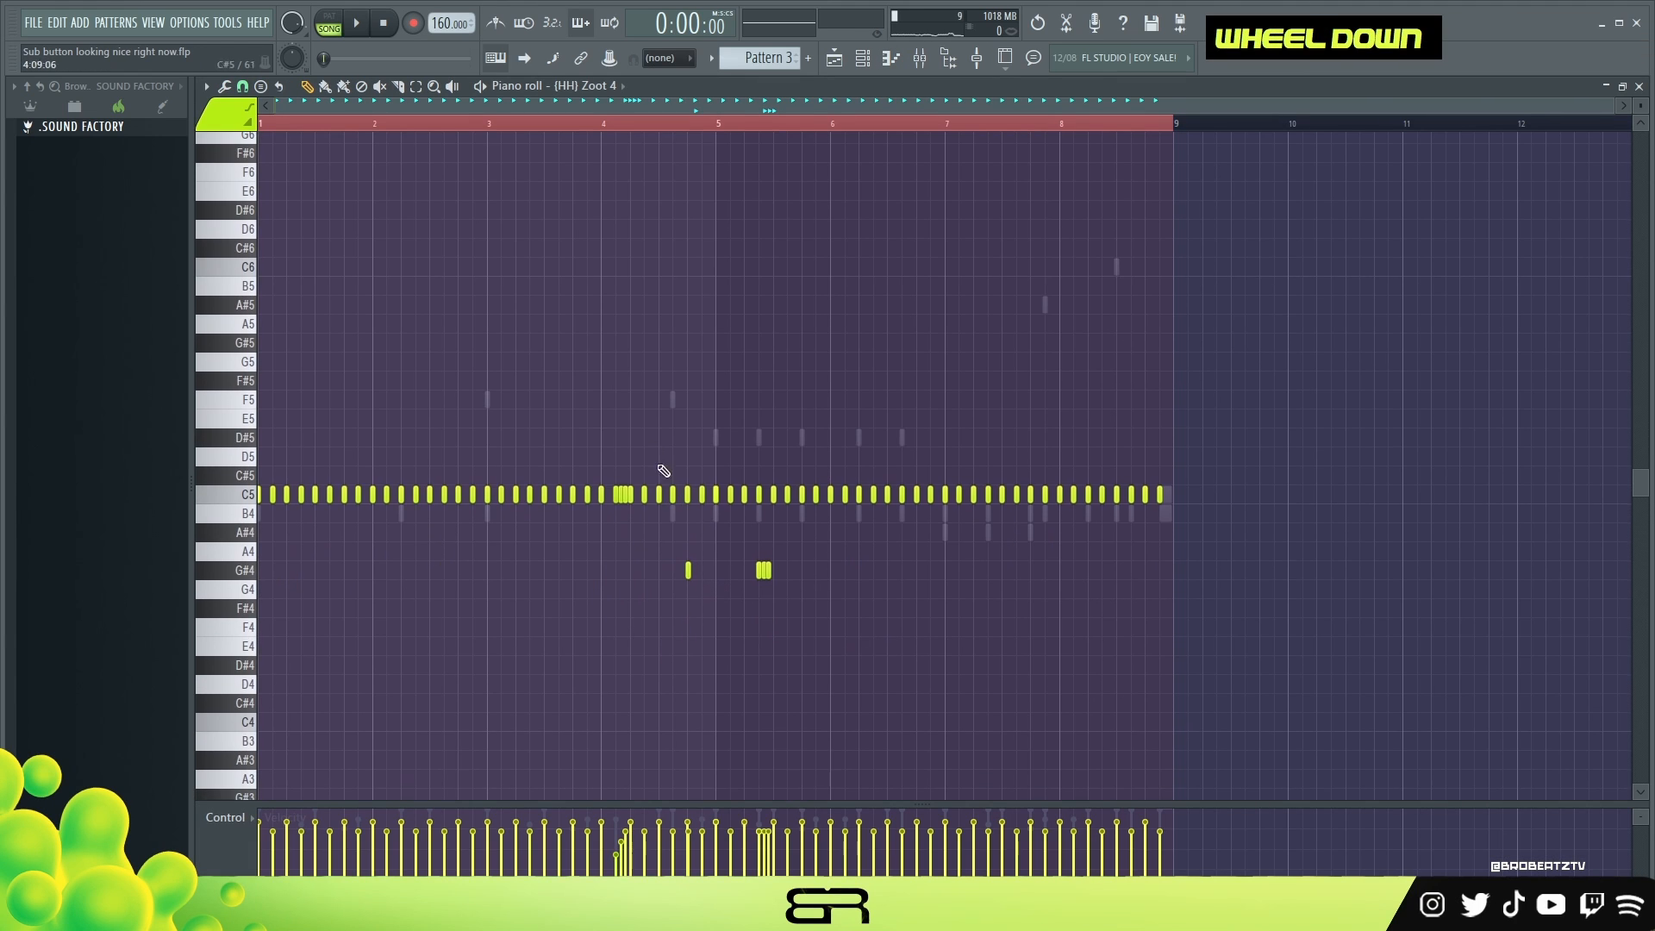
pyautogui.click(833, 58)
pyautogui.doubleClick(741, 153)
pyautogui.press('space')
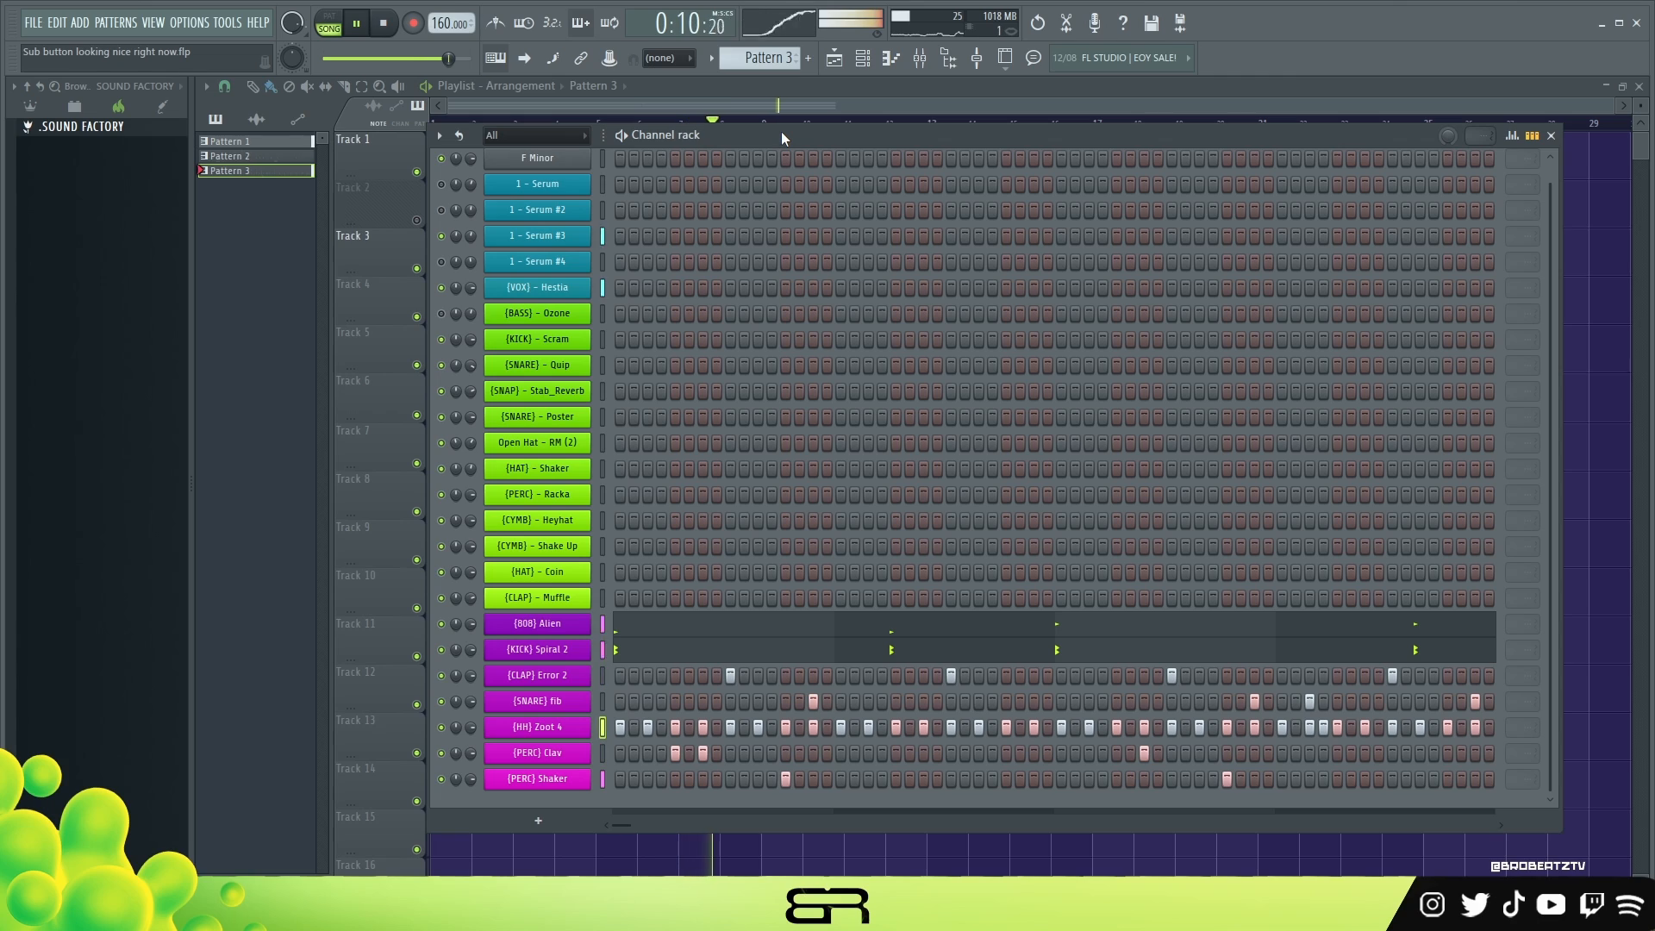
pyautogui.press('space')
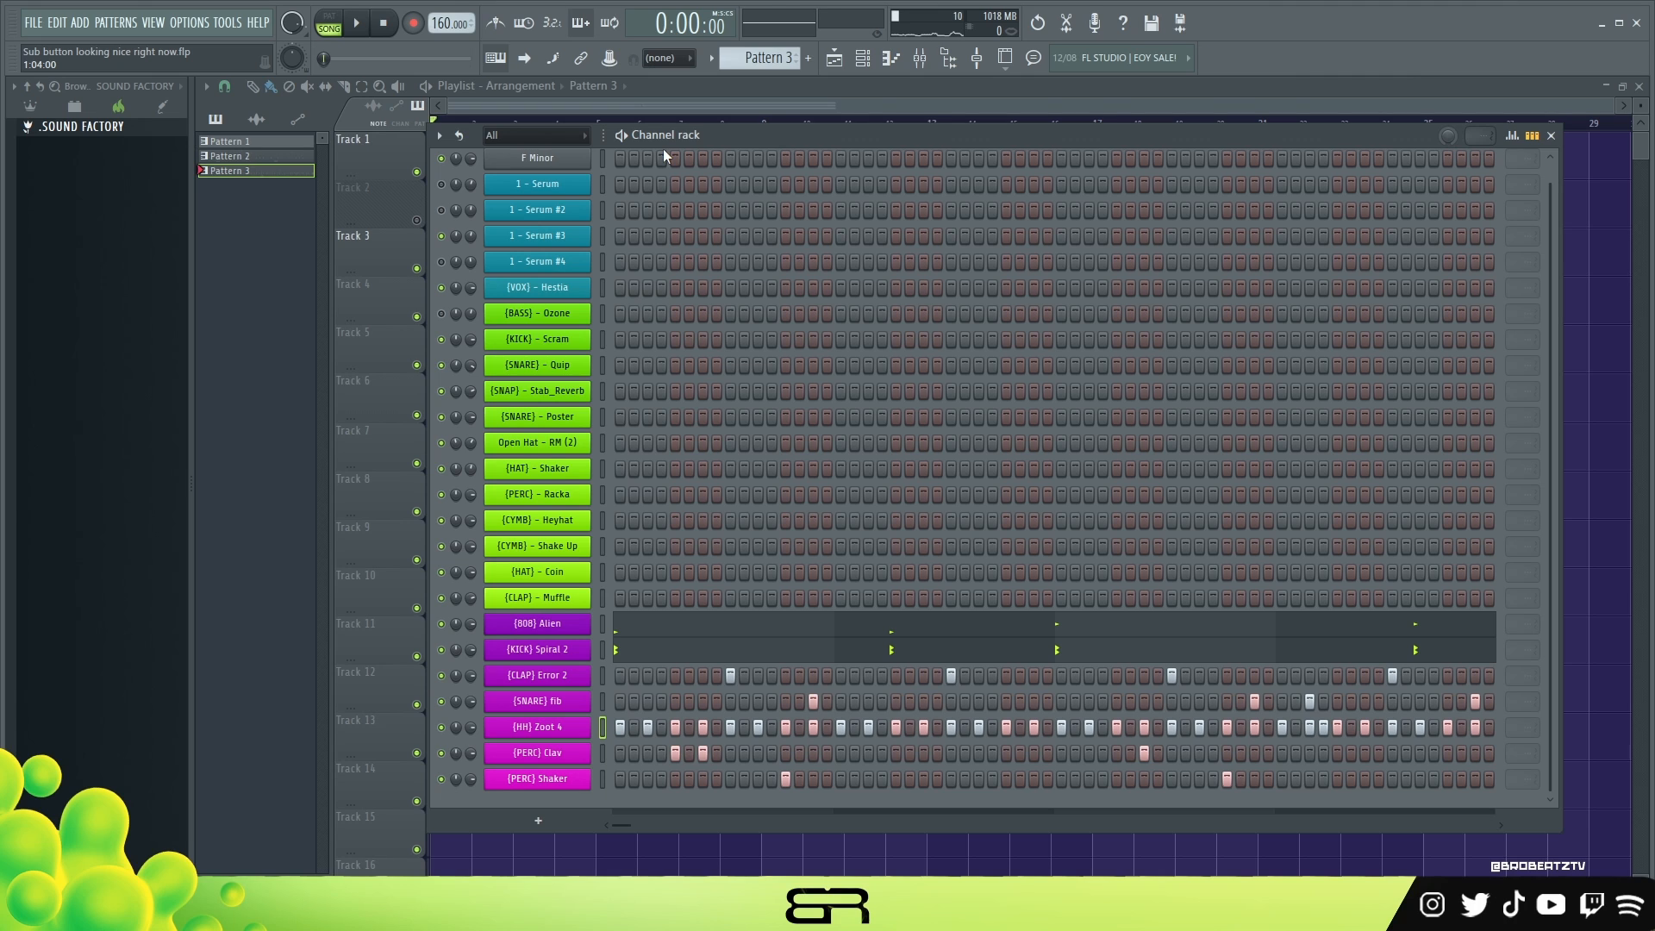
# Play the full playlist arrangement of melody, POP DRUMS and TRAP DRUMS clips through bar 32 and restart it from bar 1.
pyautogui.moveTo(744, 135); pyautogui.dragTo(760, 402)
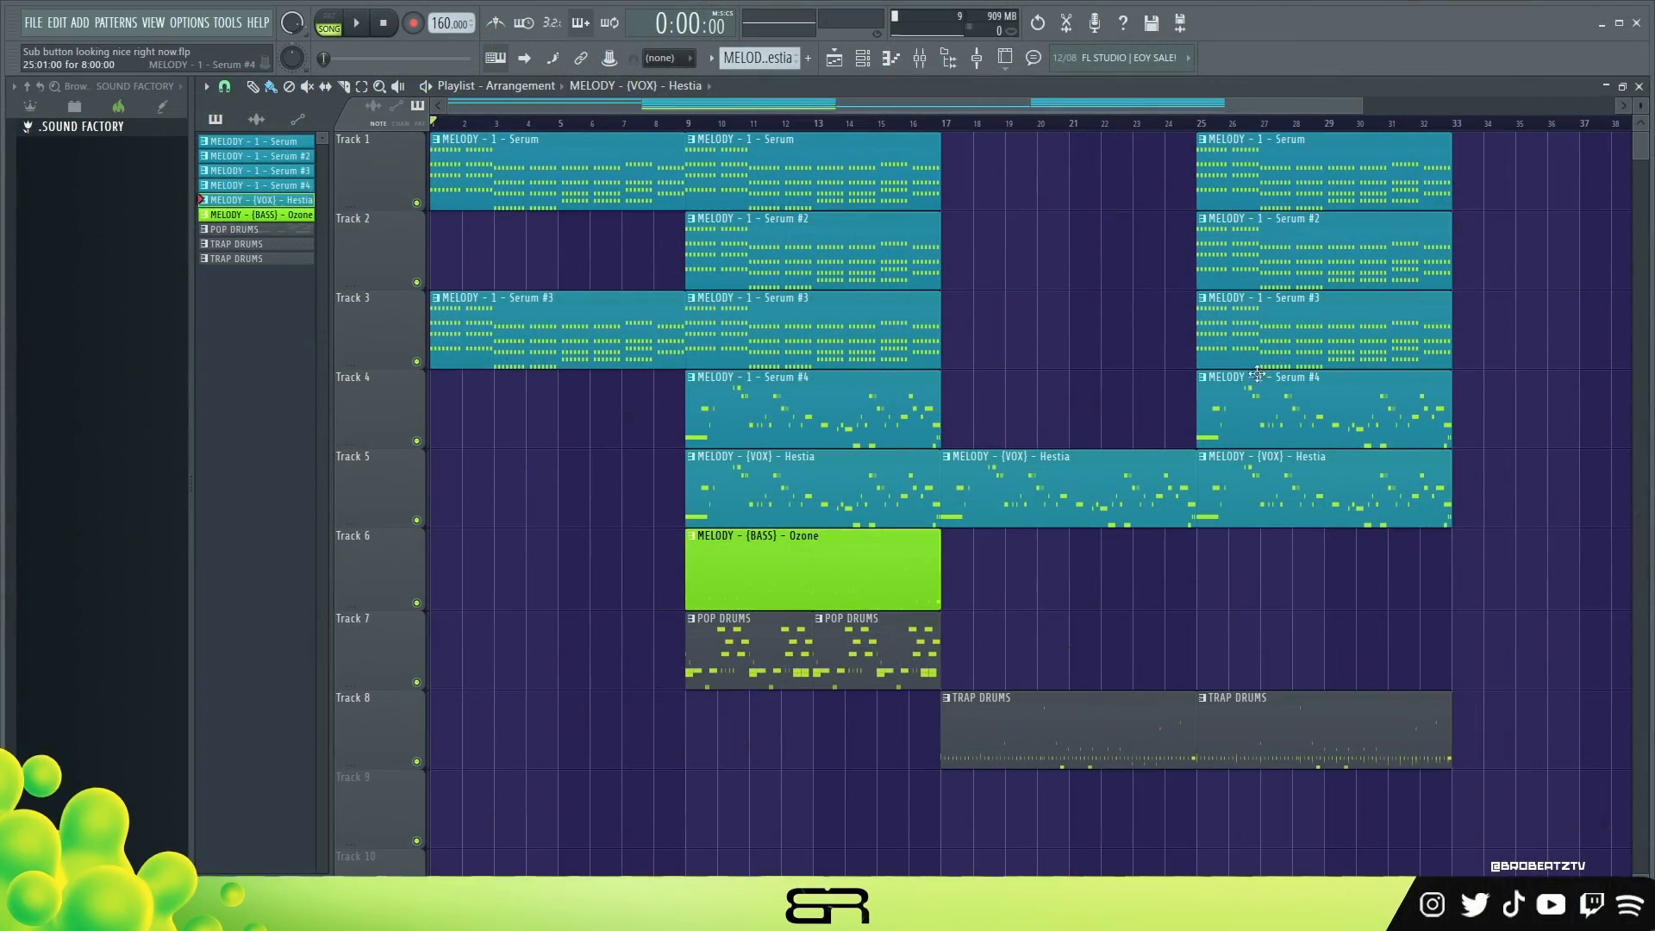
pyautogui.moveTo(914, 345); pyautogui.dragTo(743, 391)
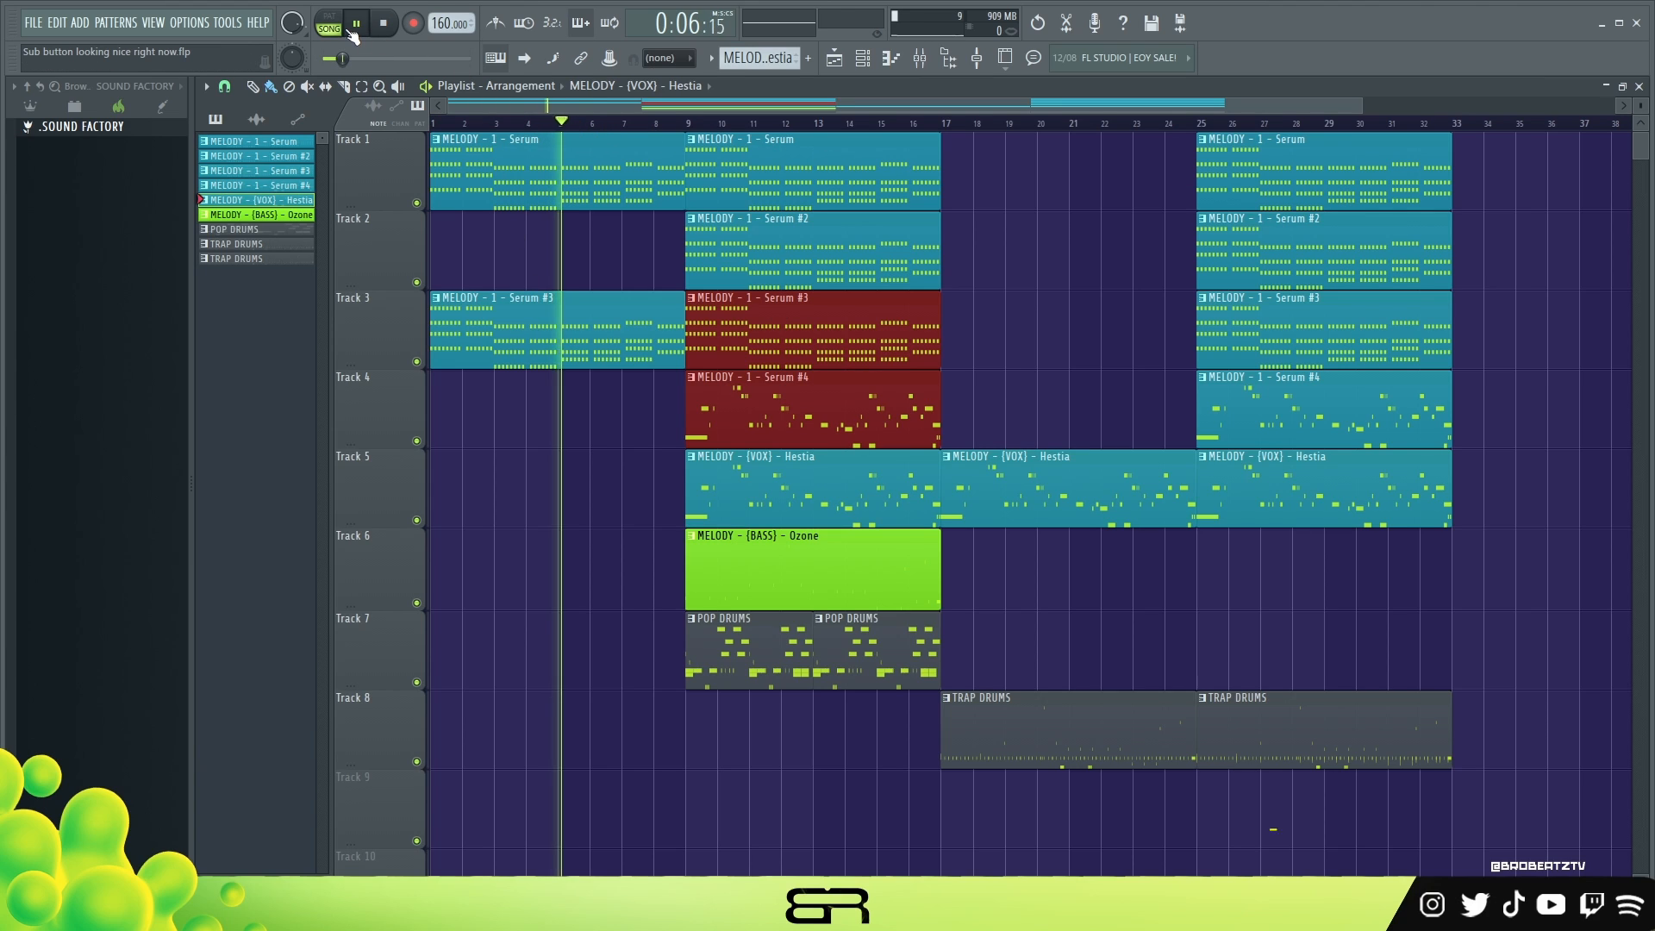
pyautogui.rightClick(985, 244)
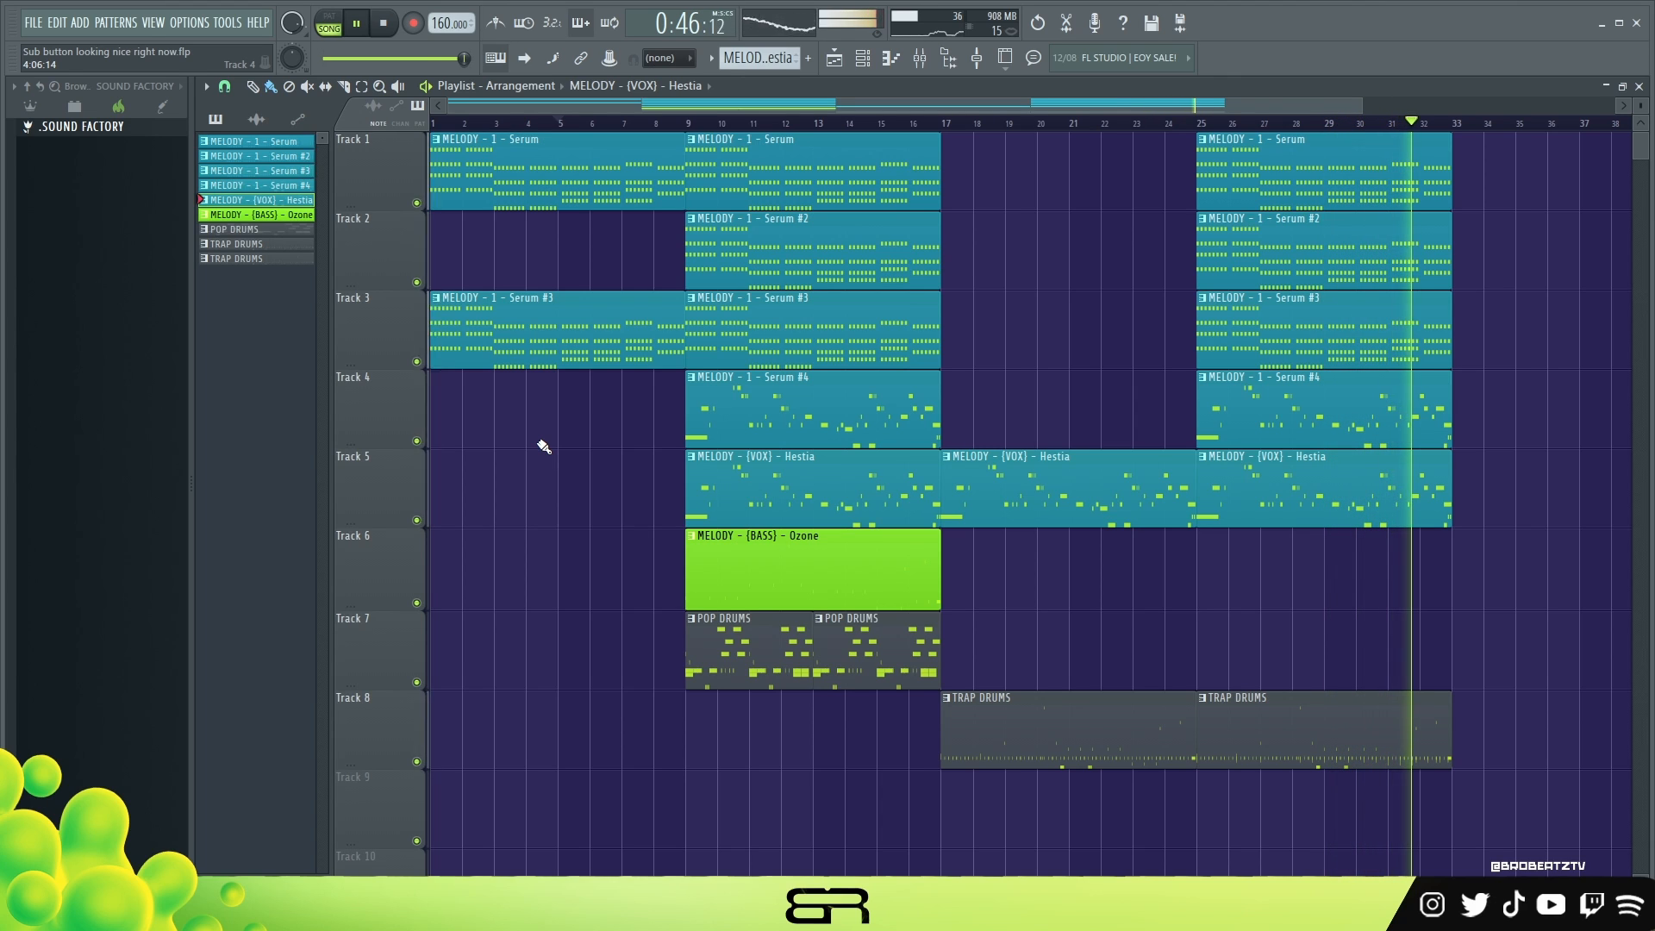
pyautogui.press('space')
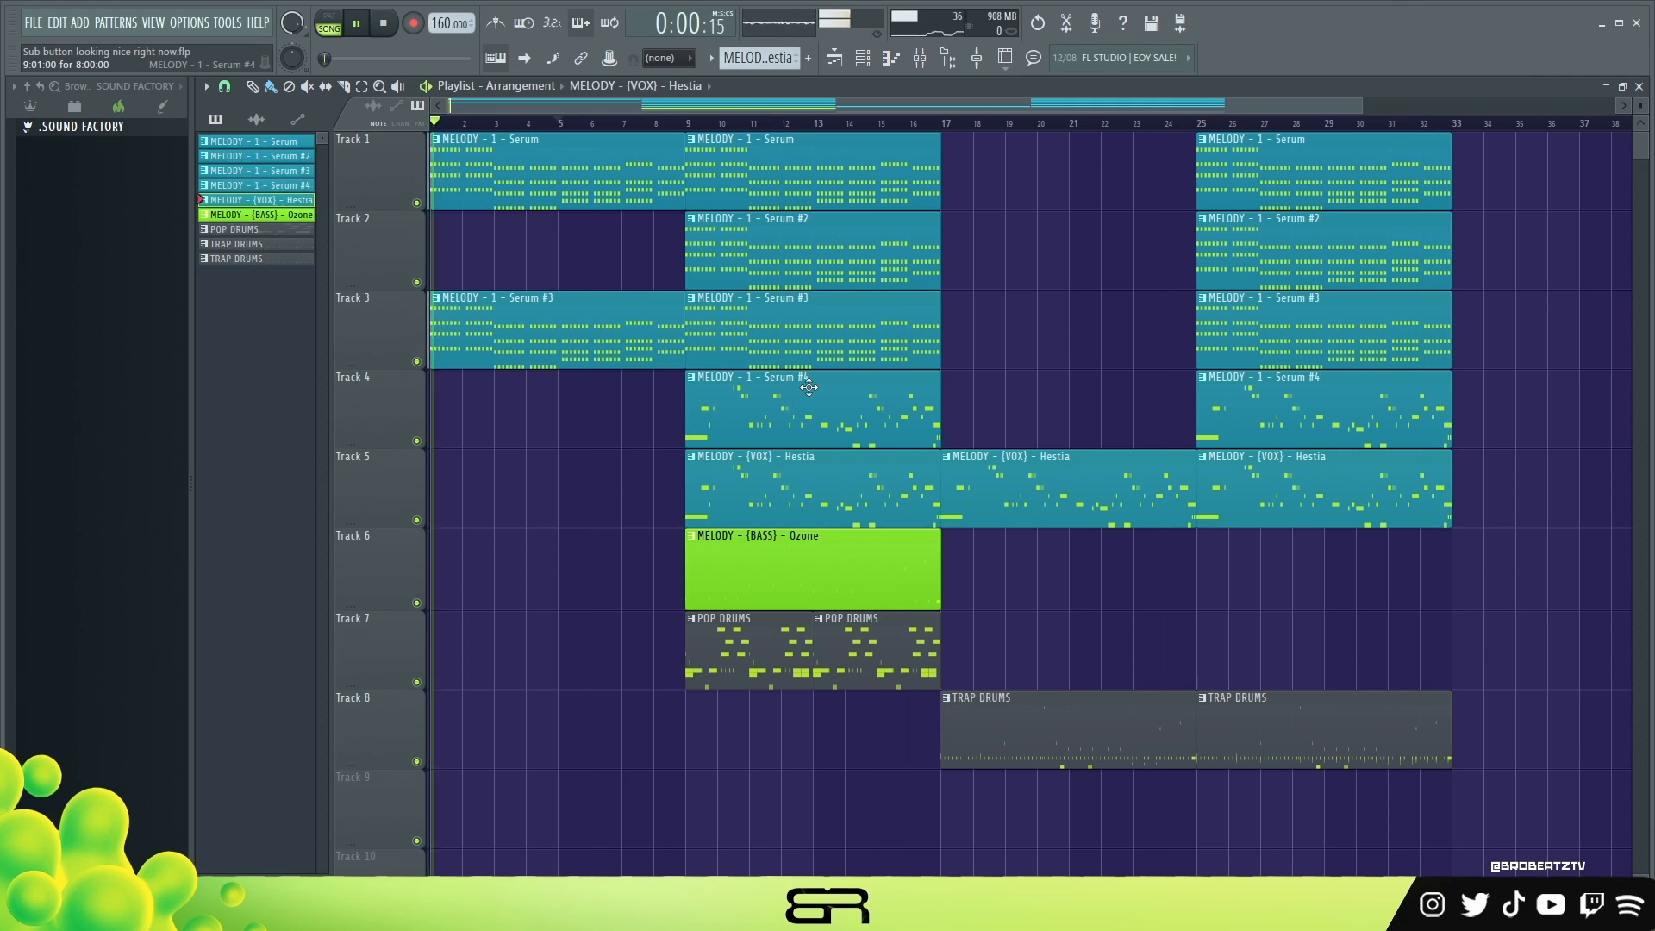